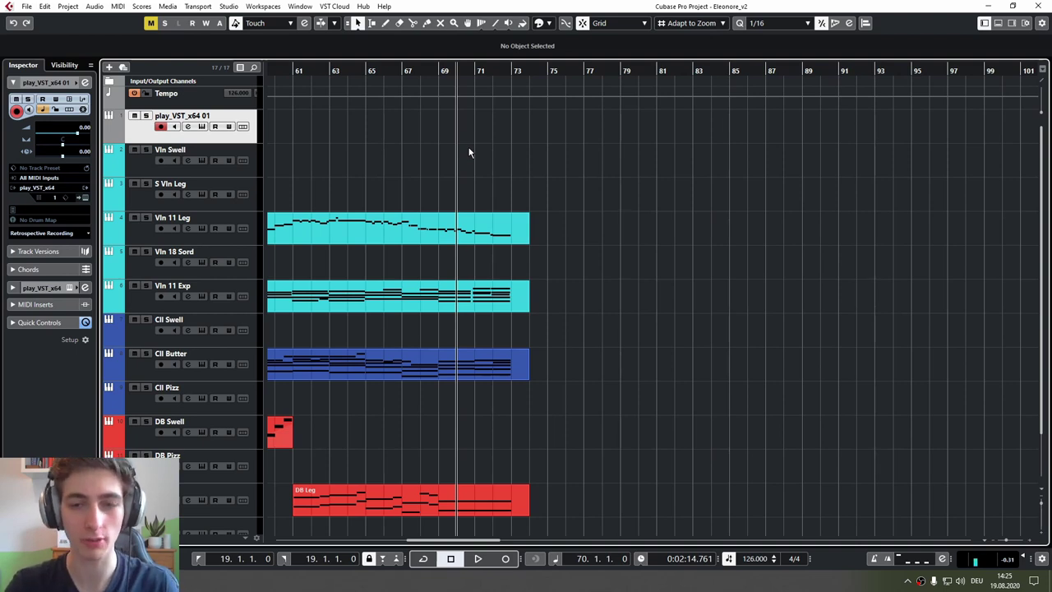
Step: Open the play_VST_x64 01 track's piano instrument and audition it over playback from bar 70
{"action": "scroll", "coordinate": [470, 152], "scroll_direction": "up", "scroll_amount": 2}
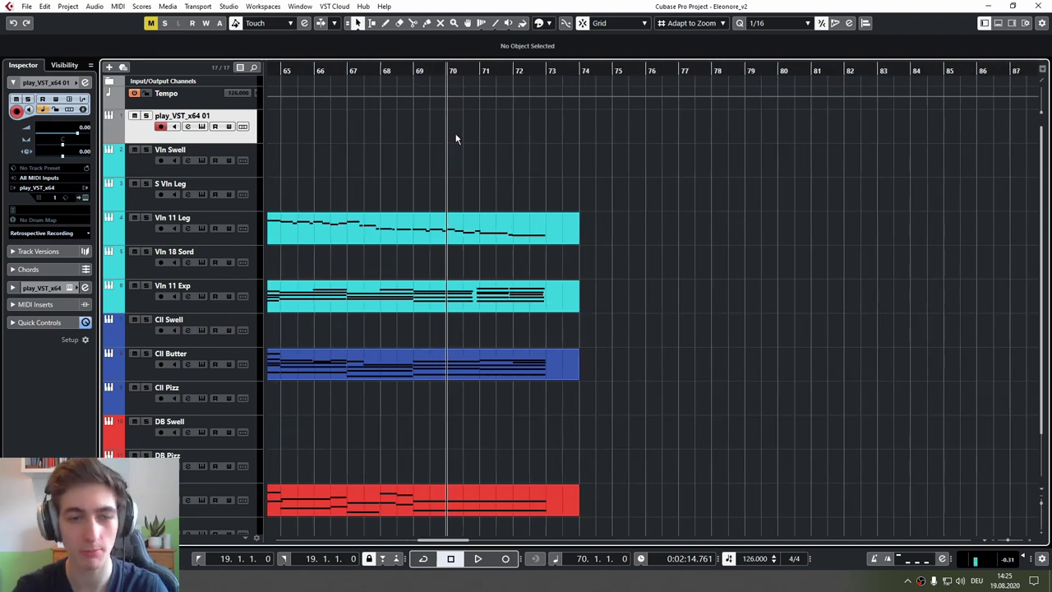
{"action": "left_click", "coordinate": [137, 174]}
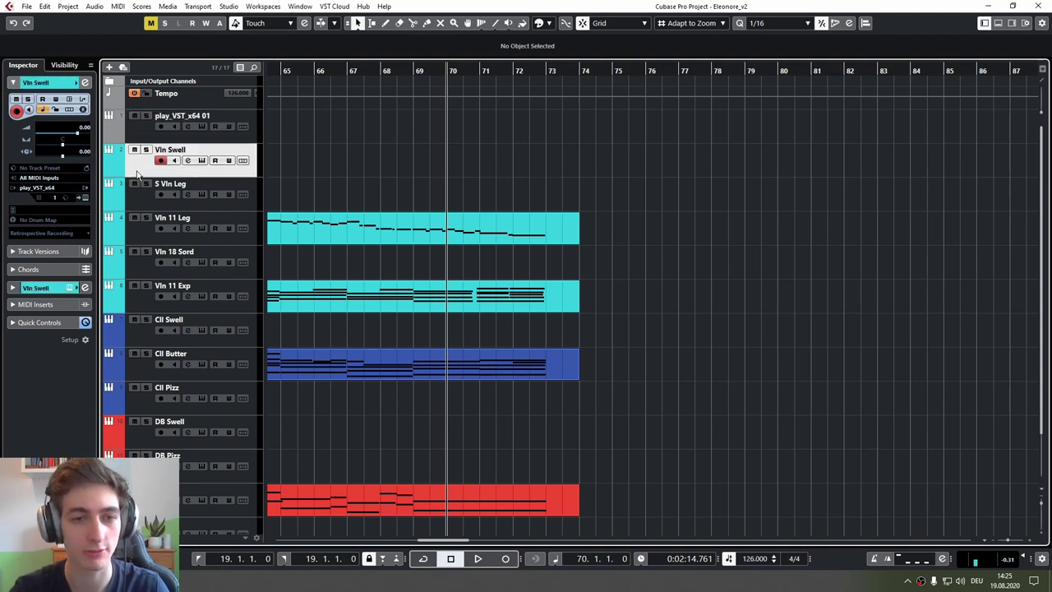
{"action": "left_click", "coordinate": [144, 138]}
{"action": "scroll", "coordinate": [434, 161], "scroll_direction": "down", "scroll_amount": 1}
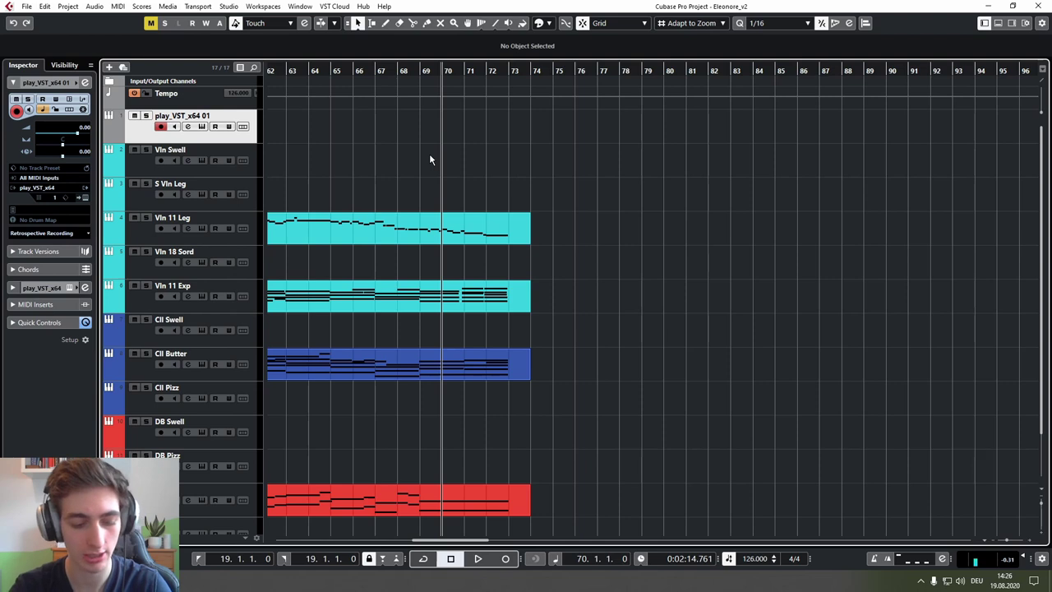
{"action": "key", "text": "F11"}
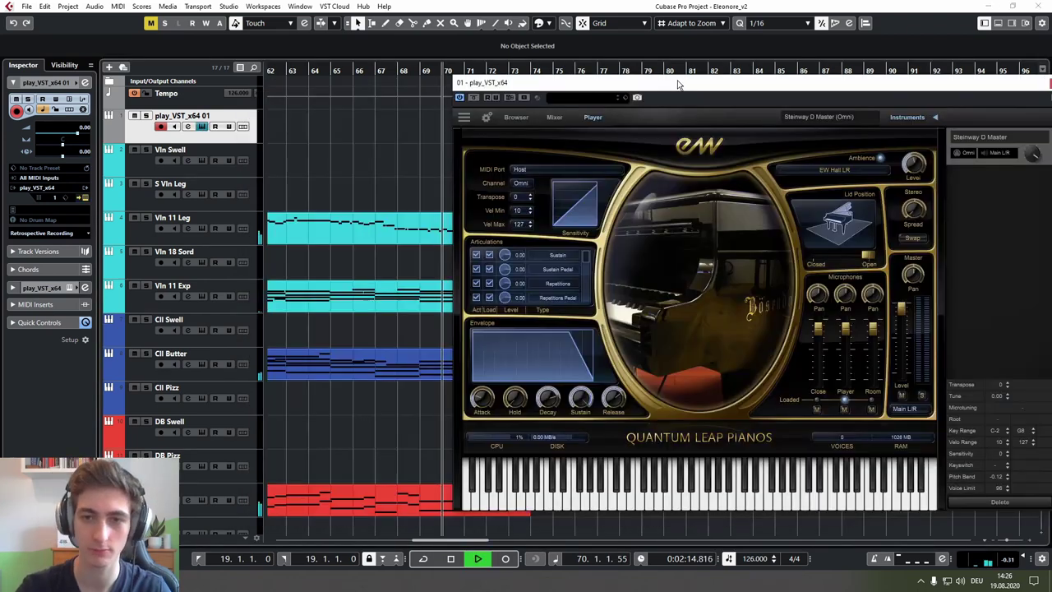
{"action": "left_click_drag", "start_coordinate": [678, 84], "coordinate": [511, 73]}
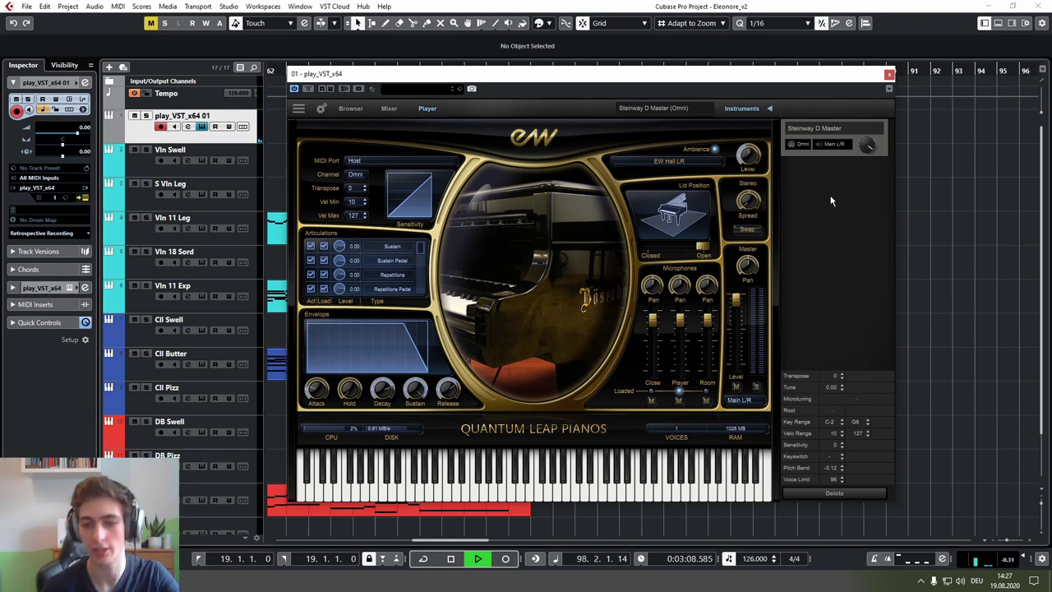
{"action": "key", "text": "space"}
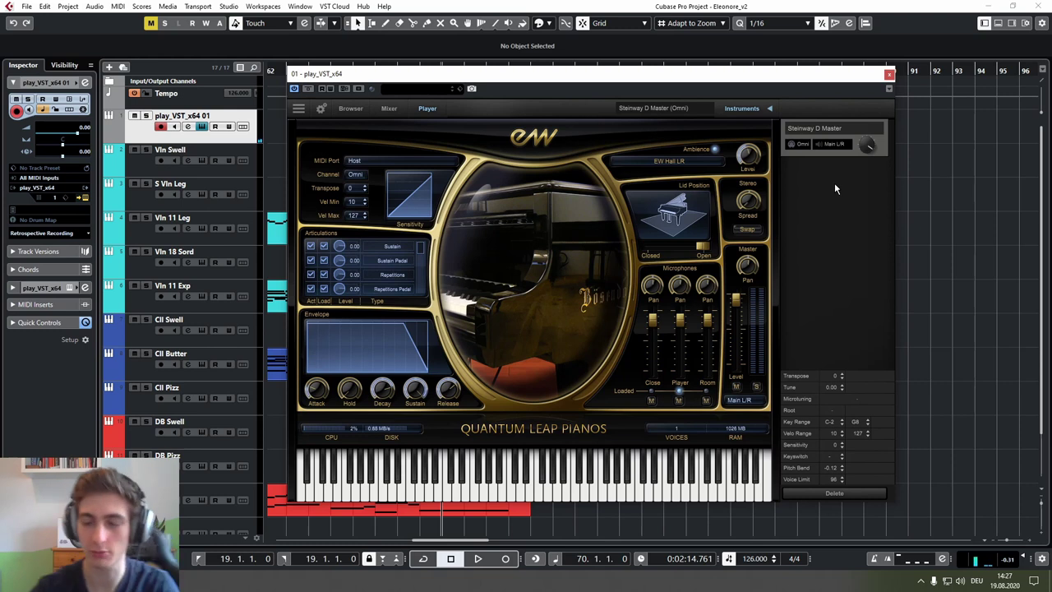
{"action": "left_click", "coordinate": [889, 76]}
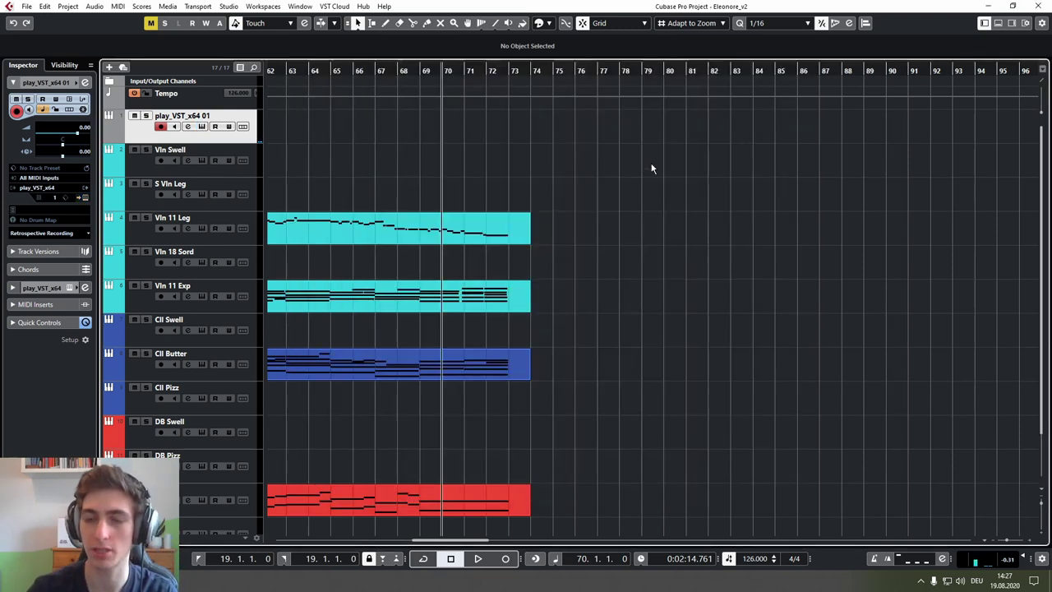
Step: Play the arrangement from bar 70 and select the Vln 11 Leg track for live playing
{"action": "key", "text": "h"}
{"action": "key", "text": "h"}
{"action": "key", "text": "h"}
{"action": "key", "text": "h"}
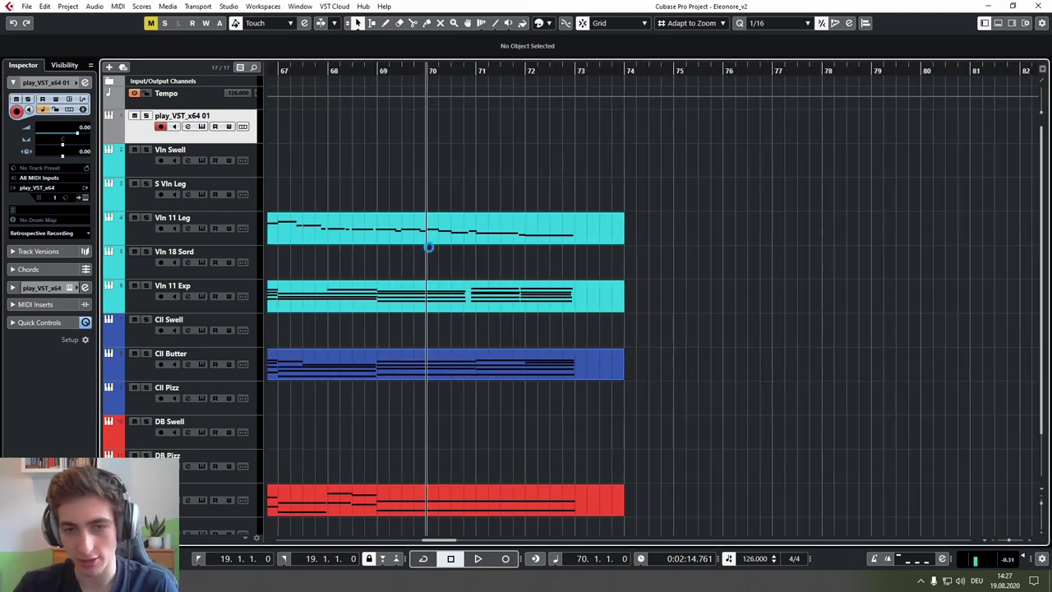
{"action": "left_click", "coordinate": [429, 236]}
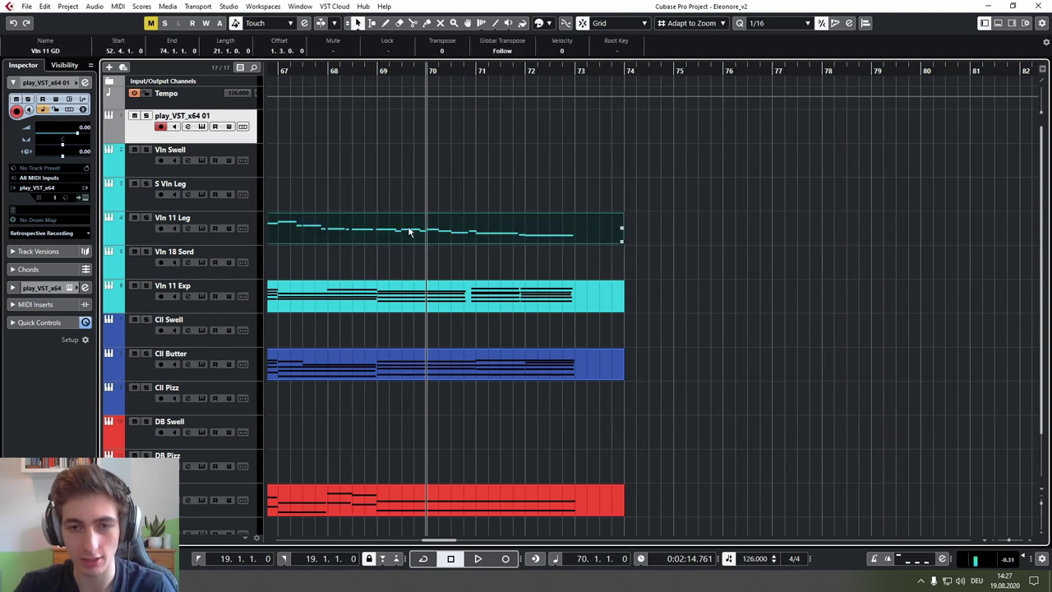
{"action": "left_click", "coordinate": [472, 184]}
{"action": "key", "text": "space"}
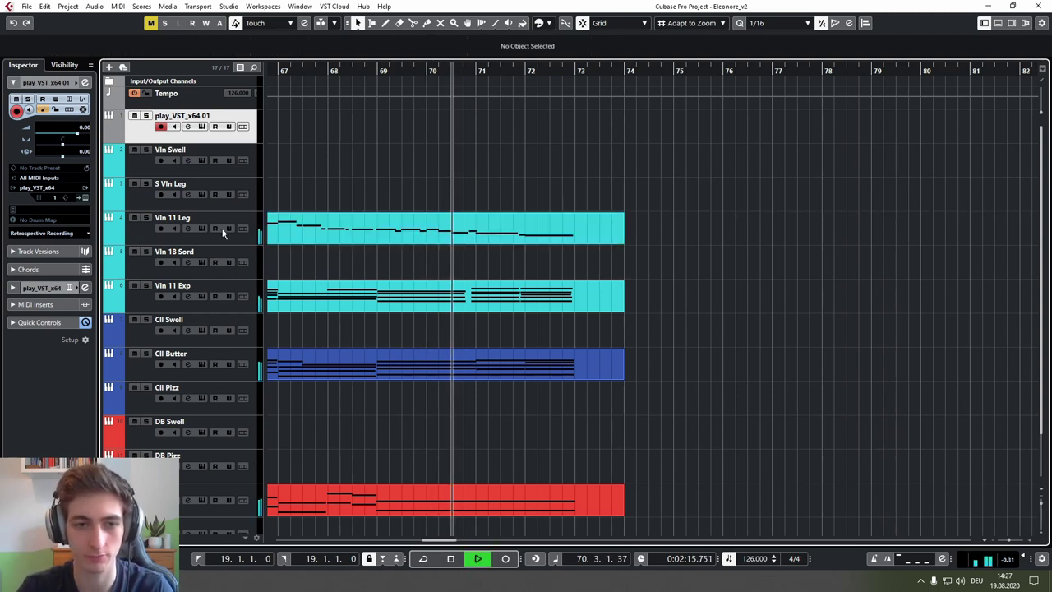
{"action": "left_click", "coordinate": [135, 236]}
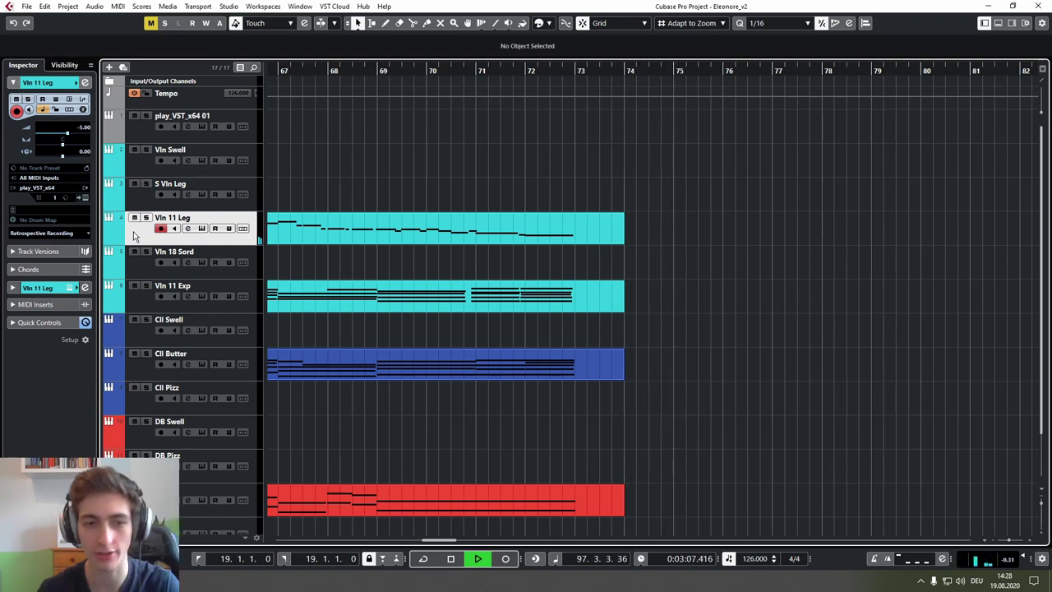
Step: Record a chord part on the Choir F track from bar 71 to about bar 113
{"action": "scroll", "coordinate": [203, 297], "scroll_direction": "down", "scroll_amount": 2}
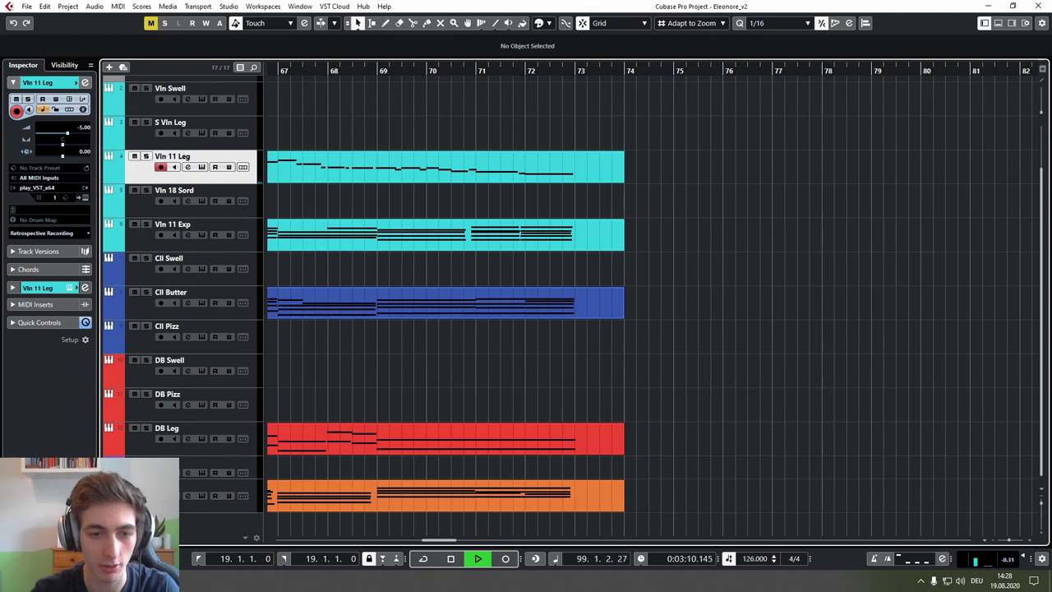
{"action": "left_click", "coordinate": [213, 486]}
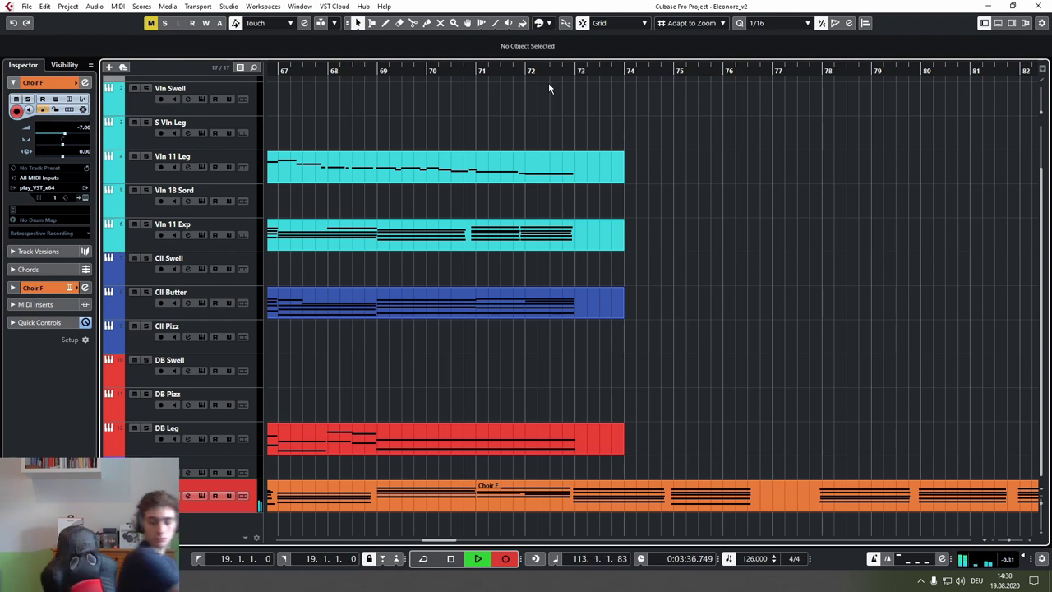
{"action": "key", "text": "space"}
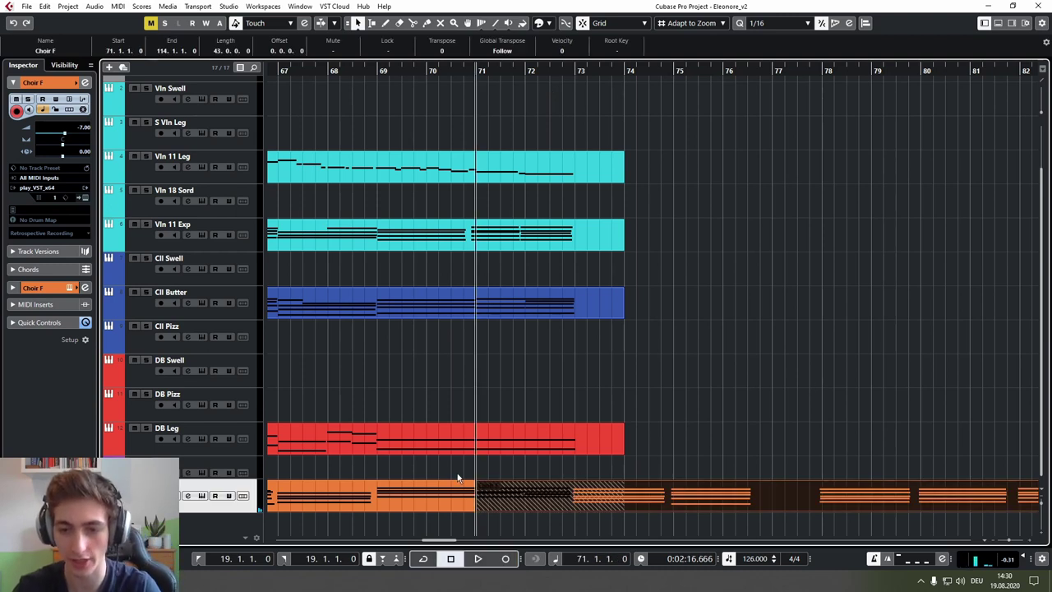
Step: Move the newly recorded Choir F part so it starts at bar 81, clear of the existing choir part
{"action": "key", "text": "g"}
{"action": "key", "text": "g"}
{"action": "key", "text": "g"}
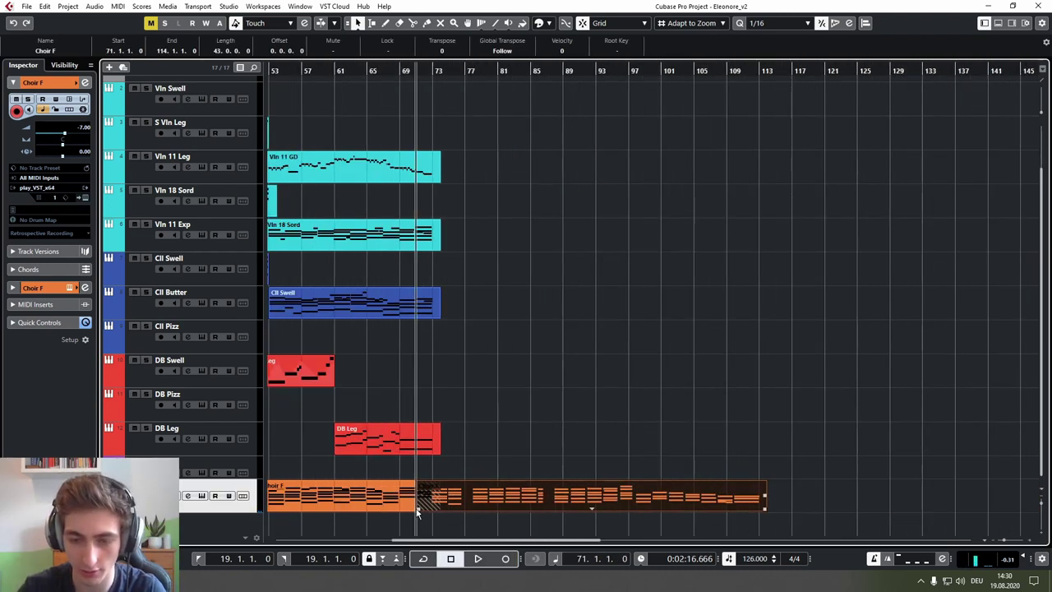
{"action": "left_click_drag", "start_coordinate": [416, 509], "coordinate": [498, 499]}
{"action": "scroll", "coordinate": [644, 496], "scroll_direction": "up", "scroll_amount": 3}
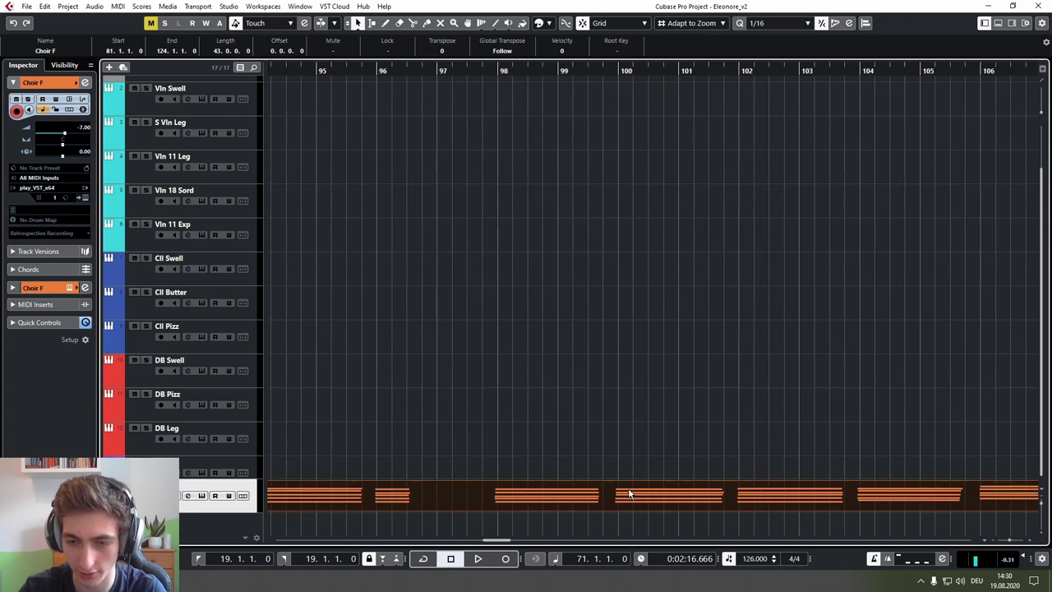
Step: Open the recorded Choir F part in the Key Editor and bring its full run of chords into view
{"action": "key", "text": "Return"}
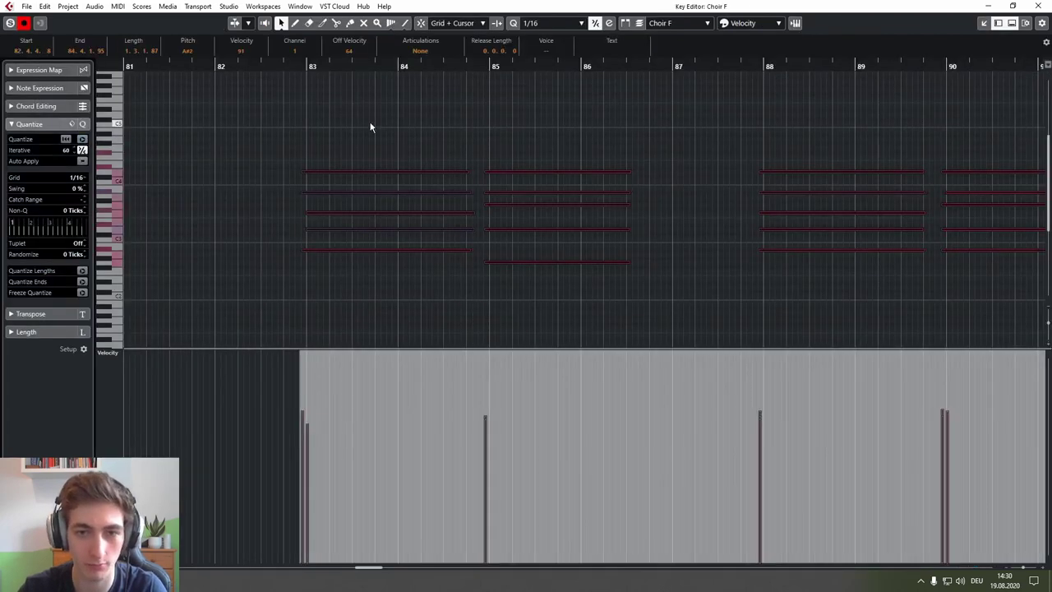
{"action": "key", "text": "Return"}
{"action": "double_click", "coordinate": [509, 502]}
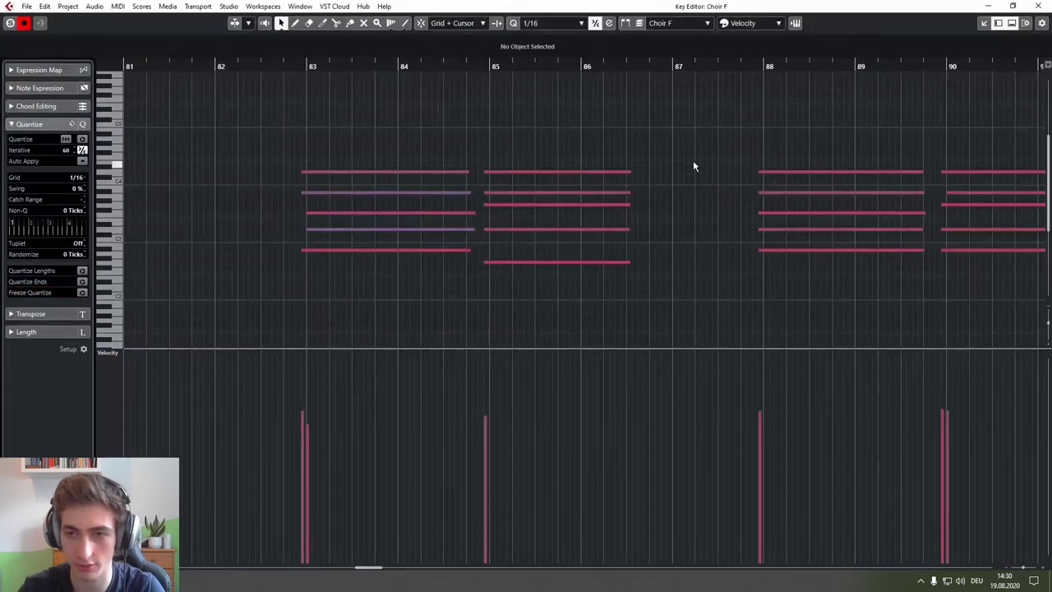
{"action": "scroll", "coordinate": [694, 164], "scroll_direction": "up", "scroll_amount": 3}
{"action": "left_click", "coordinate": [1039, 6]}
{"action": "double_click", "coordinate": [511, 496]}
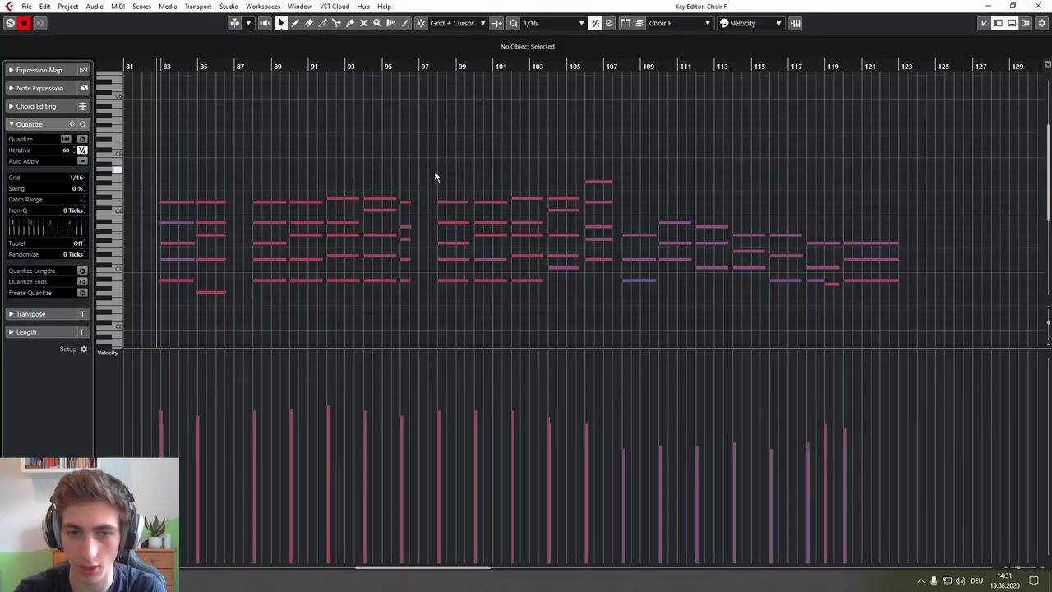
{"action": "scroll", "coordinate": [360, 188], "scroll_direction": "up", "scroll_amount": 1}
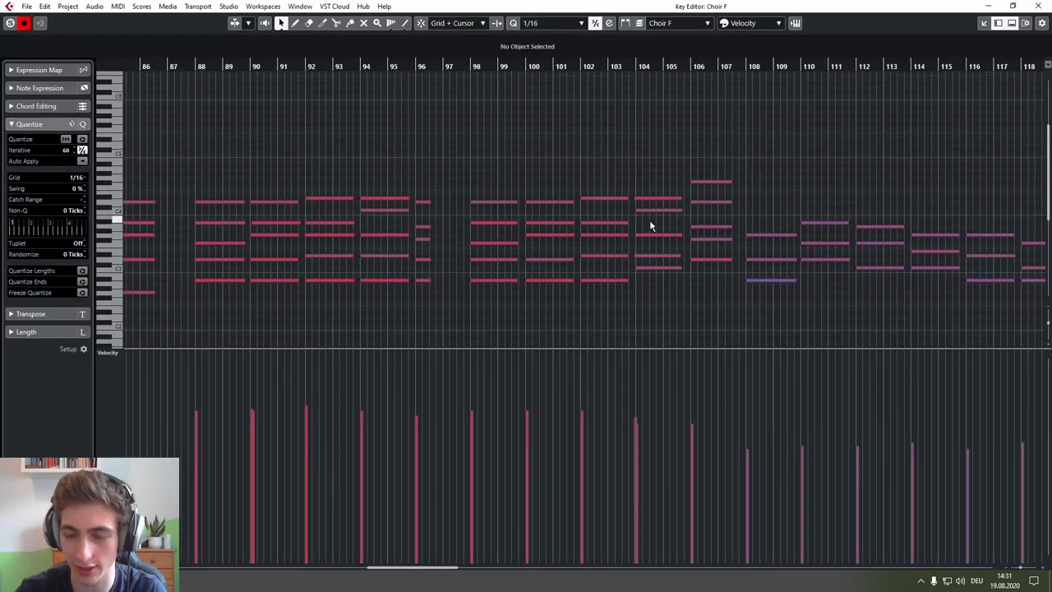
Step: Shift the Choir F chords from bar 88 onward slightly later onto the bar lines, and close the Key Editor
{"action": "scroll", "coordinate": [650, 226], "scroll_direction": "up", "scroll_amount": 4}
{"action": "left_click", "coordinate": [429, 266]}
{"action": "left_click_drag", "start_coordinate": [429, 265], "coordinate": [440, 266]}
{"action": "scroll", "coordinate": [436, 261], "scroll_direction": "down", "scroll_amount": 4}
{"action": "left_click_drag", "start_coordinate": [379, 199], "coordinate": [396, 162]}
{"action": "scroll", "coordinate": [408, 146], "scroll_direction": "left", "scroll_amount": 8}
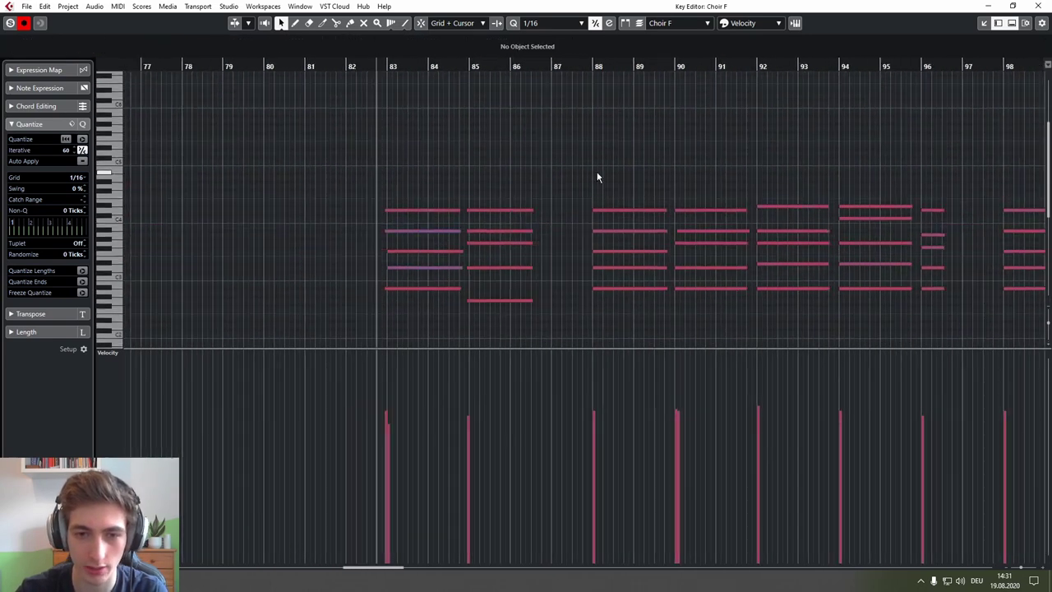
{"action": "scroll", "coordinate": [395, 201], "scroll_direction": "up", "scroll_amount": 5}
{"action": "left_click_drag", "start_coordinate": [386, 174], "coordinate": [459, 188]}
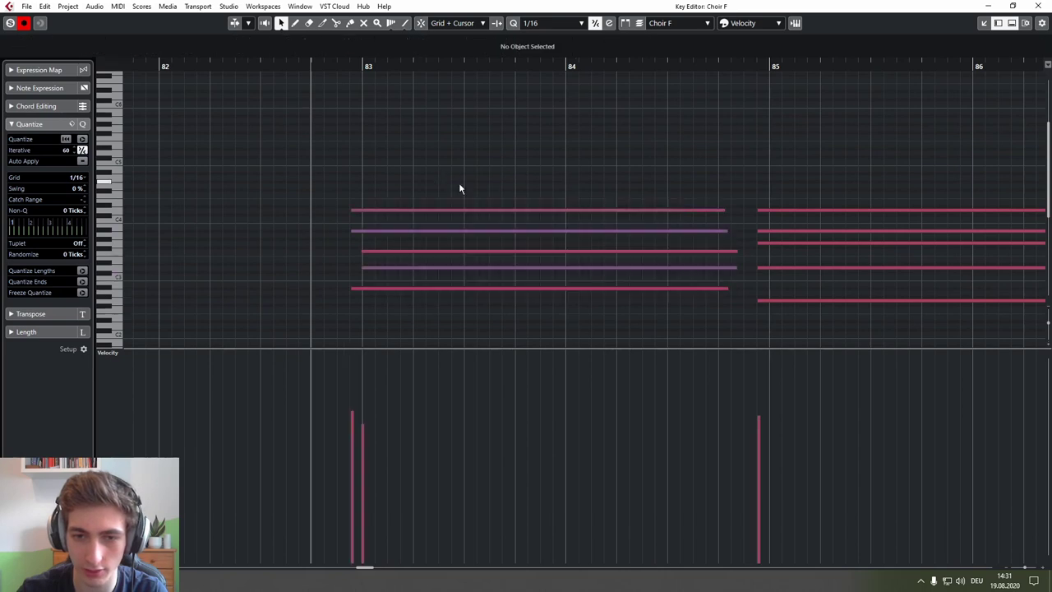
{"action": "scroll", "coordinate": [461, 188], "scroll_direction": "down", "scroll_amount": 4}
{"action": "left_click", "coordinate": [1039, 6]}
Step: Split the recorded Choir F part just before bar 98 and delete the portion in front of the cut
{"action": "scroll", "coordinate": [487, 334], "scroll_direction": "down", "scroll_amount": 6}
{"action": "scroll", "coordinate": [543, 502], "scroll_direction": "up", "scroll_amount": 6}
{"action": "scroll", "coordinate": [528, 512], "scroll_direction": "up", "scroll_amount": 4}
{"action": "key", "text": "3"}
{"action": "left_click", "coordinate": [585, 503]}
{"action": "key", "text": "1"}
{"action": "left_click", "coordinate": [554, 494]}
{"action": "key", "text": "Delete"}
Step: Move the remaining Choir F part to start at 72.4.1 and merge it with the overlapping existing choir part
{"action": "scroll", "coordinate": [550, 491], "scroll_direction": "down", "scroll_amount": 8}
{"action": "left_click_drag", "start_coordinate": [541, 497], "coordinate": [679, 509]}
{"action": "mouse_move", "coordinate": [694, 510]}
{"action": "left_mouse_down"}
{"action": "mouse_move", "coordinate": [436, 513]}
{"action": "mouse_move", "coordinate": [573, 501]}
{"action": "mouse_move", "coordinate": [515, 510]}
{"action": "left_mouse_up"}
{"action": "scroll", "coordinate": [434, 510], "scroll_direction": "up", "scroll_amount": 6}
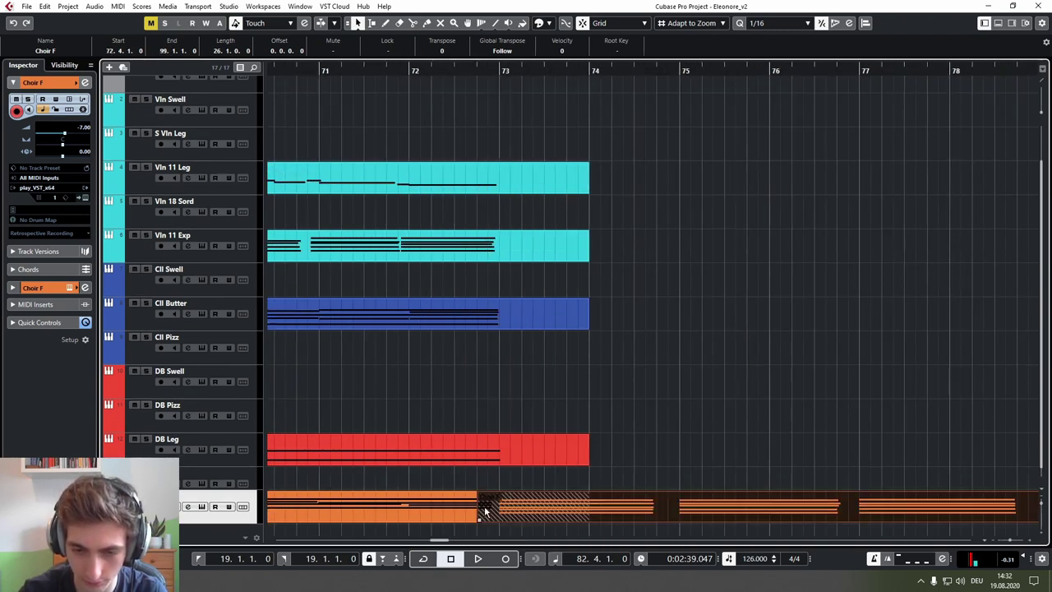
{"action": "left_click", "coordinate": [120, 8]}
{"action": "left_click", "coordinate": [155, 155]}
Step: Play the joined choir passage from the middle of bar 72 and select the Cll Butter track for recording
{"action": "left_click", "coordinate": [461, 72]}
{"action": "key", "text": "space"}
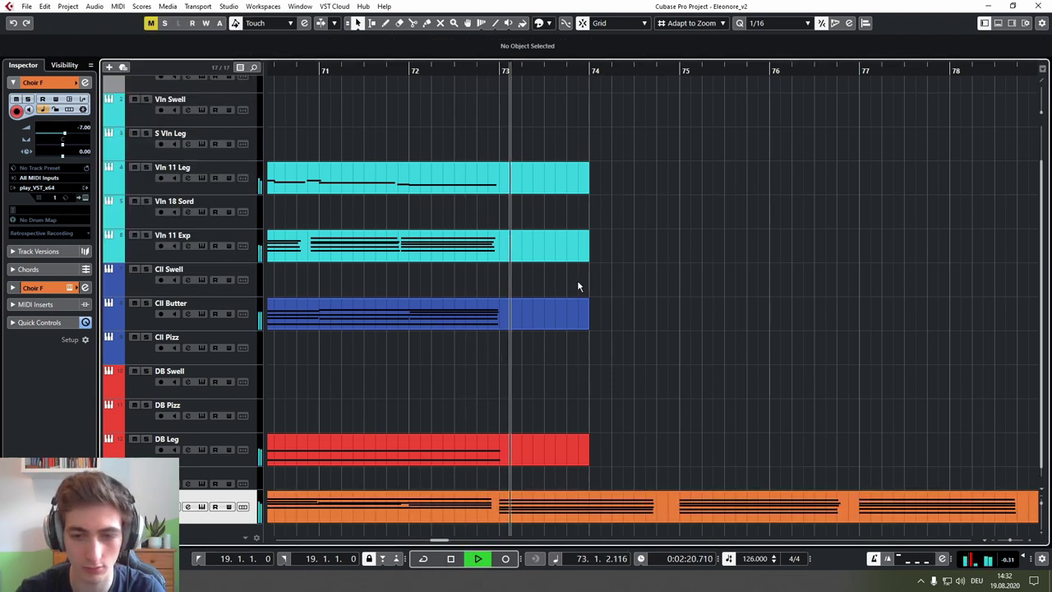
{"action": "left_click", "coordinate": [175, 326]}
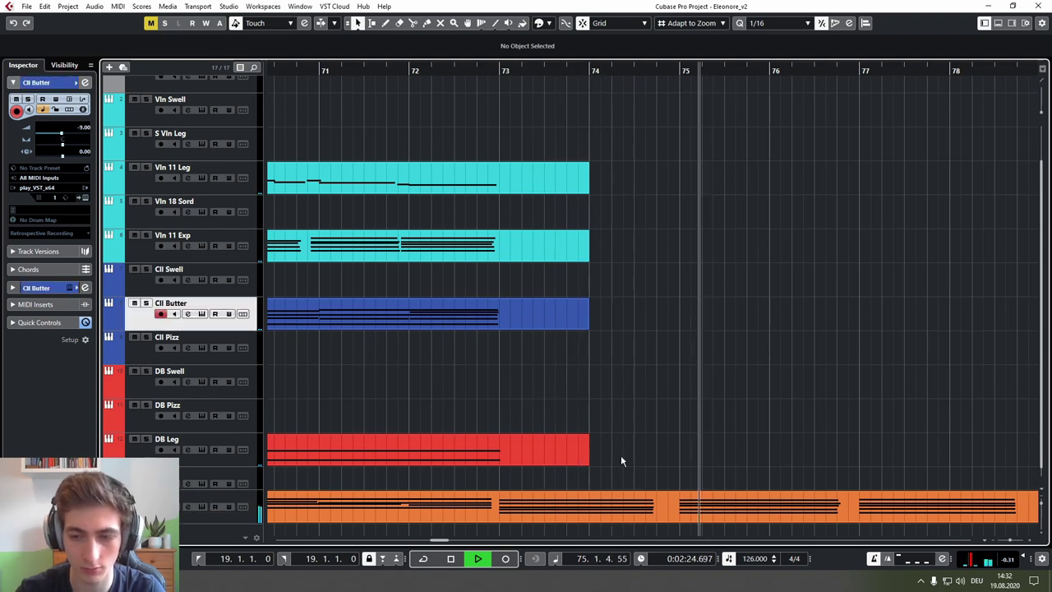
{"action": "scroll", "coordinate": [707, 450], "scroll_direction": "down", "scroll_amount": 1}
{"action": "left_click_drag", "start_coordinate": [706, 450], "coordinate": [477, 434]}
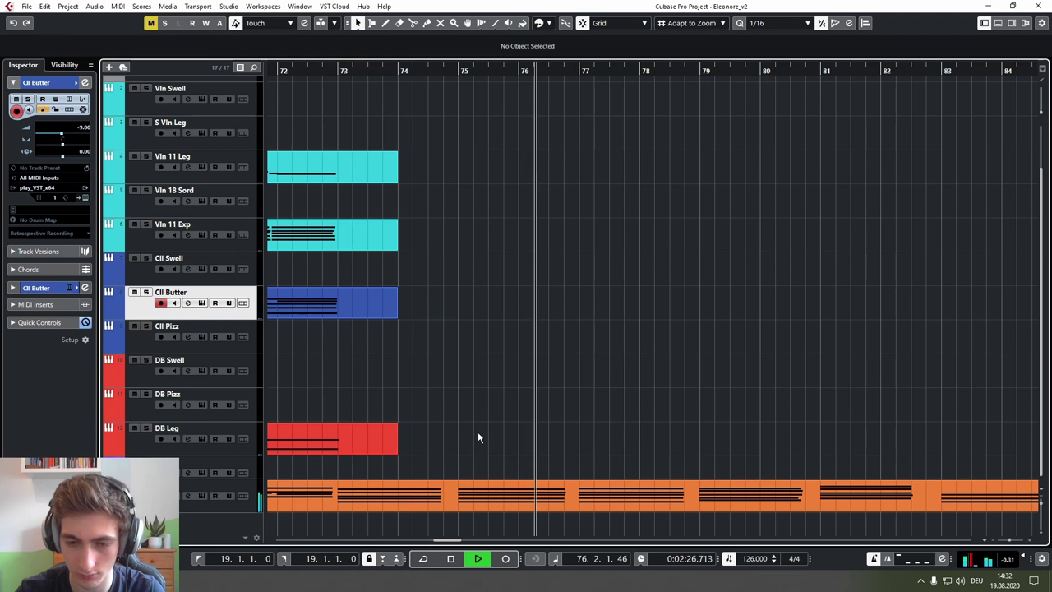
Step: In the Key Editor, lengthen the Choir F chord at bar 73 to end at 74.3.4.104, and close the editor
{"action": "left_click", "coordinate": [461, 492]}
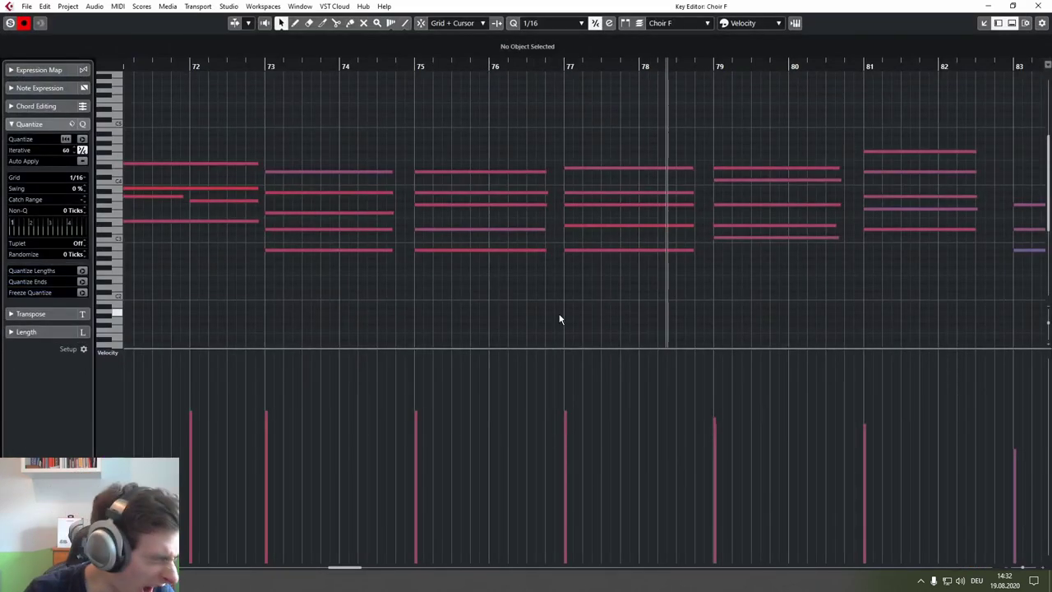
{"action": "left_click_drag", "start_coordinate": [376, 137], "coordinate": [362, 265]}
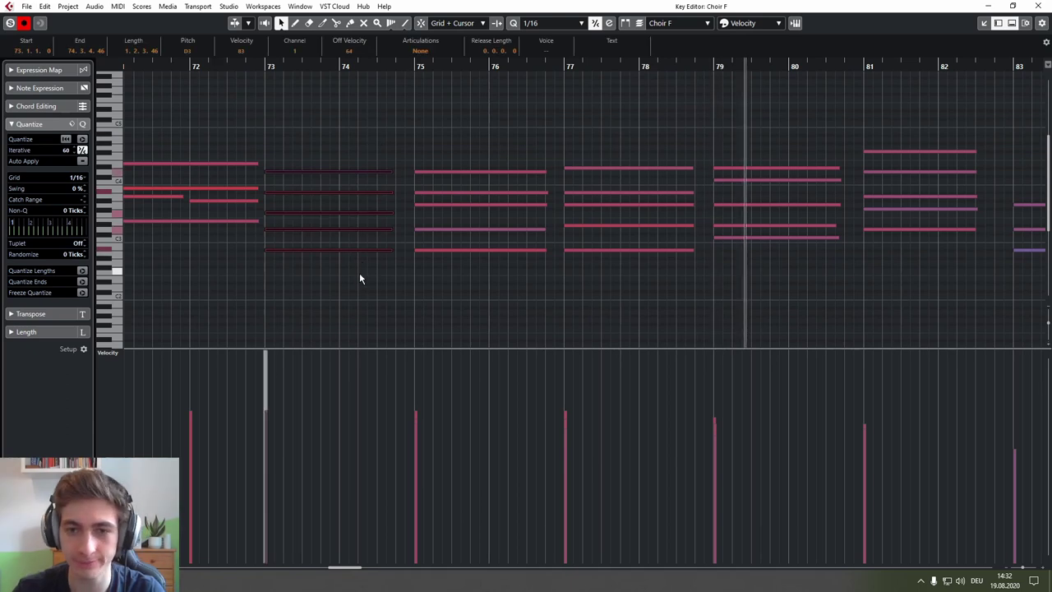
{"action": "left_click", "coordinate": [265, 67]}
{"action": "key", "text": "space"}
{"action": "left_click_drag", "start_coordinate": [363, 148], "coordinate": [402, 250]}
{"action": "scroll", "coordinate": [387, 257], "scroll_direction": "up", "scroll_amount": 3}
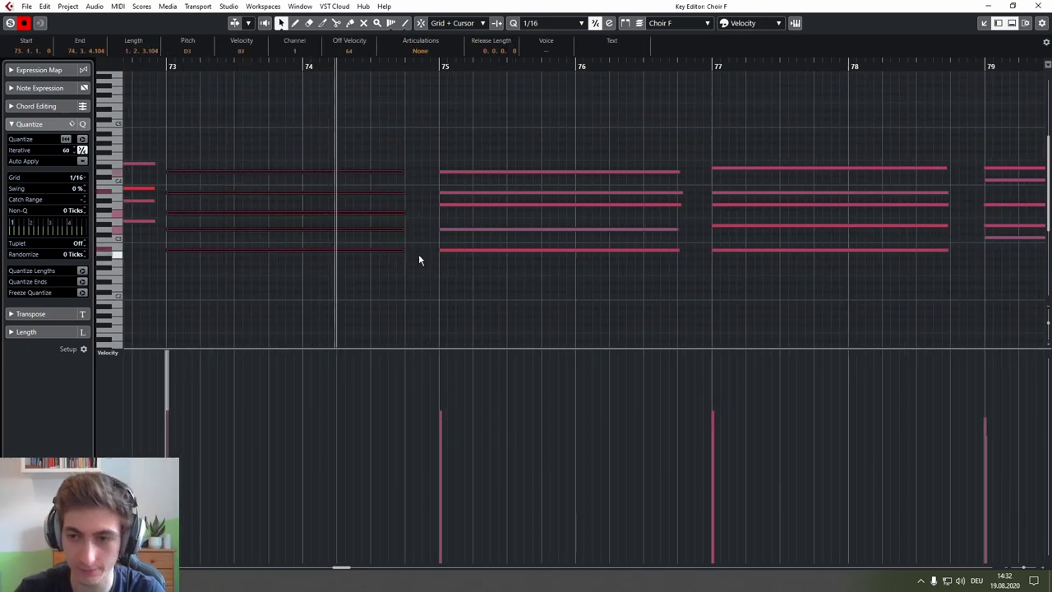
{"action": "scroll", "coordinate": [452, 259], "scroll_direction": "down", "scroll_amount": 3}
{"action": "left_click_drag", "start_coordinate": [727, 275], "coordinate": [458, 284]}
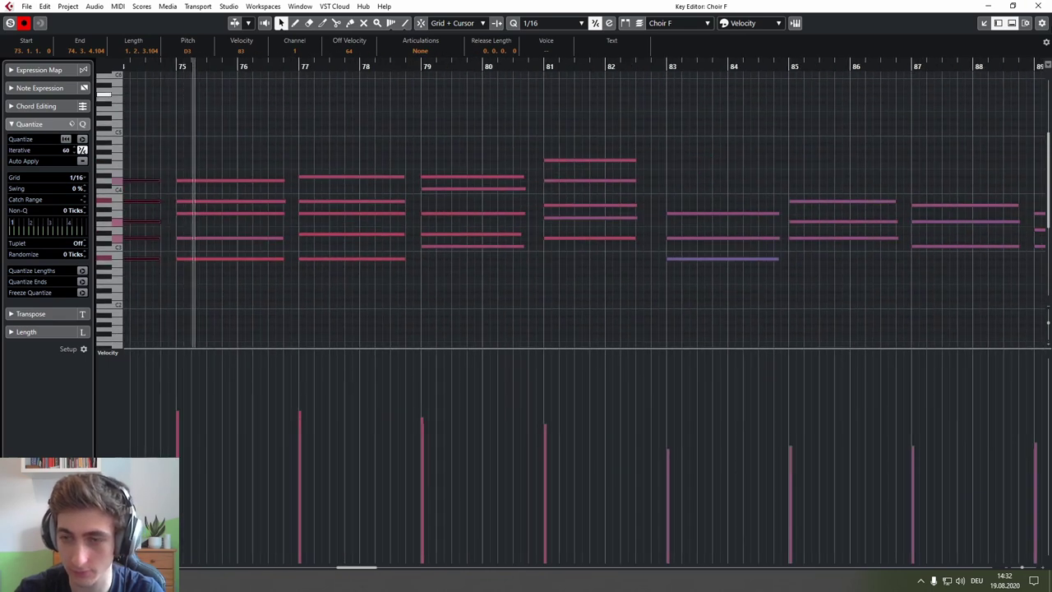
{"action": "left_click", "coordinate": [1035, 6]}
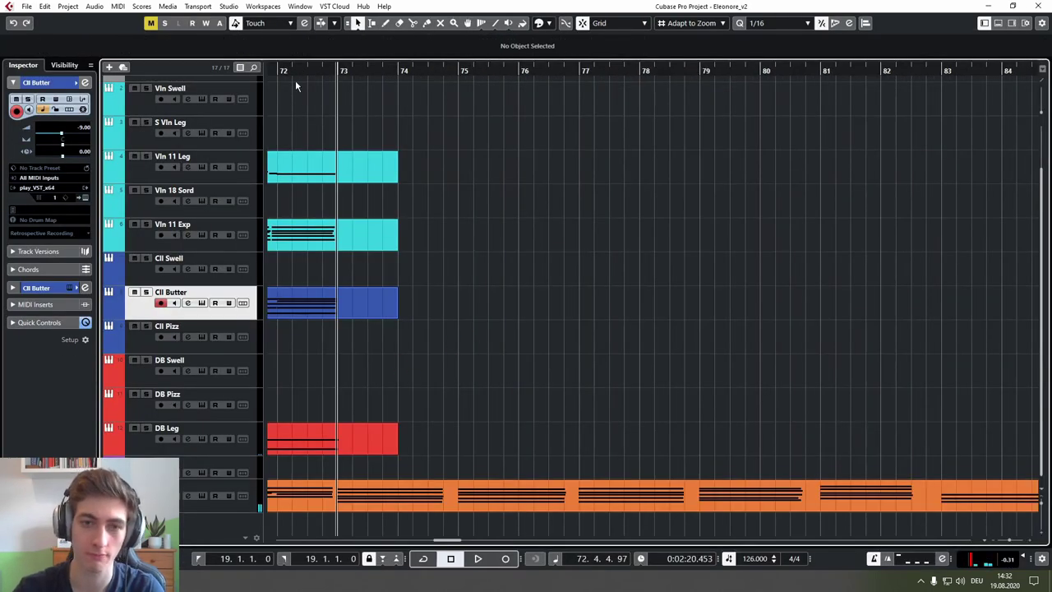
Step: Record a cello part on the Cll Butter track from bar 70 to the end of bar 98 and close its instrument window
{"action": "left_click_drag", "start_coordinate": [415, 134], "coordinate": [544, 142]}
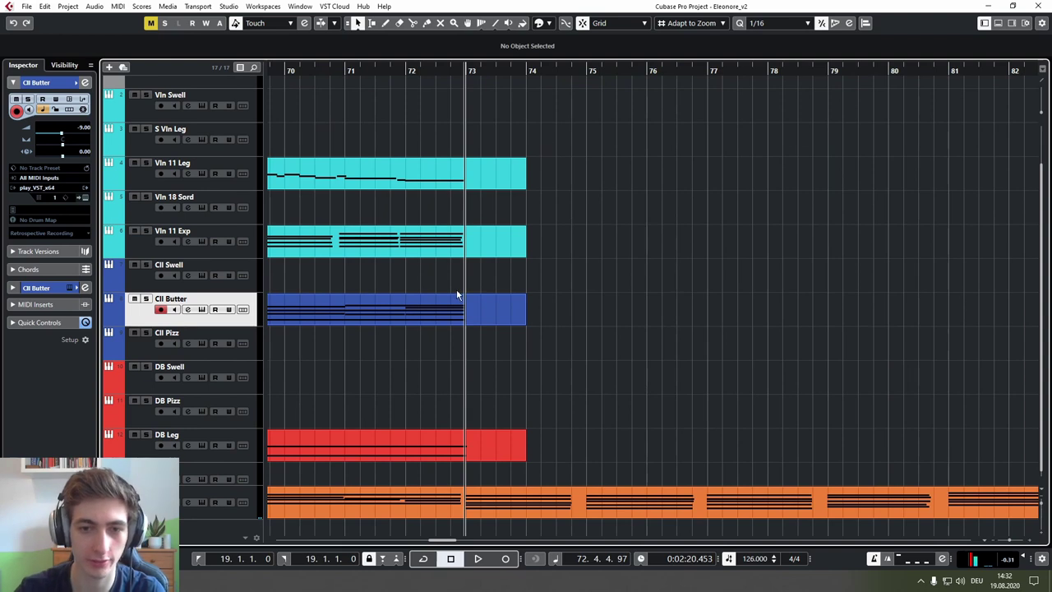
{"action": "left_click", "coordinate": [288, 70]}
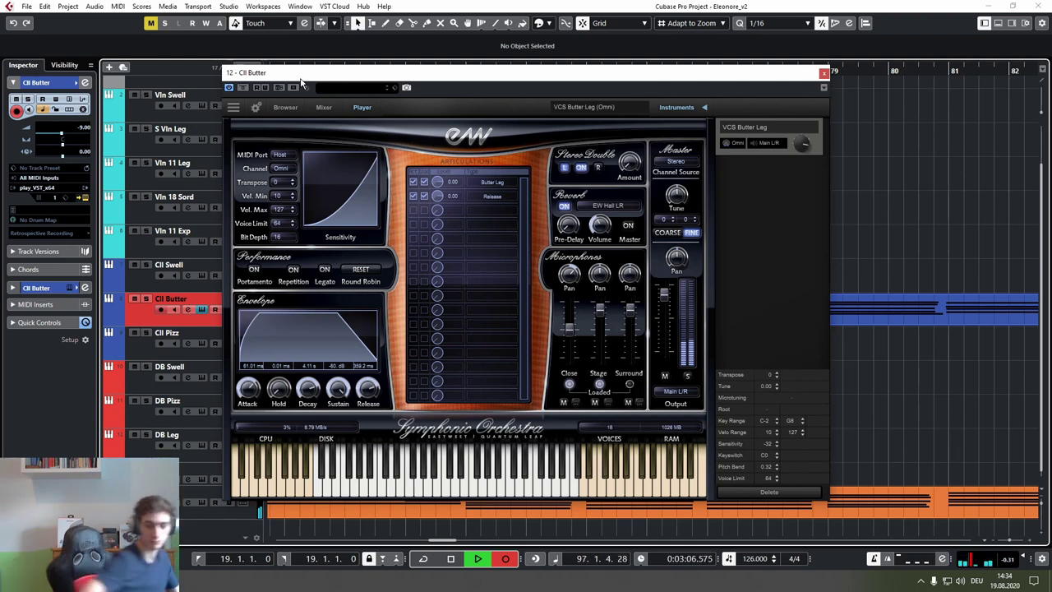
{"action": "key", "text": "space"}
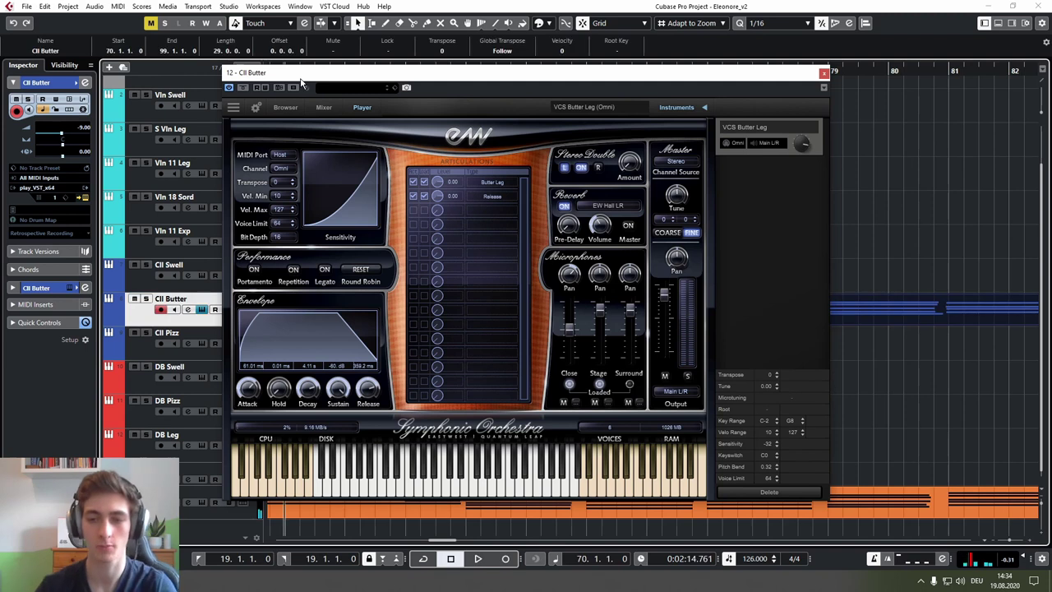
{"action": "left_click", "coordinate": [826, 73]}
{"action": "scroll", "coordinate": [869, 241], "scroll_direction": "down", "scroll_amount": 2}
{"action": "scroll", "coordinate": [781, 259], "scroll_direction": "right", "scroll_amount": 6}
{"action": "scroll", "coordinate": [699, 321], "scroll_direction": "up", "scroll_amount": 3}
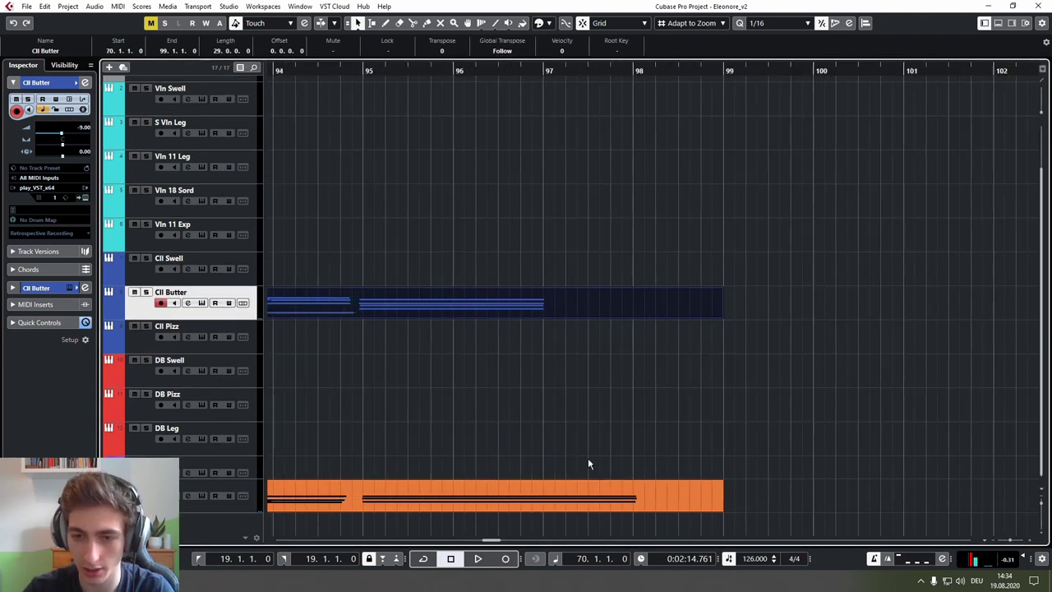
Step: In the Key Editor, shorten the final Choir F chord to end at bar 97, and close the editor
{"action": "double_click", "coordinate": [588, 494]}
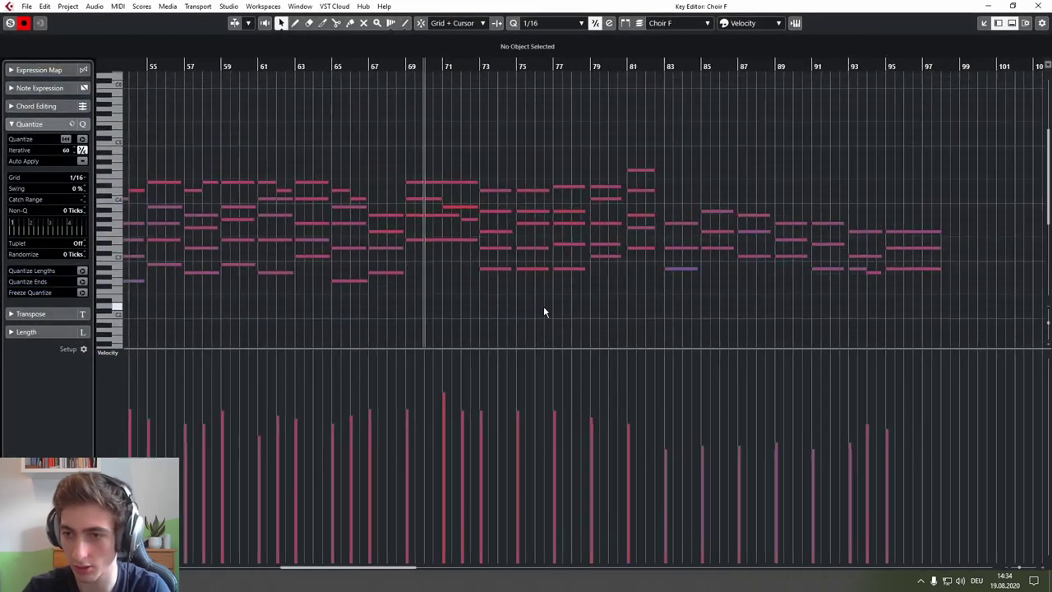
{"action": "scroll", "coordinate": [544, 312], "scroll_direction": "down", "scroll_amount": 1}
{"action": "scroll", "coordinate": [592, 292], "scroll_direction": "right", "scroll_amount": 4}
{"action": "scroll", "coordinate": [642, 273], "scroll_direction": "up", "scroll_amount": 3}
{"action": "left_click_drag", "start_coordinate": [666, 178], "coordinate": [604, 234]}
{"action": "left_click", "coordinate": [636, 213]}
{"action": "left_click", "coordinate": [1039, 5]}
{"action": "left_click", "coordinate": [543, 222]}
{"action": "scroll", "coordinate": [439, 309], "scroll_direction": "down", "scroll_amount": 2}
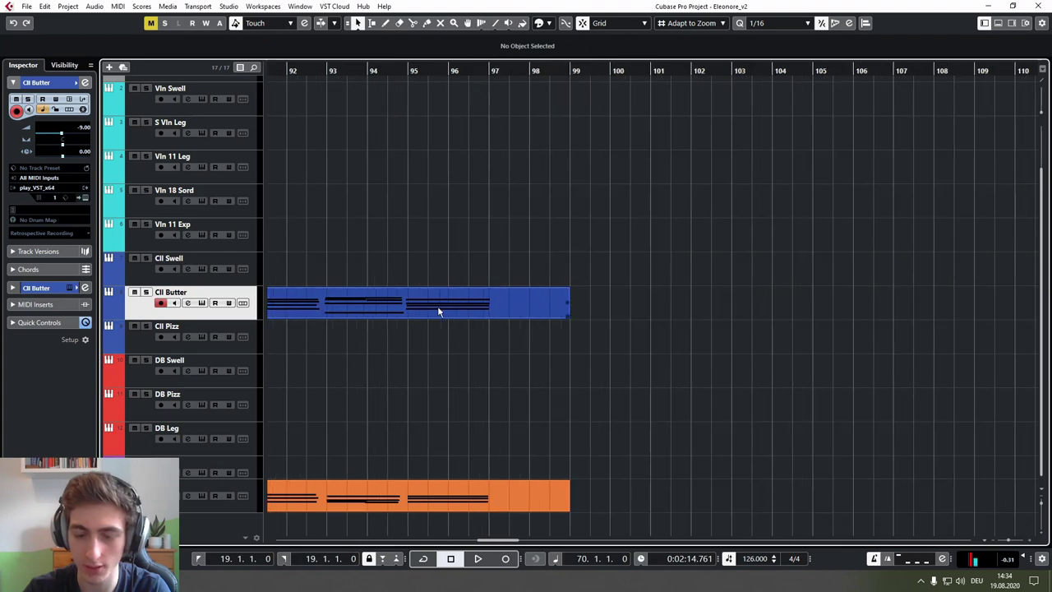
Step: Quantize all notes of the newly recorded Cll Butter part to the 1/16 grid and close the Key Editor
{"action": "scroll", "coordinate": [493, 320], "scroll_direction": "up", "scroll_amount": 2}
{"action": "scroll", "coordinate": [425, 296], "scroll_direction": "down", "scroll_amount": 1}
{"action": "double_click", "coordinate": [425, 296]}
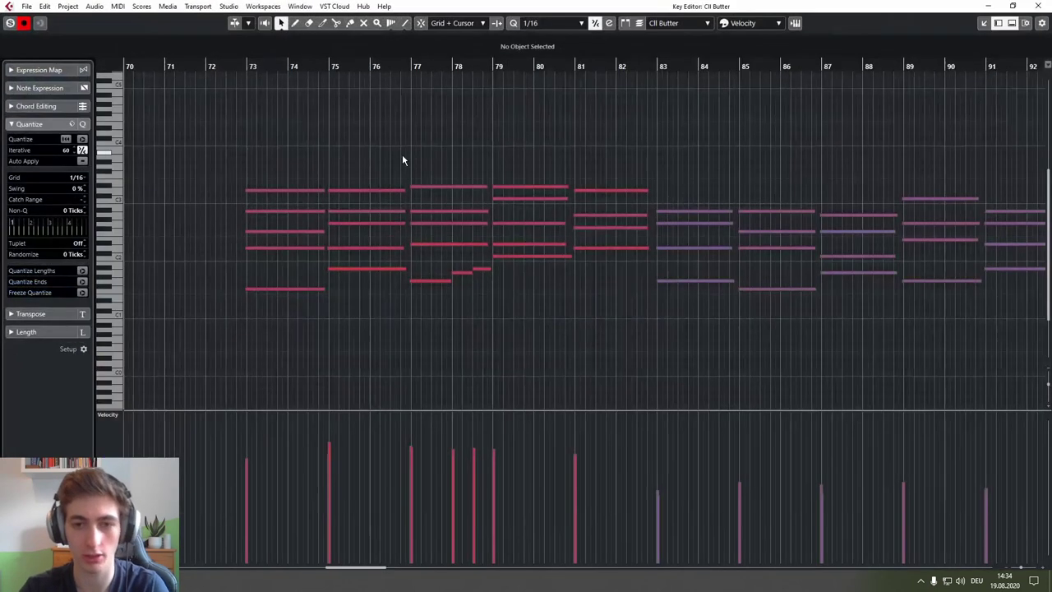
{"action": "scroll", "coordinate": [402, 161], "scroll_direction": "down", "scroll_amount": 2}
{"action": "key", "text": "ctrl+a"}
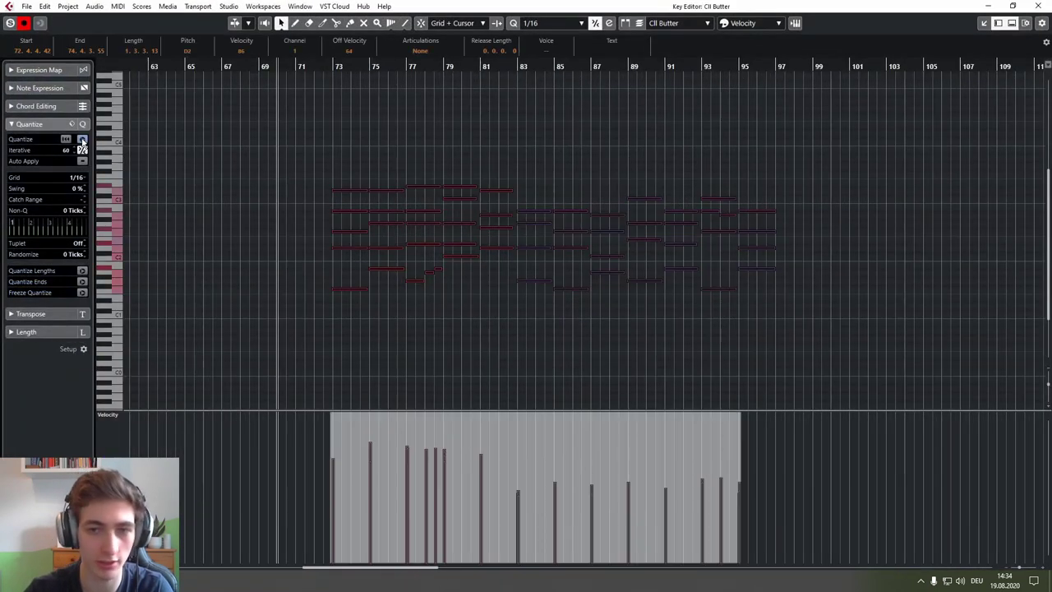
{"action": "left_click", "coordinate": [82, 140]}
{"action": "left_click", "coordinate": [566, 153]}
{"action": "left_click", "coordinate": [1038, 6]}
Step: Merge the new cello part starting at bar 70 with the overlapping existing part on the Cll Butter track
{"action": "scroll", "coordinate": [783, 199], "scroll_direction": "left", "scroll_amount": 3}
{"action": "scroll", "coordinate": [635, 312], "scroll_direction": "up", "scroll_amount": 1}
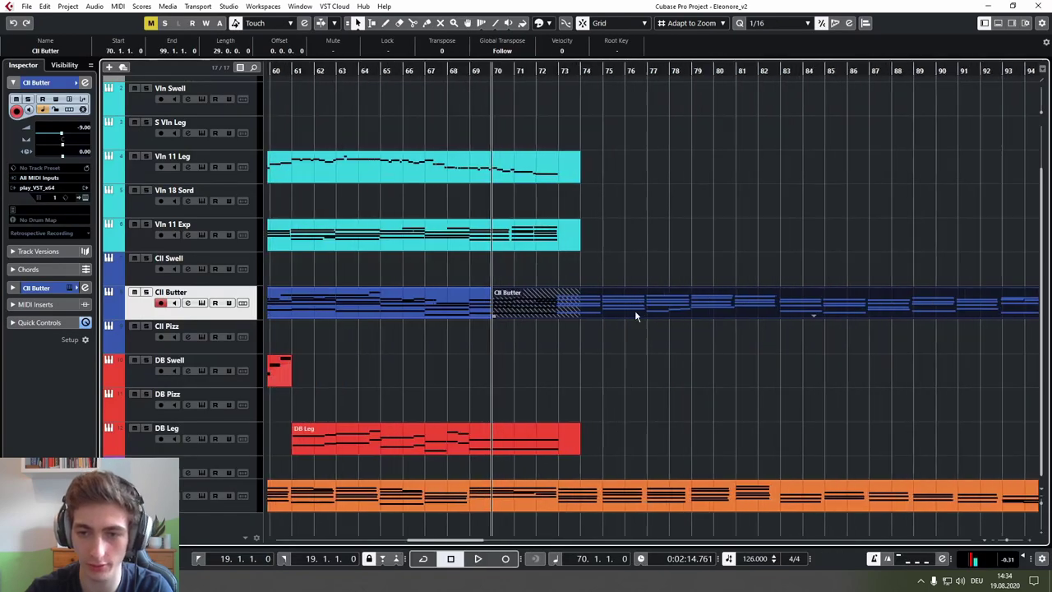
{"action": "scroll", "coordinate": [613, 312], "scroll_direction": "up", "scroll_amount": 3}
{"action": "scroll", "coordinate": [425, 306], "scroll_direction": "left", "scroll_amount": 3}
{"action": "left_click", "coordinate": [437, 306], "text": "shift"}
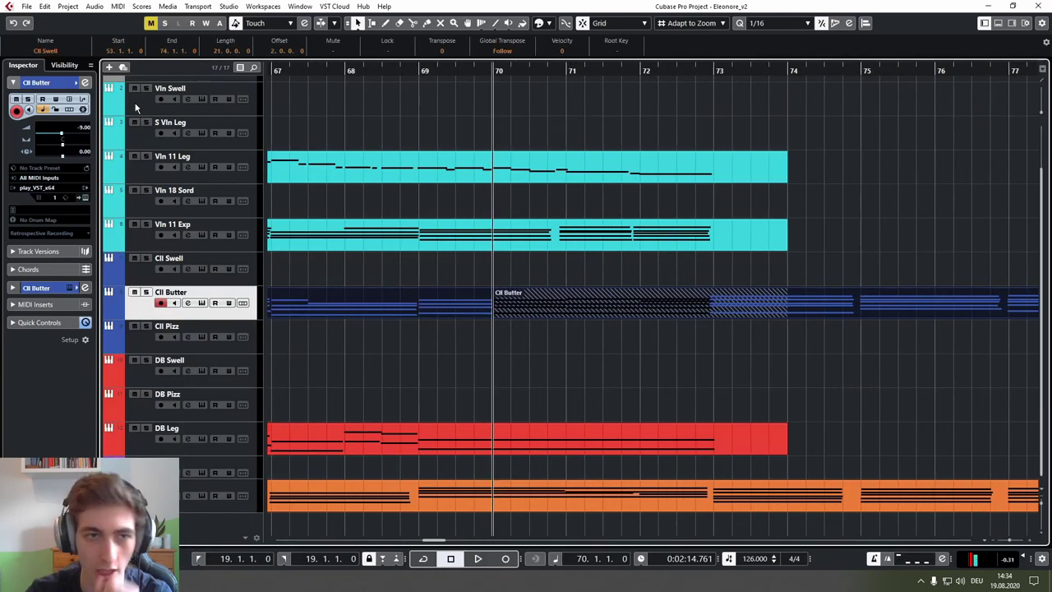
{"action": "left_click", "coordinate": [118, 5]}
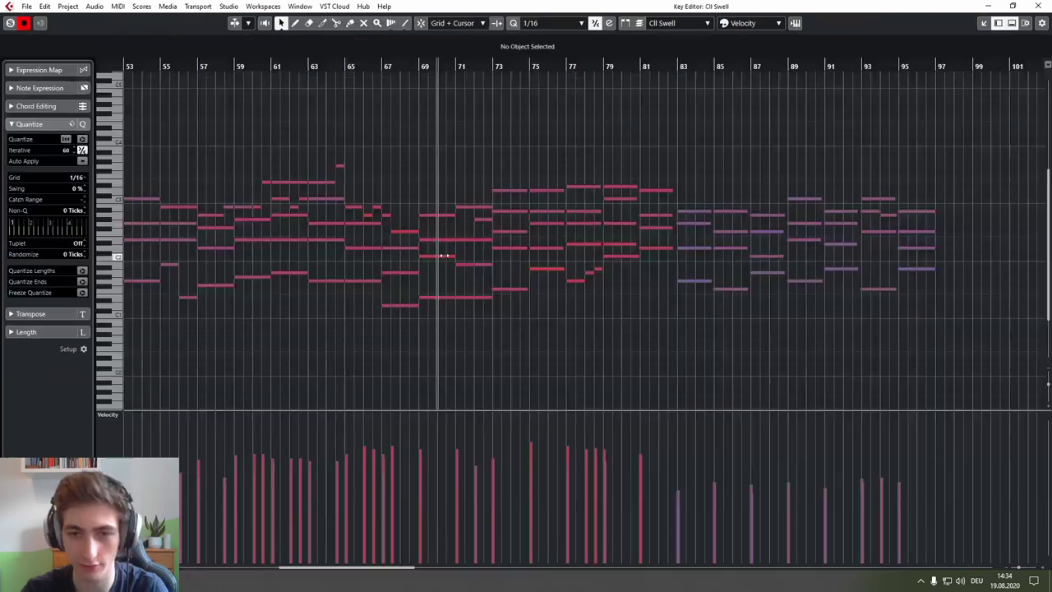
Step: Lengthen the merged cello part's notes from bar 73 onward so the chords connect without gaps, and close the Key Editor
{"action": "scroll", "coordinate": [414, 241], "scroll_direction": "up", "scroll_amount": 2}
{"action": "scroll", "coordinate": [596, 247], "scroll_direction": "down", "scroll_amount": 4}
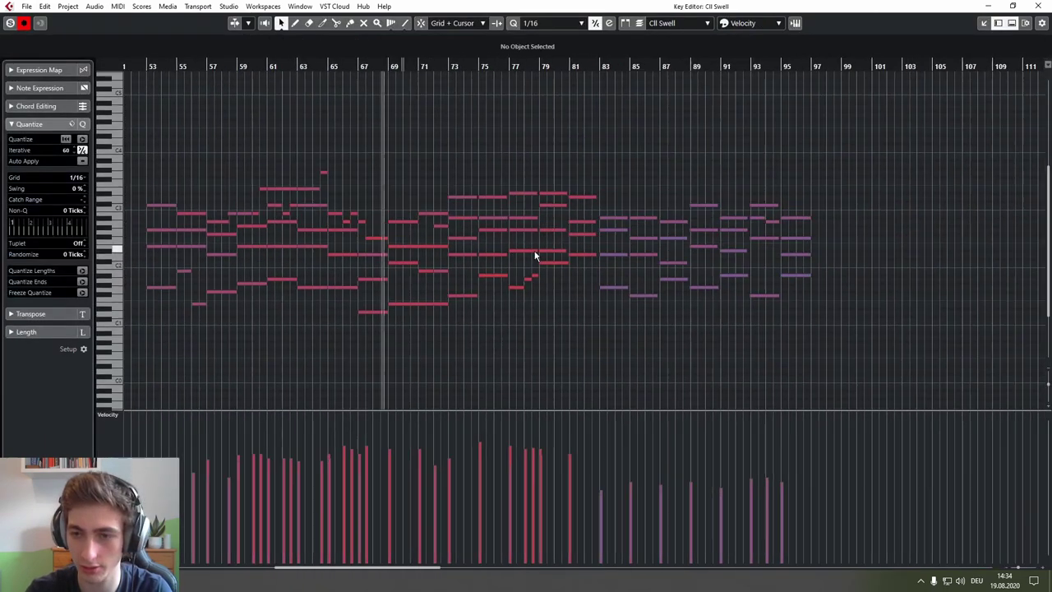
{"action": "scroll", "coordinate": [533, 250], "scroll_direction": "up", "scroll_amount": 3}
{"action": "scroll", "coordinate": [649, 198], "scroll_direction": "up", "scroll_amount": 2}
{"action": "scroll", "coordinate": [418, 170], "scroll_direction": "right", "scroll_amount": 3}
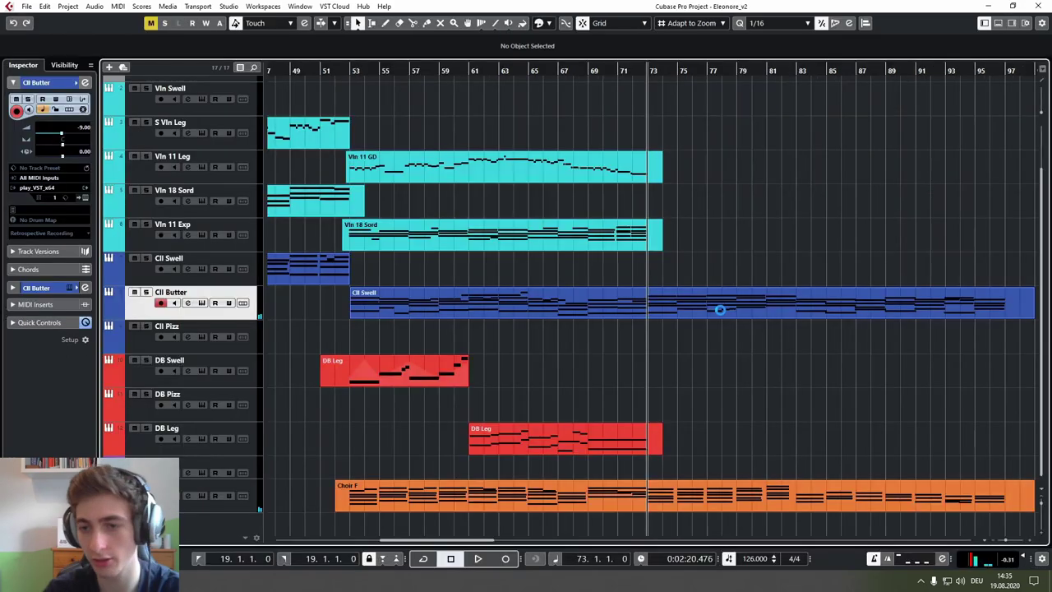
{"action": "left_click", "coordinate": [714, 309]}
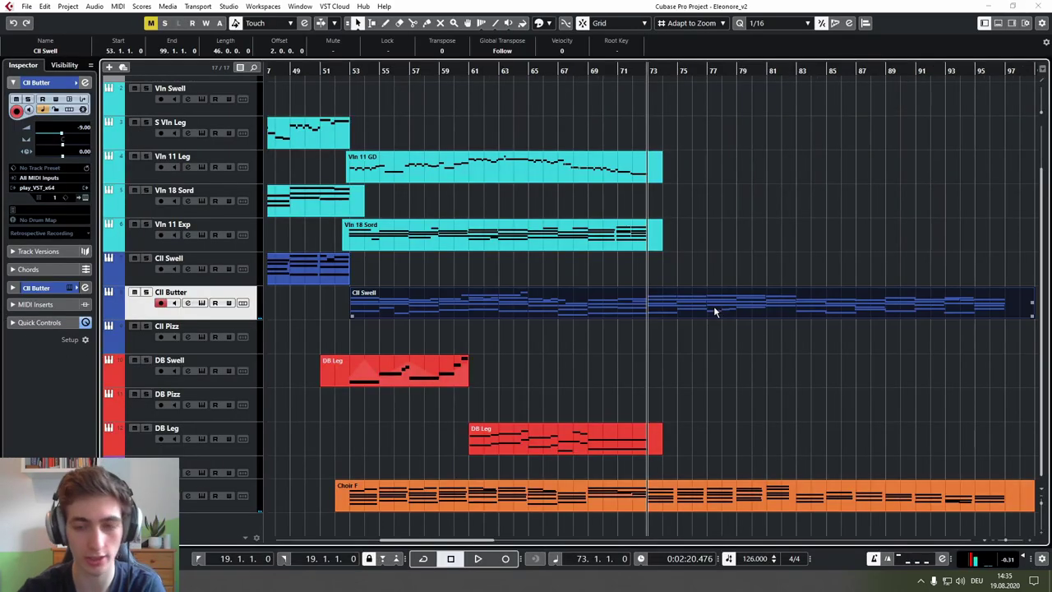
{"action": "double_click", "coordinate": [713, 309]}
{"action": "scroll", "coordinate": [359, 350], "scroll_direction": "up", "scroll_amount": 3}
{"action": "scroll", "coordinate": [588, 326], "scroll_direction": "down", "scroll_amount": 1}
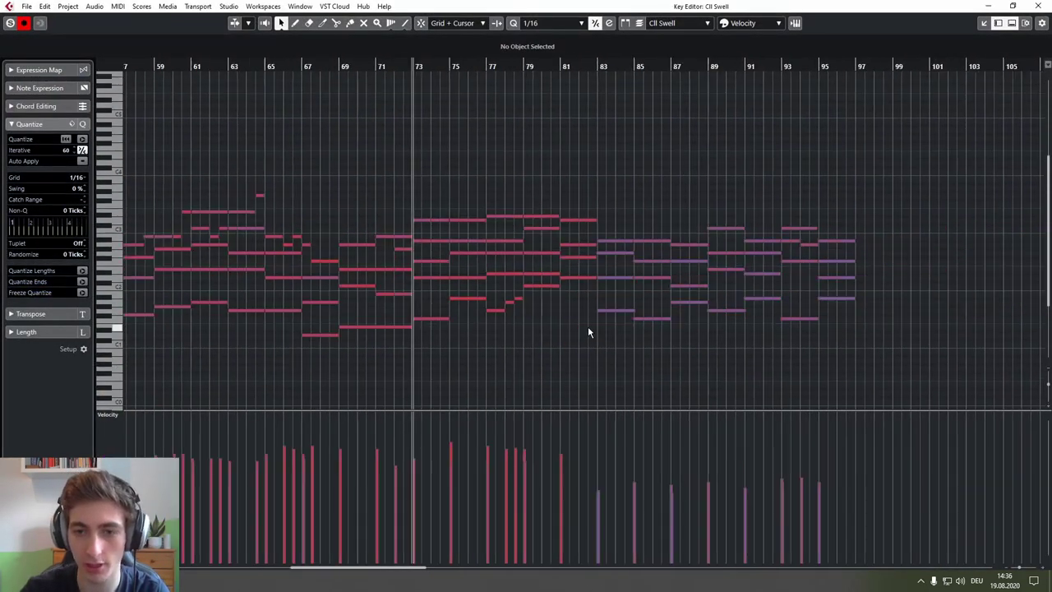
{"action": "scroll", "coordinate": [588, 326], "scroll_direction": "down", "scroll_amount": 2}
{"action": "key", "text": "Escape"}
{"action": "left_click", "coordinate": [684, 206]}
{"action": "scroll", "coordinate": [698, 214], "scroll_direction": "up", "scroll_amount": 2}
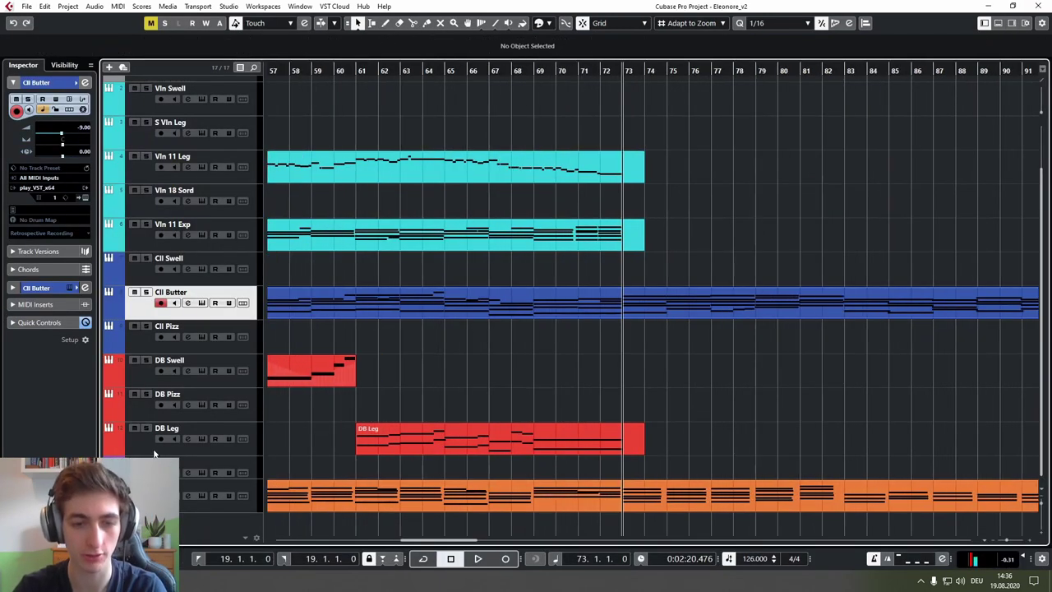
Step: Record a double bass part on the DB Leg track from bar 71 to the end of bar 83
{"action": "left_click", "coordinate": [153, 451]}
{"action": "scroll", "coordinate": [625, 372], "scroll_direction": "down", "scroll_amount": 1}
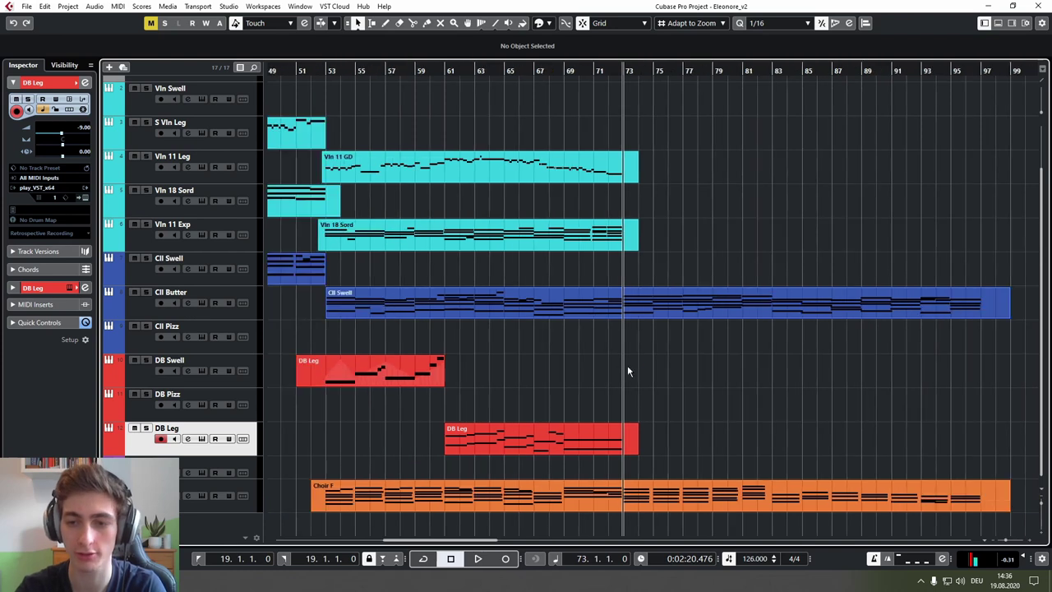
{"action": "scroll", "coordinate": [631, 360], "scroll_direction": "up", "scroll_amount": 2}
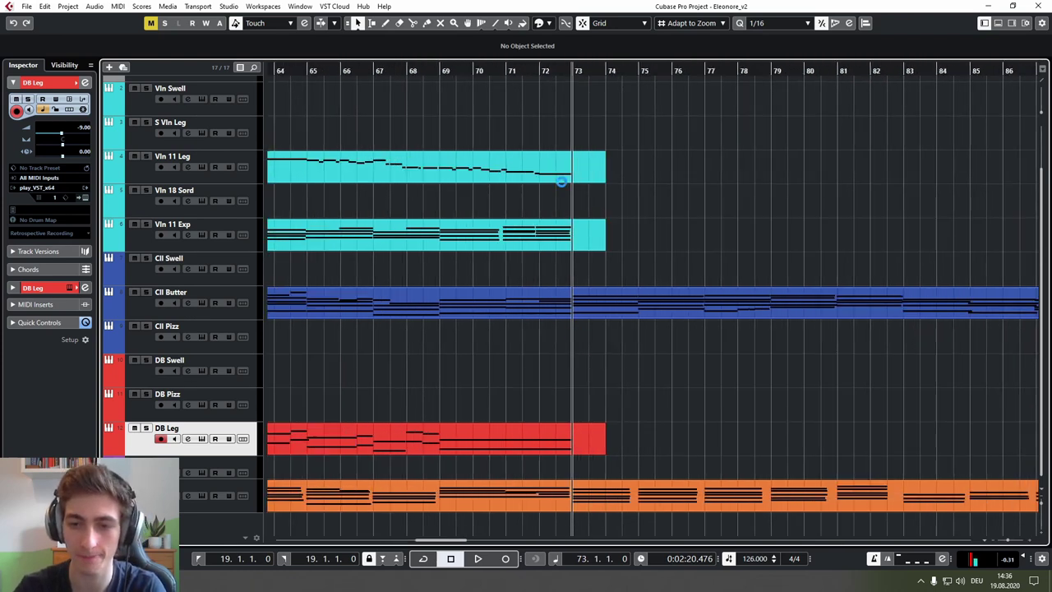
{"action": "left_click", "coordinate": [444, 72]}
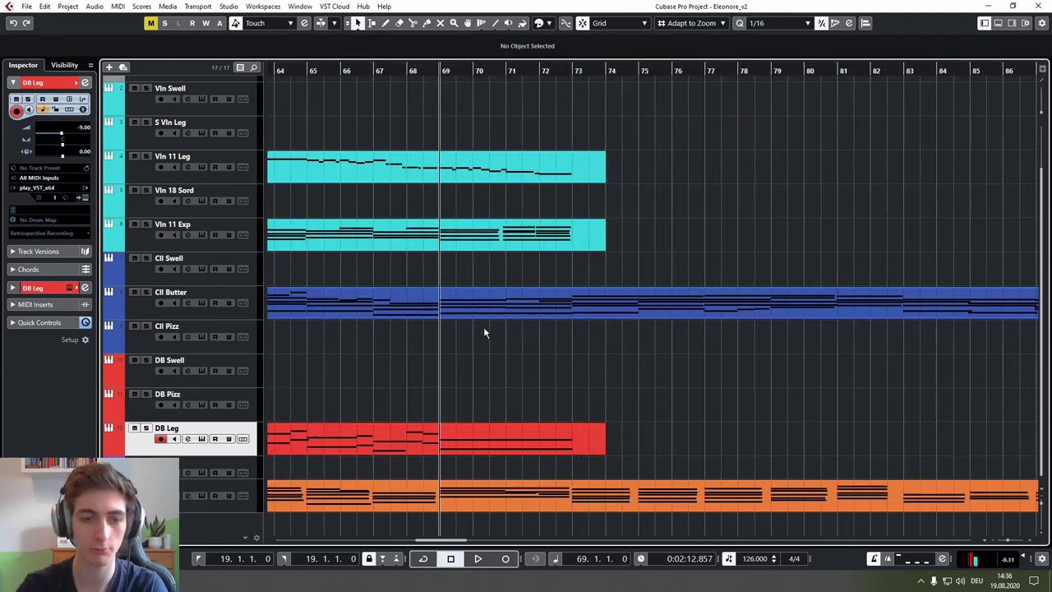
{"action": "left_click", "coordinate": [508, 73]}
{"action": "key", "text": "KP_Multiply"}
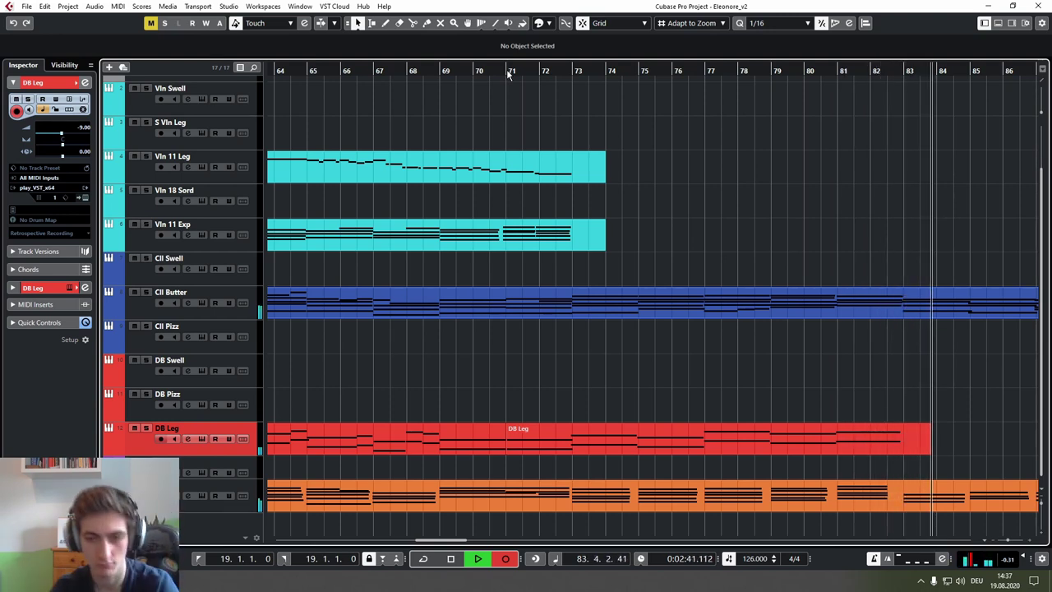
{"action": "key", "text": "space"}
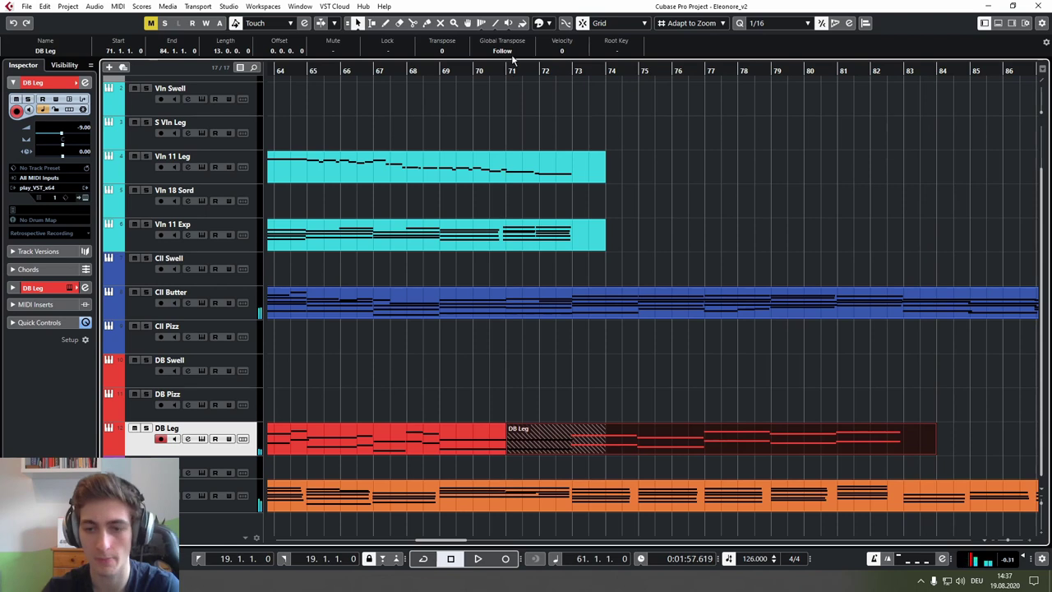
Step: Merge the new double bass recording with the overlapping existing part on the DB Leg track
{"action": "double_click", "coordinate": [634, 447]}
{"action": "left_click", "coordinate": [1042, 4]}
{"action": "left_click_drag", "start_coordinate": [674, 379], "coordinate": [568, 442]}
{"action": "left_click", "coordinate": [118, 7]}
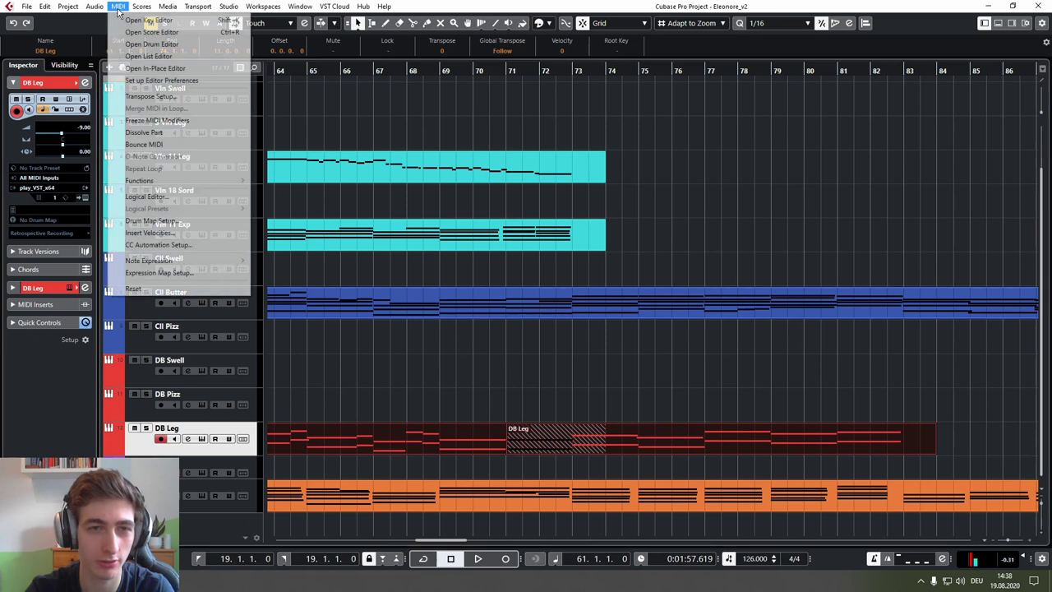
{"action": "left_click", "coordinate": [144, 141]}
Step: Solo the DB Leg and Cll Butter tracks and play them together from bar 73
{"action": "scroll", "coordinate": [674, 374], "scroll_direction": "right", "scroll_amount": 4}
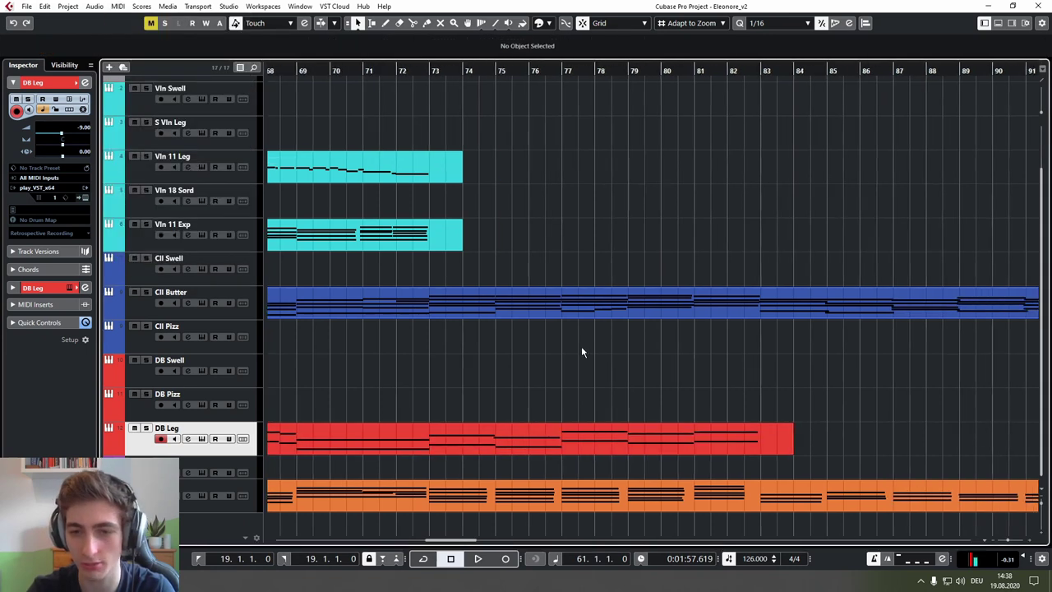
{"action": "scroll", "coordinate": [582, 346], "scroll_direction": "up", "scroll_amount": 2}
{"action": "left_click", "coordinate": [311, 70]}
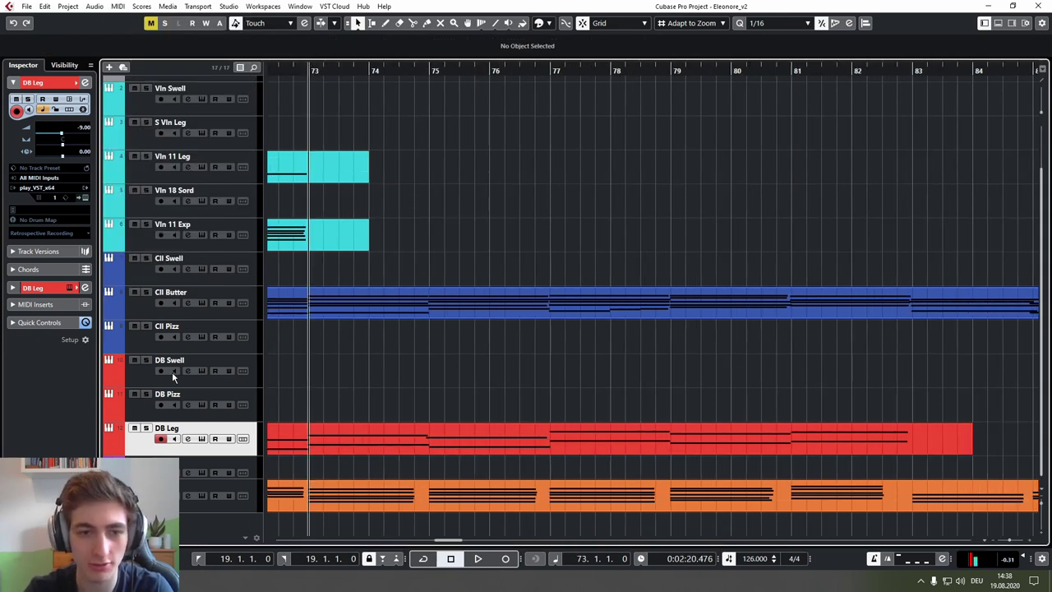
{"action": "key", "text": "s"}
{"action": "left_click", "coordinate": [141, 317]}
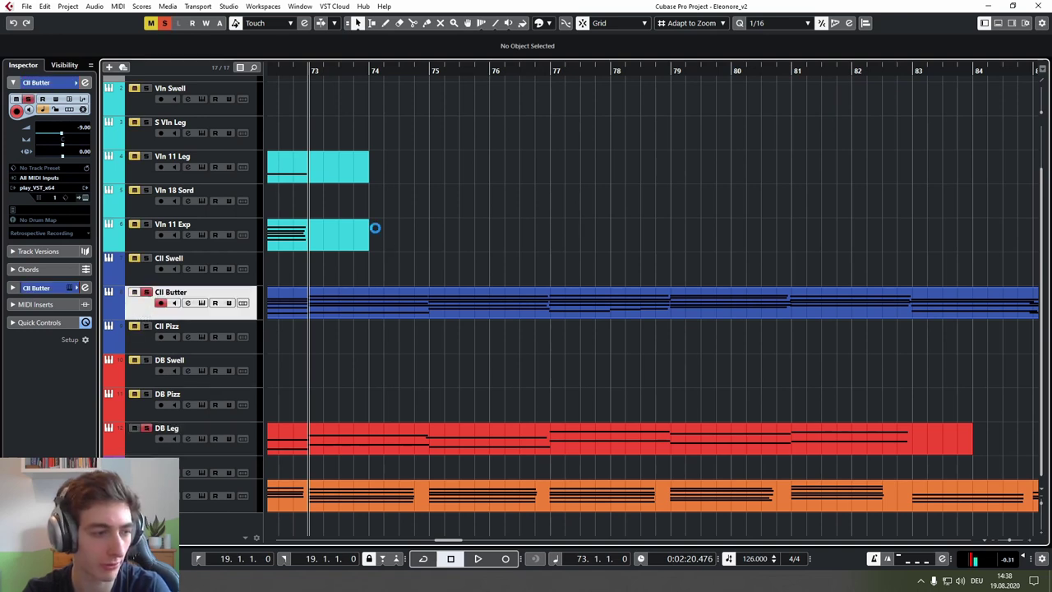
{"action": "scroll", "coordinate": [390, 215], "scroll_direction": "up", "scroll_amount": 2}
{"action": "key", "text": "space"}
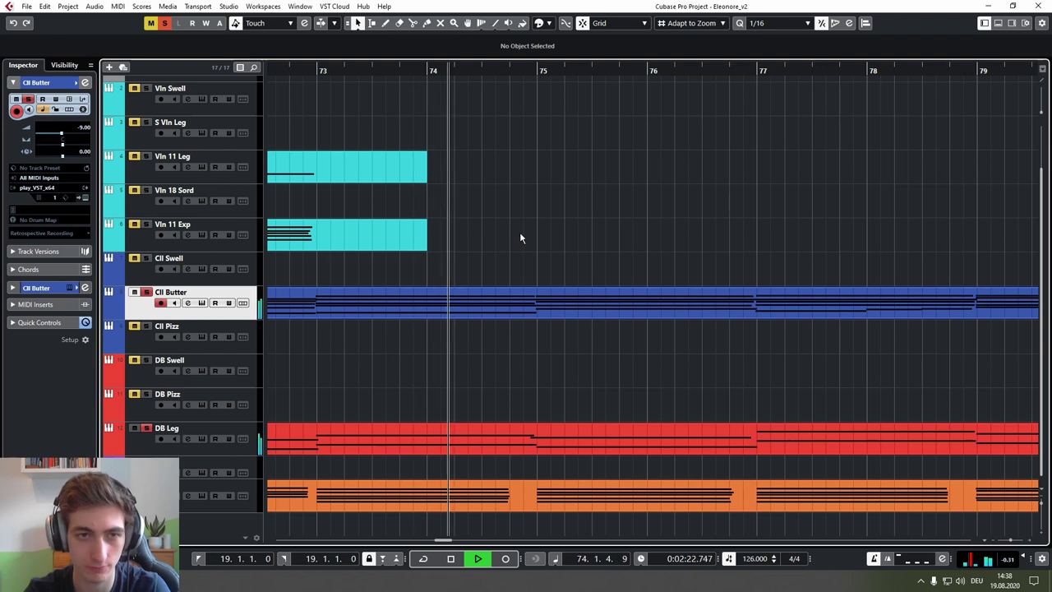
{"action": "left_click_drag", "start_coordinate": [539, 233], "coordinate": [373, 198]}
Step: Open the Cll Butter part in the Key Editor and lower the bass note of the bar 75 chord to G1
{"action": "double_click", "coordinate": [447, 290]}
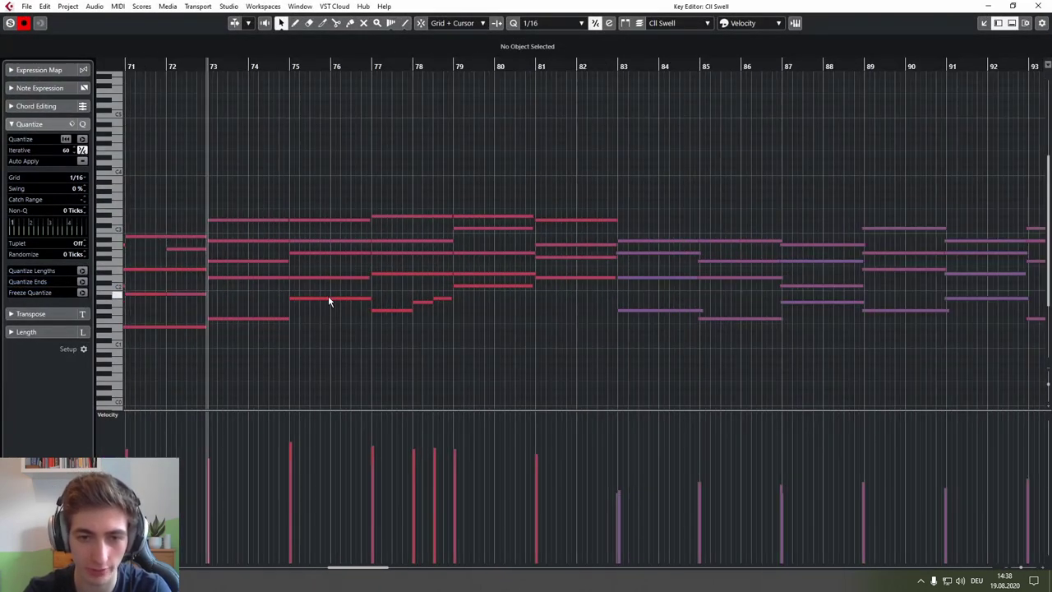
{"action": "left_click", "coordinate": [328, 299]}
{"action": "left_click", "coordinate": [330, 314]}
{"action": "left_click", "coordinate": [329, 310]}
{"action": "left_click", "coordinate": [306, 299]}
{"action": "scroll", "coordinate": [305, 298], "scroll_direction": "up", "scroll_amount": 2}
{"action": "left_click_drag", "start_coordinate": [354, 298], "coordinate": [499, 301]}
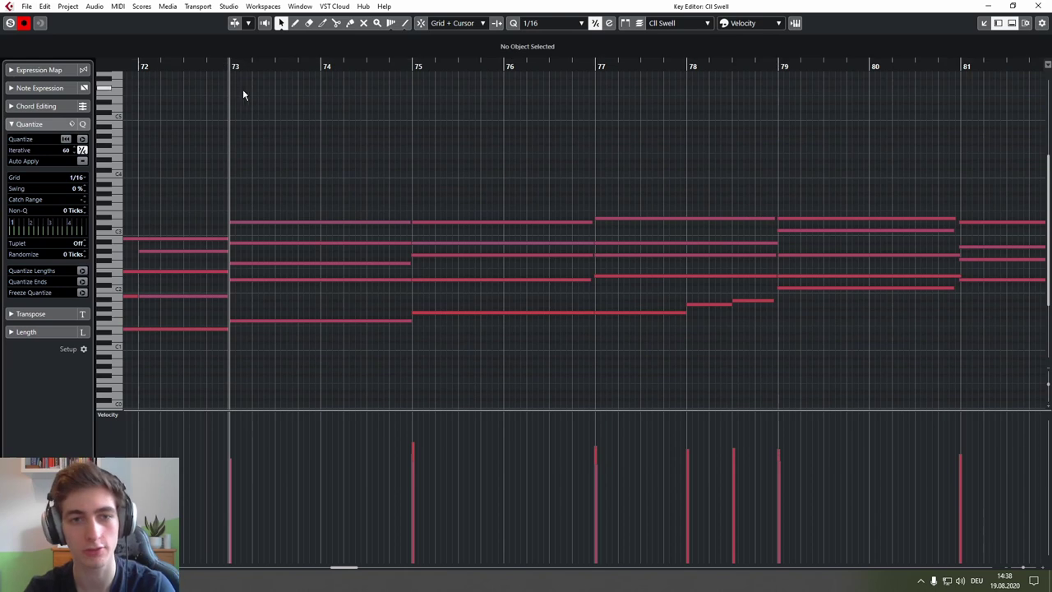
Step: Play the passage from bar 73 and raise the cello bass note at bar 77 to the pitch of the note in bar 78's second half
{"action": "key", "text": "space"}
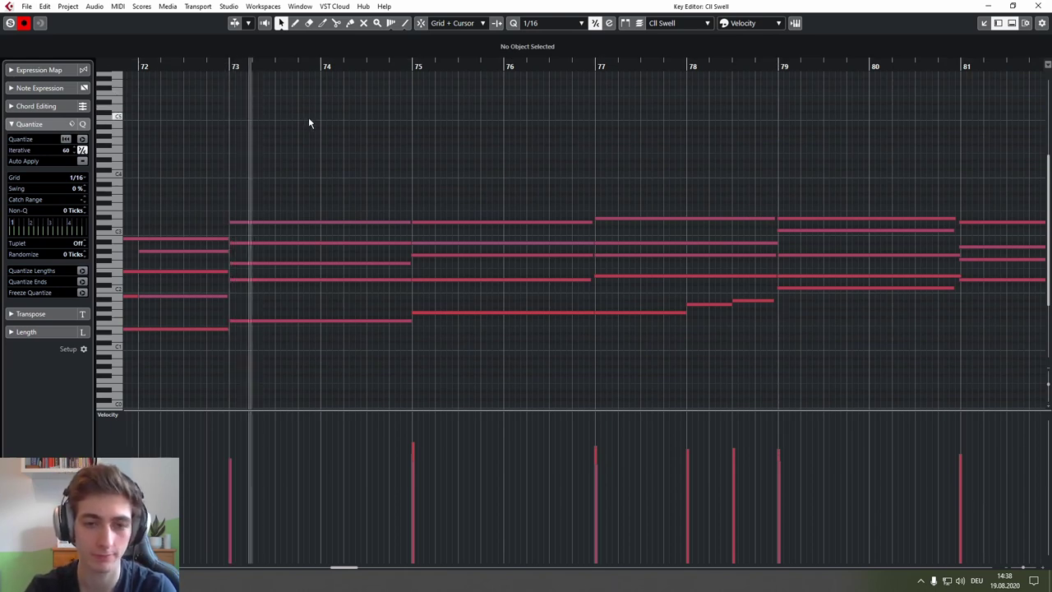
{"action": "left_click_drag", "start_coordinate": [416, 298], "coordinate": [278, 286]}
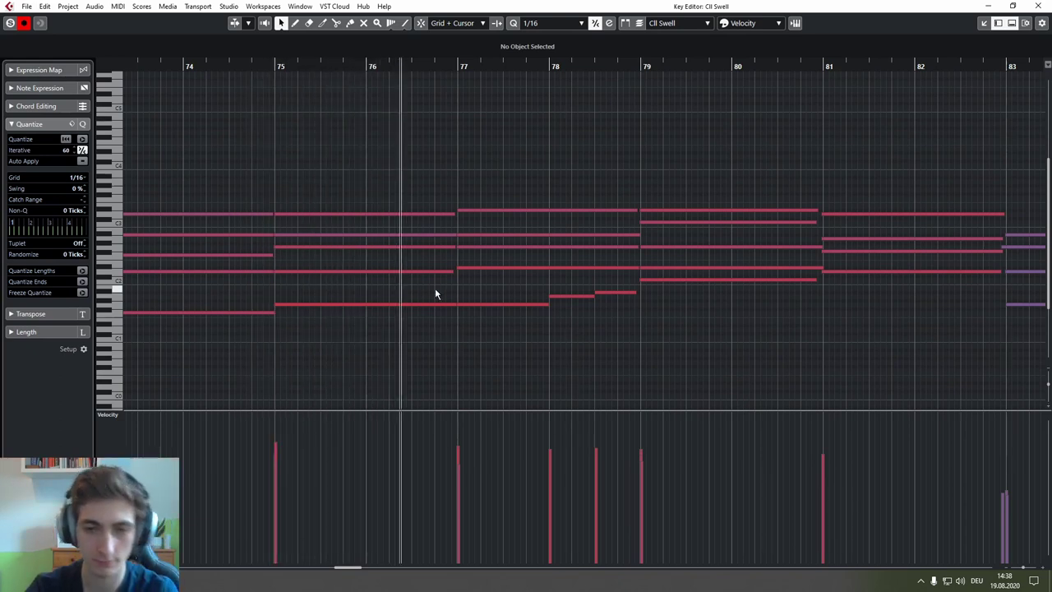
{"action": "left_click", "coordinate": [476, 306]}
{"action": "key", "text": "space"}
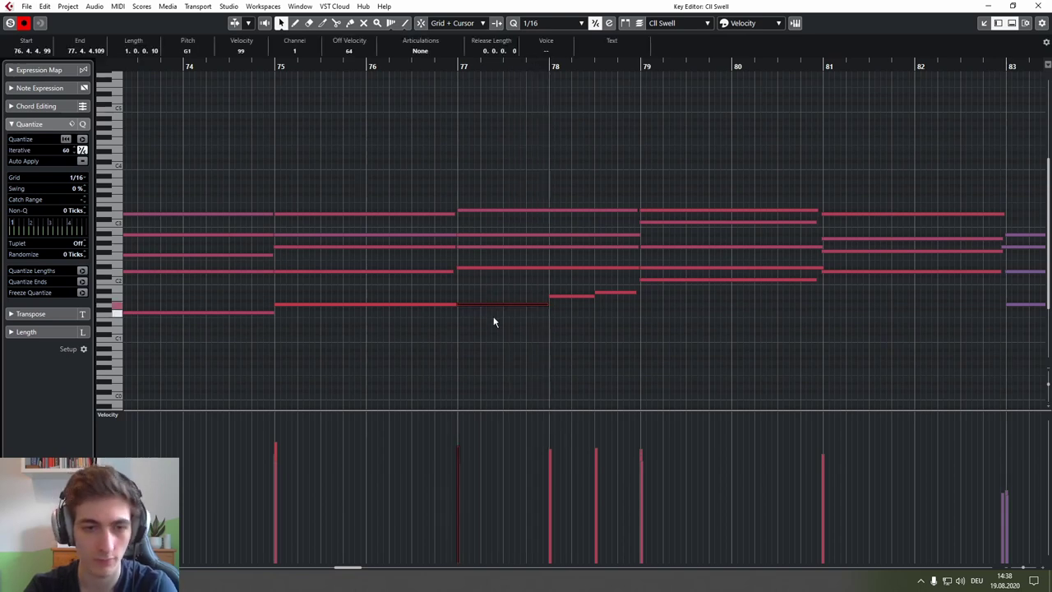
{"action": "left_click", "coordinate": [447, 66]}
{"action": "key", "text": "space"}
{"action": "left_click", "coordinate": [488, 183]}
{"action": "left_click_drag", "start_coordinate": [508, 178], "coordinate": [348, 177]}
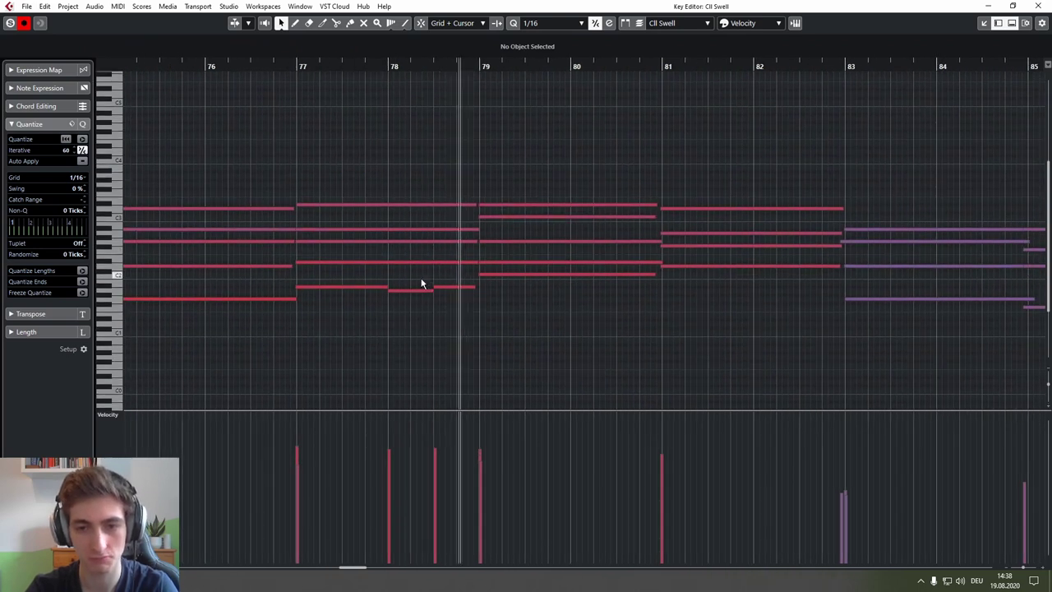
Step: Replace the two short bass notes in bar 78 by extending the bar 77 bass note to bar 79, and close the Key Editor
{"action": "left_click_drag", "start_coordinate": [441, 158], "coordinate": [417, 166]}
{"action": "left_click", "coordinate": [382, 299]}
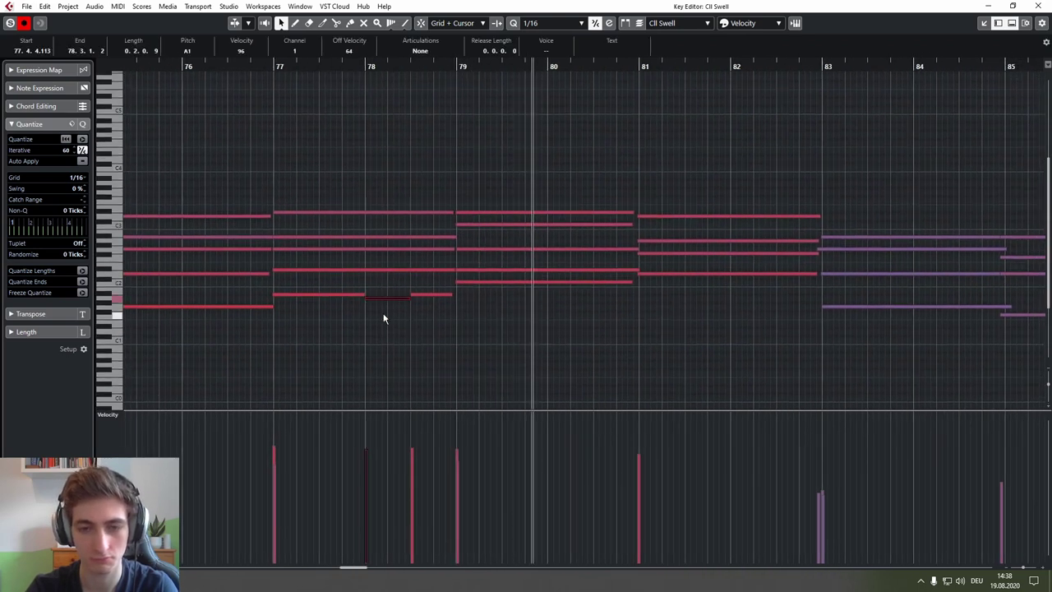
{"action": "key", "text": "Delete"}
{"action": "left_click_drag", "start_coordinate": [365, 294], "coordinate": [454, 307]}
{"action": "left_click", "coordinate": [440, 296]}
{"action": "key", "text": "Delete"}
{"action": "left_click_drag", "start_coordinate": [634, 326], "coordinate": [382, 328]}
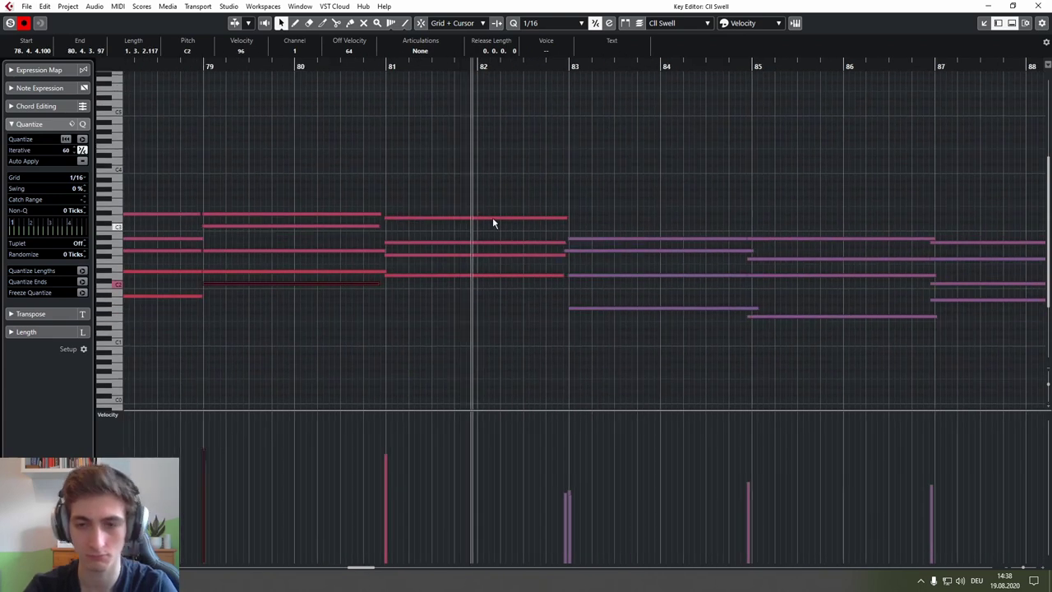
{"action": "left_click", "coordinate": [1038, 6]}
Step: Stop playback, split the DB Leg part at bar 83 and delete the empty remainder
{"action": "left_click", "coordinate": [656, 235]}
{"action": "scroll", "coordinate": [657, 237], "scroll_direction": "down", "scroll_amount": 2}
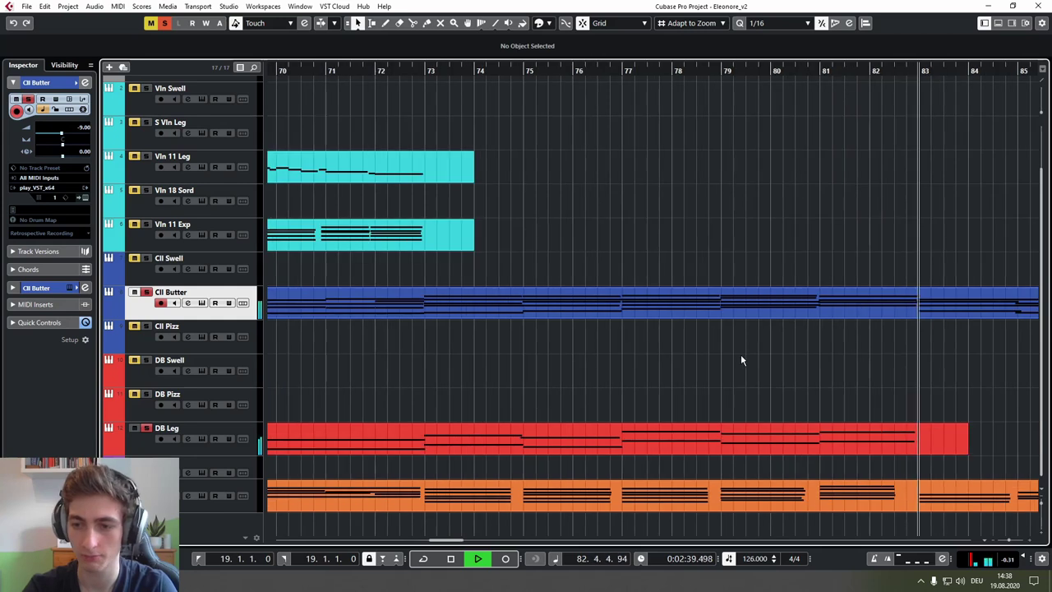
{"action": "left_click_drag", "start_coordinate": [707, 355], "coordinate": [606, 354]}
{"action": "key", "text": "space"}
{"action": "left_click", "coordinate": [822, 450], "text": "alt"}
{"action": "left_click", "coordinate": [845, 444]}
{"action": "key", "text": "Delete"}
{"action": "scroll", "coordinate": [717, 416], "scroll_direction": "down", "scroll_amount": 3}
Step: Select the Vln 11 Exp track and turn off solo on the Cll Butter and DB Leg tracks
{"action": "left_click", "coordinate": [178, 245]}
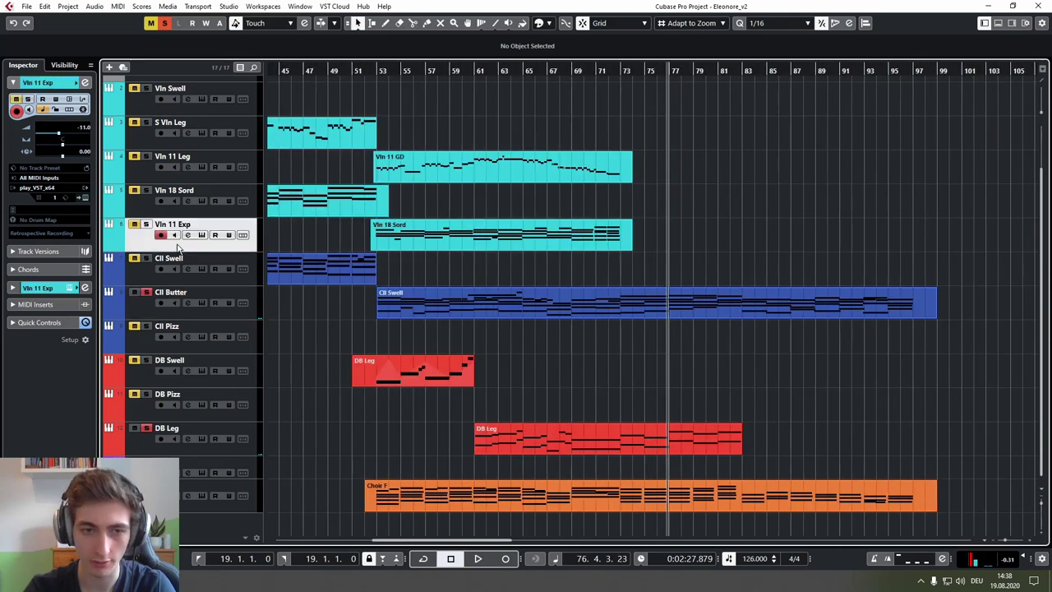
{"action": "left_click", "coordinate": [144, 293]}
{"action": "left_click", "coordinate": [146, 429]}
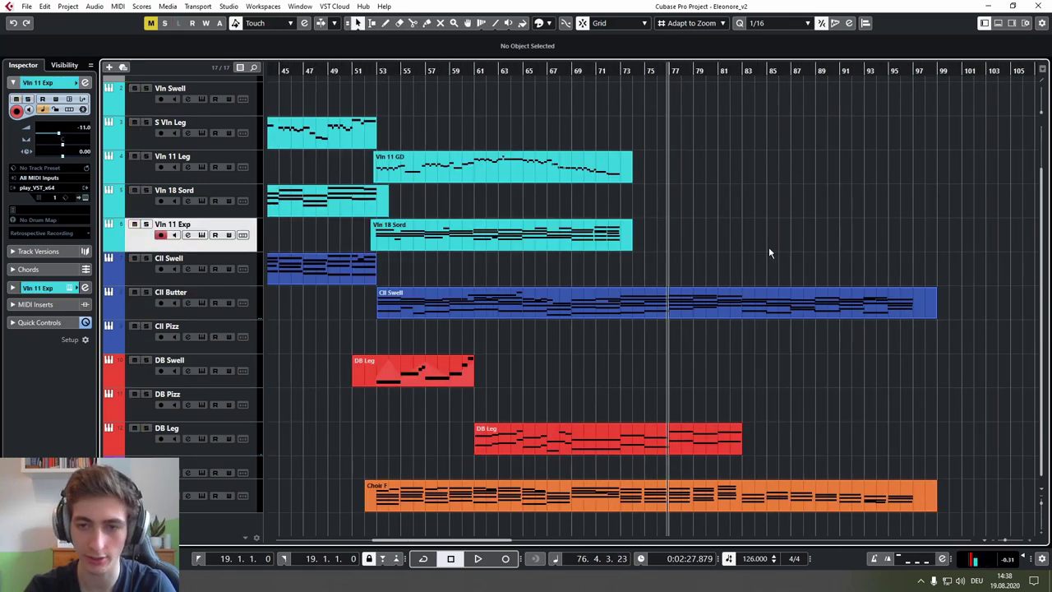
Step: Record a violin part on the Vln 11 Exp track from bar 70 to the end of bar 91
{"action": "scroll", "coordinate": [662, 242], "scroll_direction": "up", "scroll_amount": 3}
{"action": "key", "text": "KP_Multiply"}
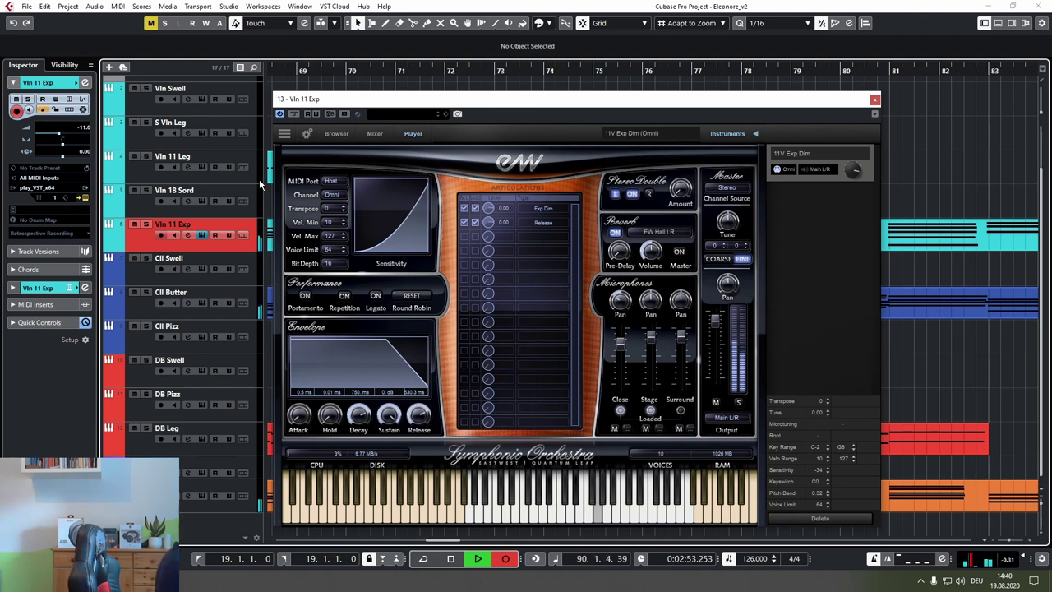
{"action": "key", "text": "space"}
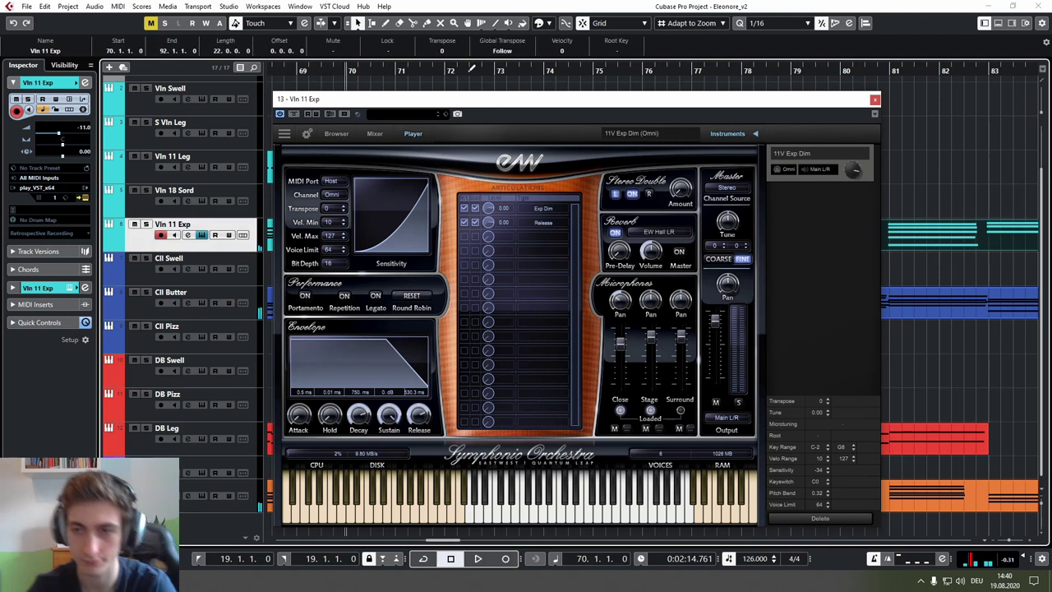
Step: Close the instrument window, split the new Vln 11 Exp part just before bar 83 and delete the remainder
{"action": "left_click", "coordinate": [875, 99]}
{"action": "scroll", "coordinate": [646, 209], "scroll_direction": "up", "scroll_amount": 1}
{"action": "scroll", "coordinate": [646, 209], "scroll_direction": "right", "scroll_amount": 2}
{"action": "scroll", "coordinate": [646, 209], "scroll_direction": "down", "scroll_amount": 3}
{"action": "left_click_drag", "start_coordinate": [774, 249], "coordinate": [563, 268]}
{"action": "key", "text": "3"}
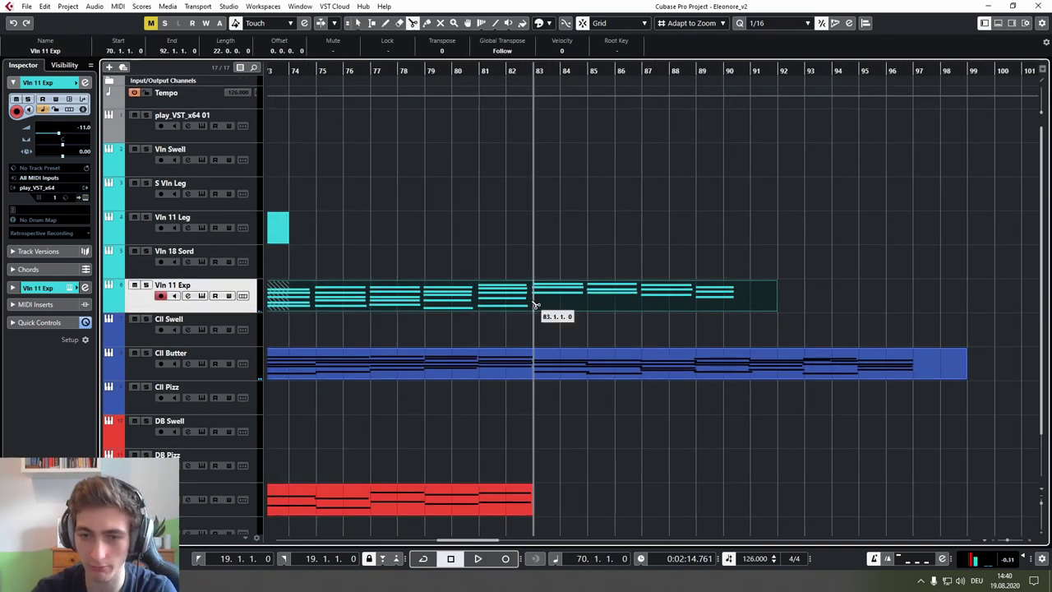
{"action": "scroll", "coordinate": [534, 305], "scroll_direction": "up", "scroll_amount": 5}
{"action": "key", "text": "j"}
{"action": "left_click", "coordinate": [532, 304]}
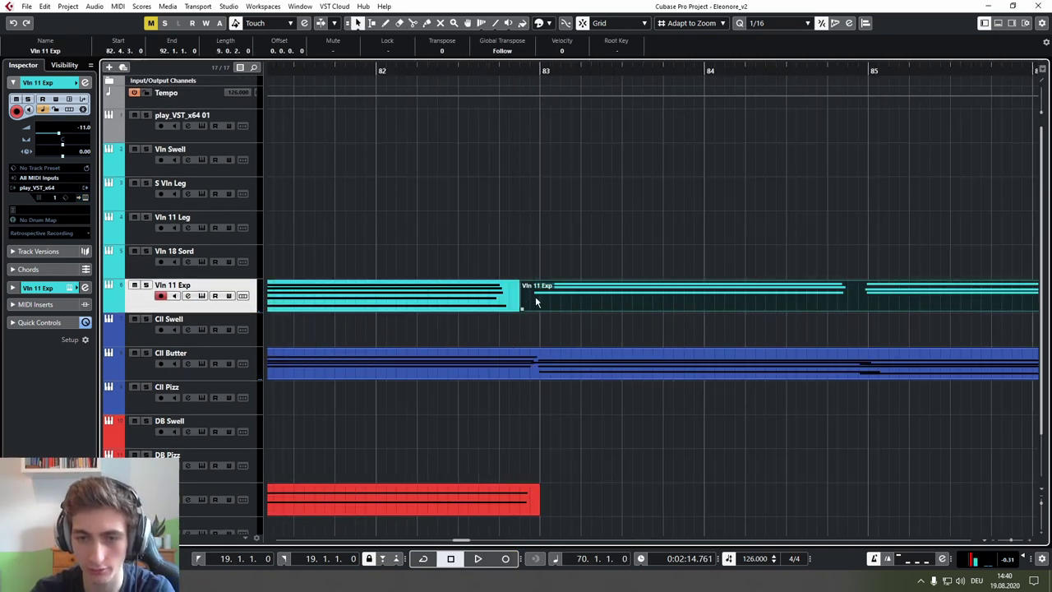
Step: Select the new Vln 11 Exp notes in the Key Editor, close it and merge the overlapping Vln 11 Exp parts into one
{"action": "key", "text": "Return"}
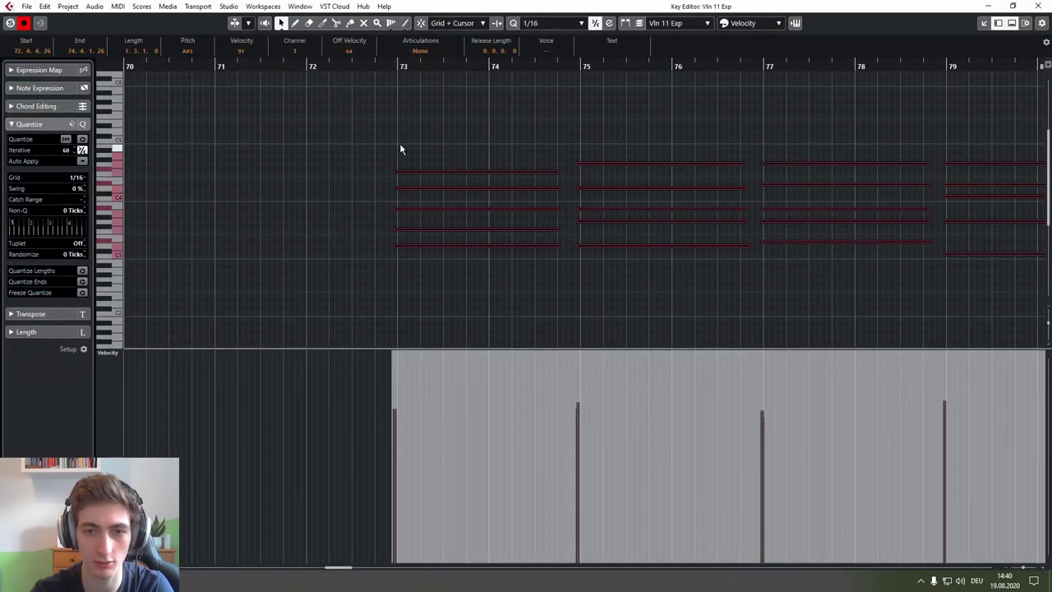
{"action": "key", "text": "Return"}
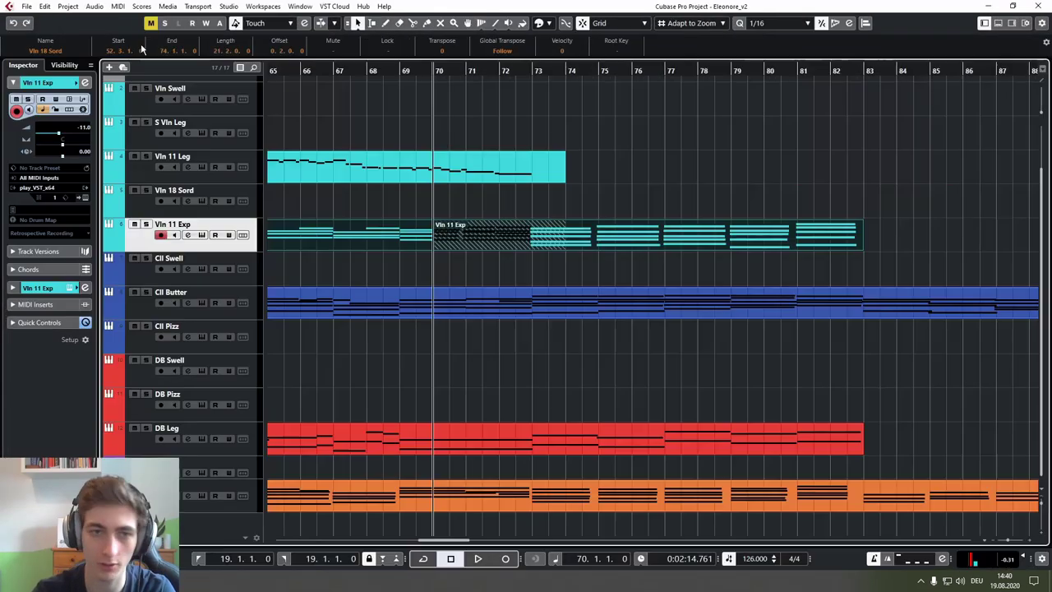
{"action": "left_click", "coordinate": [117, 7]}
{"action": "left_click", "coordinate": [139, 145]}
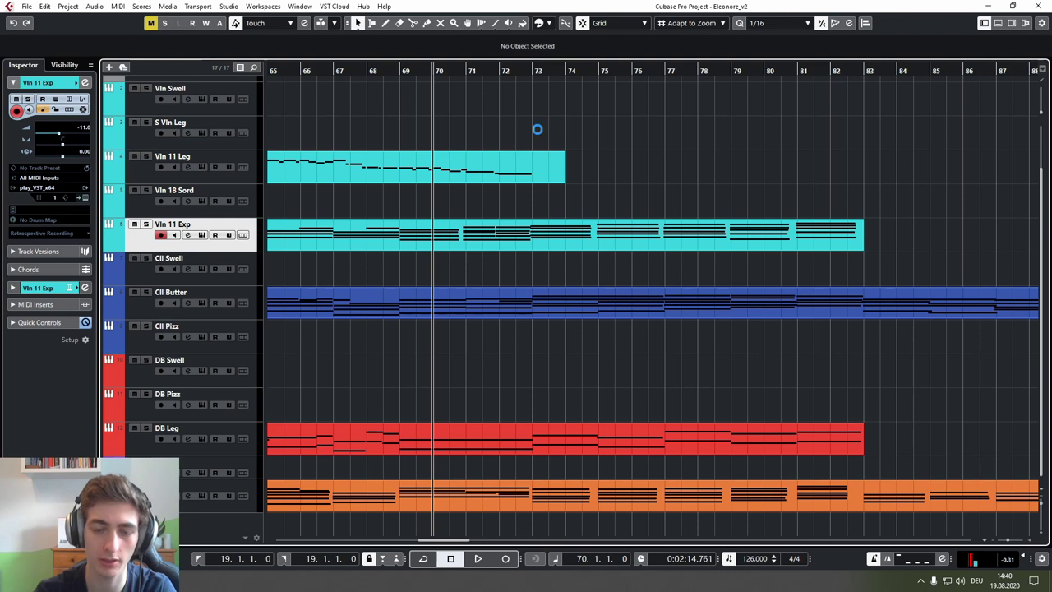
Step: Play the passage from bar 70, solo the Vln 11 Exp track for a while, and stop playback
{"action": "key", "text": "space"}
{"action": "key", "text": "h"}
{"action": "key", "text": "h"}
{"action": "key", "text": "h"}
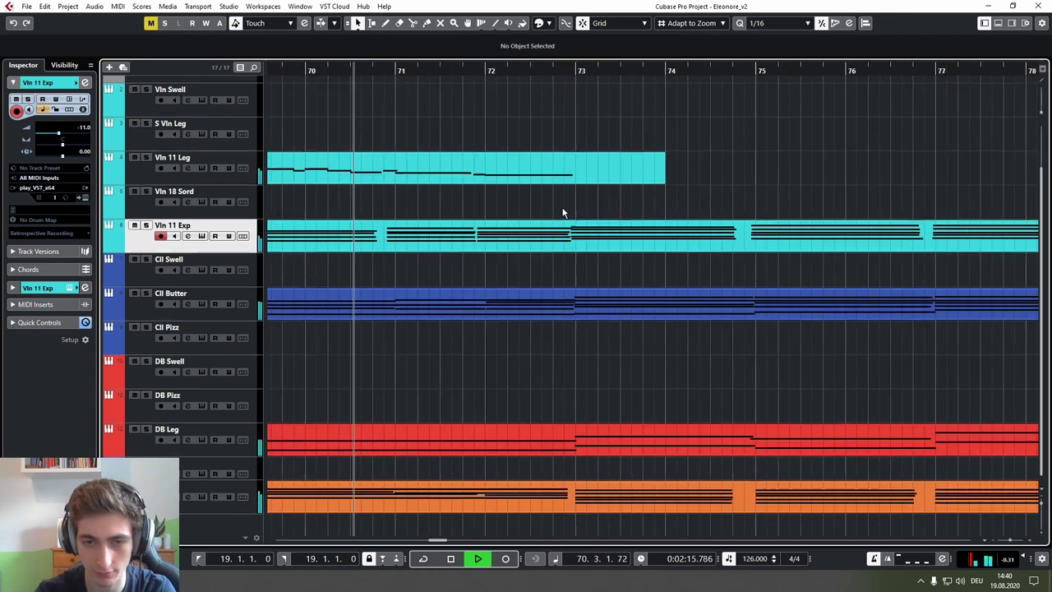
{"action": "key", "text": "g"}
{"action": "key", "text": "s"}
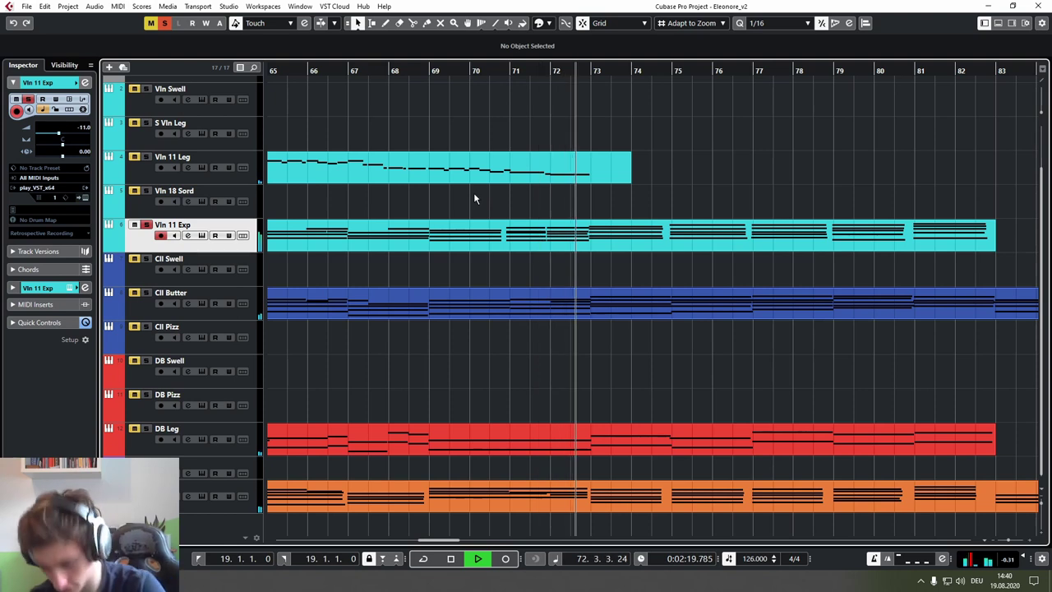
{"action": "key", "text": "s"}
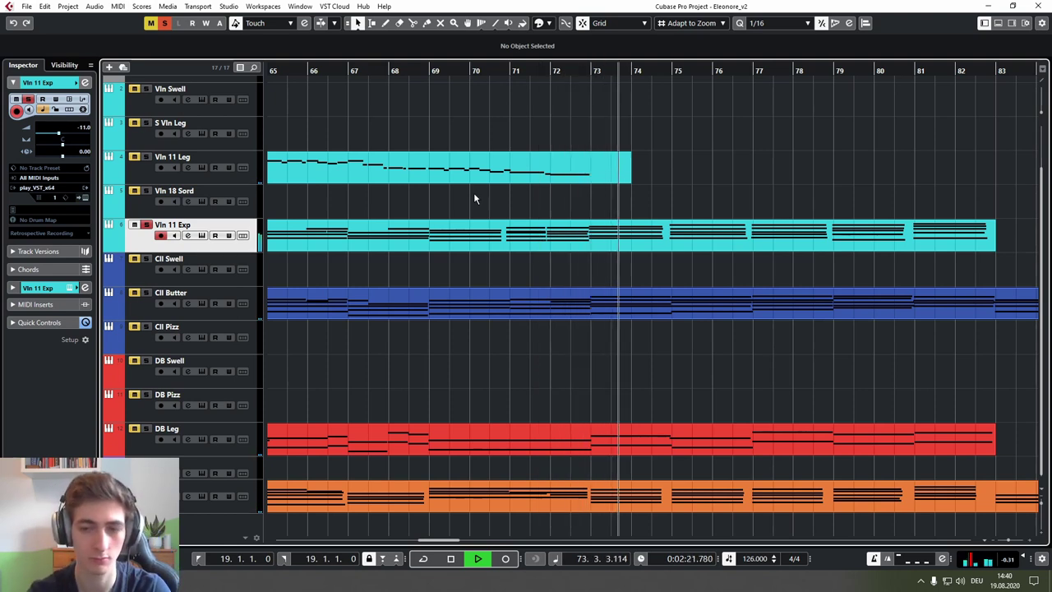
{"action": "key", "text": "g"}
{"action": "key", "text": "g"}
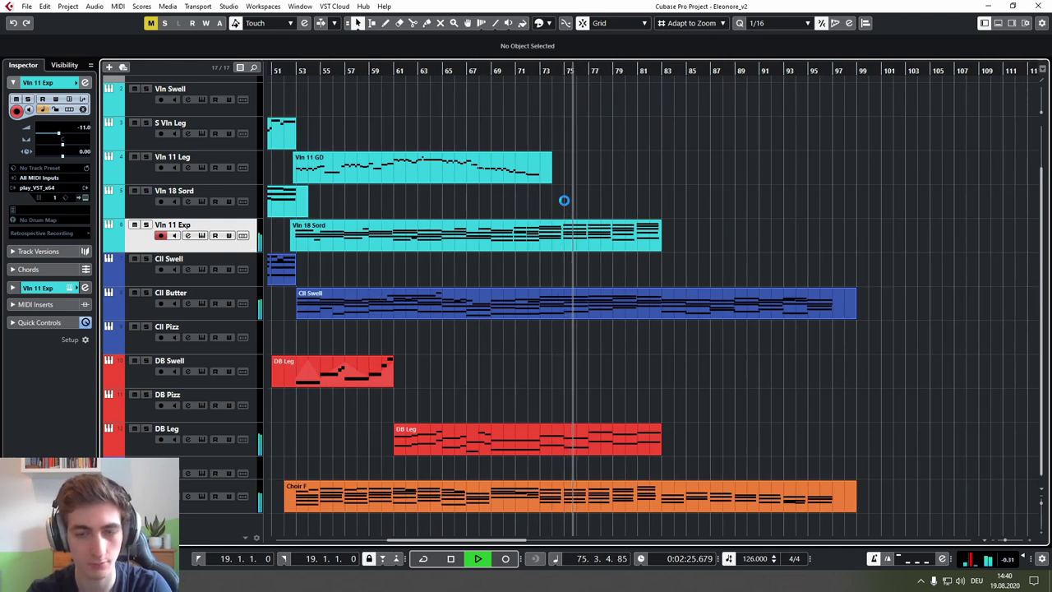
{"action": "key", "text": "space"}
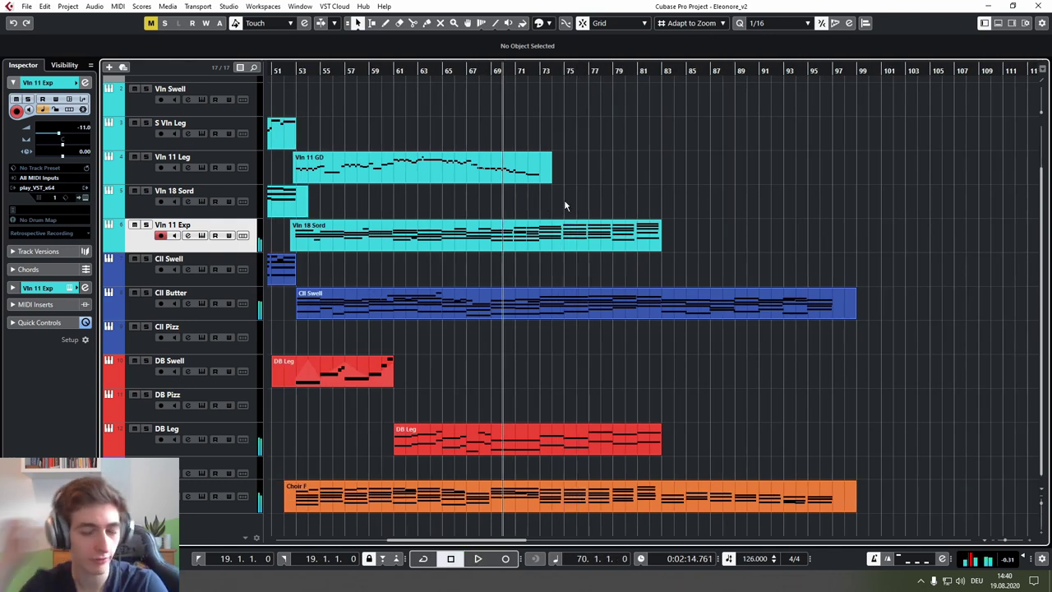
Step: Record a violin melody on the Vln 11 Leg track from bar 70 to the end of bar 97, and deselect the new part
{"action": "scroll", "coordinate": [565, 206], "scroll_direction": "up", "scroll_amount": 3}
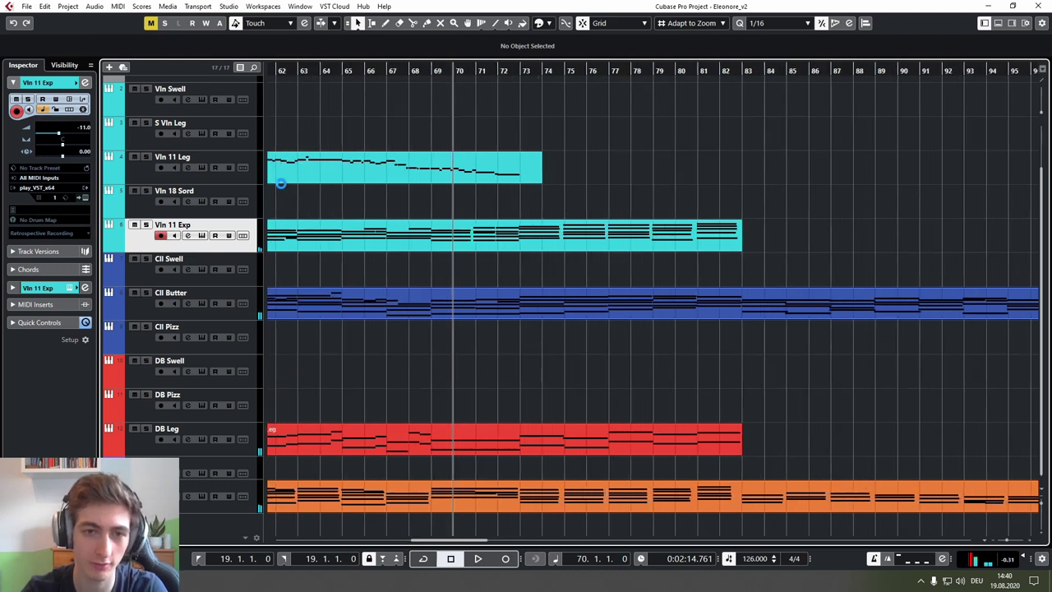
{"action": "left_click", "coordinate": [238, 181]}
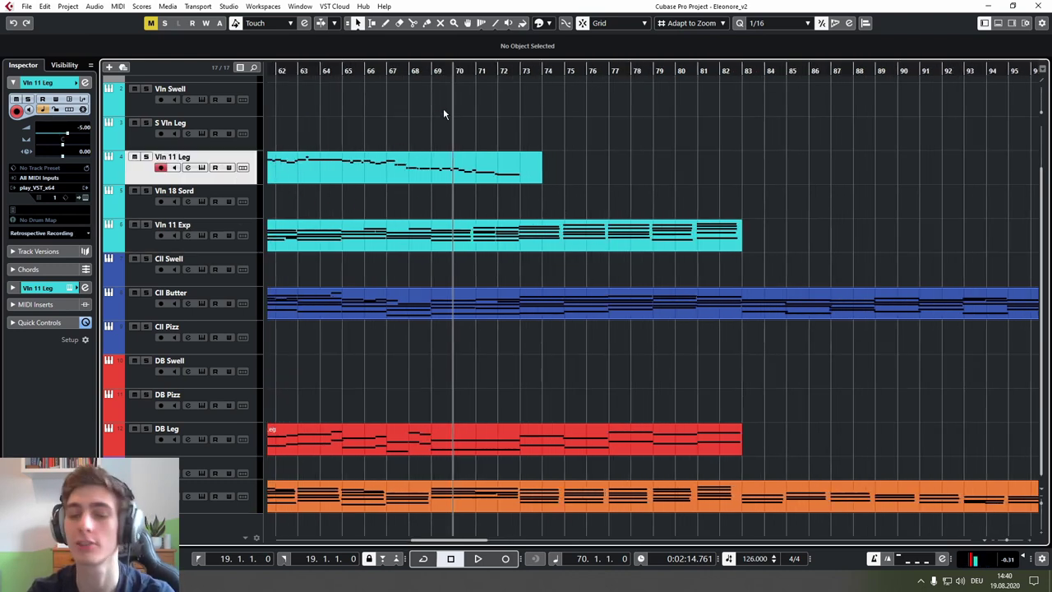
{"action": "key", "text": "KP_Multiply"}
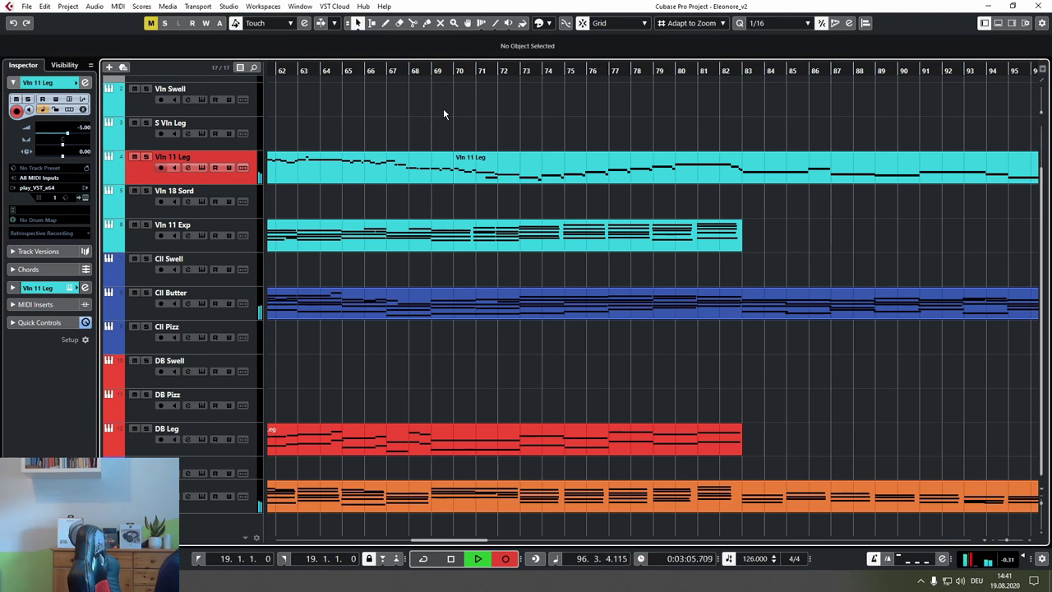
{"action": "key", "text": "space"}
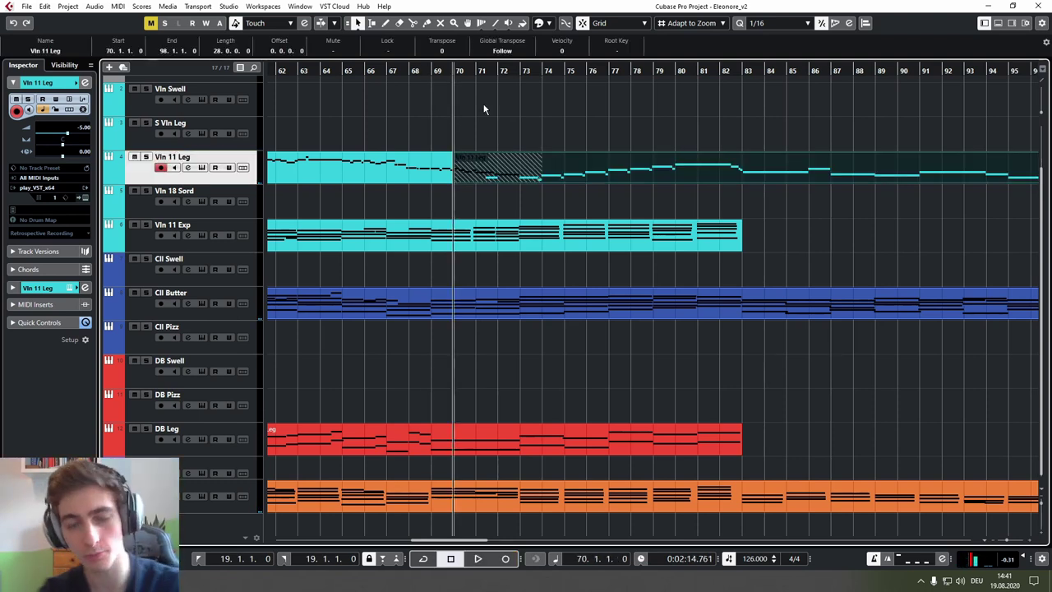
{"action": "scroll", "coordinate": [532, 127], "scroll_direction": "down", "scroll_amount": 5}
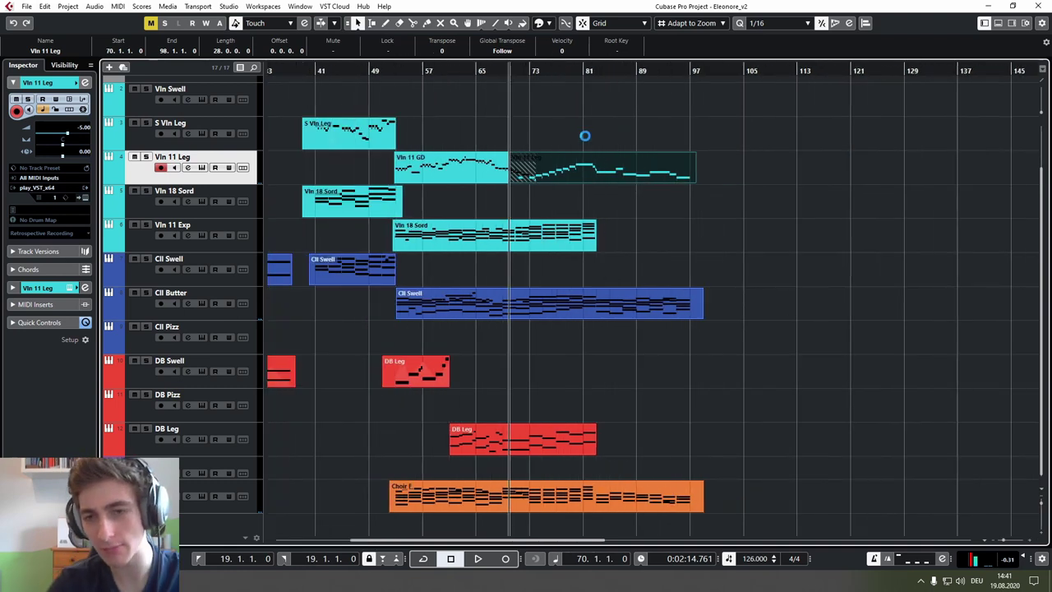
{"action": "scroll", "coordinate": [543, 144], "scroll_direction": "up", "scroll_amount": 4}
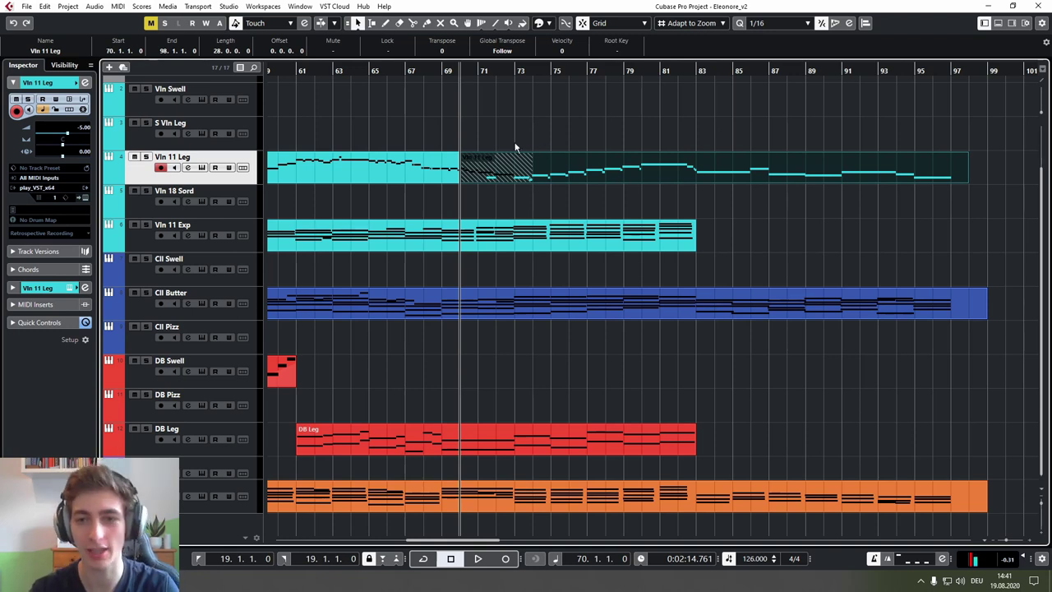
{"action": "left_click", "coordinate": [515, 147]}
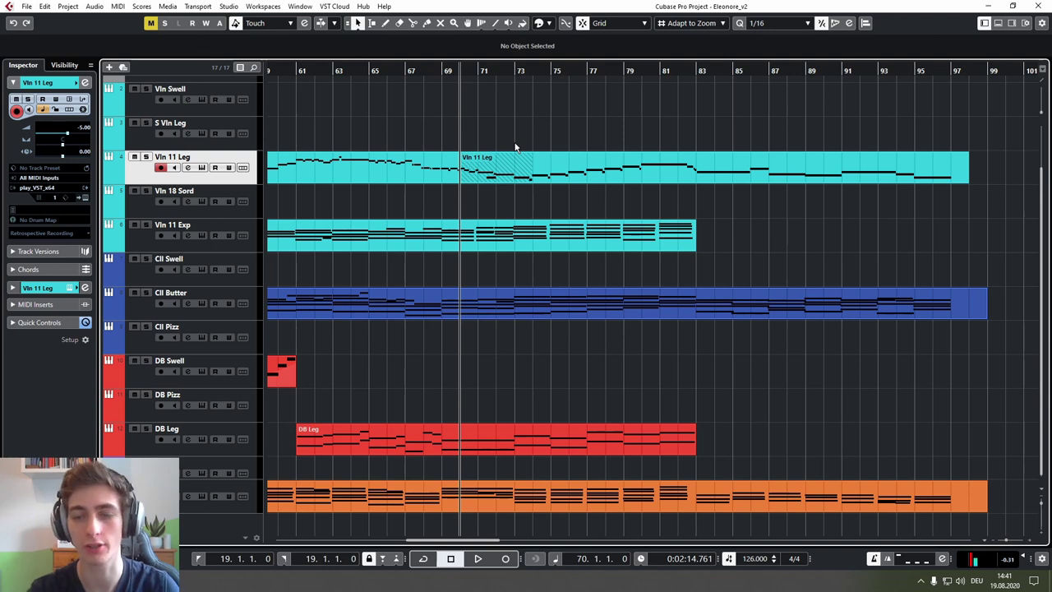
Step: Play the Vln Swell opening briefly from bar 12 and stop
{"action": "scroll", "coordinate": [425, 141], "scroll_direction": "down", "scroll_amount": 5}
{"action": "left_click_drag", "start_coordinate": [429, 138], "coordinate": [619, 140]}
{"action": "scroll", "coordinate": [440, 139], "scroll_direction": "up", "scroll_amount": 2}
{"action": "left_click_drag", "start_coordinate": [407, 135], "coordinate": [475, 181]}
{"action": "left_click", "coordinate": [343, 71]}
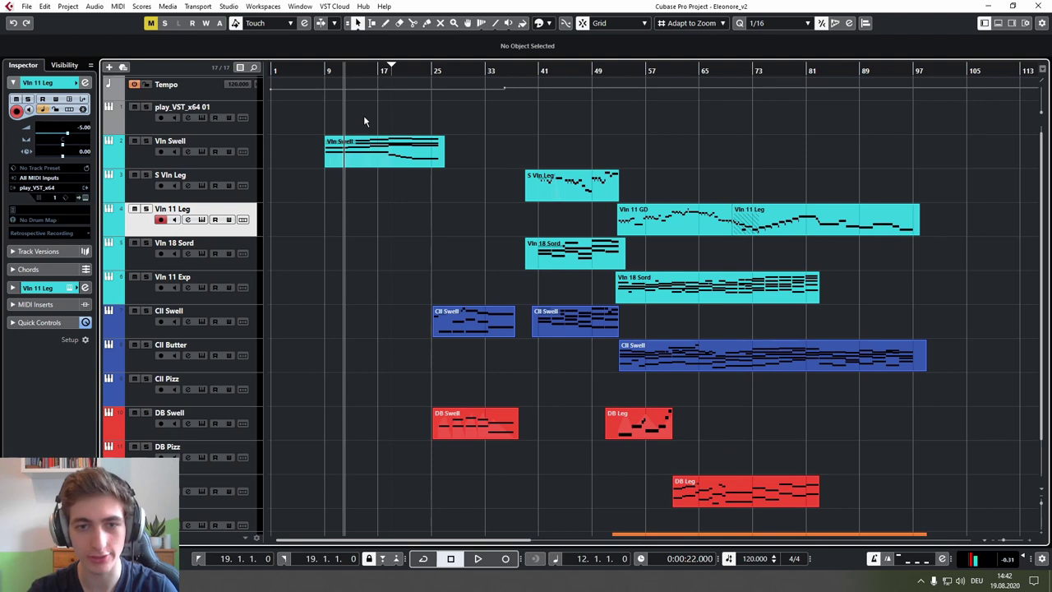
{"action": "key", "text": "space"}
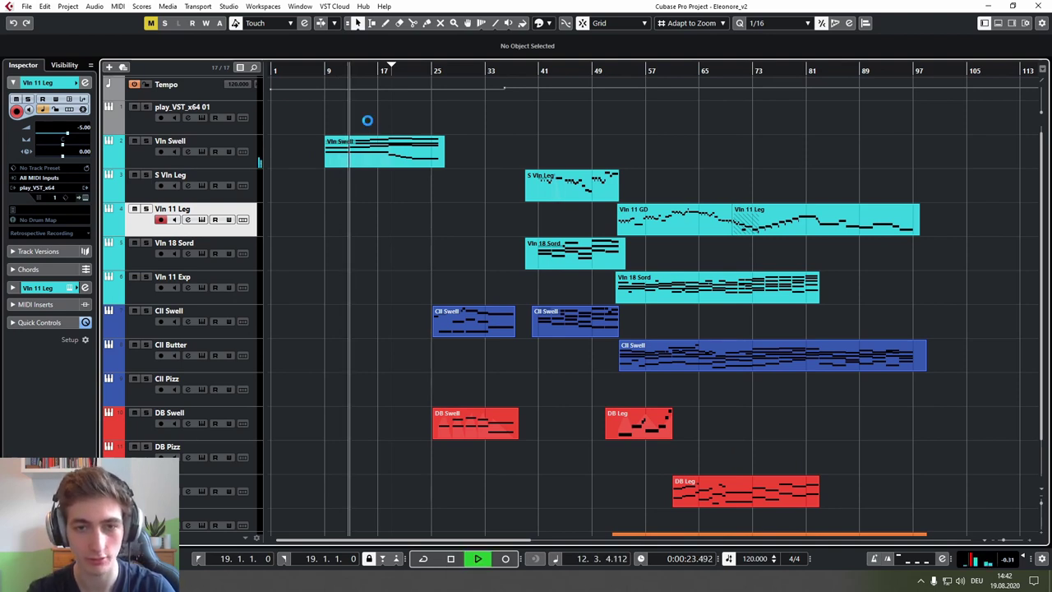
{"action": "key", "text": "space"}
Step: Select the Cll Swell track and play the cello and bass section briefly from bar 29
{"action": "left_click", "coordinate": [458, 71]}
{"action": "scroll", "coordinate": [466, 237], "scroll_direction": "up", "scroll_amount": 6}
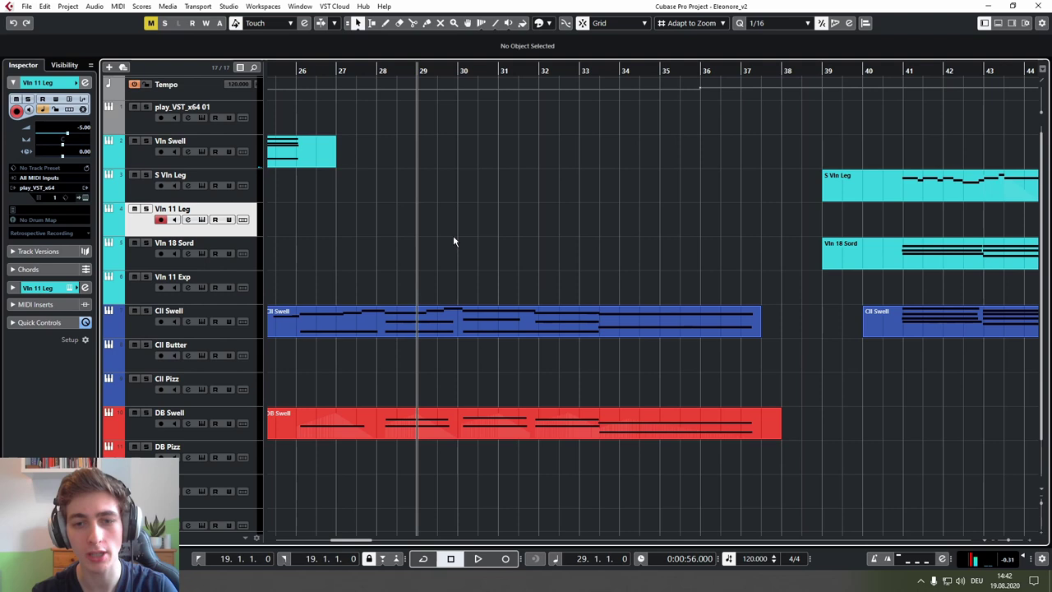
{"action": "left_click", "coordinate": [218, 331]}
{"action": "key", "text": "space"}
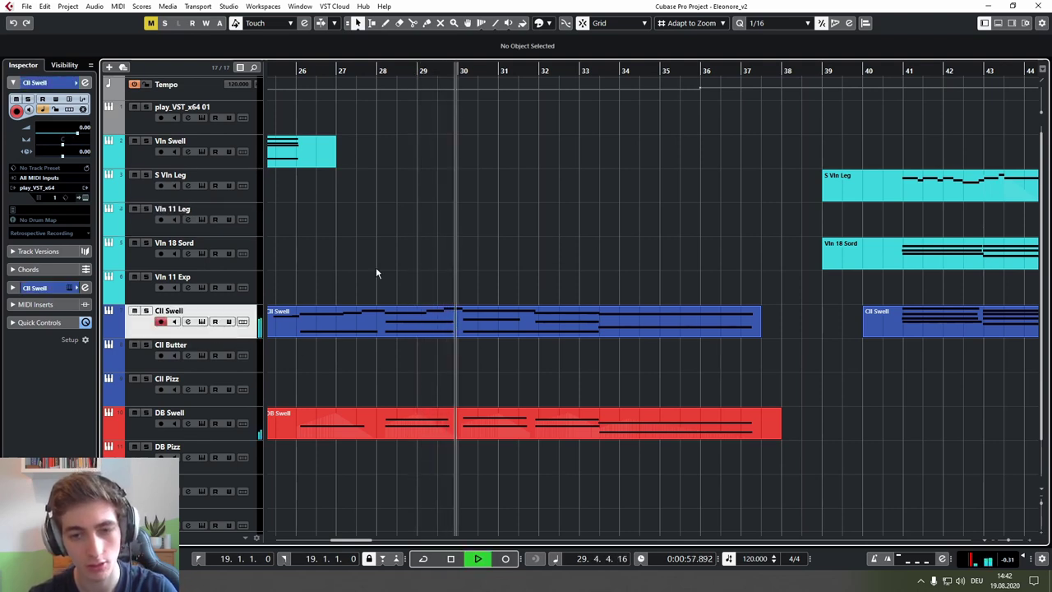
{"action": "scroll", "coordinate": [499, 266], "scroll_direction": "down", "scroll_amount": 3}
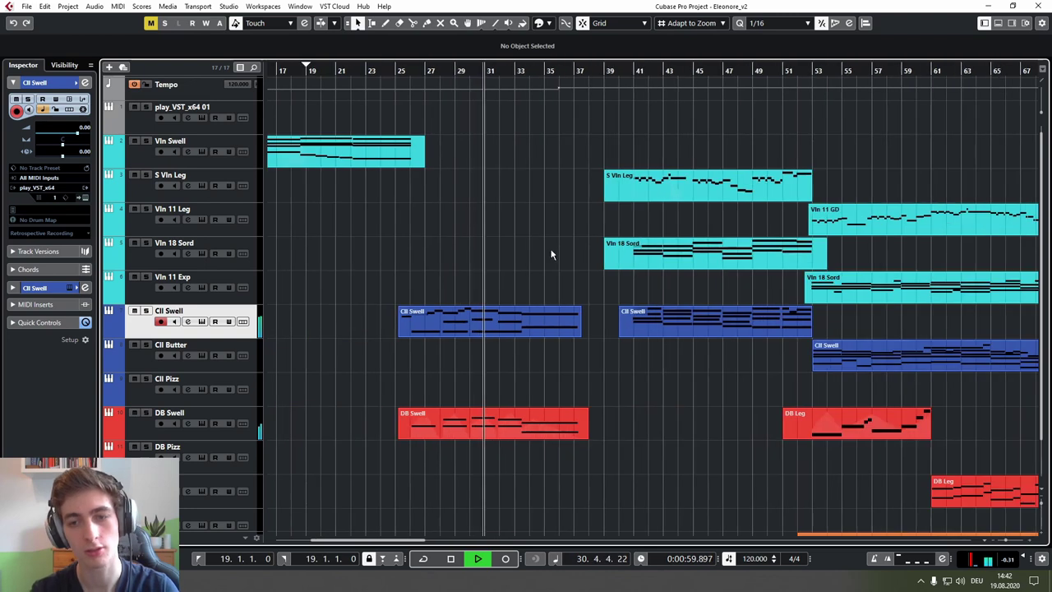
{"action": "key", "text": "space"}
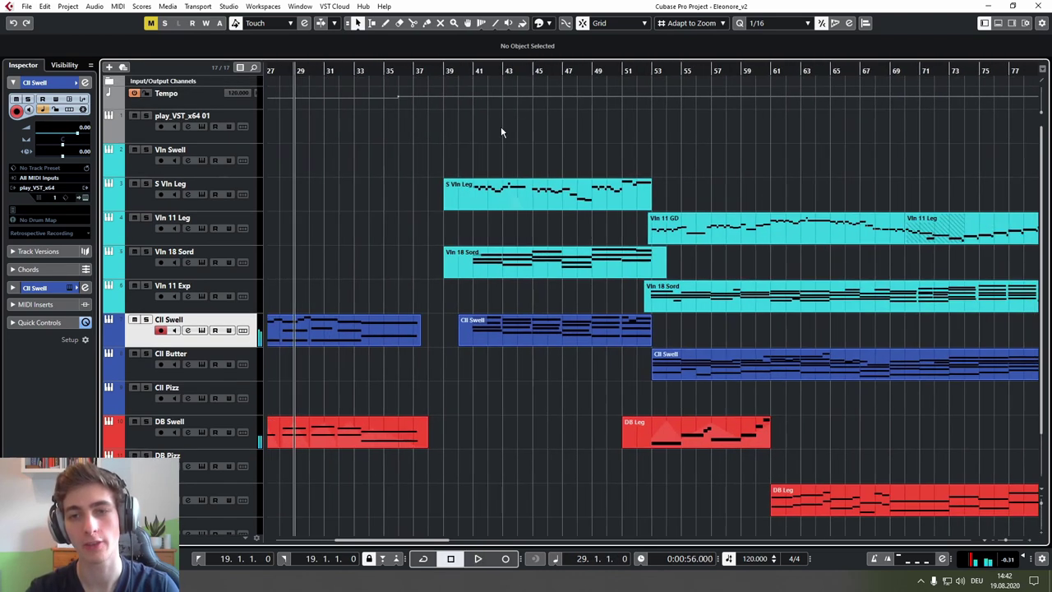
Step: Play the section with the S Vln Leg melody briefly from bar 45 and stop
{"action": "left_click", "coordinate": [538, 71]}
{"action": "key", "text": "space"}
{"action": "scroll", "coordinate": [363, 145], "scroll_direction": "right", "scroll_amount": 6}
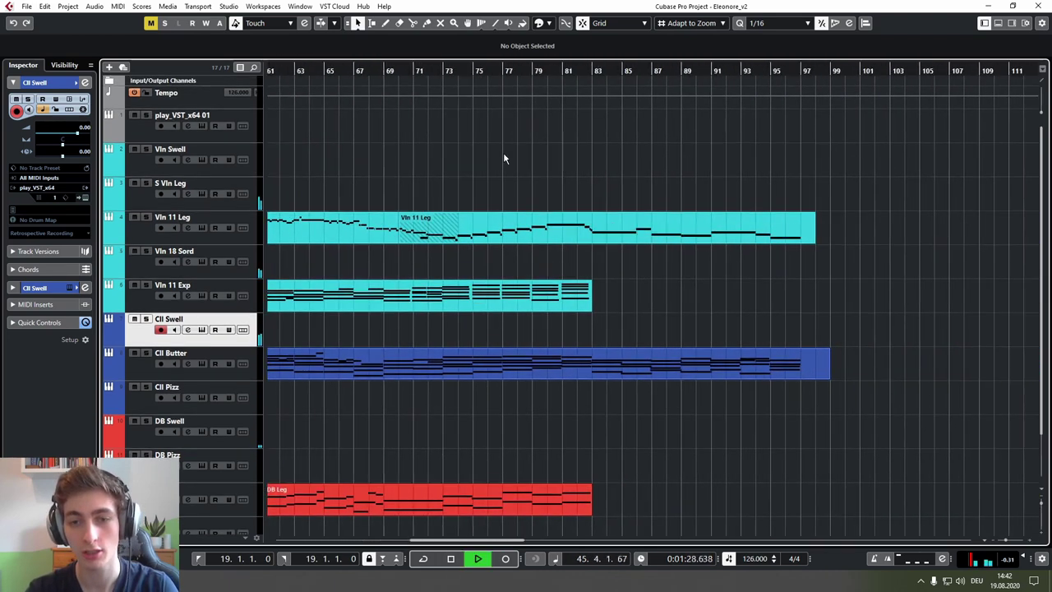
{"action": "key", "text": "space"}
Step: Play the full arrangement briefly from bar 61, where the DB Leg part begins, and stop
{"action": "scroll", "coordinate": [493, 140], "scroll_direction": "down", "scroll_amount": 1}
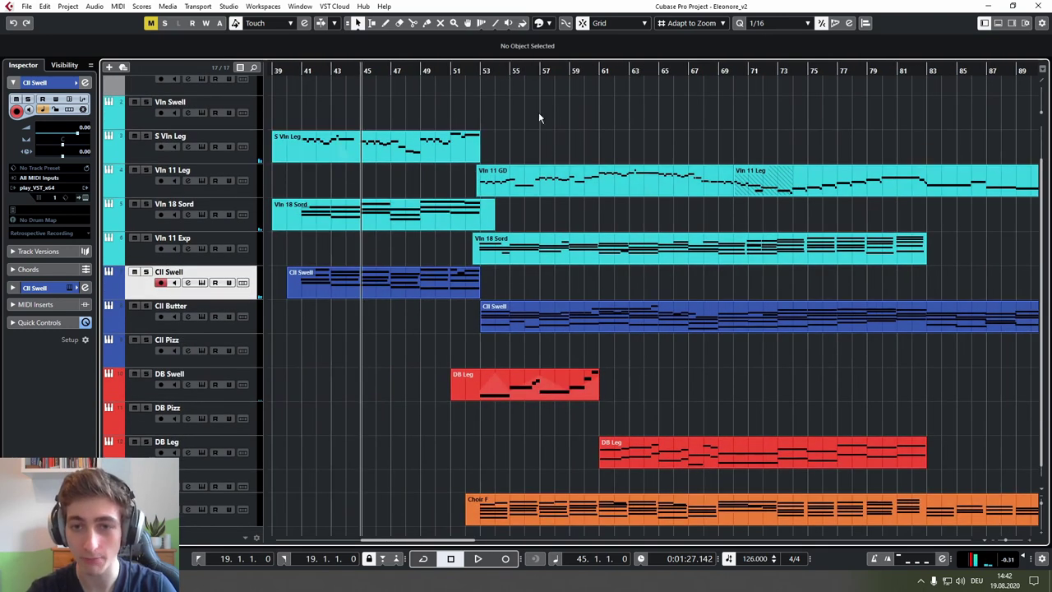
{"action": "left_click_drag", "start_coordinate": [593, 72], "coordinate": [524, 155]}
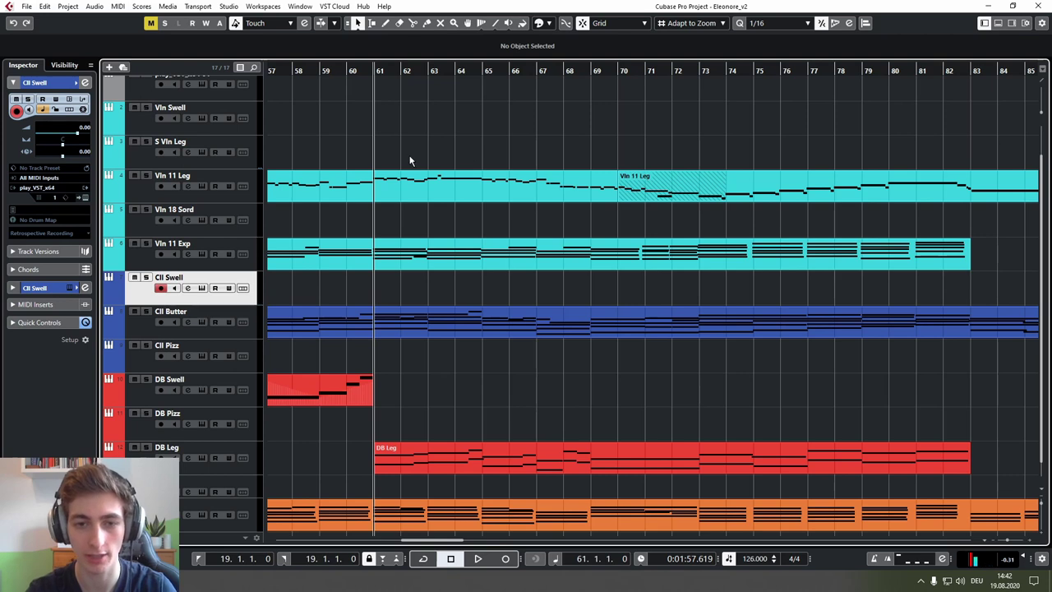
{"action": "scroll", "coordinate": [399, 148], "scroll_direction": "up", "scroll_amount": 2}
{"action": "key", "text": "space"}
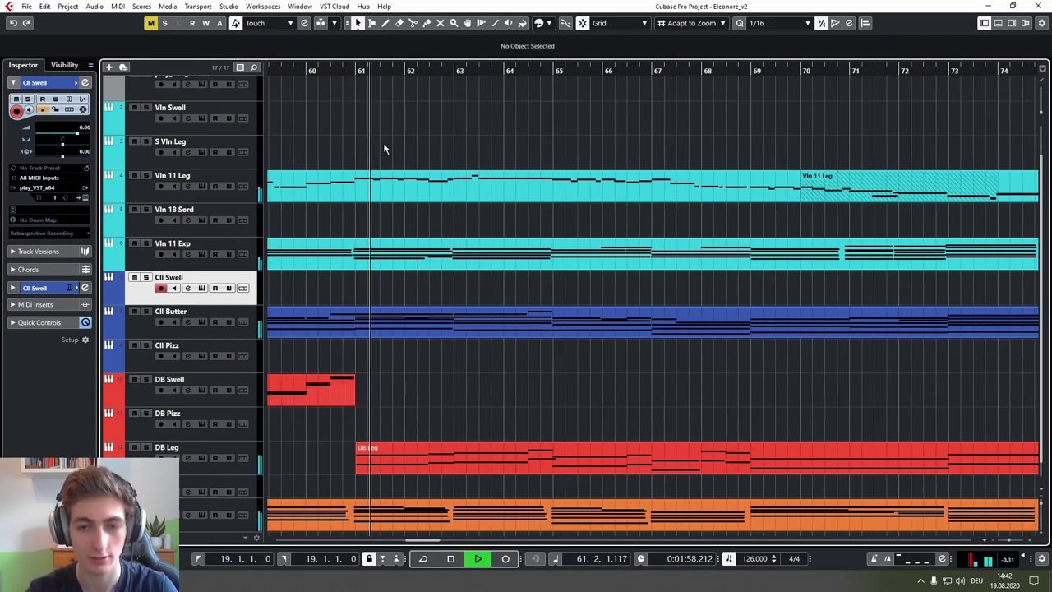
{"action": "scroll", "coordinate": [395, 142], "scroll_direction": "down", "scroll_amount": 2}
{"action": "key", "text": "space"}
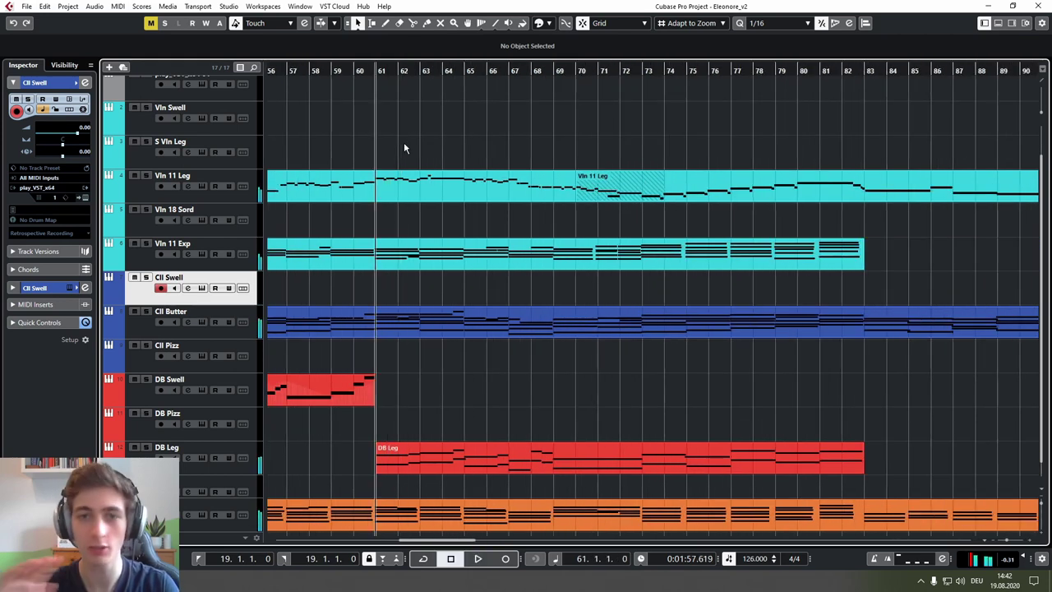
{"action": "scroll", "coordinate": [409, 146], "scroll_direction": "down", "scroll_amount": 2}
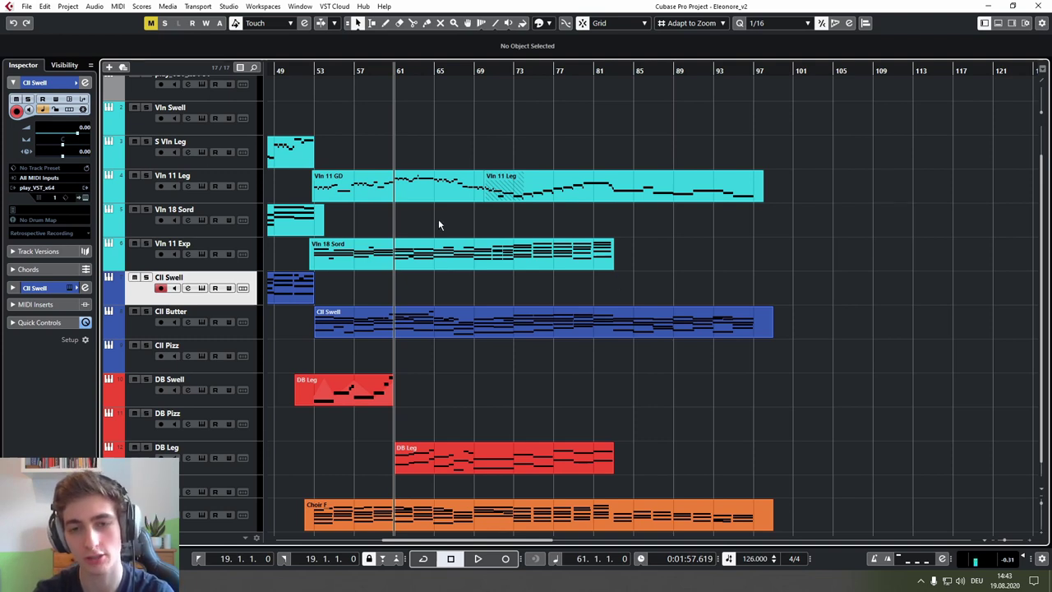
{"action": "scroll", "coordinate": [438, 218], "scroll_direction": "up", "scroll_amount": 2}
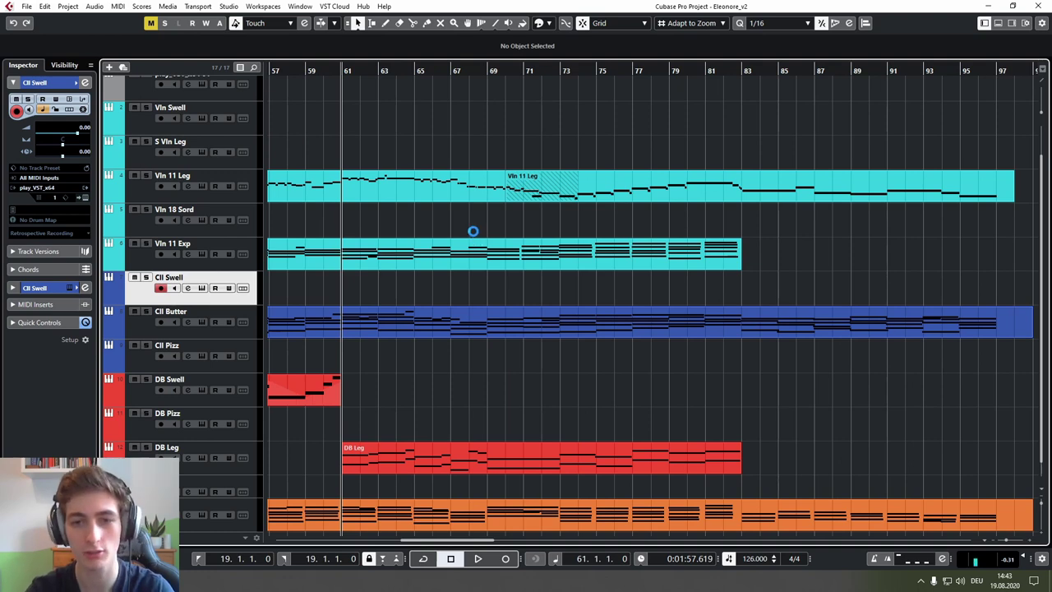
{"action": "scroll", "coordinate": [474, 231], "scroll_direction": "down", "scroll_amount": 1}
{"action": "scroll", "coordinate": [474, 232], "scroll_direction": "up", "scroll_amount": 2}
{"action": "scroll", "coordinate": [428, 246], "scroll_direction": "down", "scroll_amount": 2}
{"action": "left_click_drag", "start_coordinate": [390, 253], "coordinate": [454, 275]}
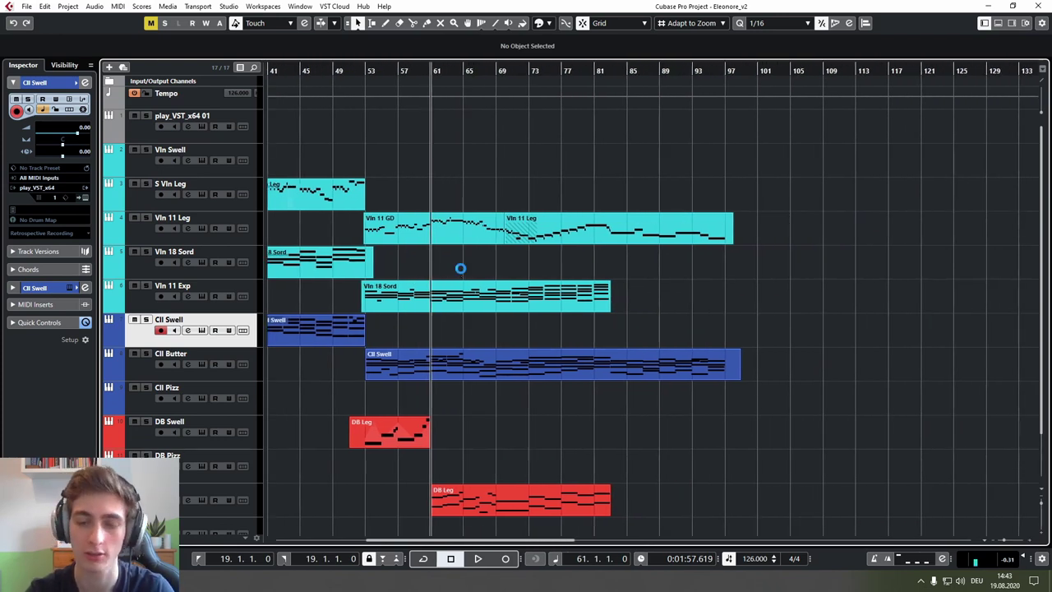
Step: Open the new Vln 11 Leg part in the Key Editor, quantize all its notes twice on the 1/16 grid and deselect them
{"action": "scroll", "coordinate": [460, 267], "scroll_direction": "up", "scroll_amount": 2}
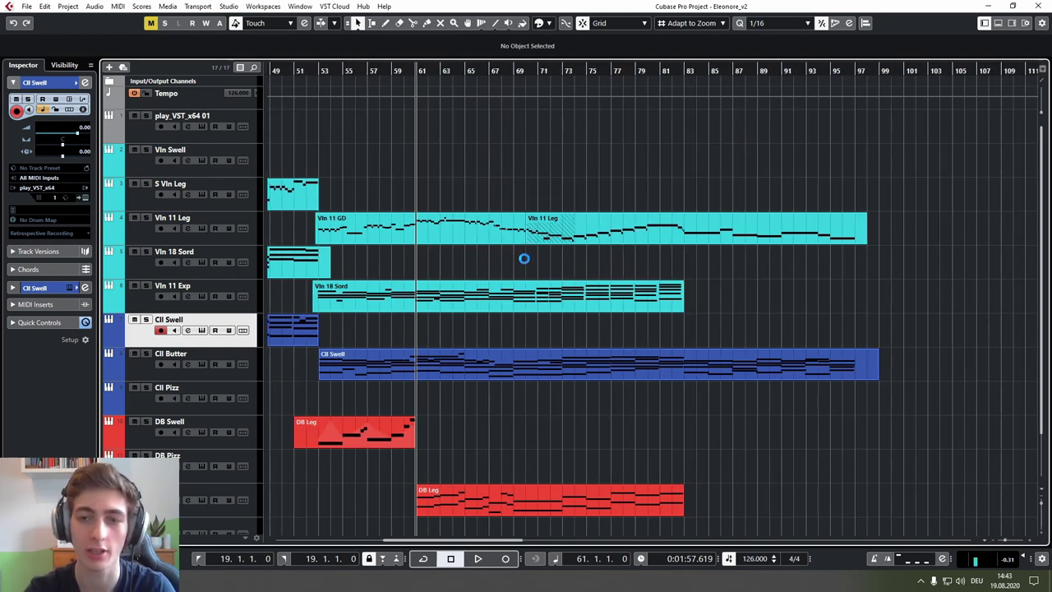
{"action": "double_click", "coordinate": [619, 216]}
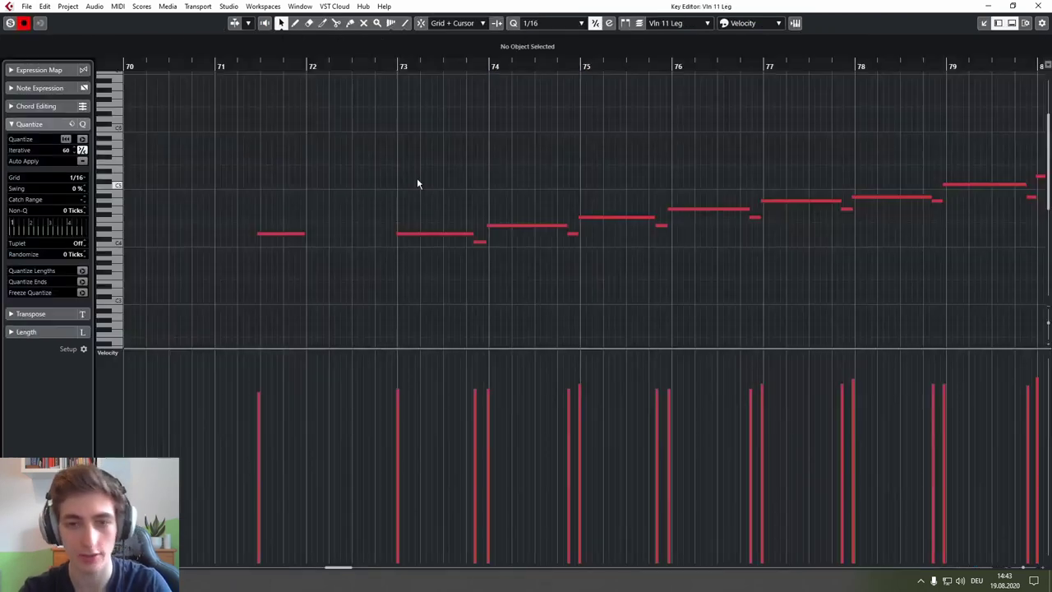
{"action": "key", "text": "ctrl+a"}
{"action": "left_click", "coordinate": [82, 142]}
{"action": "left_click", "coordinate": [82, 142]}
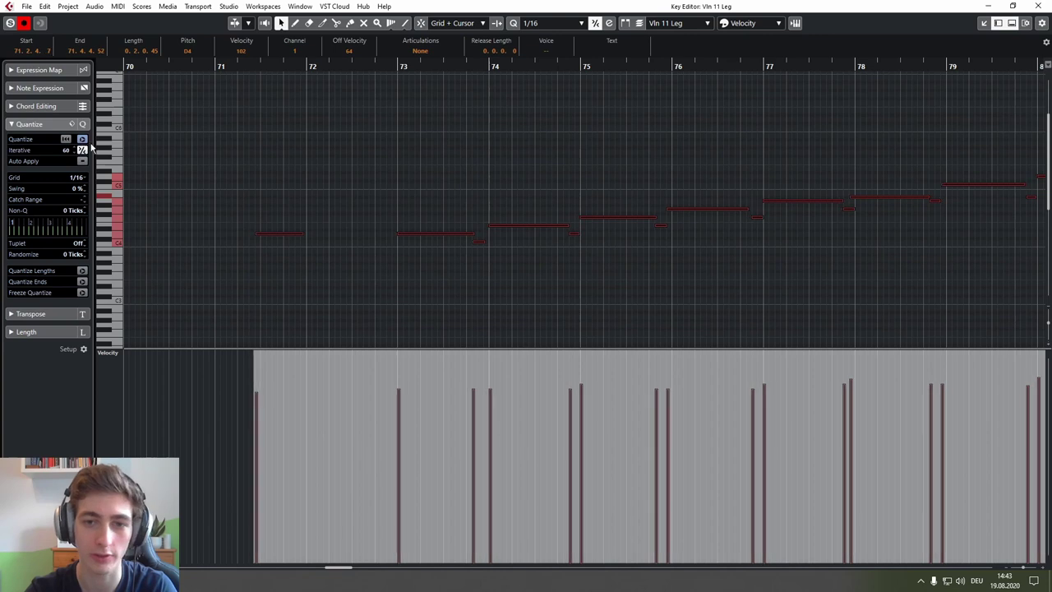
{"action": "left_click", "coordinate": [464, 174]}
{"action": "scroll", "coordinate": [464, 174], "scroll_direction": "down", "scroll_amount": 4}
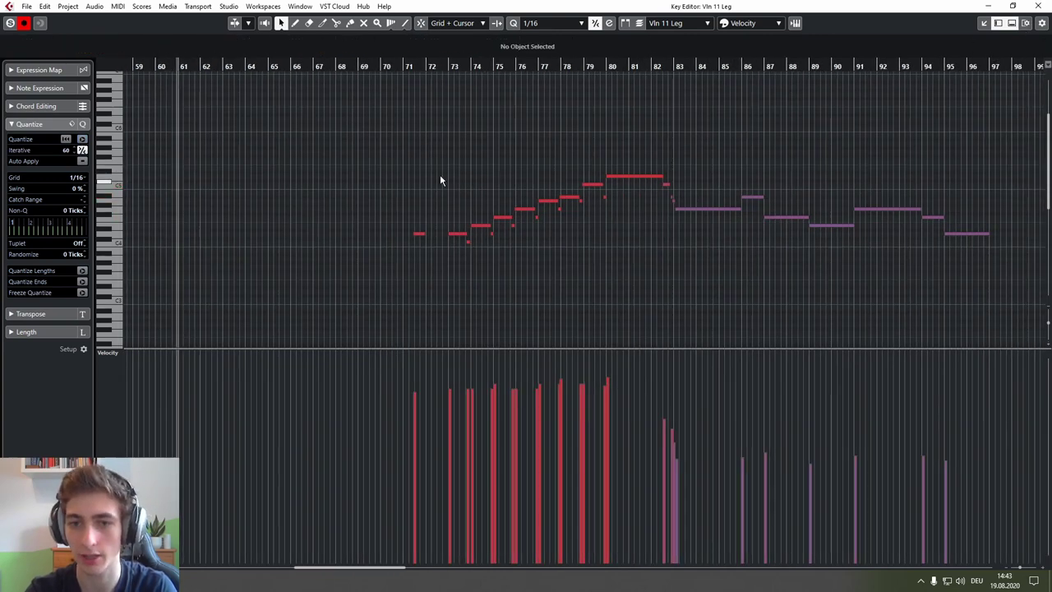
Step: Close the Key Editor and merge the two overlapping Vln 11 Leg parts around bar 70 into one part
{"action": "key", "text": "Return"}
{"action": "scroll", "coordinate": [567, 215], "scroll_direction": "up", "scroll_amount": 5}
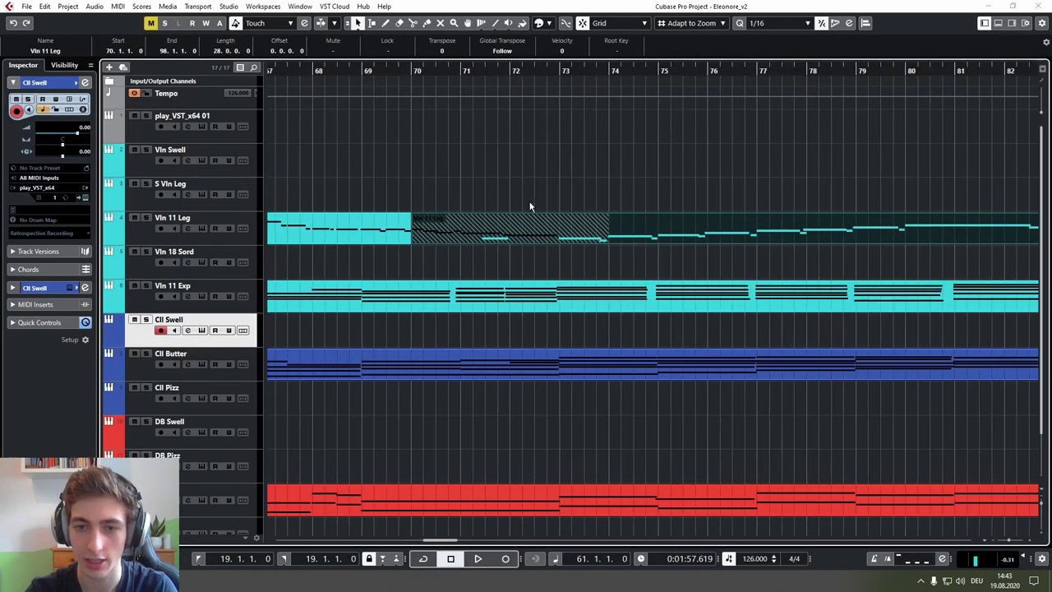
{"action": "left_click", "coordinate": [530, 204]}
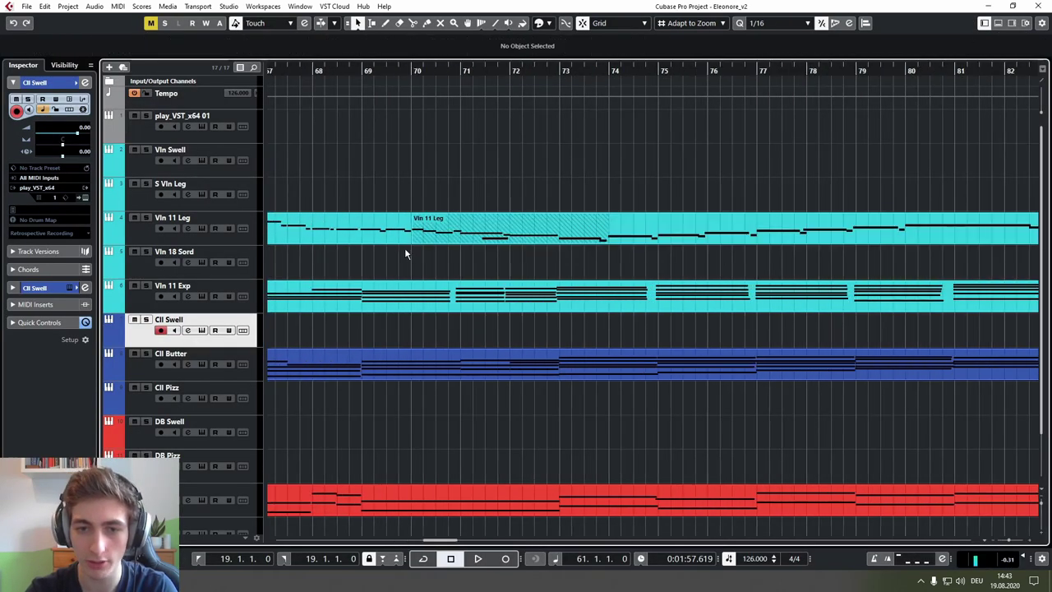
{"action": "left_click_drag", "start_coordinate": [553, 242], "coordinate": [551, 241]}
{"action": "left_click", "coordinate": [536, 234], "text": "shift"}
{"action": "left_click", "coordinate": [118, 7]}
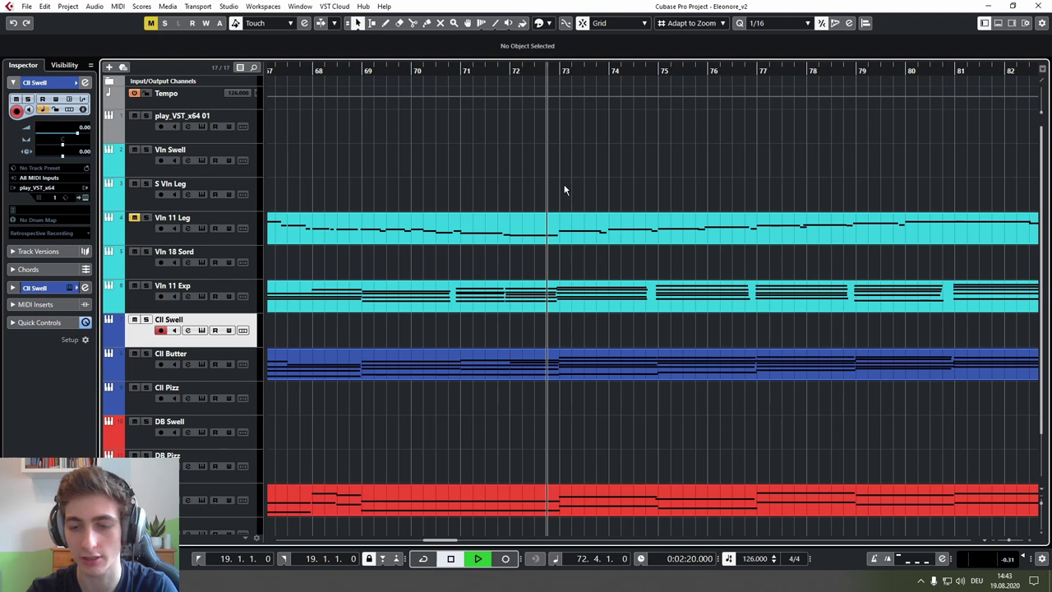
Step: Play the merged Vln 11 Leg line from bar 72, select its track and play the passage again
{"action": "key", "text": "g"}
{"action": "key", "text": "g"}
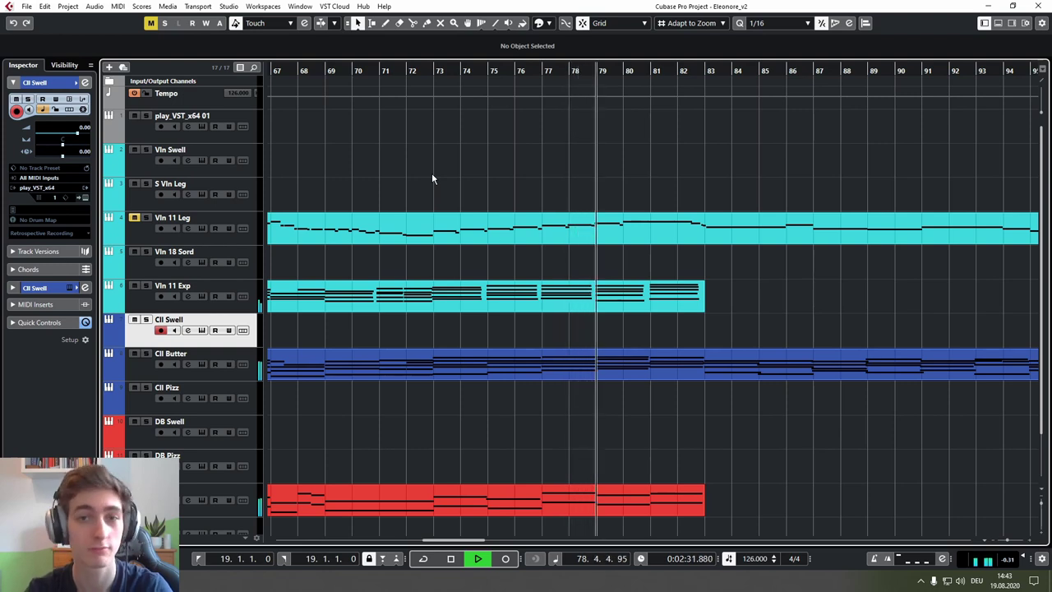
{"action": "key", "text": "space"}
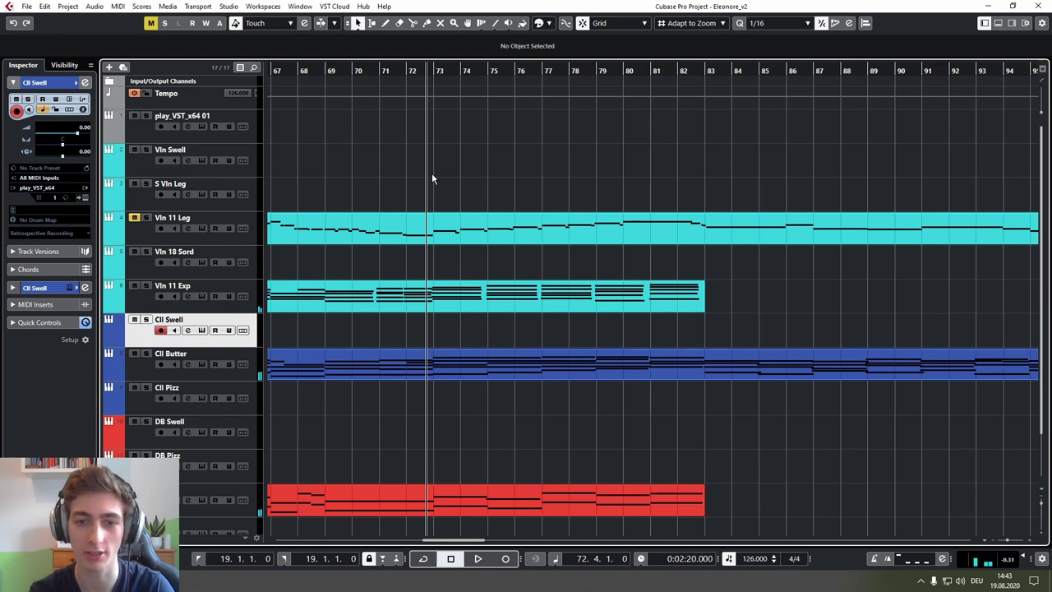
{"action": "scroll", "coordinate": [426, 182], "scroll_direction": "up", "scroll_amount": 4}
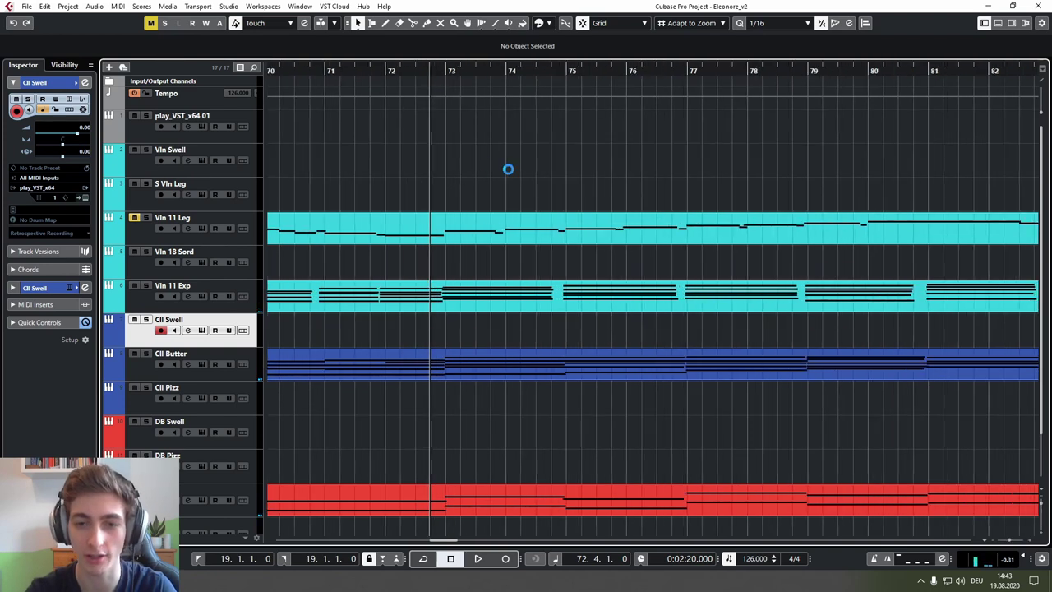
{"action": "scroll", "coordinate": [508, 170], "scroll_direction": "down", "scroll_amount": 3}
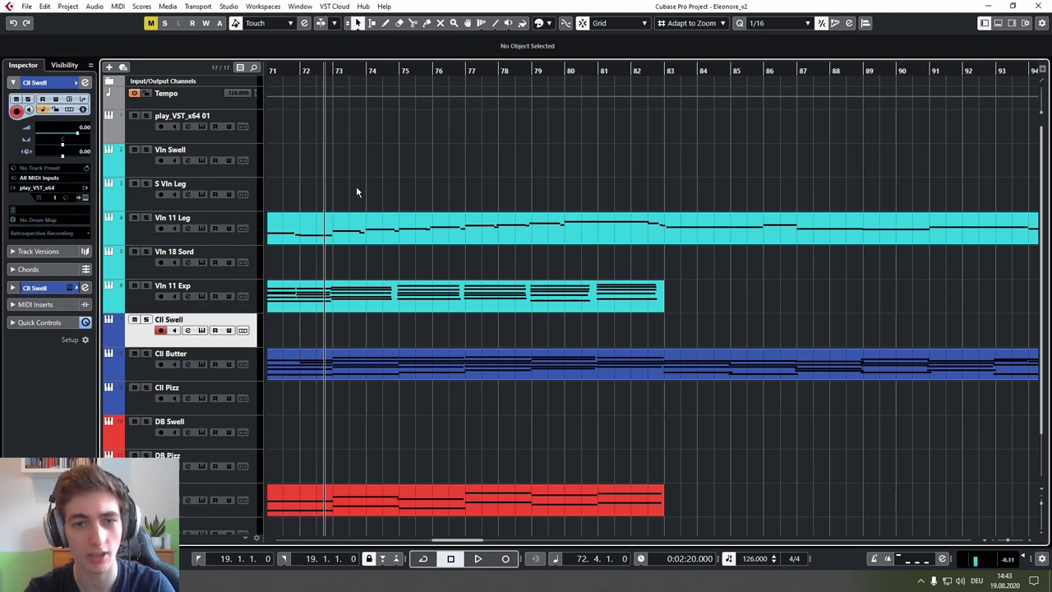
{"action": "scroll", "coordinate": [356, 186], "scroll_direction": "up", "scroll_amount": 2}
{"action": "left_click", "coordinate": [186, 237]}
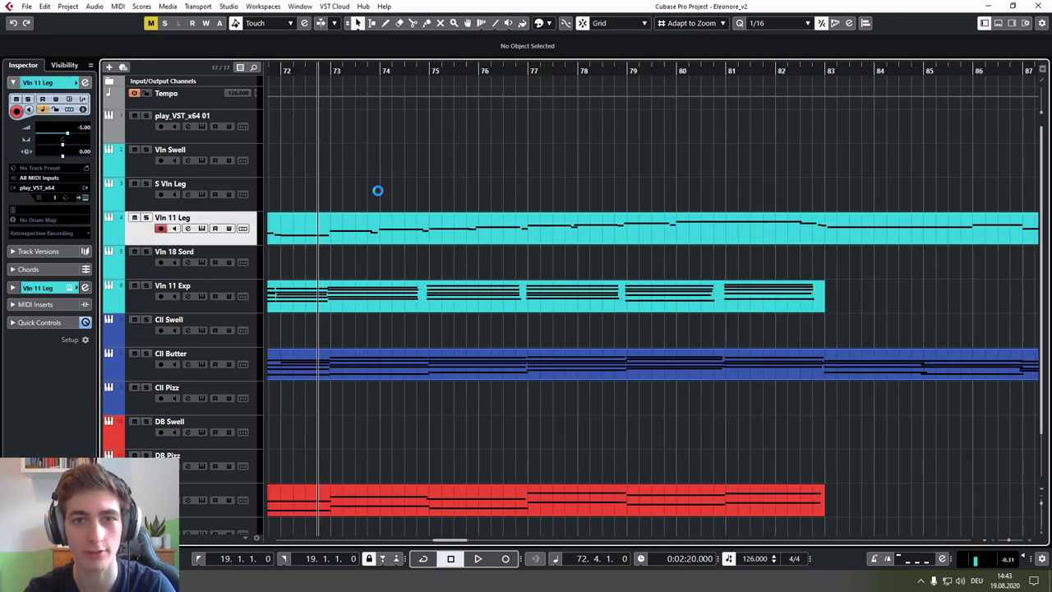
{"action": "key", "text": "space"}
{"action": "scroll", "coordinate": [377, 190], "scroll_direction": "down", "scroll_amount": 2}
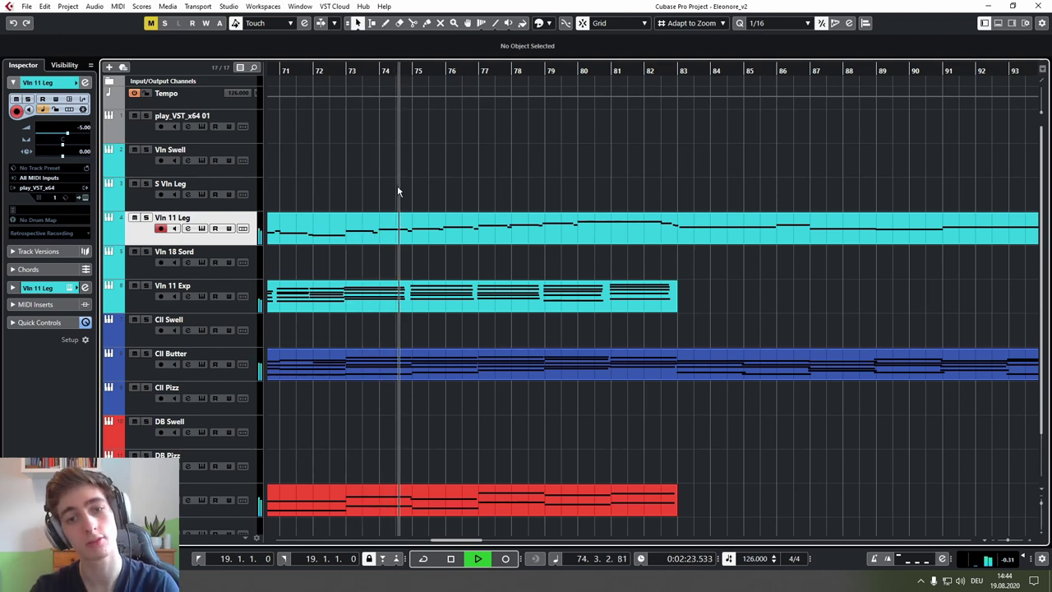
Step: Open the merged violin part in the Key Editor and adjust the note ends and short passing notes between bars 73 and 76
{"action": "double_click", "coordinate": [615, 233]}
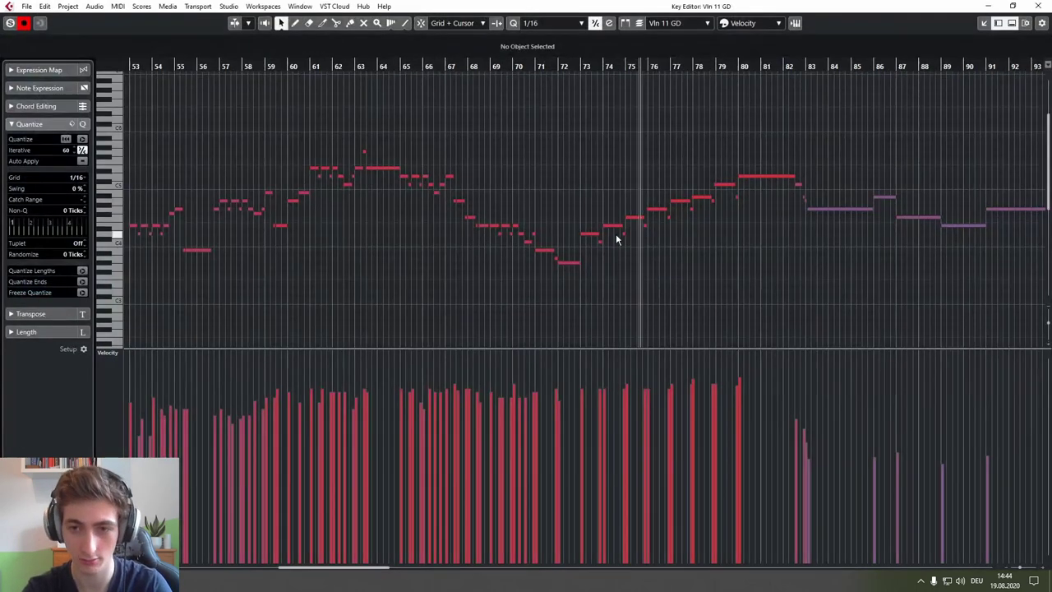
{"action": "scroll", "coordinate": [585, 250], "scroll_direction": "up", "scroll_amount": 4}
{"action": "mouse_move", "coordinate": [542, 242]}
{"action": "left_mouse_down"}
{"action": "mouse_move", "coordinate": [565, 245]}
{"action": "mouse_move", "coordinate": [553, 236]}
{"action": "left_mouse_up"}
{"action": "scroll", "coordinate": [816, 262], "scroll_direction": "down", "scroll_amount": 5}
{"action": "scroll", "coordinate": [714, 269], "scroll_direction": "up", "scroll_amount": 3}
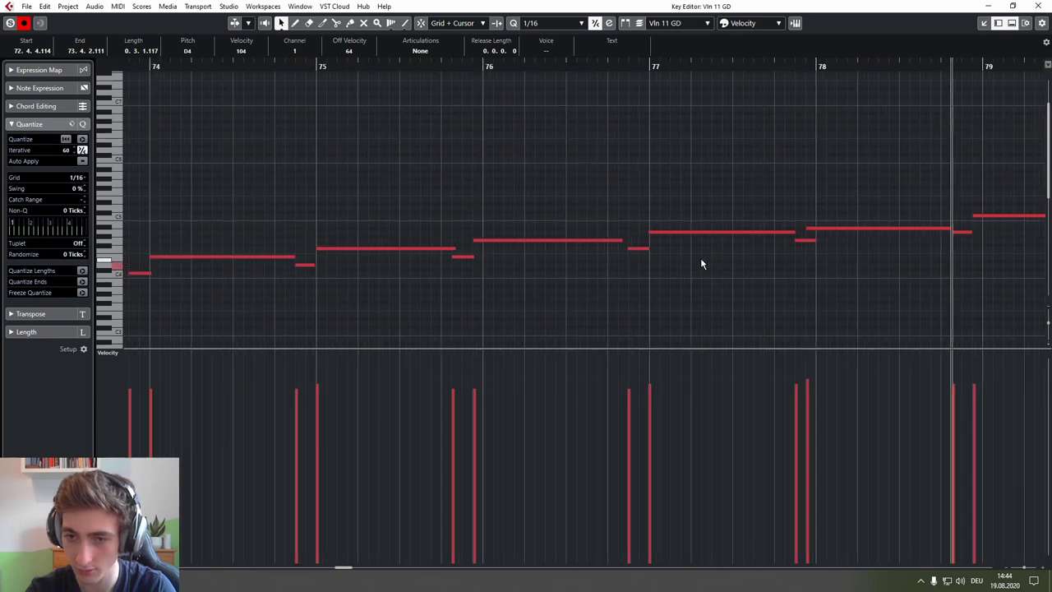
{"action": "left_click", "coordinate": [622, 240]}
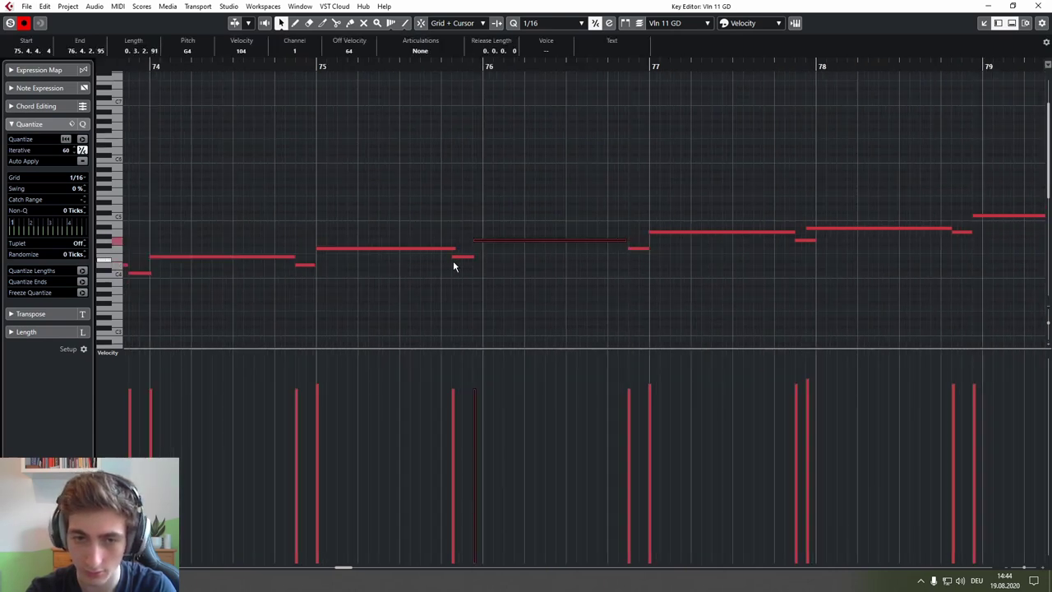
{"action": "mouse_move", "coordinate": [454, 258]}
{"action": "left_mouse_down"}
{"action": "mouse_move", "coordinate": [481, 241]}
{"action": "mouse_move", "coordinate": [461, 247]}
{"action": "left_mouse_up"}
Step: Delay the short note before bar 79, fit the A#4 from bar 78 up to it, and set the quantize grid to 1/8
{"action": "scroll", "coordinate": [582, 287], "scroll_direction": "right", "scroll_amount": 5}
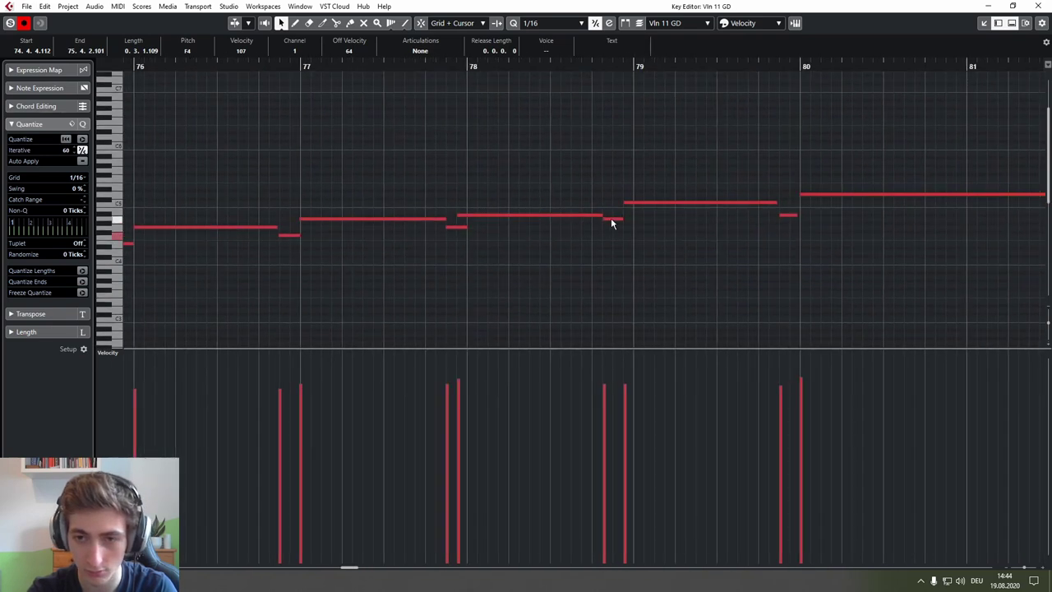
{"action": "left_click_drag", "start_coordinate": [624, 223], "coordinate": [615, 216]}
{"action": "left_click", "coordinate": [605, 217]}
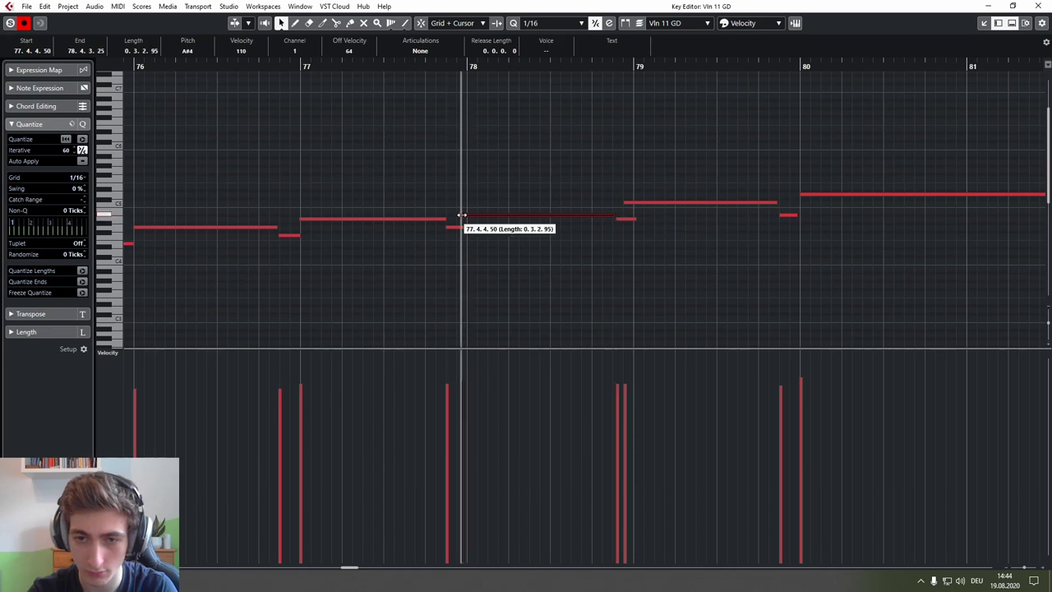
{"action": "left_click", "coordinate": [80, 178]}
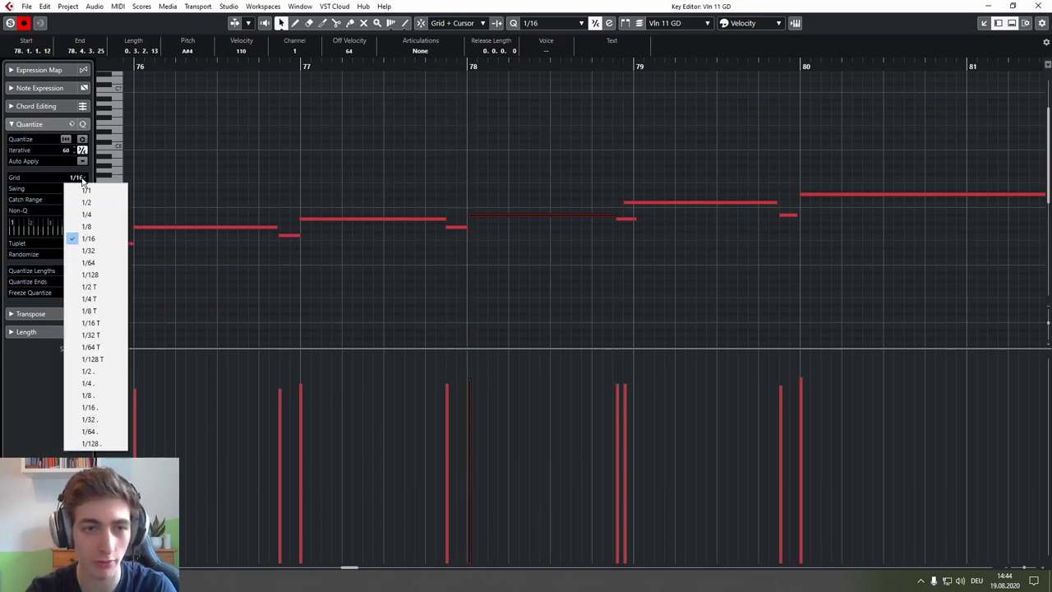
{"action": "left_click", "coordinate": [88, 227]}
Step: Move the short descending notes in bar 82 earlier, shorten the C5 before them, and start the G4 at bar 83
{"action": "scroll", "coordinate": [565, 265], "scroll_direction": "right", "scroll_amount": 3}
{"action": "scroll", "coordinate": [588, 256], "scroll_direction": "right", "scroll_amount": 1}
{"action": "mouse_move", "coordinate": [499, 221]}
{"action": "left_mouse_down"}
{"action": "mouse_move", "coordinate": [512, 225]}
{"action": "mouse_move", "coordinate": [490, 219]}
{"action": "left_mouse_up"}
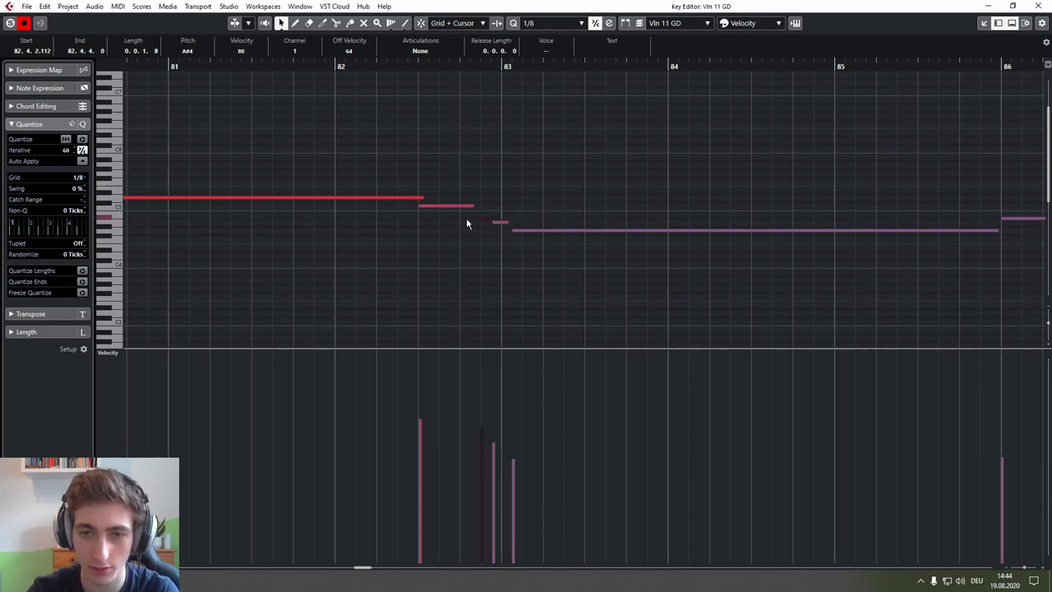
{"action": "left_click_drag", "start_coordinate": [472, 205], "coordinate": [459, 204]}
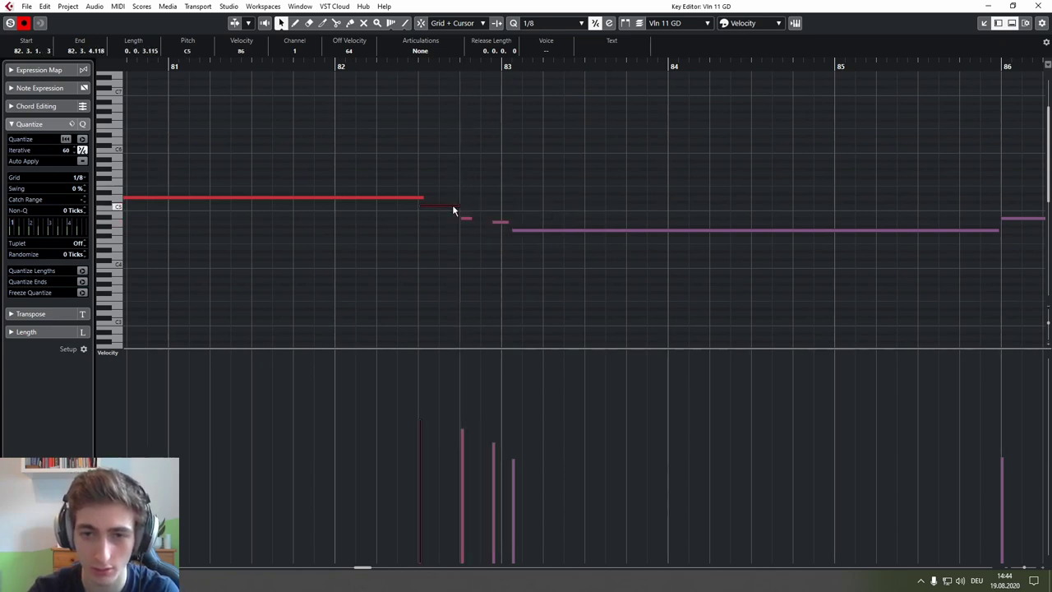
{"action": "left_click", "coordinate": [414, 66]}
{"action": "key", "text": "space"}
{"action": "key", "text": "space"}
{"action": "left_click", "coordinate": [496, 223]}
{"action": "mouse_move", "coordinate": [489, 225]}
{"action": "left_mouse_down"}
{"action": "mouse_move", "coordinate": [479, 222]}
{"action": "mouse_move", "coordinate": [504, 230]}
{"action": "left_mouse_up"}
Step: Trim the long D5 to end where the C5 begins in bar 82 and play the passage from bar 82
{"action": "key", "text": "space"}
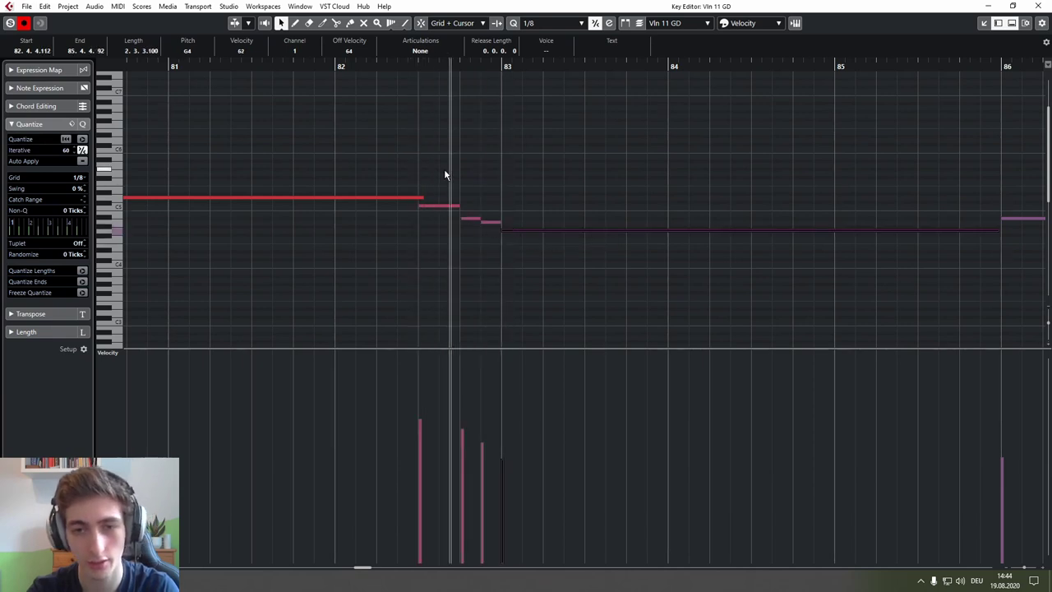
{"action": "left_click", "coordinate": [415, 199]}
{"action": "key", "text": "space"}
{"action": "left_click", "coordinate": [332, 70]}
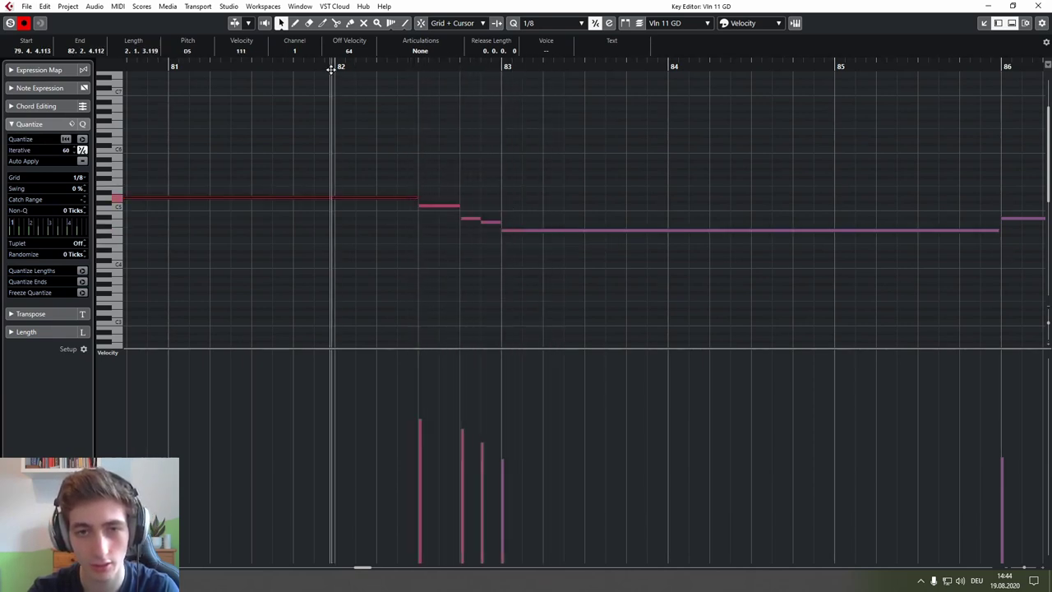
{"action": "key", "text": "space"}
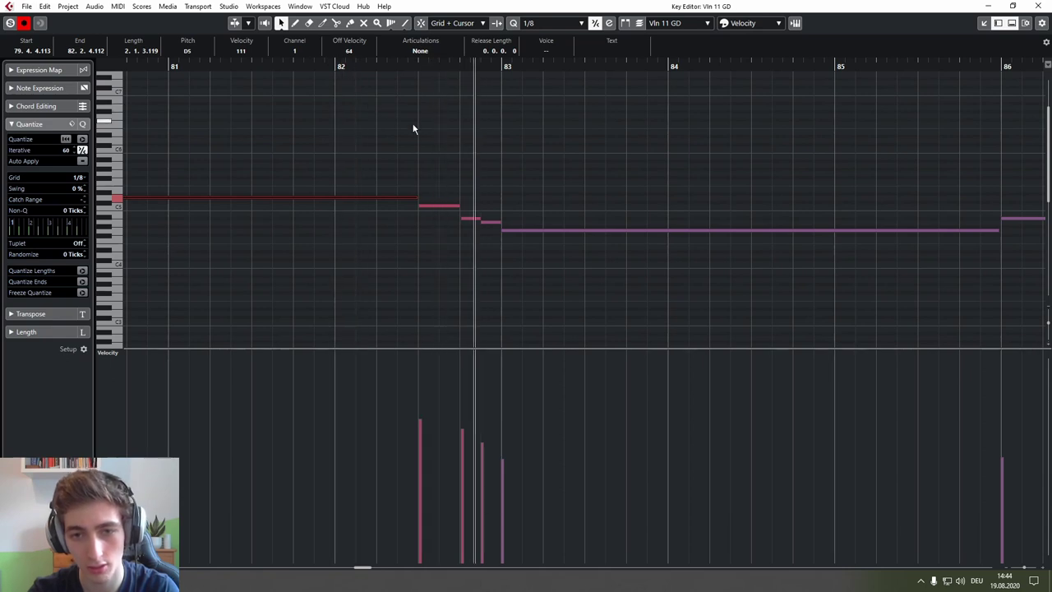
Step: Lower the velocity of the long G4 note at bar 83 slightly and deselect it
{"action": "scroll", "coordinate": [495, 169], "scroll_direction": "down", "scroll_amount": 3, "text": "ctrl"}
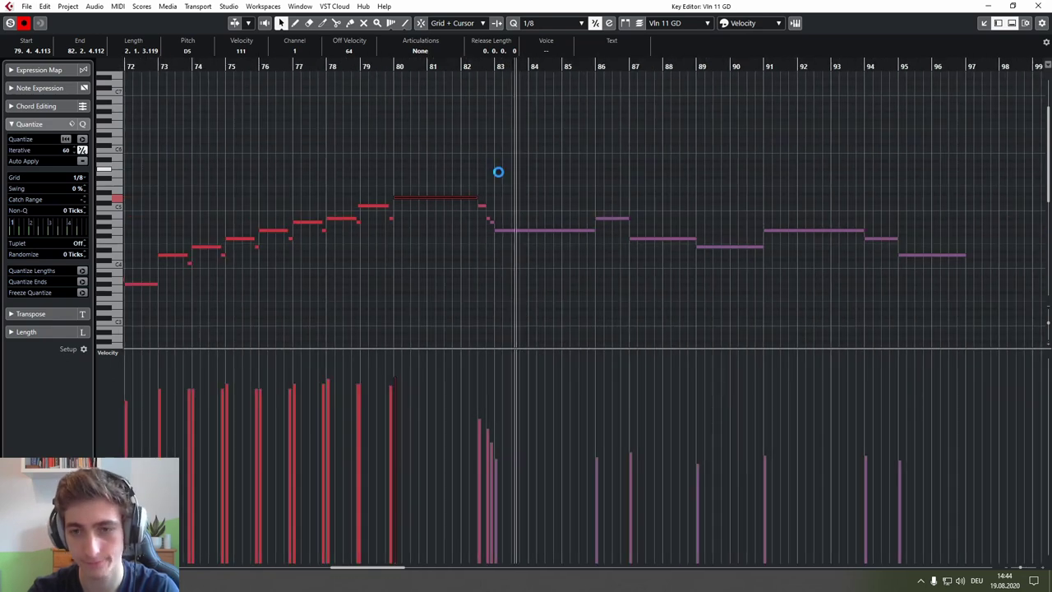
{"action": "left_click_drag", "start_coordinate": [549, 187], "coordinate": [578, 290]}
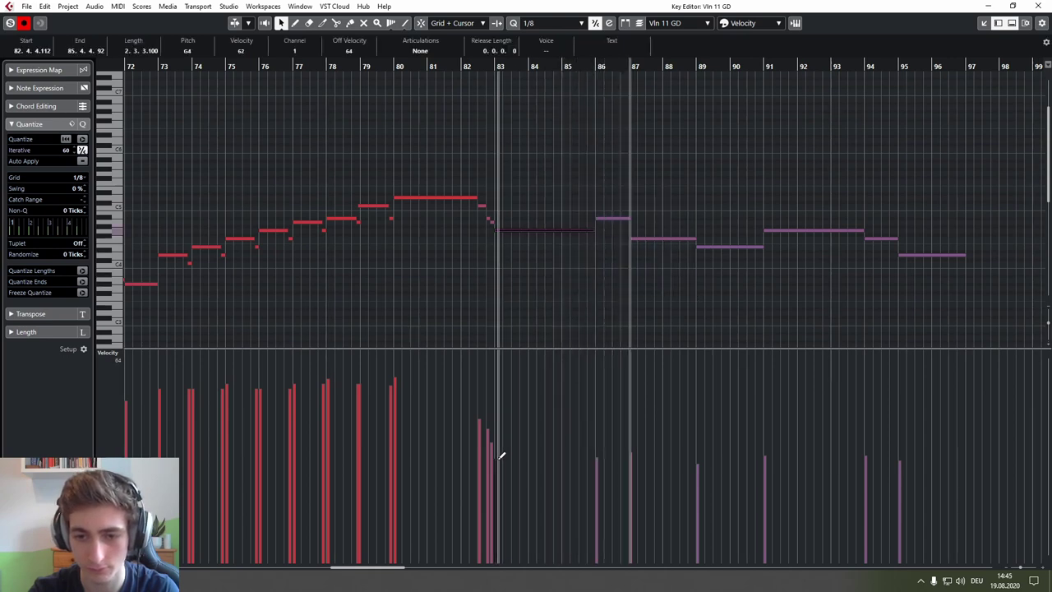
{"action": "left_click", "coordinate": [498, 470]}
{"action": "left_click", "coordinate": [580, 249]}
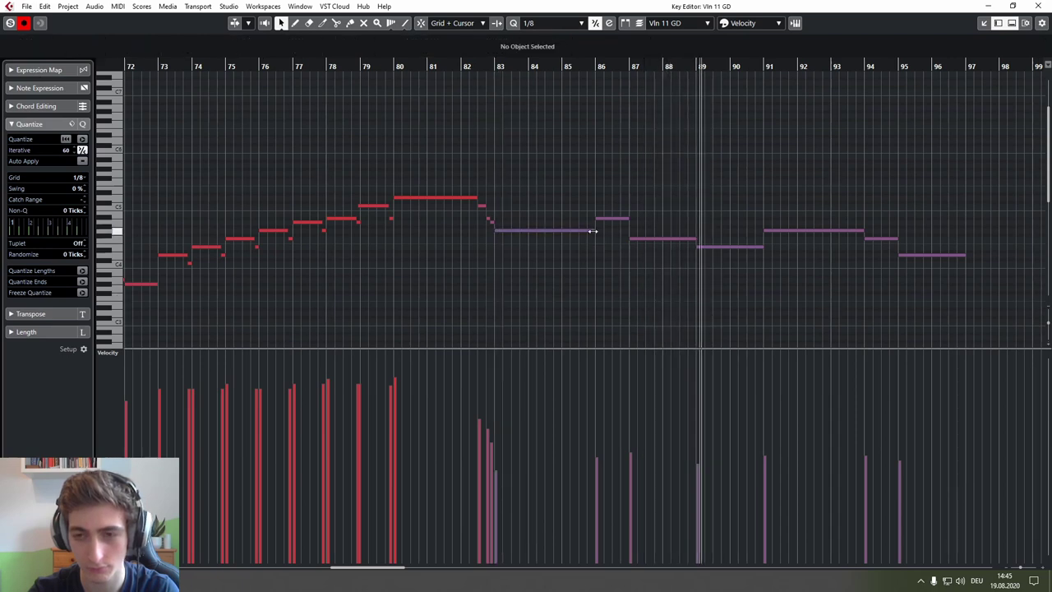
Step: Shorten the G4 to end at bar 85, start the following note there, save the project and close the Key Editor
{"action": "key", "text": "space"}
{"action": "left_click", "coordinate": [557, 66]}
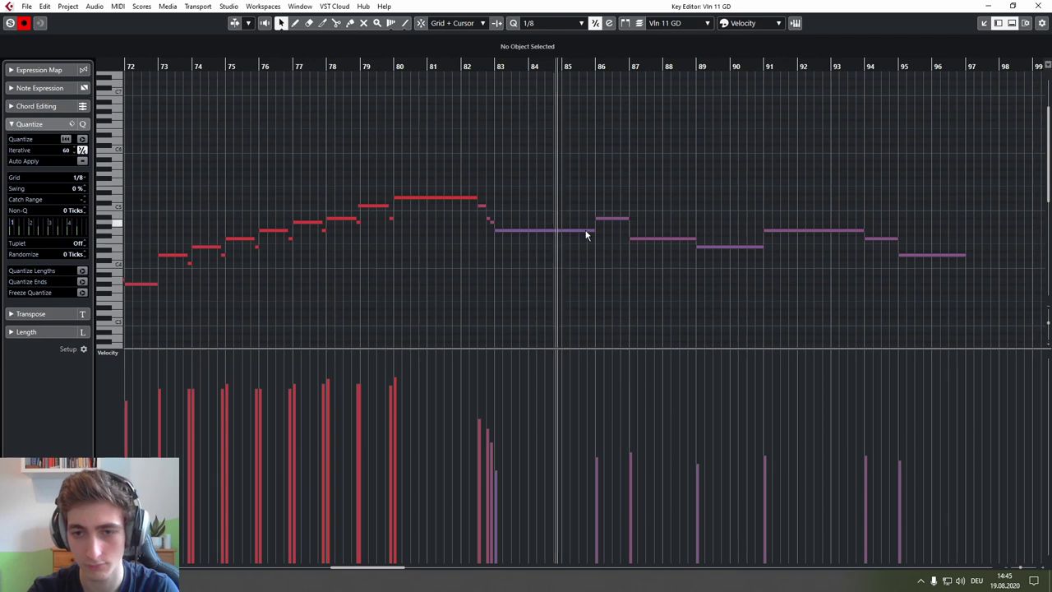
{"action": "left_click_drag", "start_coordinate": [593, 231], "coordinate": [563, 232]}
{"action": "left_click", "coordinate": [562, 249]}
{"action": "key", "text": "ctrl+s"}
{"action": "left_click", "coordinate": [1039, 6]}
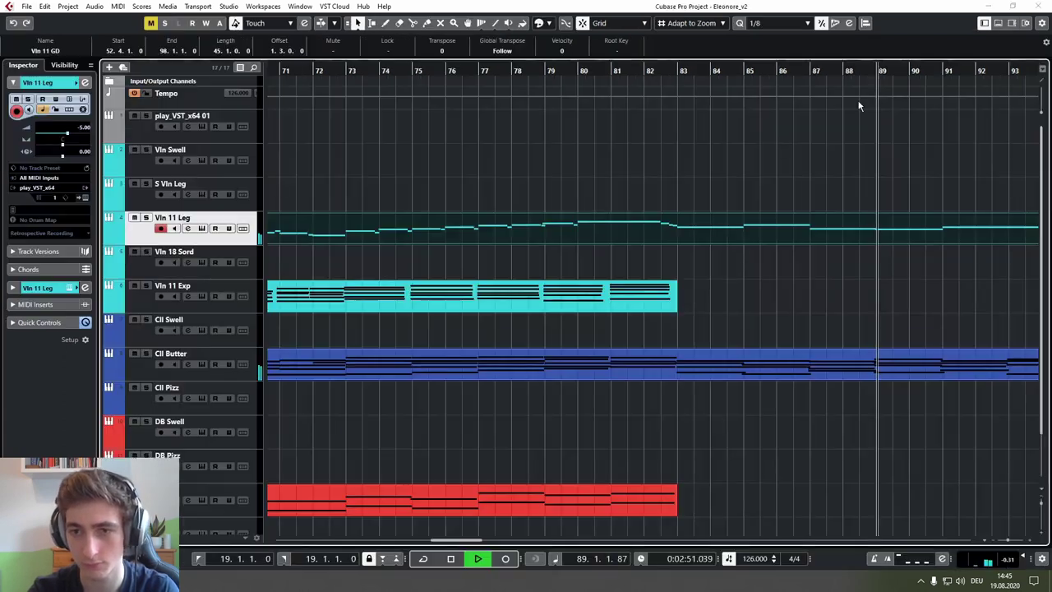
Step: Stop playback, try to split the Vln 11 Leg part at bar 83, and undo the split
{"action": "left_click", "coordinate": [625, 167]}
{"action": "scroll", "coordinate": [625, 167], "scroll_direction": "down", "scroll_amount": 3}
{"action": "scroll", "coordinate": [728, 188], "scroll_direction": "right", "scroll_amount": 3}
{"action": "key", "text": "space"}
{"action": "scroll", "coordinate": [593, 204], "scroll_direction": "up", "scroll_amount": 5}
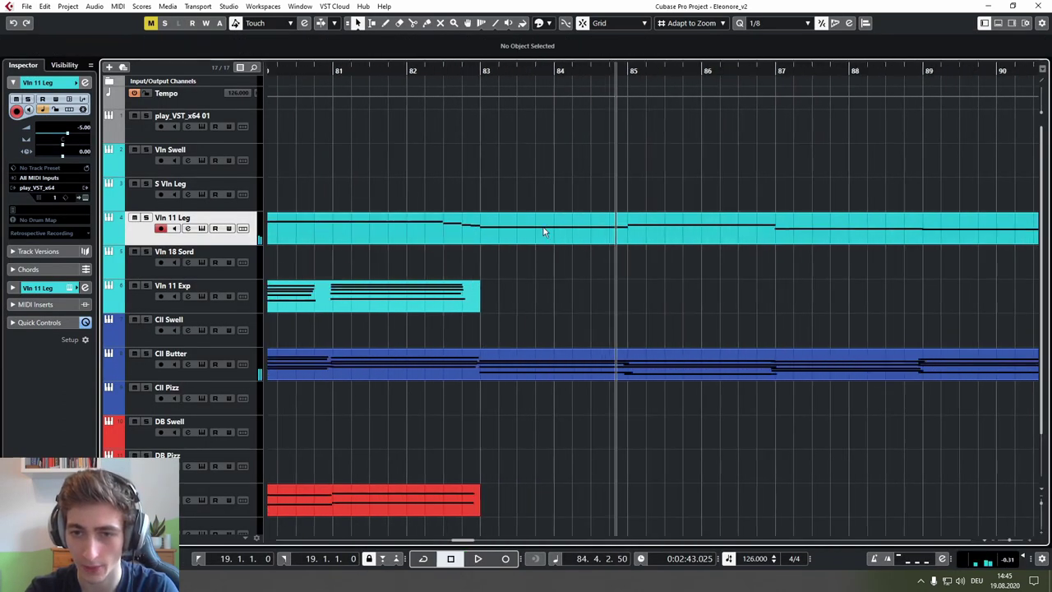
{"action": "left_click", "coordinate": [481, 237]}
{"action": "key", "text": "1"}
{"action": "double_click", "coordinate": [510, 233]}
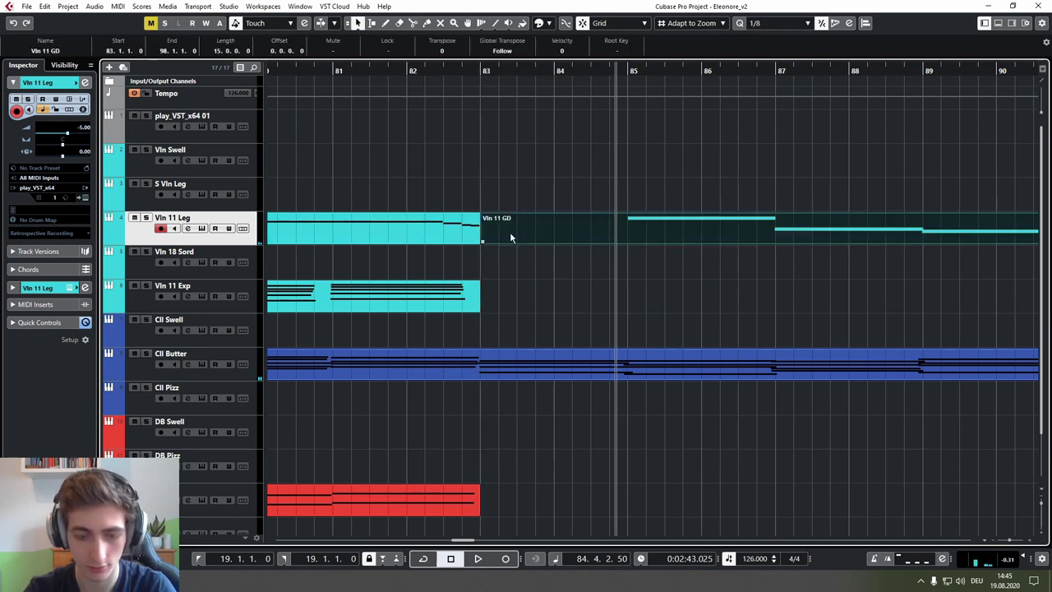
{"action": "scroll", "coordinate": [337, 244], "scroll_direction": "left", "scroll_amount": 1}
{"action": "key", "text": "ctrl+z"}
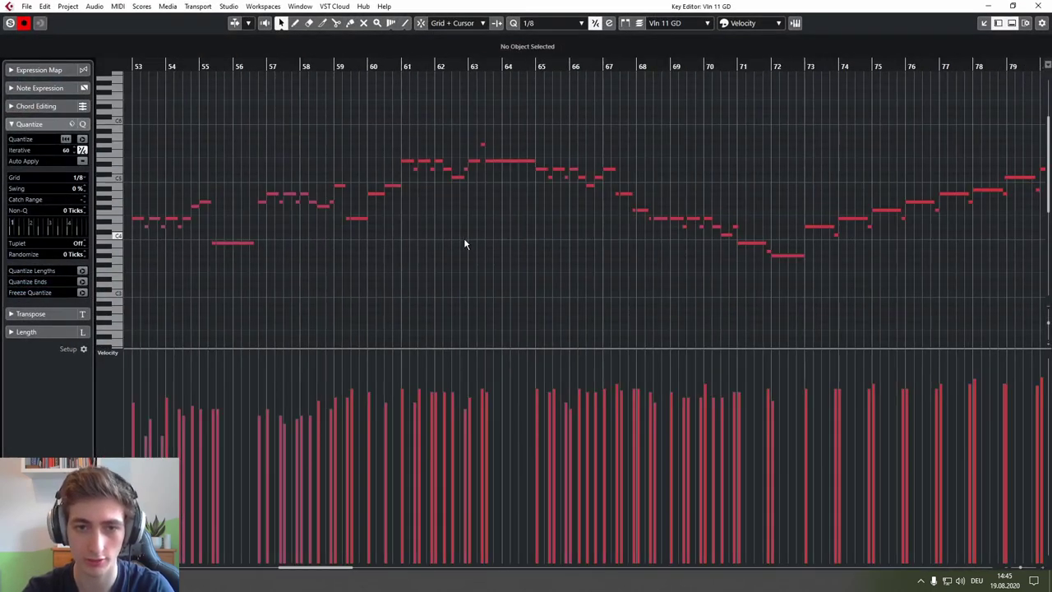
{"action": "left_click", "coordinate": [1038, 6]}
Step: Reopen the Vln 11 Leg part in the Key Editor and align the start of the G4 with bar 83
{"action": "left_click", "coordinate": [634, 236]}
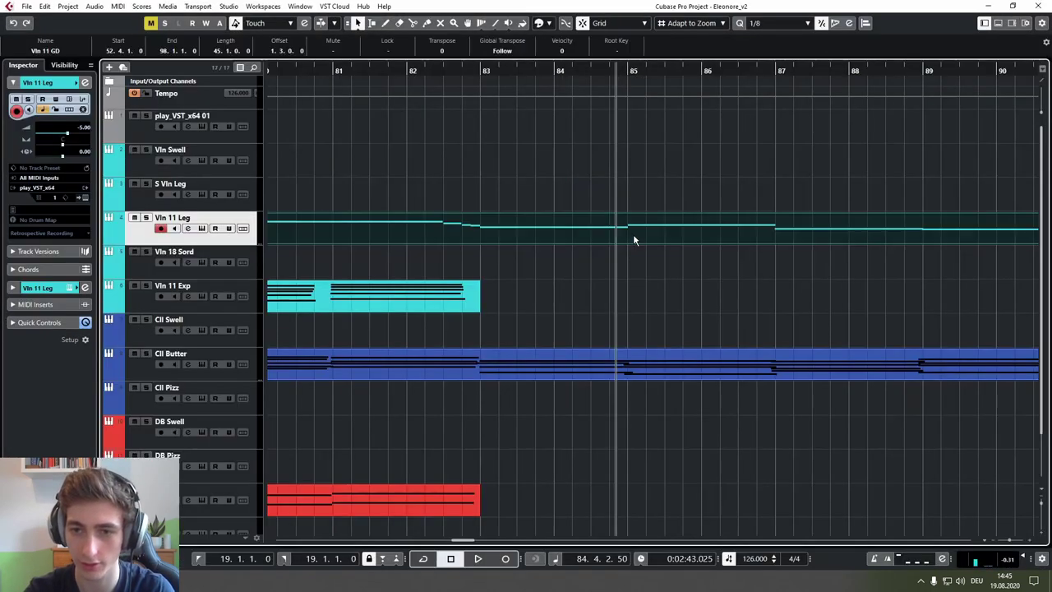
{"action": "double_click", "coordinate": [493, 239]}
{"action": "scroll", "coordinate": [557, 220], "scroll_direction": "up", "scroll_amount": 4}
{"action": "left_click_drag", "start_coordinate": [464, 201], "coordinate": [467, 206]}
{"action": "left_click", "coordinate": [590, 146]}
{"action": "left_click", "coordinate": [1038, 6]}
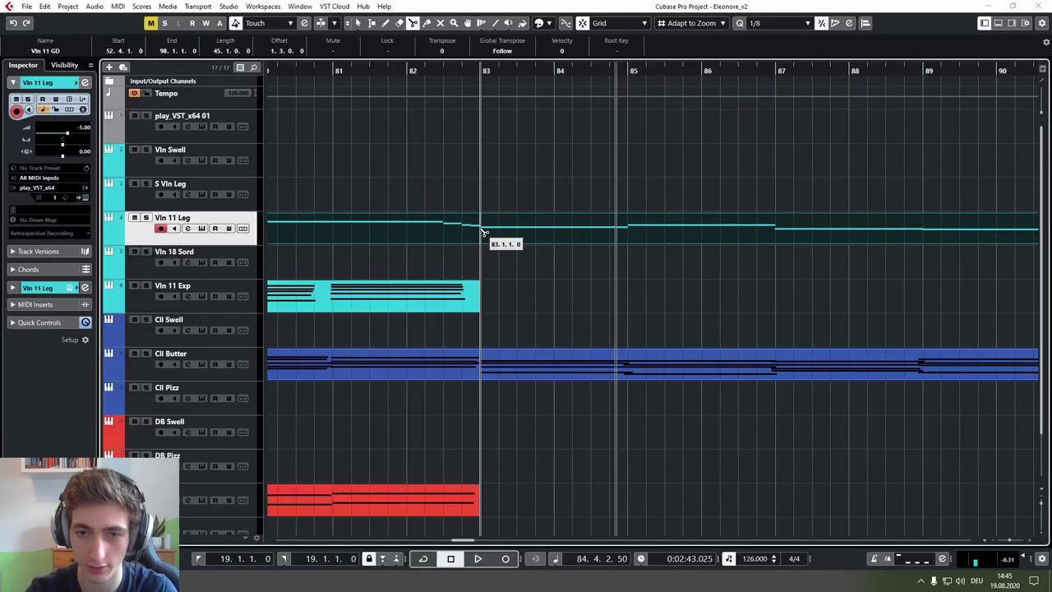
Step: Split the Vln 11 Leg part at bar 83, move the section from there onward to S Vln Leg, and select that track
{"action": "left_click", "coordinate": [483, 232]}
{"action": "key", "text": "1"}
{"action": "left_click_drag", "start_coordinate": [524, 226], "coordinate": [525, 196]}
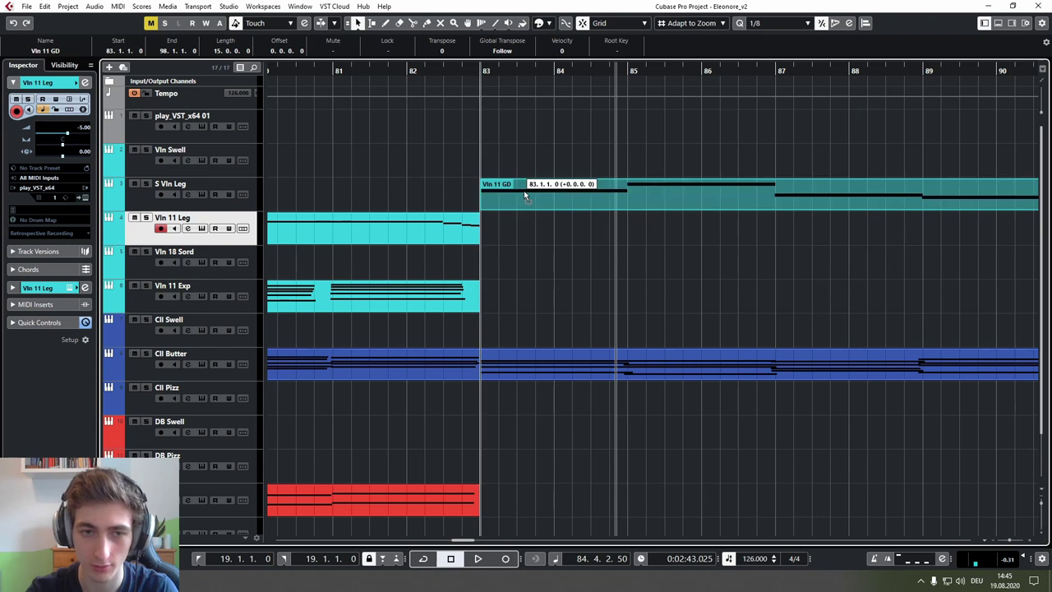
{"action": "left_click", "coordinate": [213, 209]}
Step: Play the moved violin section on the S Vln Leg track from bar 83 and stop
{"action": "left_click", "coordinate": [479, 70]}
{"action": "key", "text": "g"}
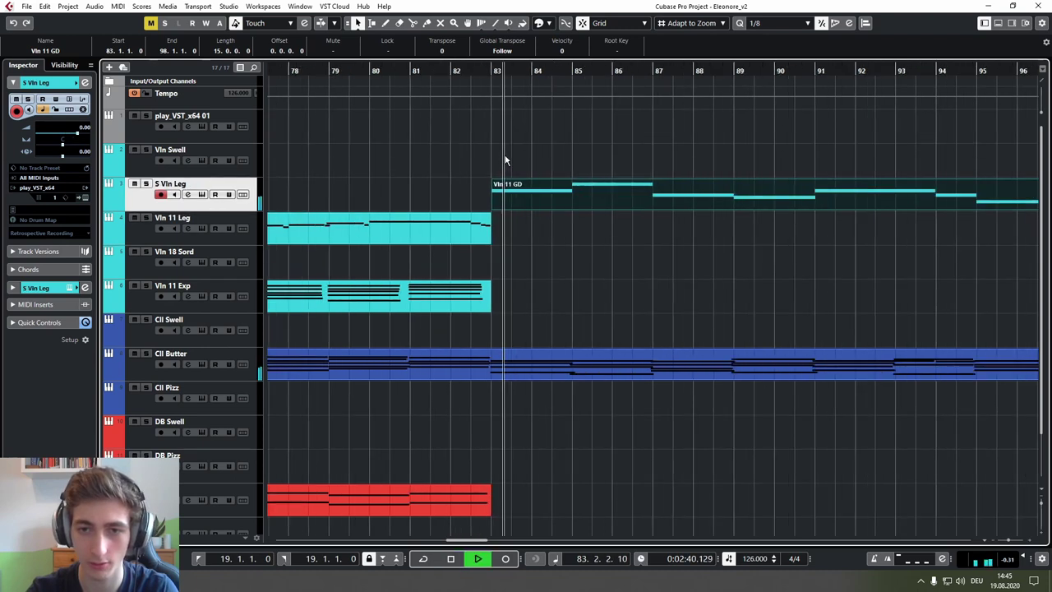
{"action": "scroll", "coordinate": [559, 158], "scroll_direction": "right", "scroll_amount": 3}
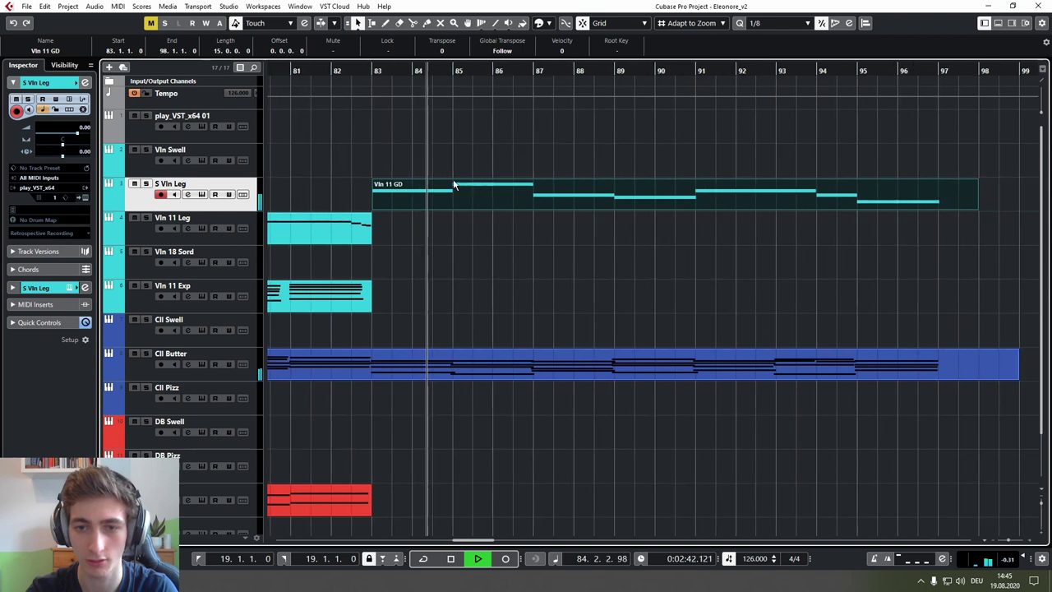
{"action": "key", "text": "space"}
Step: Move the violin part at bar 83 to the Vln Swell track and play it
{"action": "left_click_drag", "start_coordinate": [438, 194], "coordinate": [436, 158]}
{"action": "key", "text": "space"}
{"action": "key", "text": "g"}
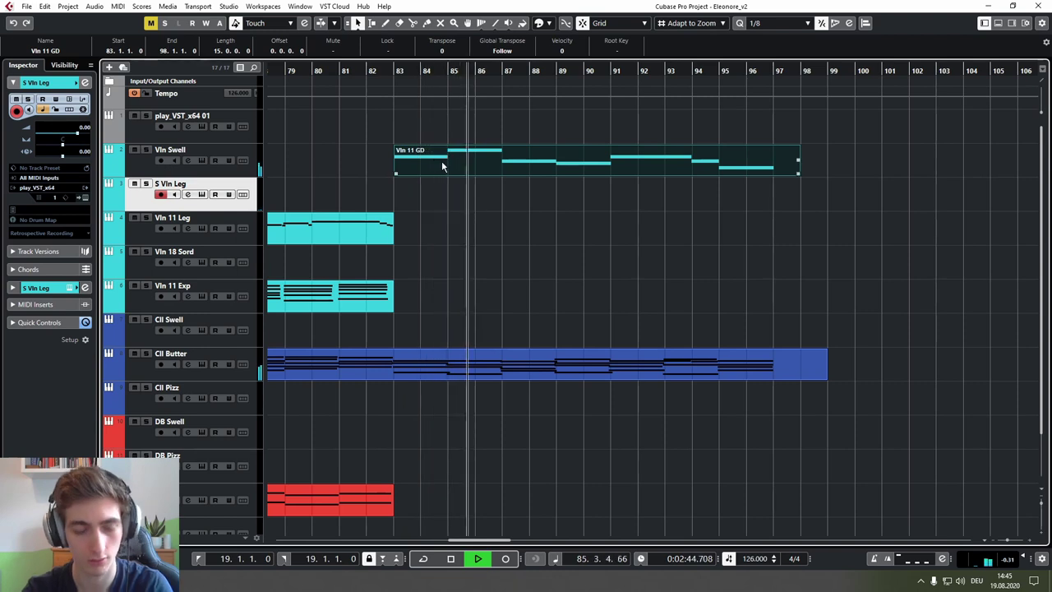
Step: Open the Vln 11 GD part at bar 83 in the Key Editor, select the Line tool and show the CC 11 (Expression) lane
{"action": "double_click", "coordinate": [441, 166]}
{"action": "scroll", "coordinate": [428, 166], "scroll_direction": "down", "scroll_amount": 4}
{"action": "right_click", "coordinate": [379, 208]}
{"action": "left_click", "coordinate": [491, 217]}
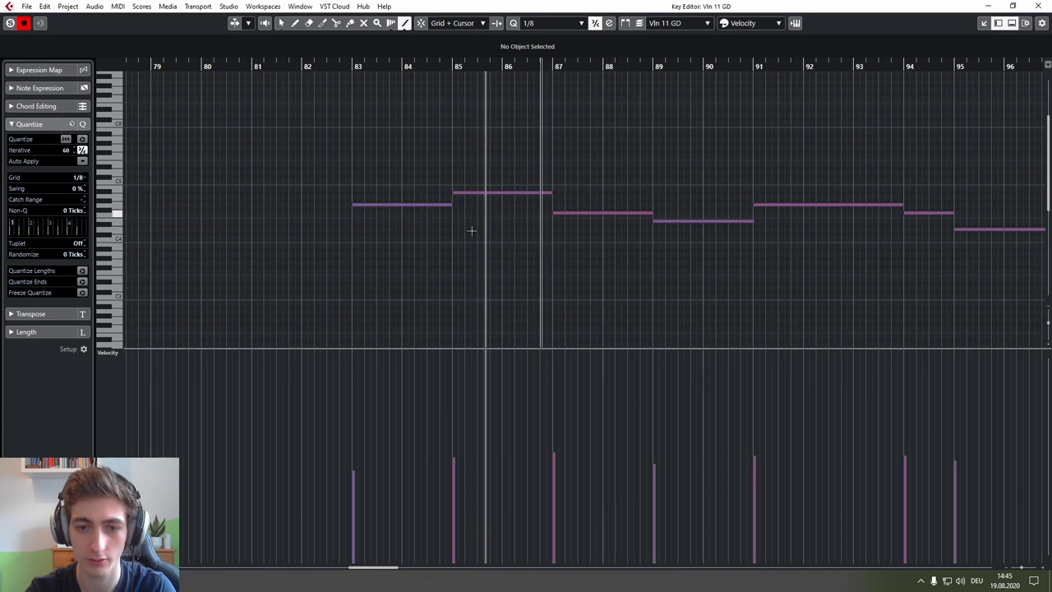
{"action": "left_click", "coordinate": [108, 352]}
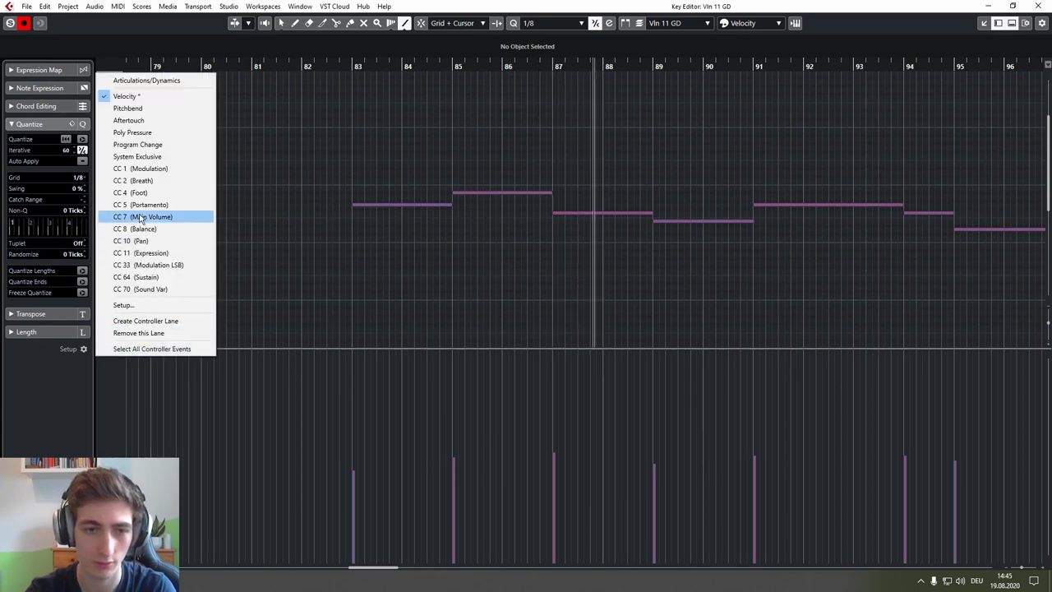
{"action": "left_click", "coordinate": [142, 252]}
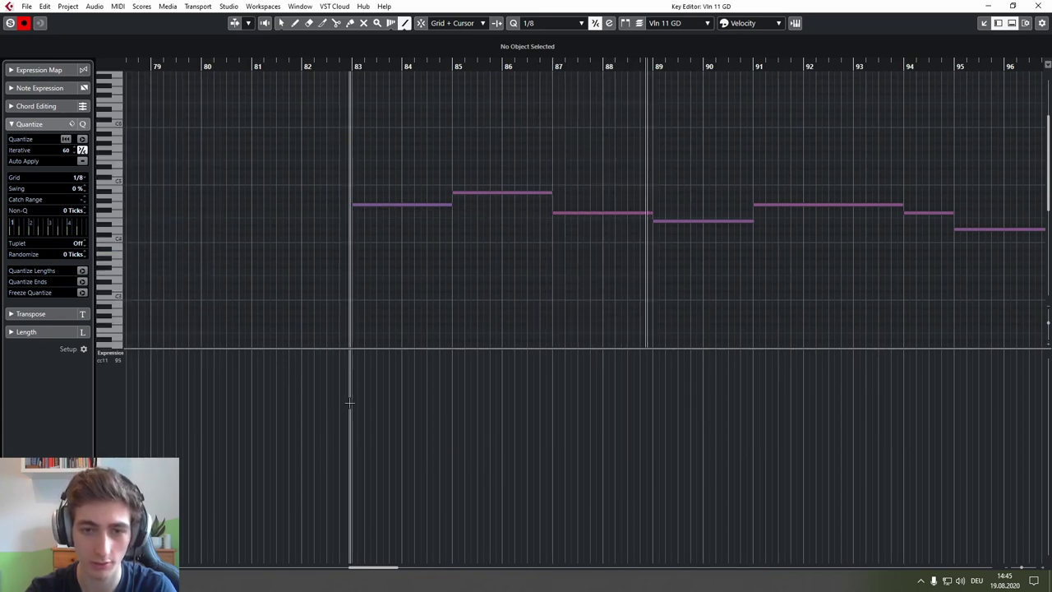
Step: Draw an expression swell rising from bar 83 to bar 84 and falling to a low level at bar 85
{"action": "left_click_drag", "start_coordinate": [351, 397], "coordinate": [401, 369]}
{"action": "key", "text": "ctrl+z"}
{"action": "mouse_move", "coordinate": [352, 436]}
{"action": "left_mouse_down"}
{"action": "mouse_move", "coordinate": [402, 388]}
{"action": "mouse_move", "coordinate": [451, 450]}
{"action": "mouse_move", "coordinate": [452, 532]}
{"action": "left_mouse_up"}
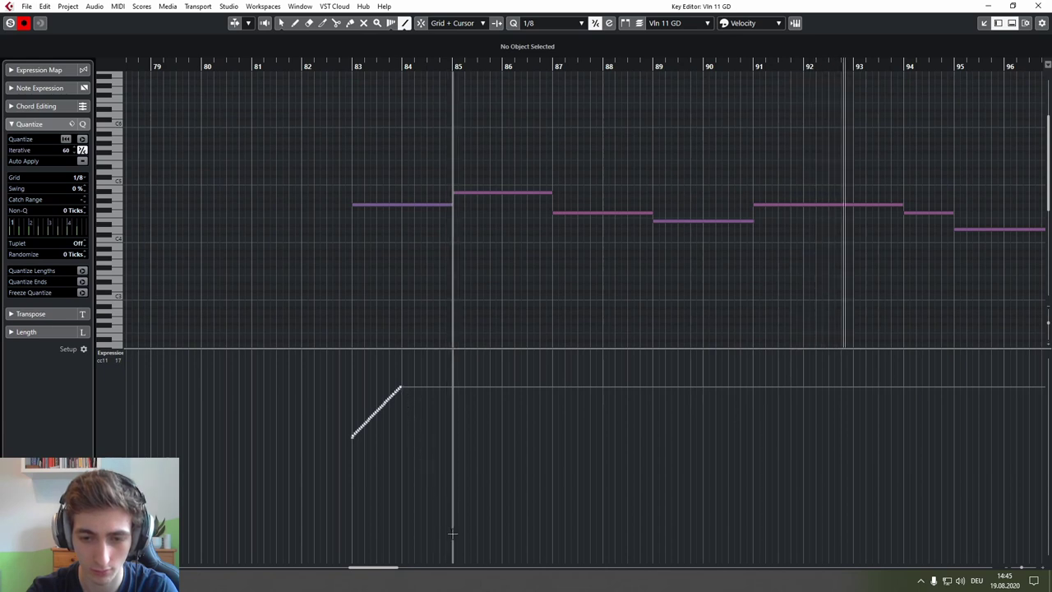
Step: Try repeating the expression swell of bars 83 to 85 four times, up to bar 93
{"action": "right_click", "coordinate": [454, 439]}
{"action": "left_click", "coordinate": [450, 437]}
{"action": "right_click", "coordinate": [450, 434]}
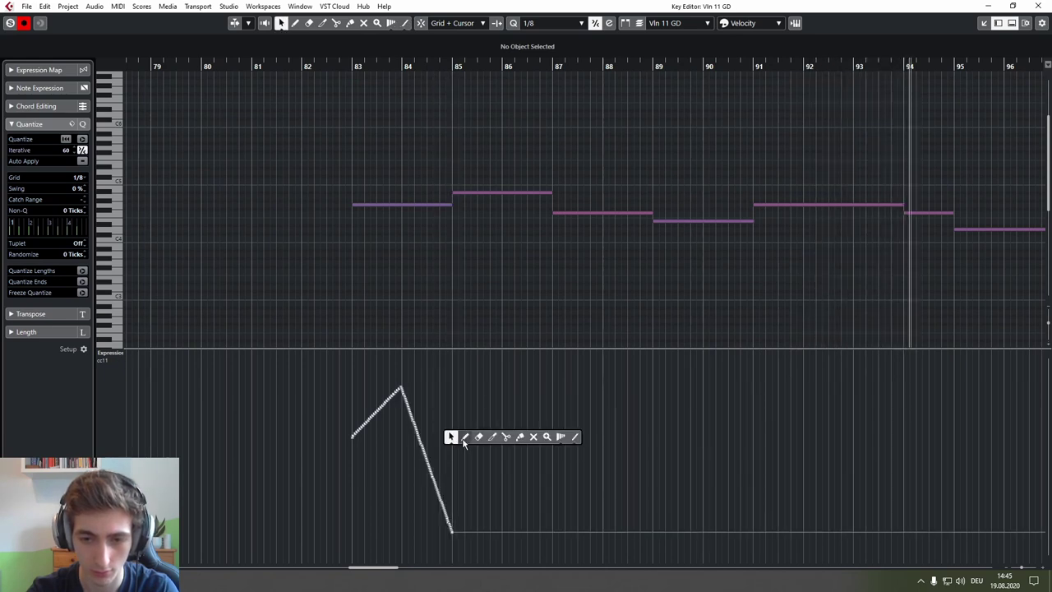
{"action": "left_click", "coordinate": [450, 437]}
{"action": "left_click_drag", "start_coordinate": [452, 374], "coordinate": [350, 559]}
{"action": "key", "text": "ctrl+d"}
{"action": "key", "text": "ctrl+d"}
{"action": "key", "text": "ctrl+d"}
{"action": "key", "text": "ctrl+d"}
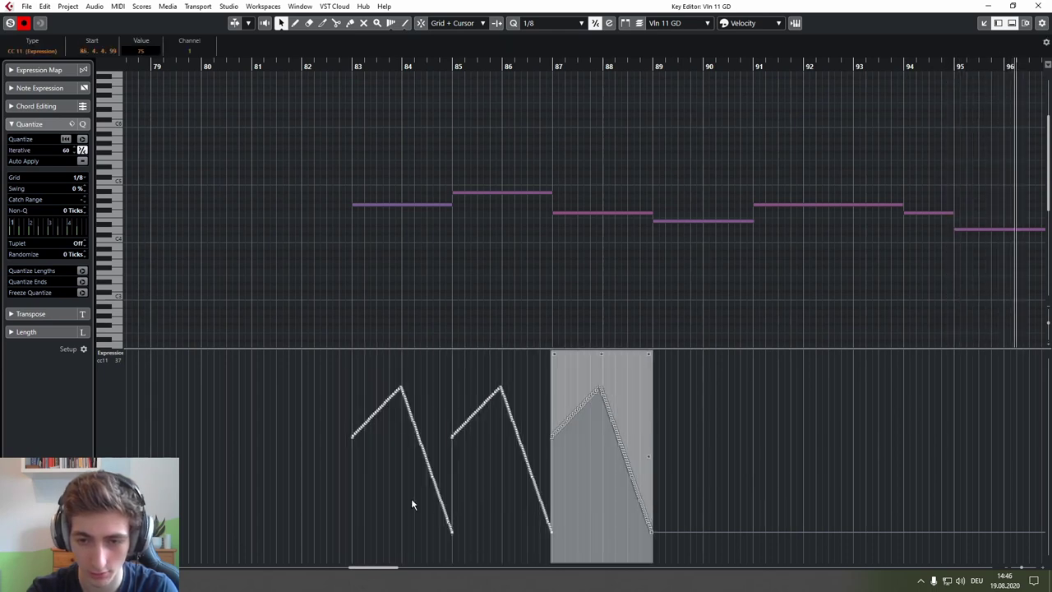
{"action": "key", "text": "g"}
{"action": "scroll", "coordinate": [716, 414], "scroll_direction": "right", "scroll_amount": 5}
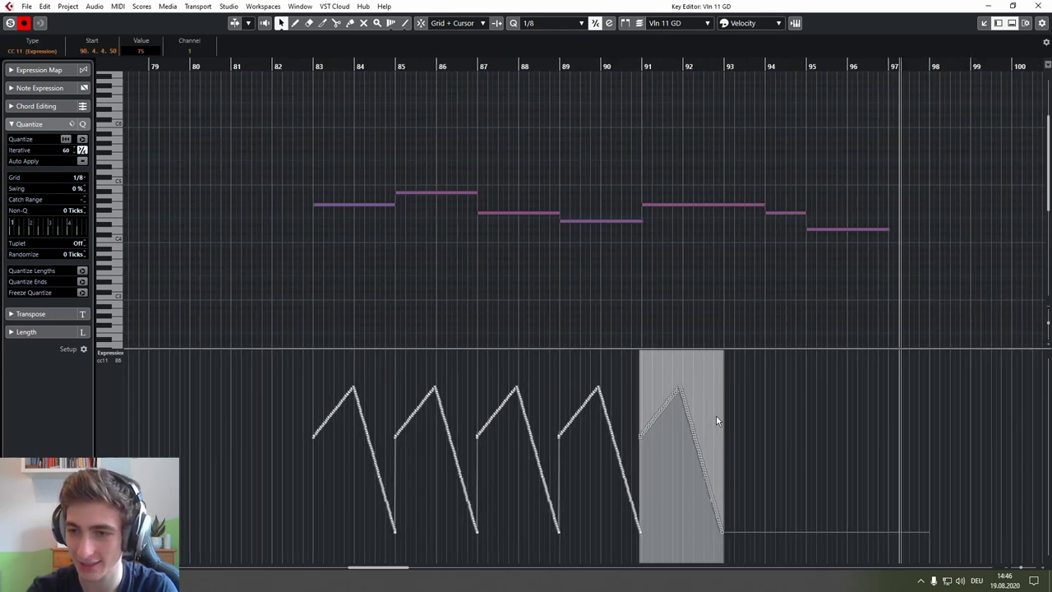
{"action": "left_click", "coordinate": [274, 329]}
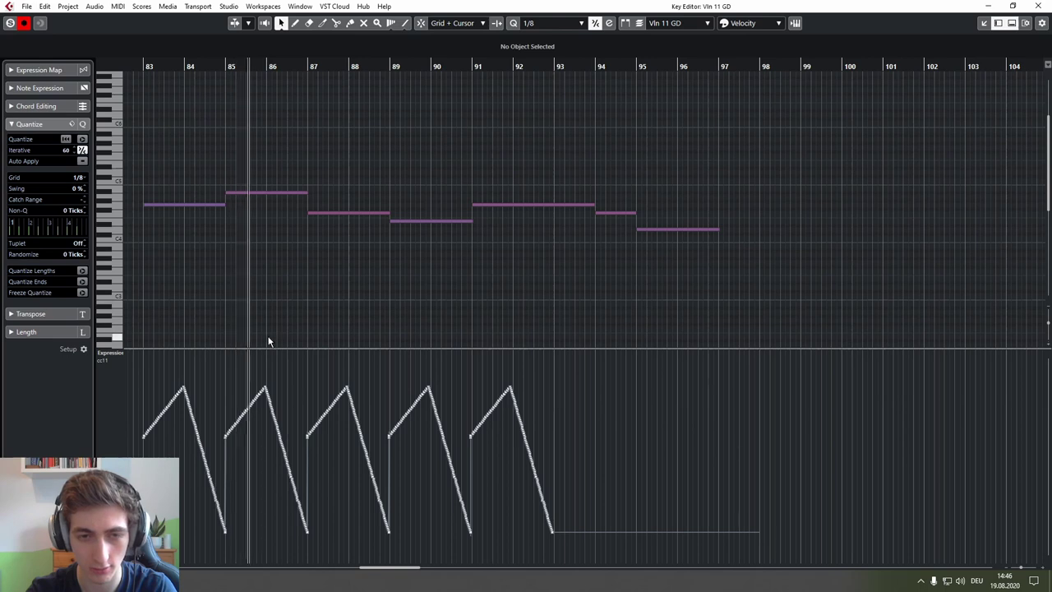
Step: Undo the four repeated expression swells after bar 85
{"action": "key", "text": "ctrl+z"}
{"action": "key", "text": "ctrl+z"}
{"action": "key", "text": "ctrl+z"}
{"action": "key", "text": "ctrl+z"}
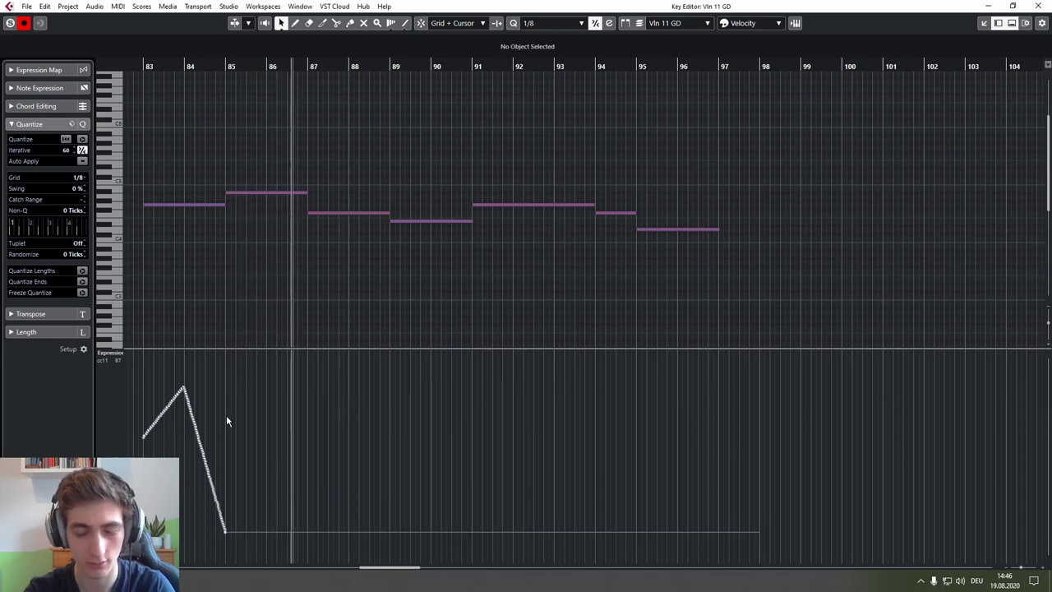
Step: Draw a symmetrical expression swell from the low level at bar 85 to a peak at bar 86 and back down at bar 87
{"action": "right_click", "coordinate": [227, 416]}
{"action": "left_click", "coordinate": [354, 418]}
{"action": "left_click_drag", "start_coordinate": [224, 531], "coordinate": [264, 388]}
{"action": "left_click_drag", "start_coordinate": [264, 390], "coordinate": [306, 532]}
Step: Repeat the expression swell of bars 85 to 87 up to bar 91 and delete the surplus copy in bars 91 to 93
{"action": "right_click", "coordinate": [321, 461]}
{"action": "left_click", "coordinate": [323, 461]}
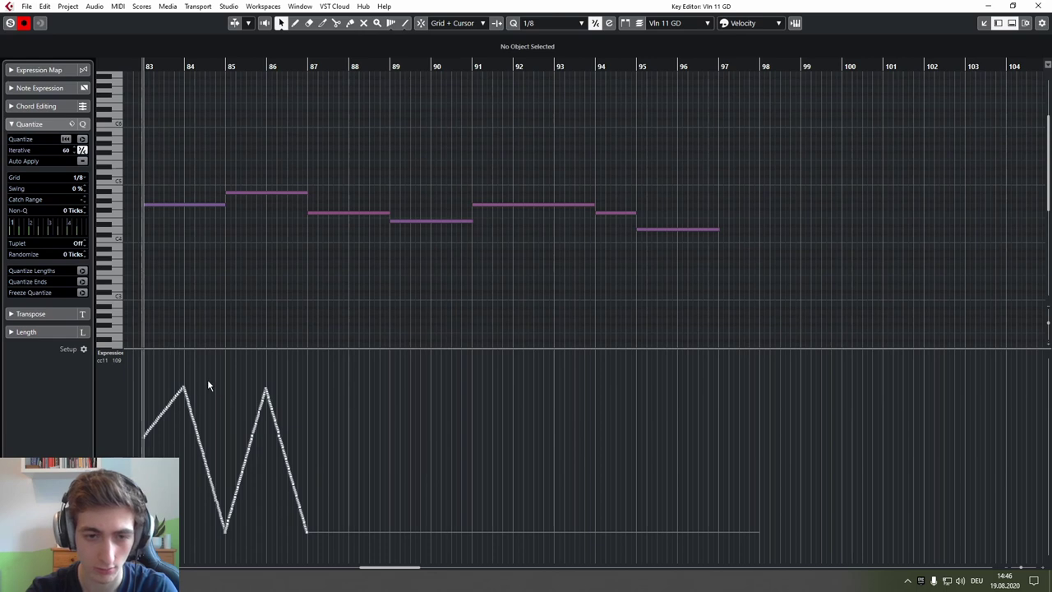
{"action": "scroll", "coordinate": [230, 387], "scroll_direction": "left", "scroll_amount": 2}
{"action": "left_click_drag", "start_coordinate": [263, 377], "coordinate": [345, 550]}
{"action": "key", "text": "alt+d"}
{"action": "key", "text": "alt+d"}
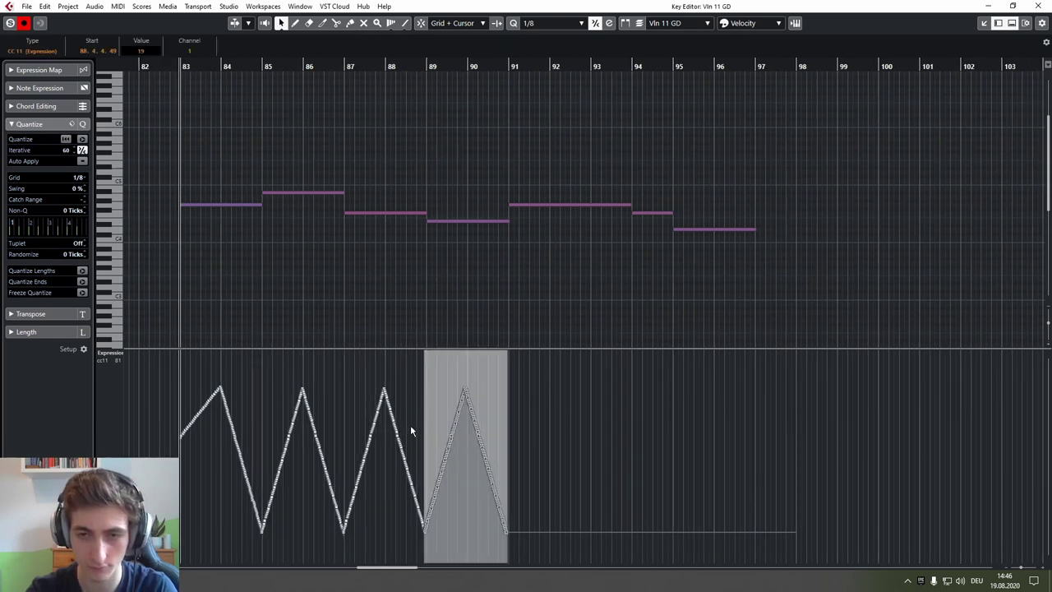
{"action": "key", "text": "alt+d"}
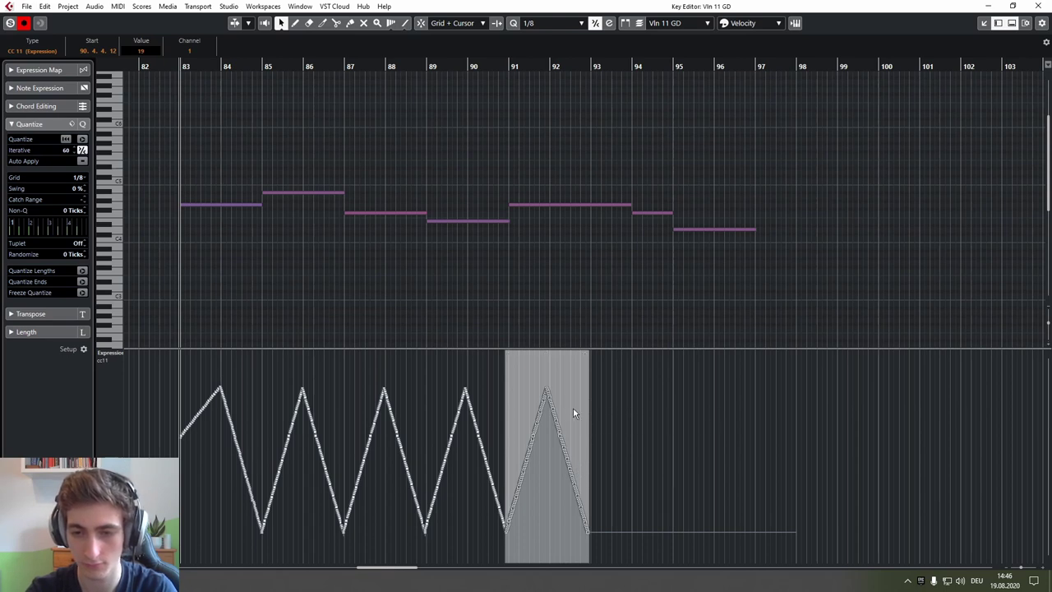
{"action": "key", "text": "Delete"}
Step: Draw expression swells peaking at bars 93 and 96 with low points at bars 95 and 97, and play the part
{"action": "right_click", "coordinate": [569, 385]}
{"action": "left_click", "coordinate": [693, 387]}
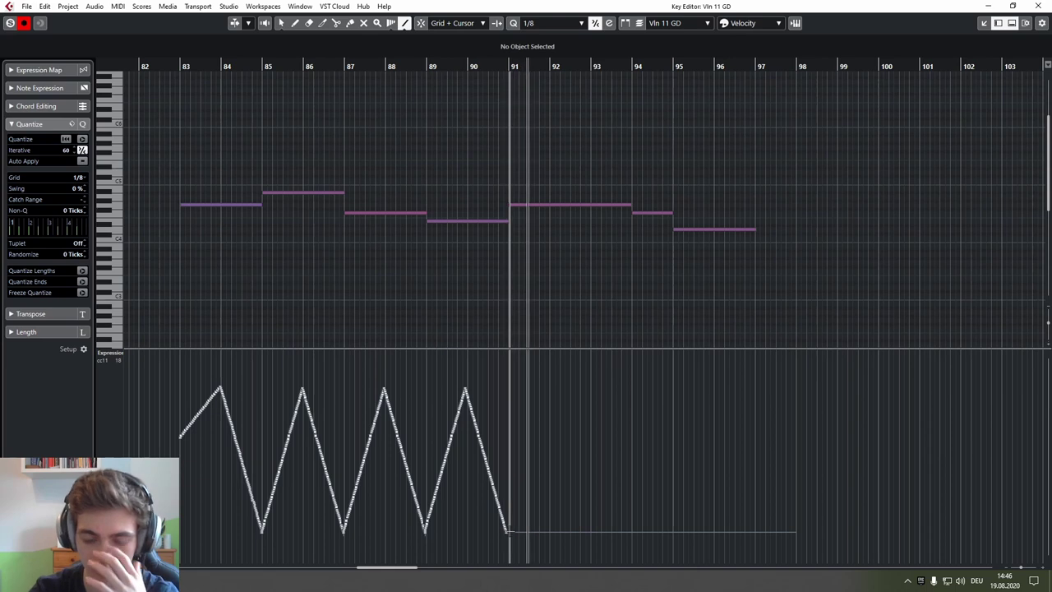
{"action": "left_click_drag", "start_coordinate": [507, 531], "coordinate": [673, 534]}
{"action": "mouse_move", "coordinate": [672, 534]}
{"action": "left_mouse_down"}
{"action": "mouse_move", "coordinate": [756, 416]}
{"action": "mouse_move", "coordinate": [756, 387]}
{"action": "mouse_move", "coordinate": [709, 400]}
{"action": "mouse_move", "coordinate": [756, 538]}
{"action": "left_mouse_up"}
{"action": "key", "text": "space"}
{"action": "key", "text": "1"}
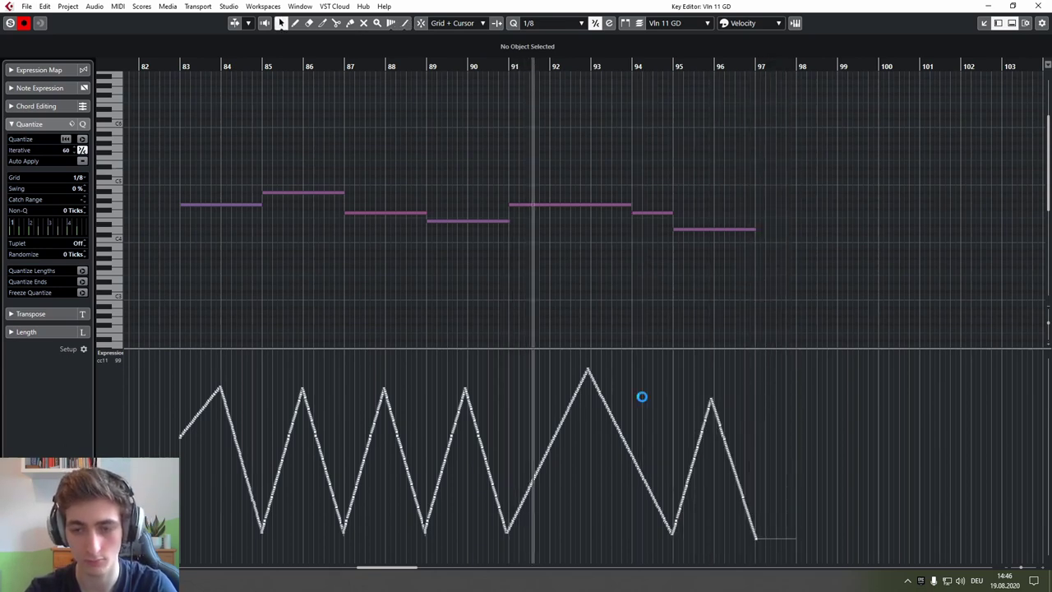
Step: Redraw the expression with a lower peak at bar 93, a shallow dip at bar 95 and a fade-out from bar 96 to 98; close the editor
{"action": "right_click", "coordinate": [642, 397]}
{"action": "left_click", "coordinate": [772, 399]}
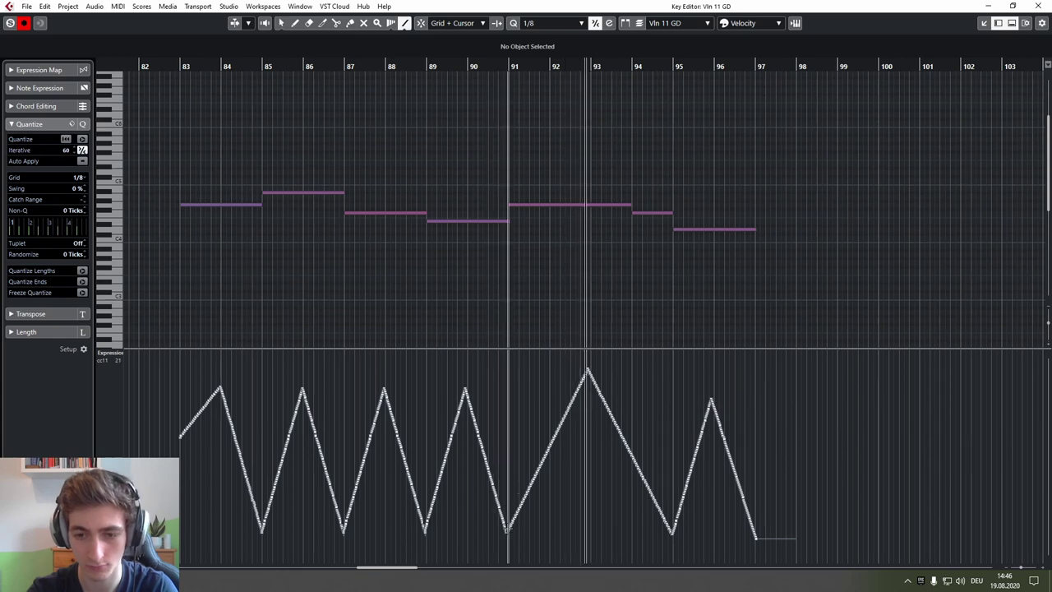
{"action": "left_click_drag", "start_coordinate": [507, 531], "coordinate": [674, 485]}
{"action": "left_click_drag", "start_coordinate": [714, 477], "coordinate": [793, 563]}
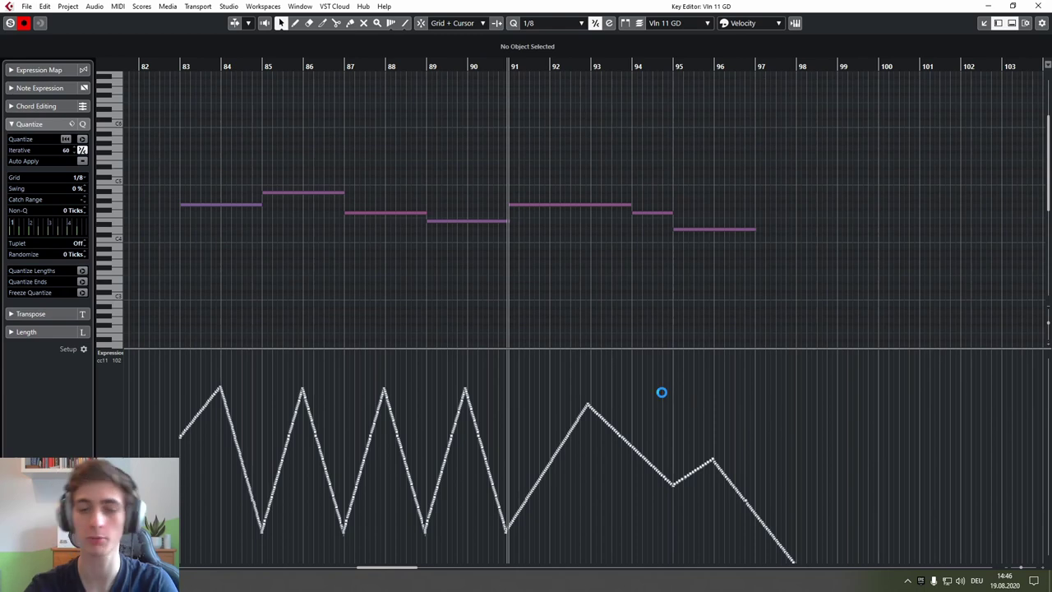
{"action": "key", "text": "Return"}
Step: Examine the notes and expression curve of the Vln Swell part at bar 9 and compare it with the part at bar 83
{"action": "scroll", "coordinate": [588, 235], "scroll_direction": "down", "scroll_amount": 5}
{"action": "scroll", "coordinate": [526, 189], "scroll_direction": "left", "scroll_amount": 8}
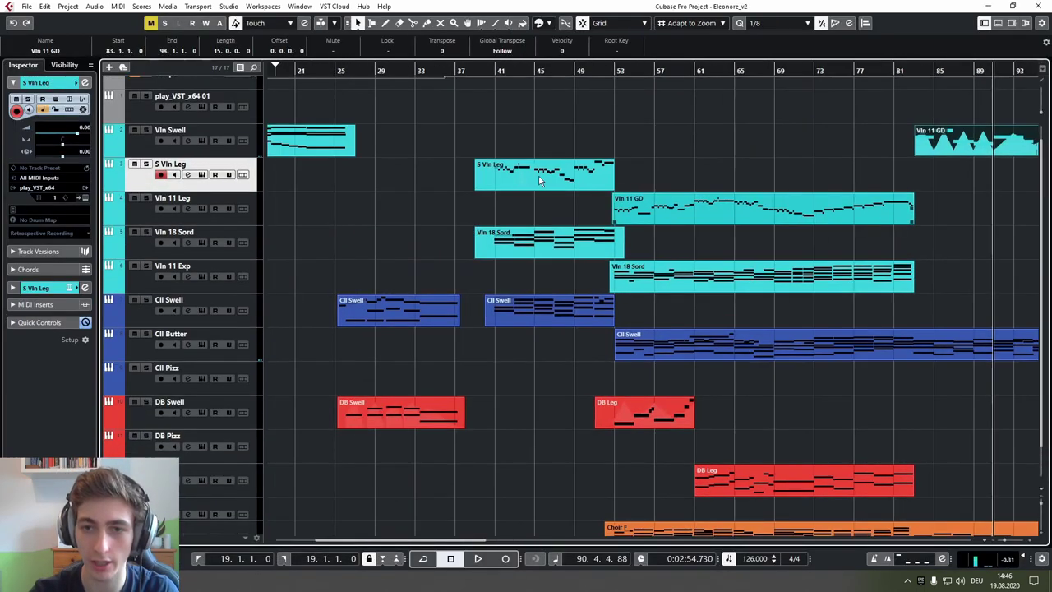
{"action": "double_click", "coordinate": [478, 171]}
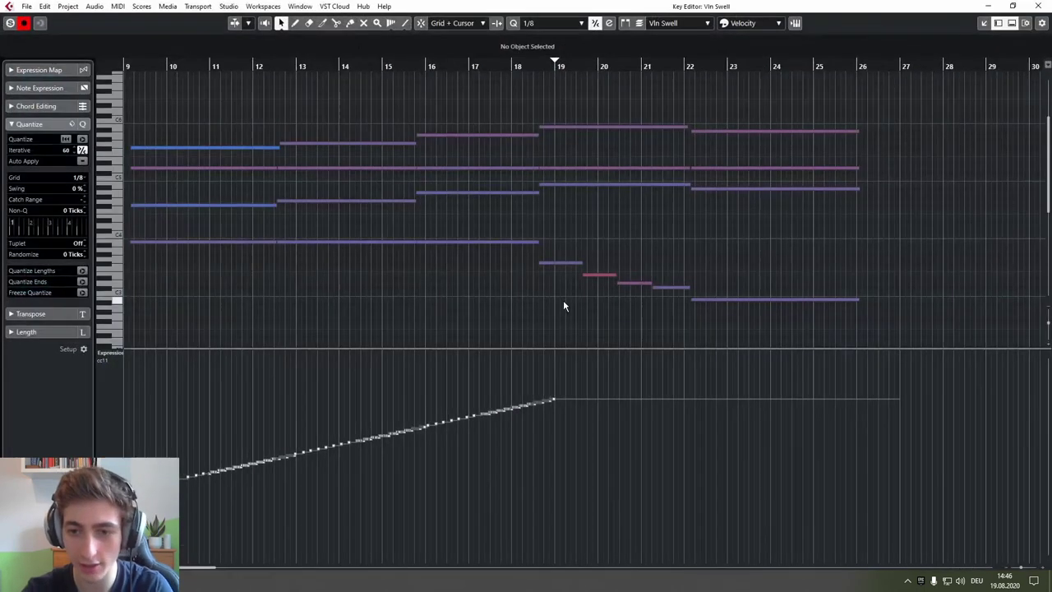
{"action": "key", "text": "Return"}
{"action": "left_click", "coordinate": [714, 107]}
{"action": "scroll", "coordinate": [715, 108], "scroll_direction": "down", "scroll_amount": 4}
{"action": "left_click_drag", "start_coordinate": [675, 120], "coordinate": [520, 162]}
{"action": "scroll", "coordinate": [473, 143], "scroll_direction": "up", "scroll_amount": 3}
{"action": "left_click_drag", "start_coordinate": [446, 142], "coordinate": [834, 152]}
{"action": "left_click", "coordinate": [366, 155]}
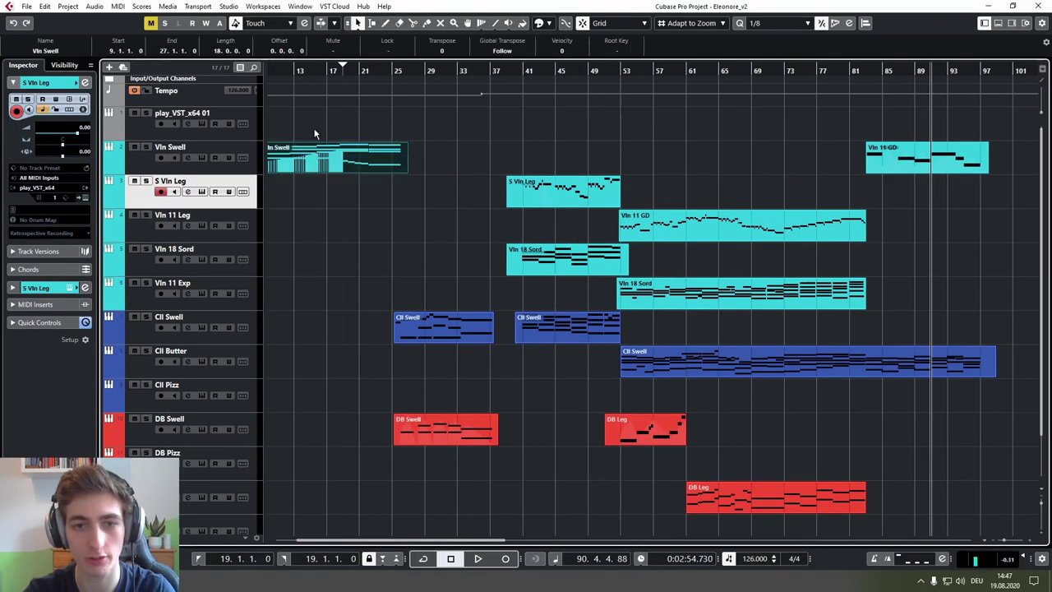
{"action": "left_click_drag", "start_coordinate": [317, 135], "coordinate": [449, 152]}
{"action": "left_click_drag", "start_coordinate": [753, 144], "coordinate": [388, 153]}
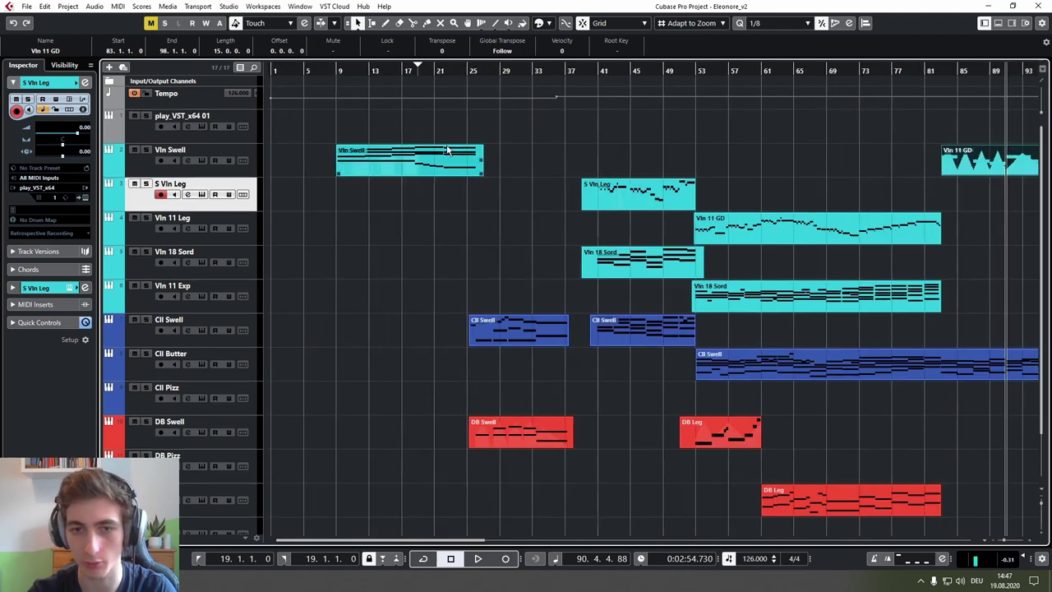
Step: Select the Vln Swell track and review the string arrangement from bar 11 through bar 39 to the closing bars
{"action": "left_click", "coordinate": [353, 70]}
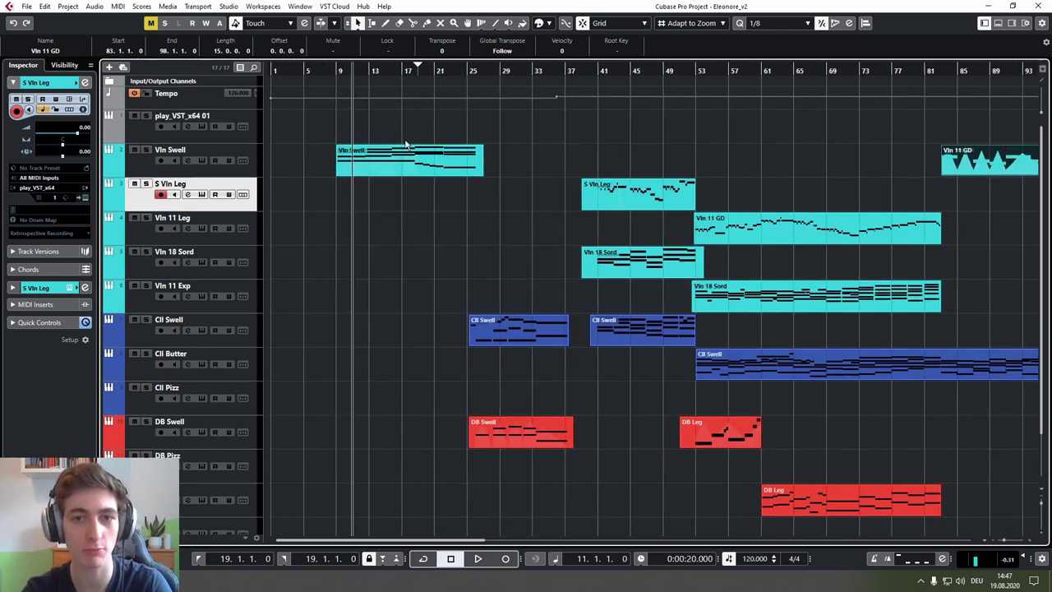
{"action": "key", "text": "g"}
{"action": "key", "text": "g"}
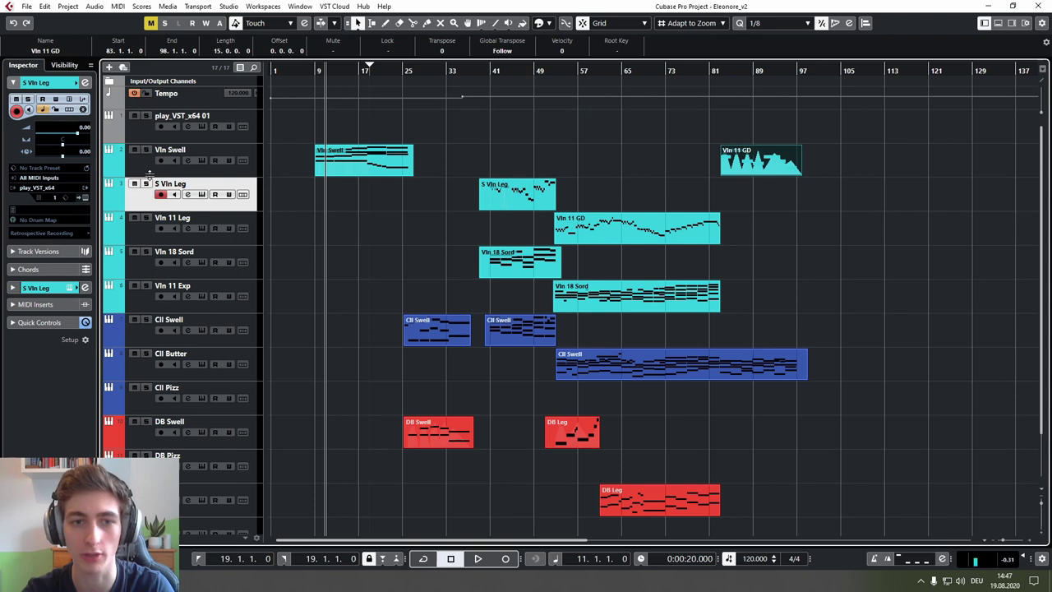
{"action": "left_click", "coordinate": [152, 175]}
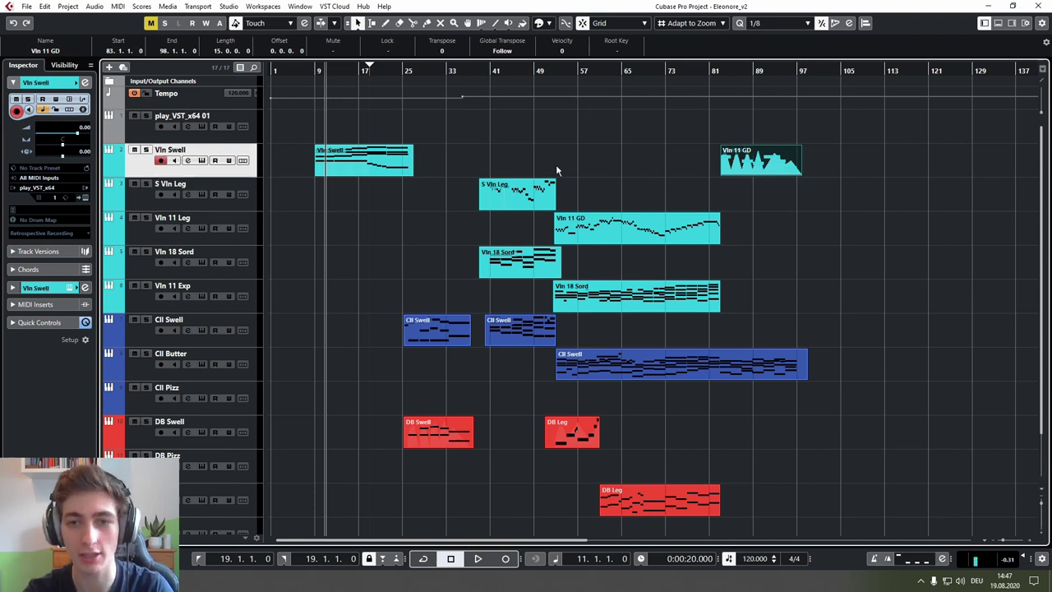
{"action": "scroll", "coordinate": [555, 170], "scroll_direction": "up", "scroll_amount": 2}
{"action": "scroll", "coordinate": [472, 168], "scroll_direction": "right", "scroll_amount": 5}
{"action": "scroll", "coordinate": [467, 167], "scroll_direction": "left", "scroll_amount": 4}
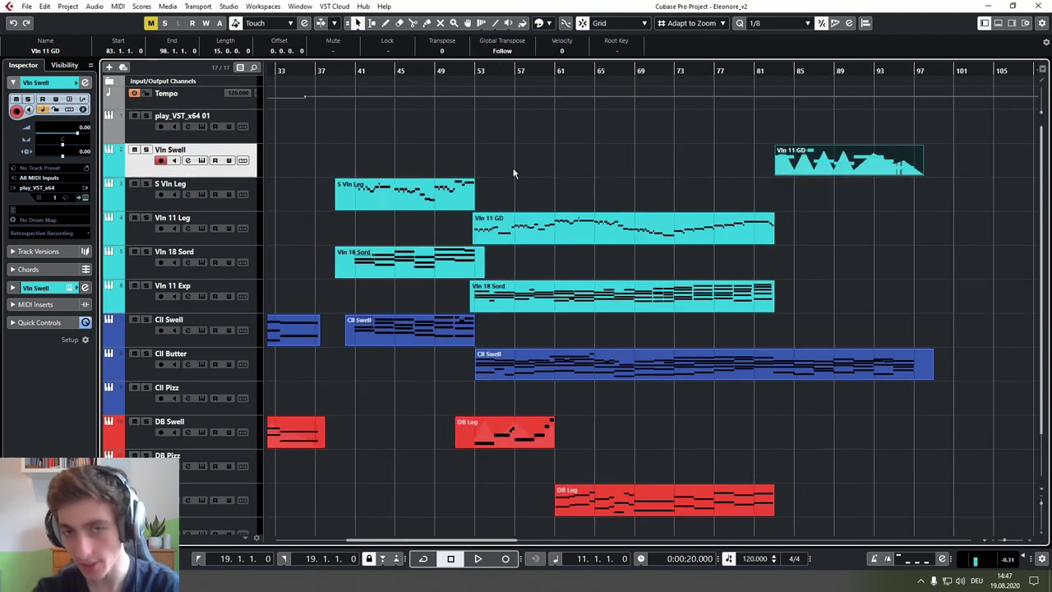
{"action": "scroll", "coordinate": [341, 88], "scroll_direction": "up", "scroll_amount": 1}
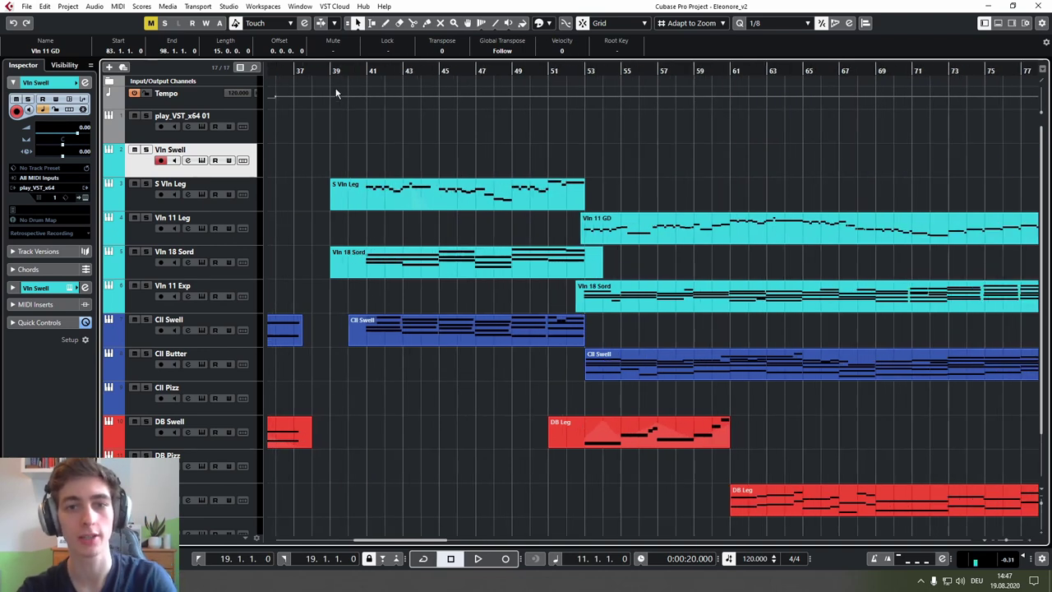
{"action": "left_click", "coordinate": [333, 71]}
{"action": "scroll", "coordinate": [354, 162], "scroll_direction": "up", "scroll_amount": 1}
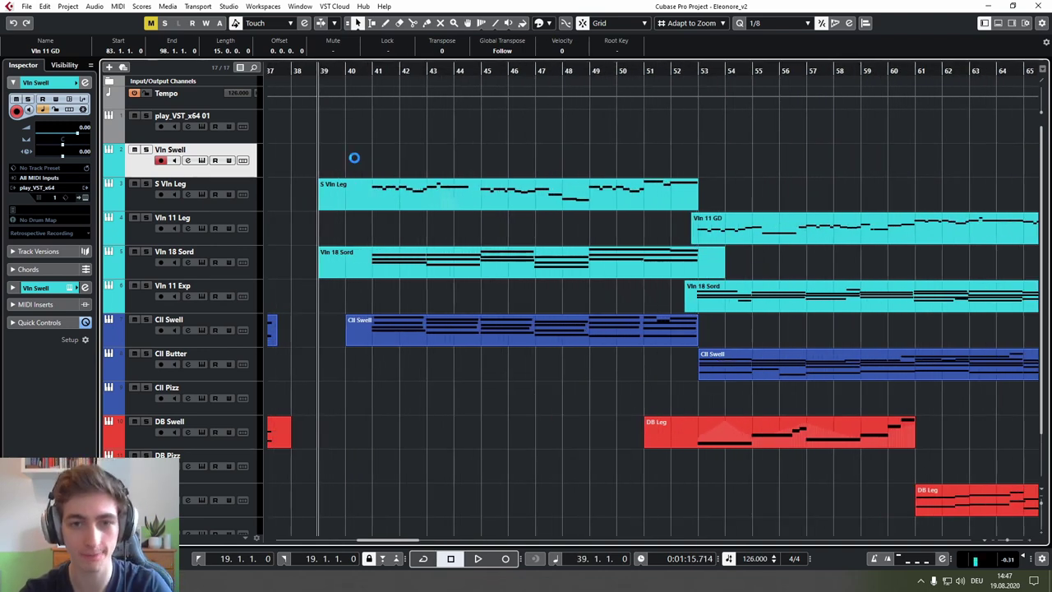
{"action": "left_click", "coordinate": [354, 162]}
{"action": "scroll", "coordinate": [354, 163], "scroll_direction": "down", "scroll_amount": 2}
{"action": "scroll", "coordinate": [563, 170], "scroll_direction": "right", "scroll_amount": 4}
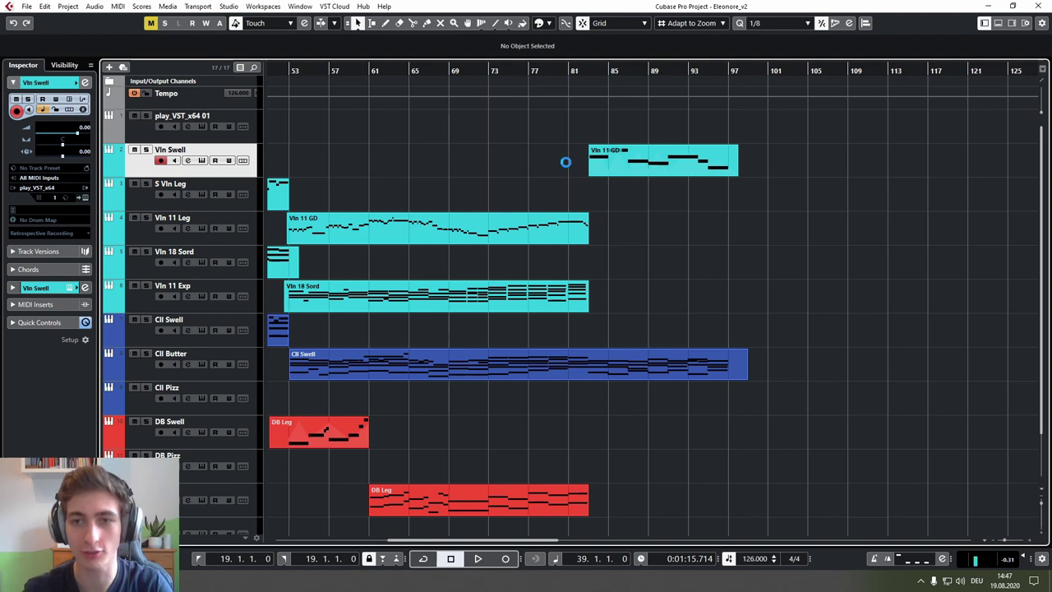
{"action": "left_click", "coordinate": [712, 75]}
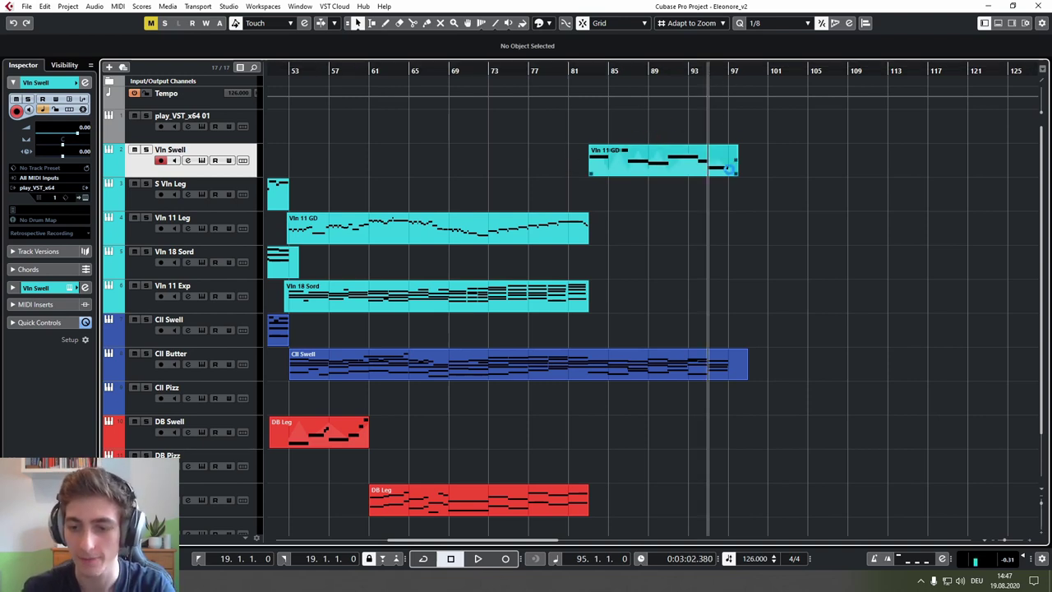
{"action": "scroll", "coordinate": [754, 183], "scroll_direction": "down", "scroll_amount": 3}
{"action": "scroll", "coordinate": [839, 211], "scroll_direction": "left", "scroll_amount": 2}
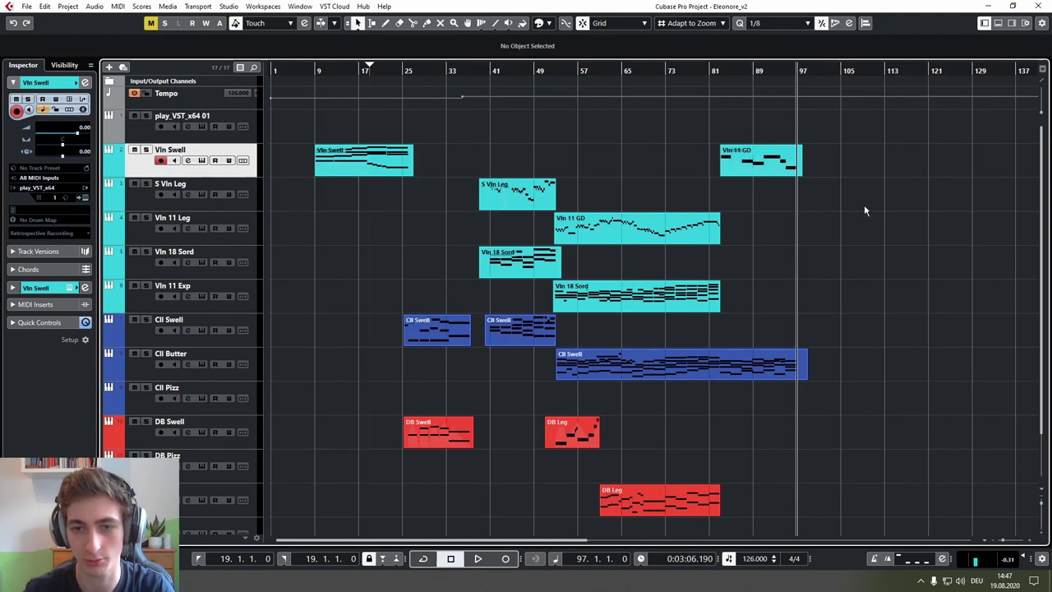
{"action": "scroll", "coordinate": [465, 300], "scroll_direction": "up", "scroll_amount": 5}
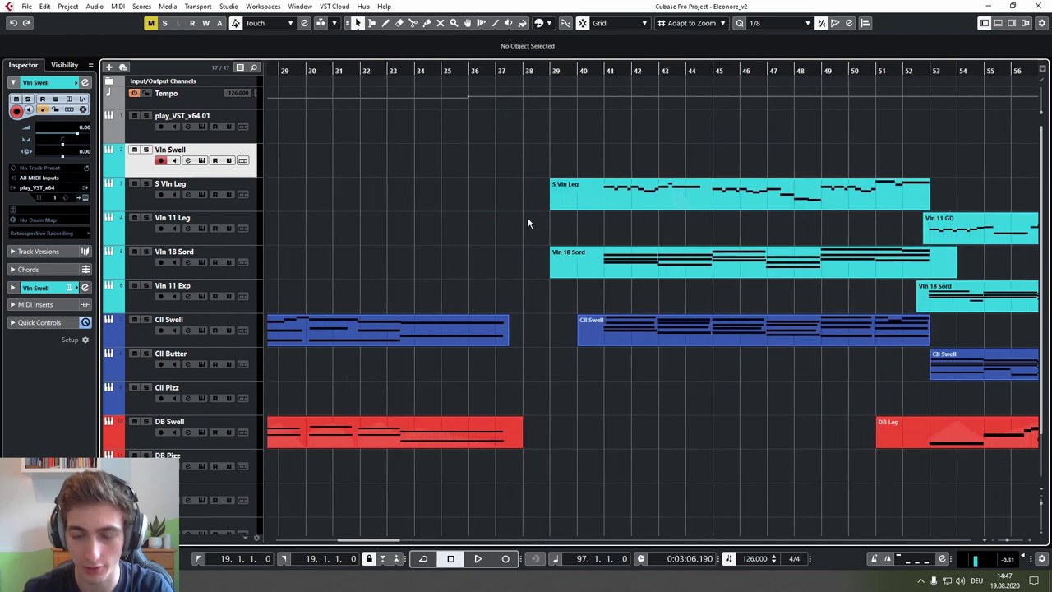
{"action": "scroll", "coordinate": [548, 283], "scroll_direction": "down", "scroll_amount": 5}
{"action": "scroll", "coordinate": [628, 263], "scroll_direction": "down", "scroll_amount": 2}
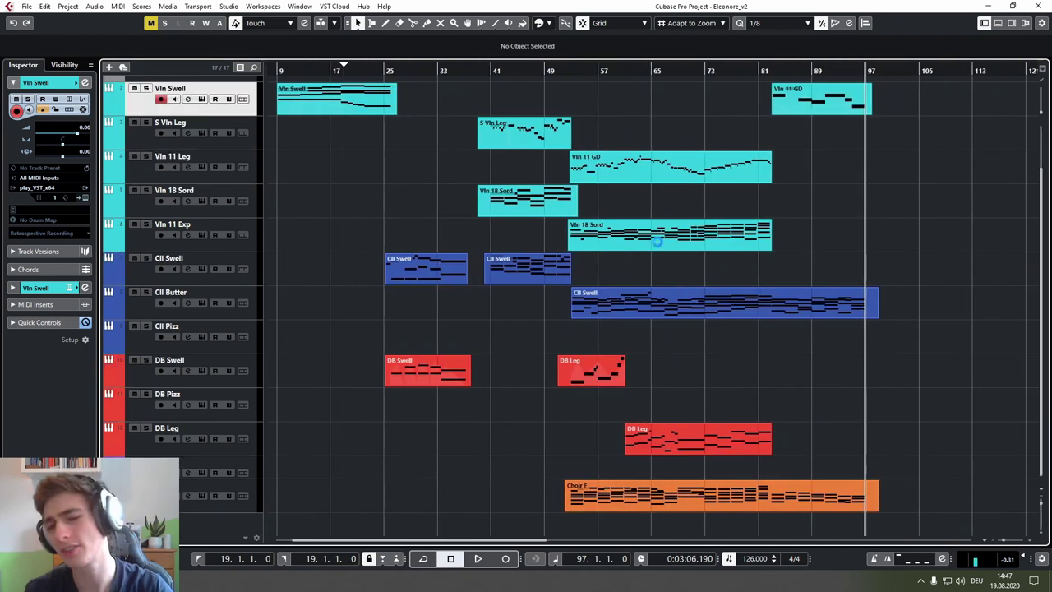
{"action": "left_click_drag", "start_coordinate": [658, 207], "coordinate": [532, 265]}
{"action": "scroll", "coordinate": [609, 211], "scroll_direction": "up", "scroll_amount": 2}
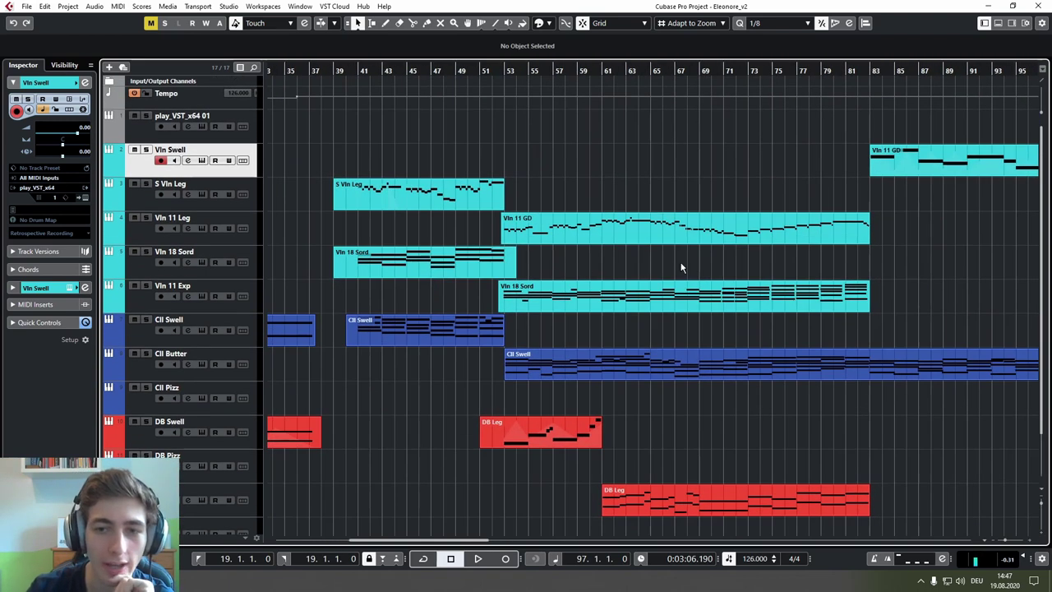
Step: Select the Cla Leg track, increase its height and unmute it
{"action": "scroll", "coordinate": [681, 267], "scroll_direction": "right", "scroll_amount": 5}
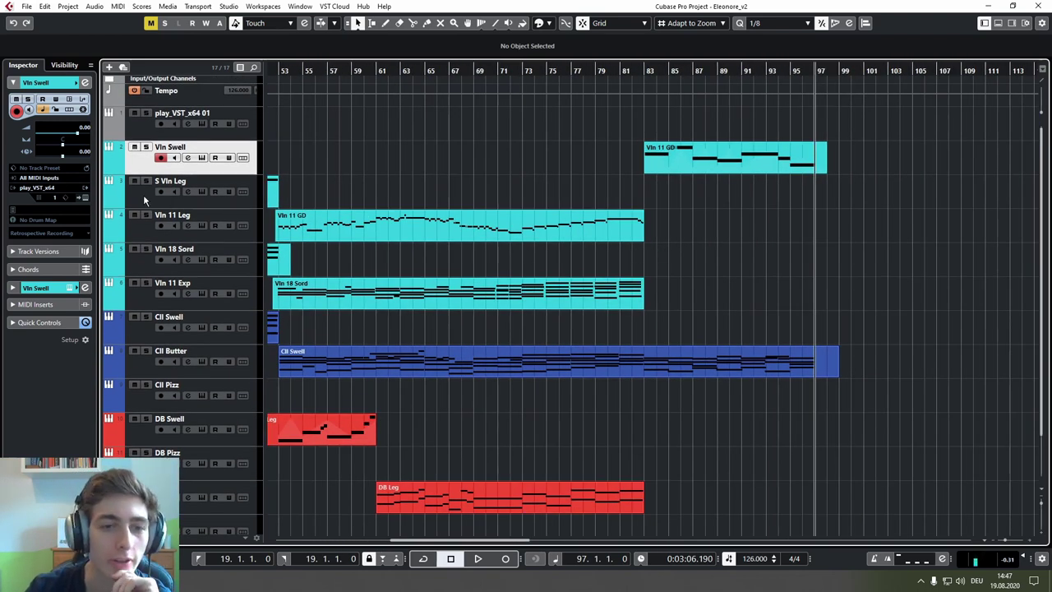
{"action": "scroll", "coordinate": [143, 194], "scroll_direction": "down", "scroll_amount": 2}
{"action": "left_click", "coordinate": [164, 465]}
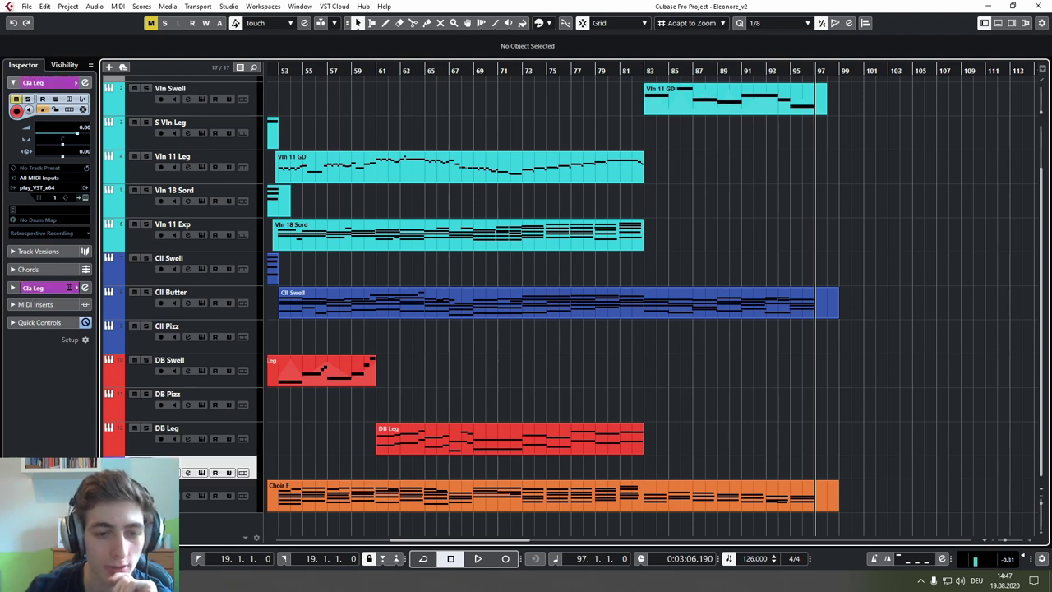
{"action": "left_click_drag", "start_coordinate": [156, 478], "coordinate": [156, 490]}
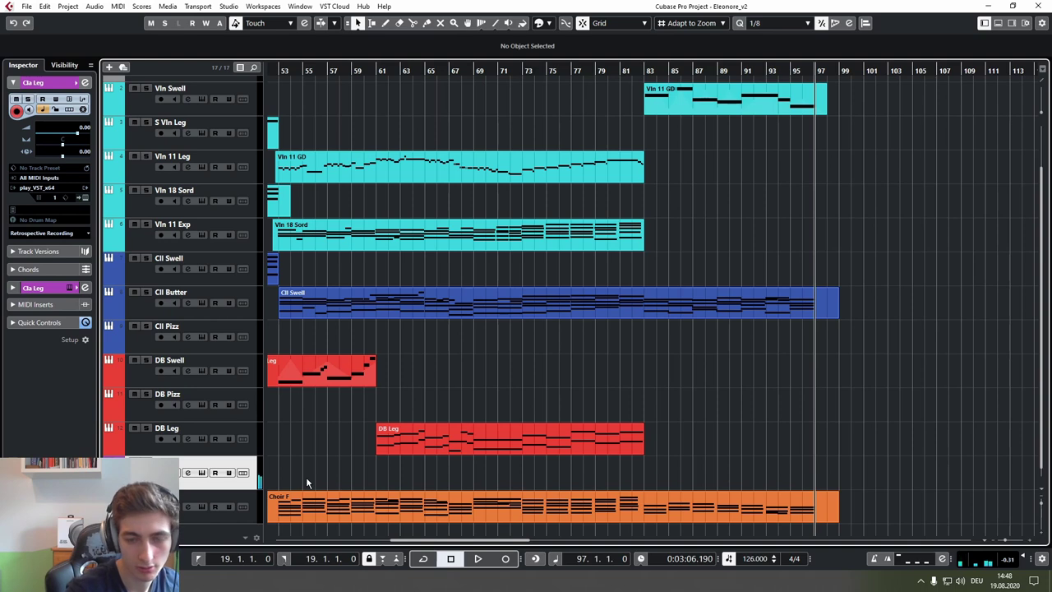
Step: Record a new clarinet line on the Cla Leg track from bar 52 to about bar 73
{"action": "scroll", "coordinate": [559, 419], "scroll_direction": "left", "scroll_amount": 5}
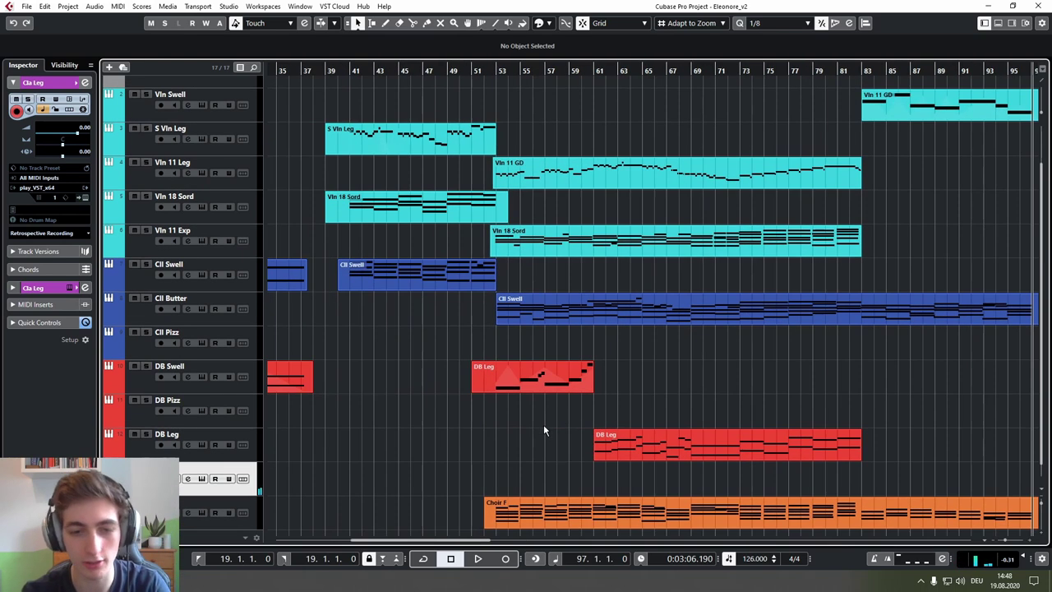
{"action": "scroll", "coordinate": [516, 427], "scroll_direction": "up", "scroll_amount": 6, "text": "ctrl"}
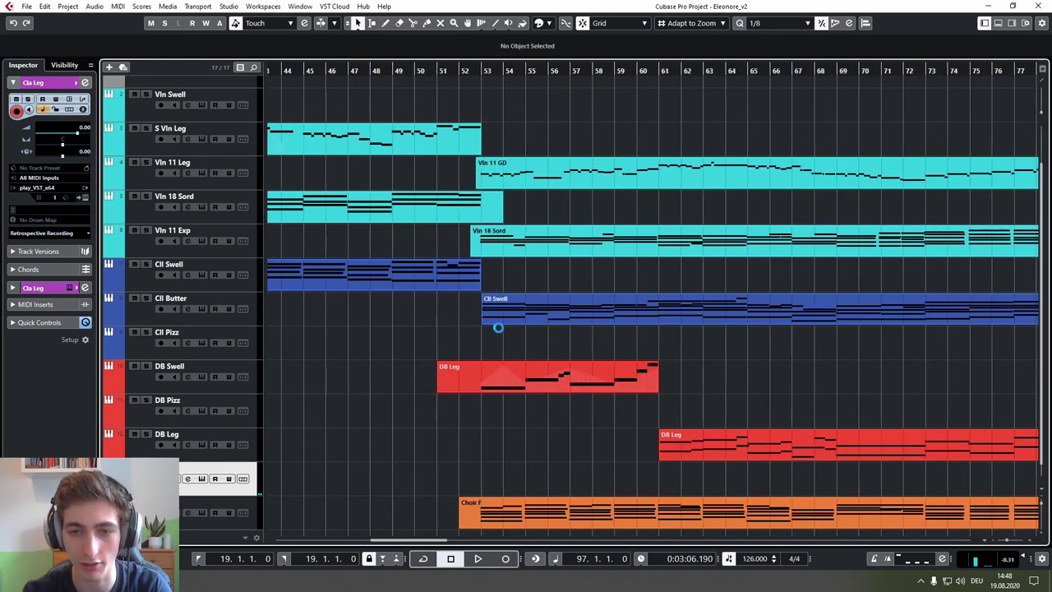
{"action": "left_click", "coordinate": [420, 71]}
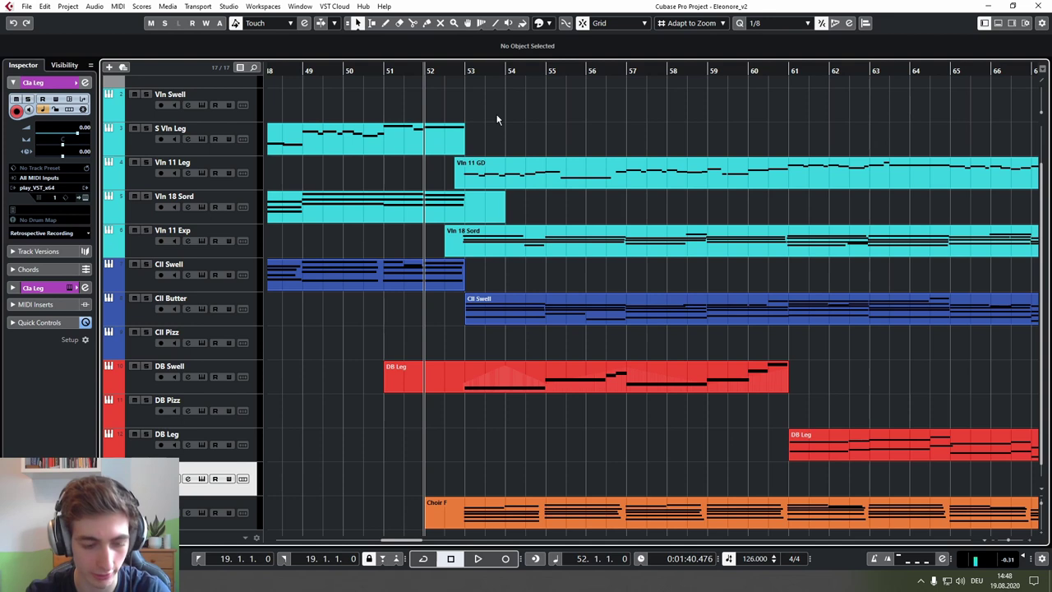
{"action": "key", "text": "KP_Multiply"}
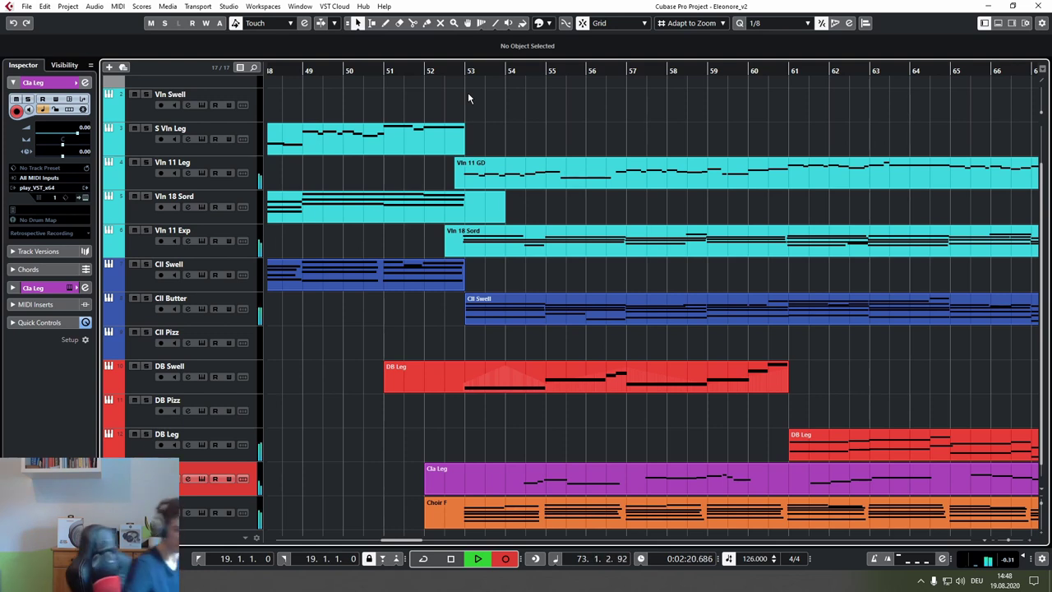
{"action": "key", "text": "space"}
Step: Open the recorded Cla Leg part and quantize all of its notes to the 1/8 grid
{"action": "scroll", "coordinate": [802, 274], "scroll_direction": "down", "scroll_amount": 4}
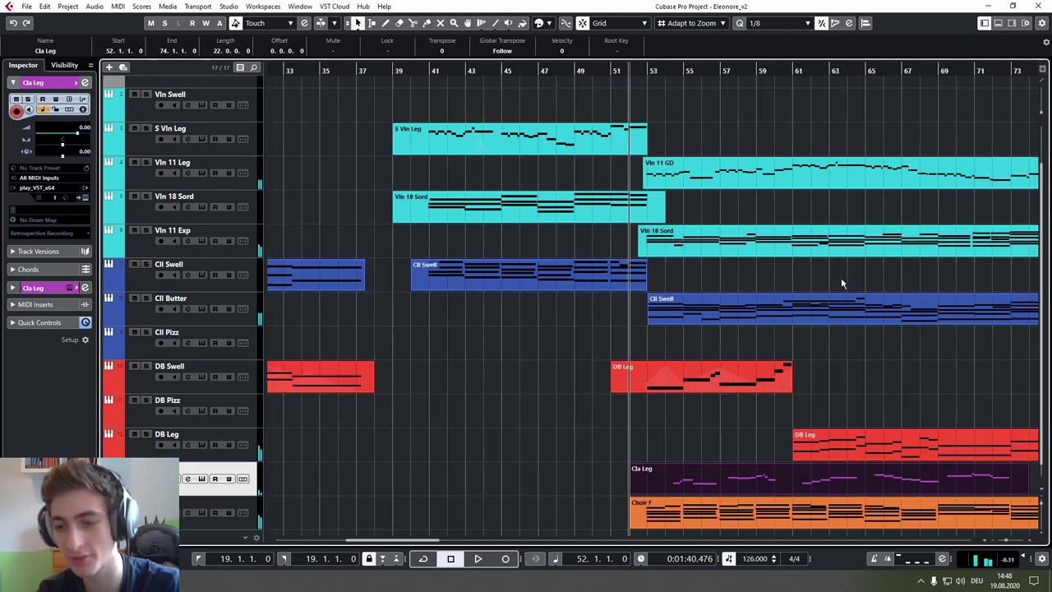
{"action": "left_click_drag", "start_coordinate": [848, 376], "coordinate": [760, 383]}
{"action": "scroll", "coordinate": [761, 387], "scroll_direction": "right", "scroll_amount": 5}
{"action": "scroll", "coordinate": [724, 411], "scroll_direction": "down", "scroll_amount": 1}
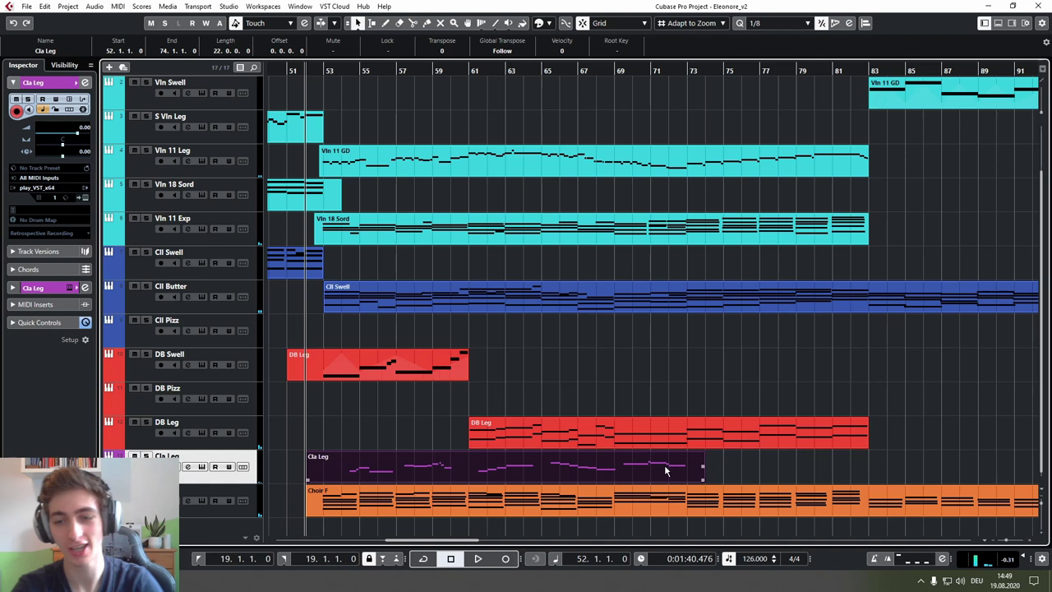
{"action": "double_click", "coordinate": [658, 467]}
{"action": "scroll", "coordinate": [501, 214], "scroll_direction": "up", "scroll_amount": 3}
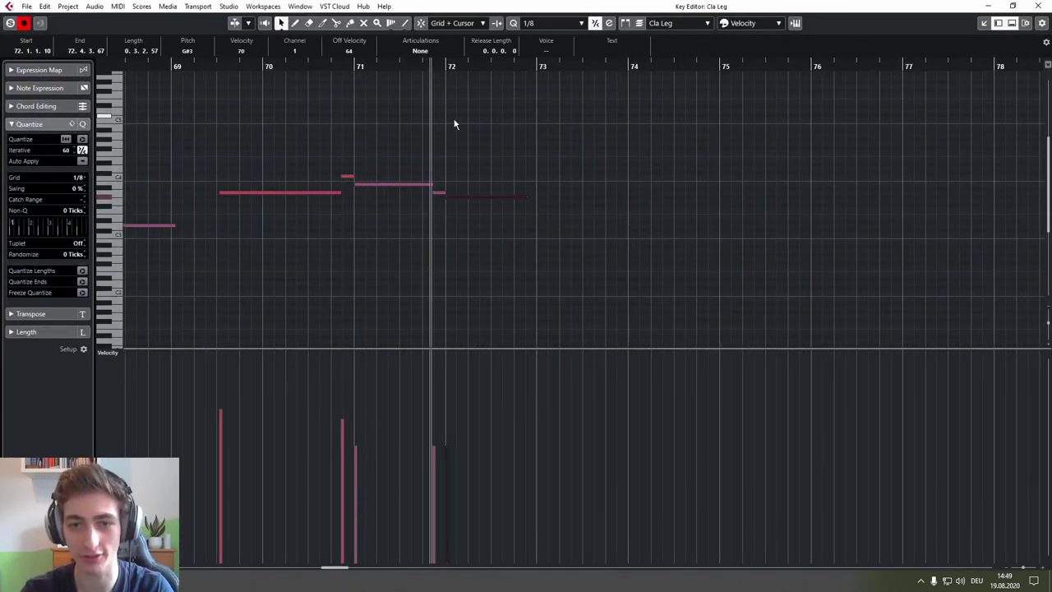
{"action": "key", "text": "space"}
{"action": "scroll", "coordinate": [444, 125], "scroll_direction": "down", "scroll_amount": 3}
{"action": "scroll", "coordinate": [367, 140], "scroll_direction": "down", "scroll_amount": 5}
{"action": "key", "text": "ctrl+a"}
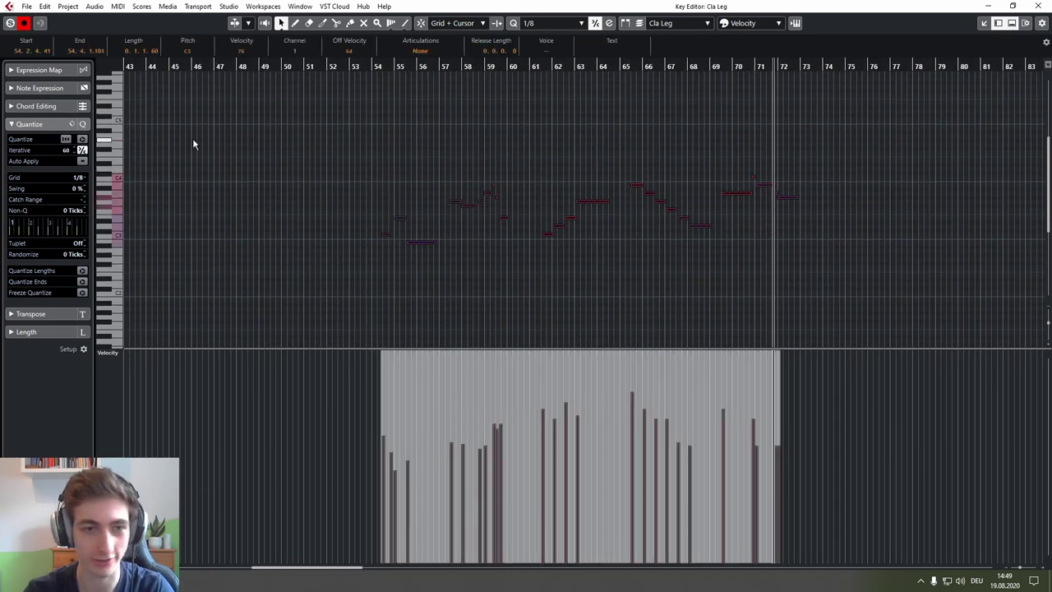
{"action": "left_click", "coordinate": [83, 140]}
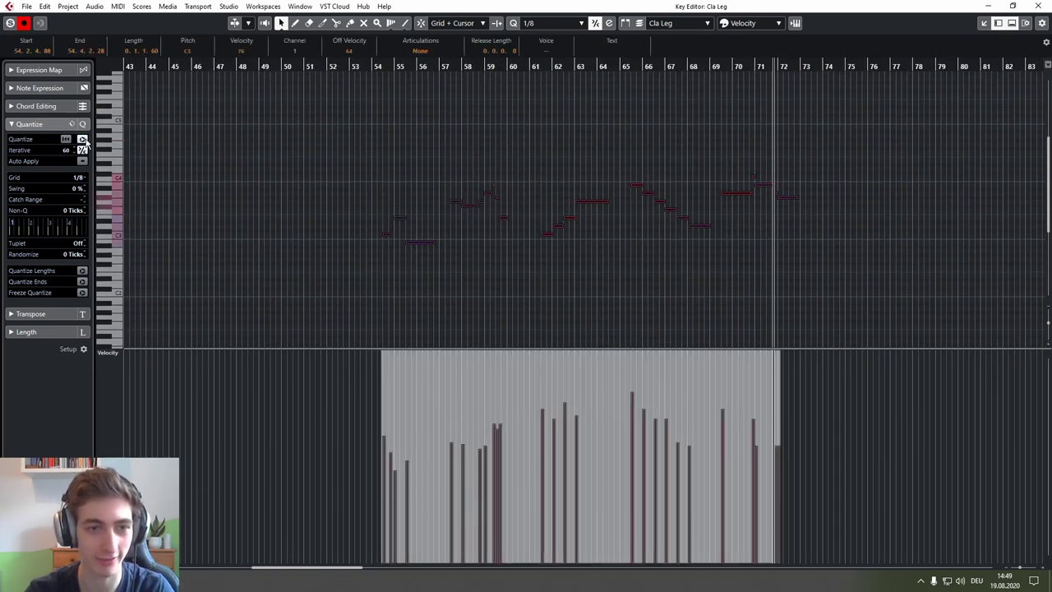
{"action": "left_click", "coordinate": [406, 173]}
Step: Lengthen the short clarinet note just before bar 55 so that it connects to the note at bar 55
{"action": "scroll", "coordinate": [372, 136], "scroll_direction": "up", "scroll_amount": 4}
{"action": "key", "text": "space"}
{"action": "scroll", "coordinate": [367, 153], "scroll_direction": "up", "scroll_amount": 3}
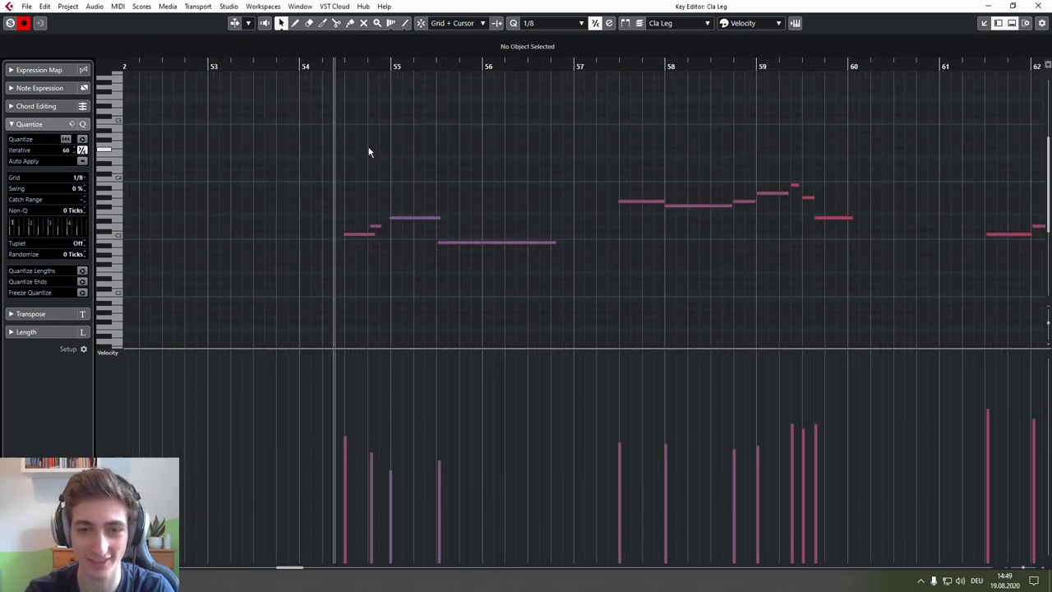
{"action": "scroll", "coordinate": [380, 230], "scroll_direction": "up", "scroll_amount": 3}
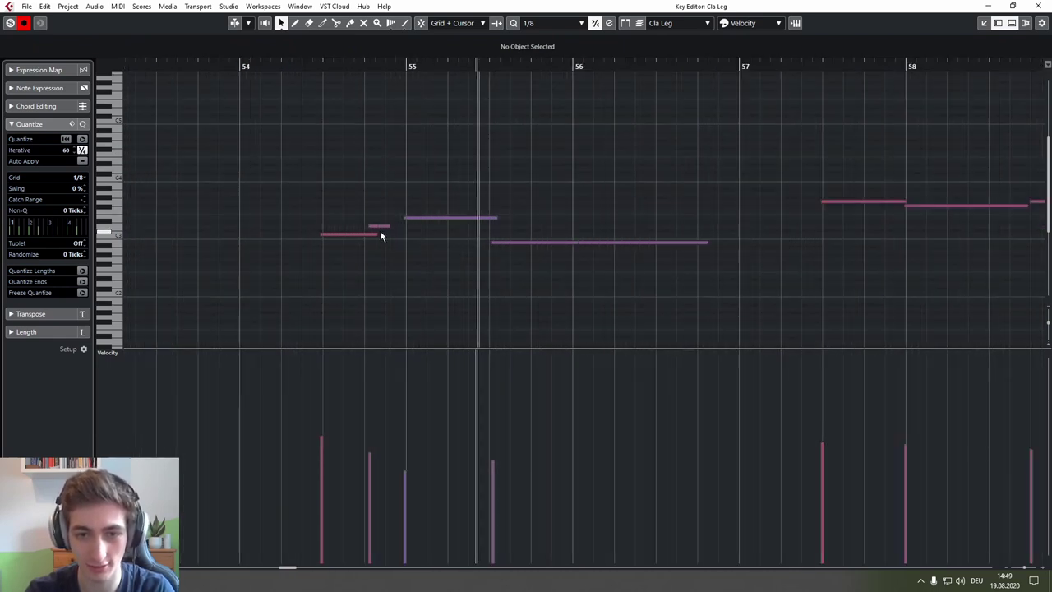
{"action": "left_click_drag", "start_coordinate": [381, 230], "coordinate": [406, 226]}
{"action": "left_click", "coordinate": [495, 188]}
Step: Raise the clarinet note at bar 59 to B3, delete the short note after it and even out the notes up to bar 60
{"action": "scroll", "coordinate": [497, 189], "scroll_direction": "down", "scroll_amount": 3}
{"action": "scroll", "coordinate": [580, 194], "scroll_direction": "down", "scroll_amount": 1}
{"action": "scroll", "coordinate": [592, 197], "scroll_direction": "right", "scroll_amount": 3}
{"action": "scroll", "coordinate": [519, 249], "scroll_direction": "up", "scroll_amount": 1}
{"action": "scroll", "coordinate": [518, 249], "scroll_direction": "up", "scroll_amount": 2}
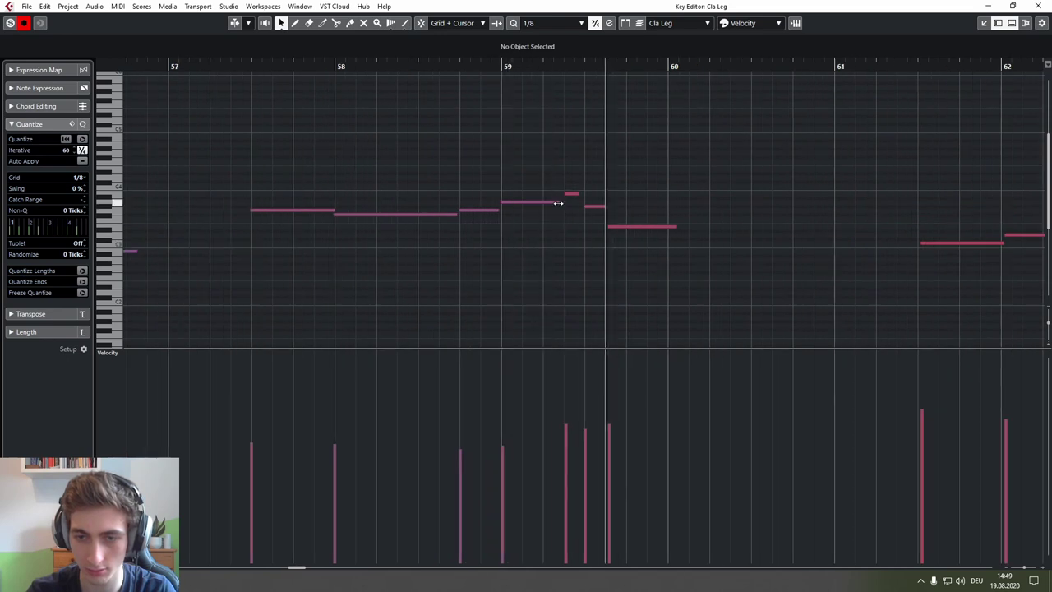
{"action": "key", "text": "space"}
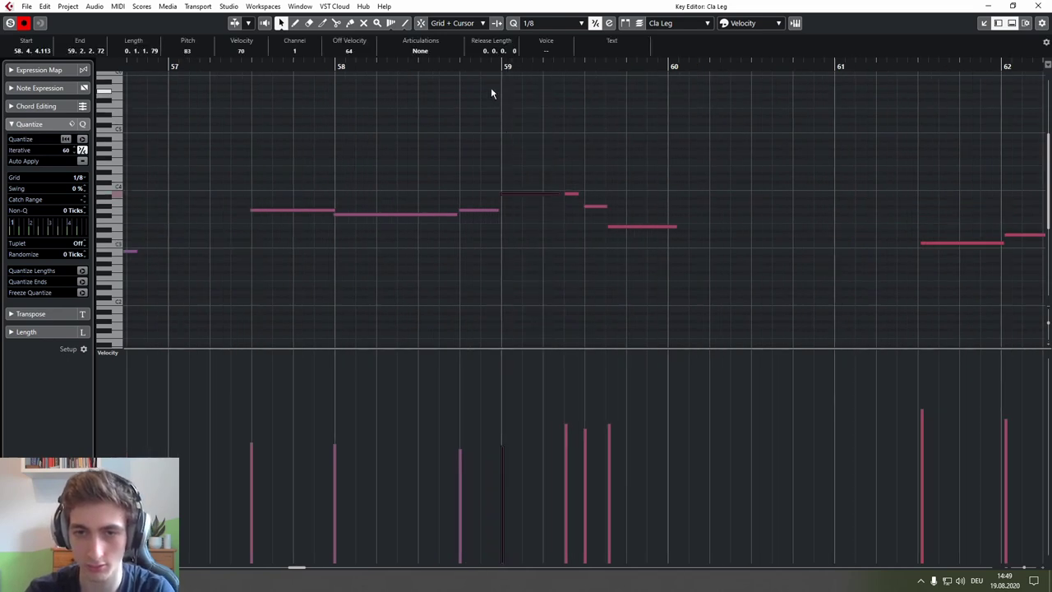
{"action": "key", "text": "space"}
{"action": "left_click", "coordinate": [568, 195]}
{"action": "key", "text": "Delete"}
{"action": "left_click_drag", "start_coordinate": [559, 195], "coordinate": [668, 210]}
{"action": "left_click", "coordinate": [577, 180]}
Step: Delete the clarinet's first two phrases between bars 54 and 60
{"action": "key", "text": "space"}
{"action": "key", "text": "space"}
{"action": "left_click_drag", "start_coordinate": [491, 214], "coordinate": [458, 216]}
{"action": "scroll", "coordinate": [481, 246], "scroll_direction": "down", "scroll_amount": 3}
{"action": "scroll", "coordinate": [482, 244], "scroll_direction": "down", "scroll_amount": 3}
{"action": "left_click", "coordinate": [492, 243]}
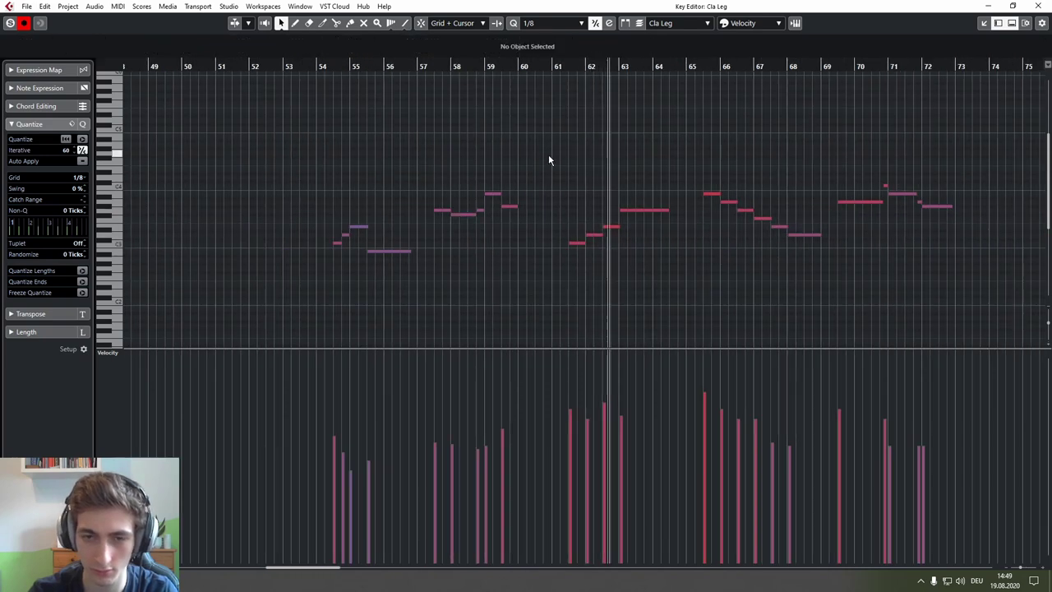
{"action": "left_click_drag", "start_coordinate": [548, 160], "coordinate": [337, 273]}
{"action": "key", "text": "Delete"}
Step: Show the clarinet's CC 11 (Expression) lane and draw a level of about 96 from mid-bar 61, fading between bars 63 and 64
{"action": "left_click_drag", "start_coordinate": [546, 167], "coordinate": [368, 184]}
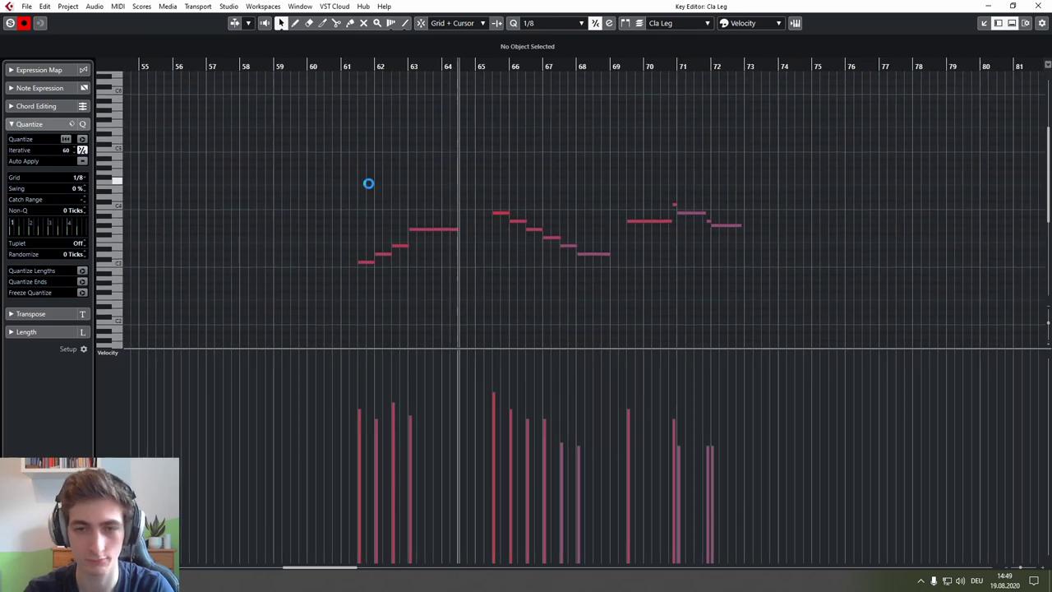
{"action": "left_click", "coordinate": [108, 352]}
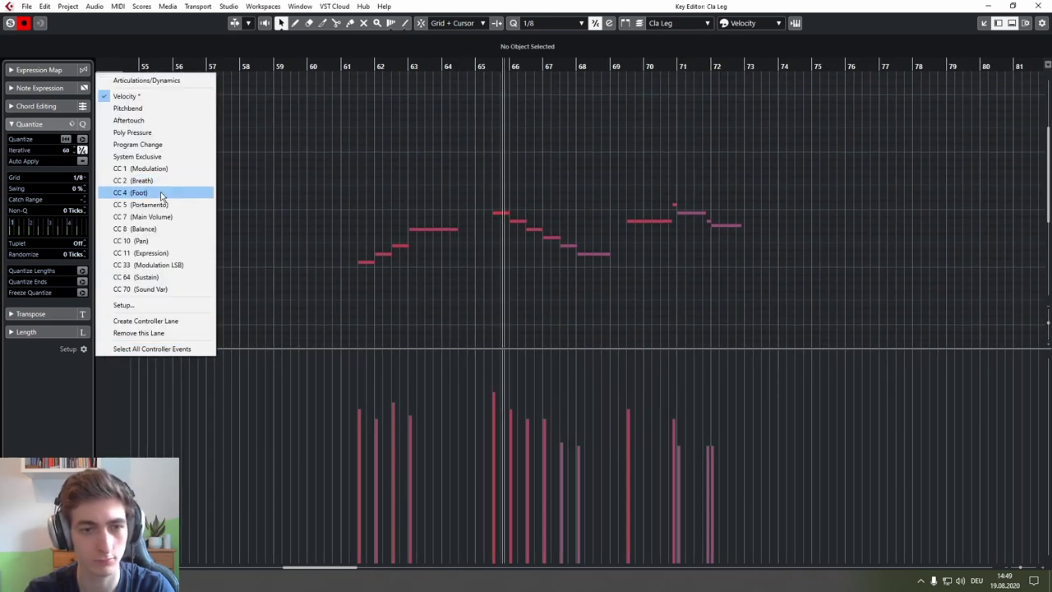
{"action": "left_click", "coordinate": [156, 252]}
{"action": "right_click", "coordinate": [311, 287]}
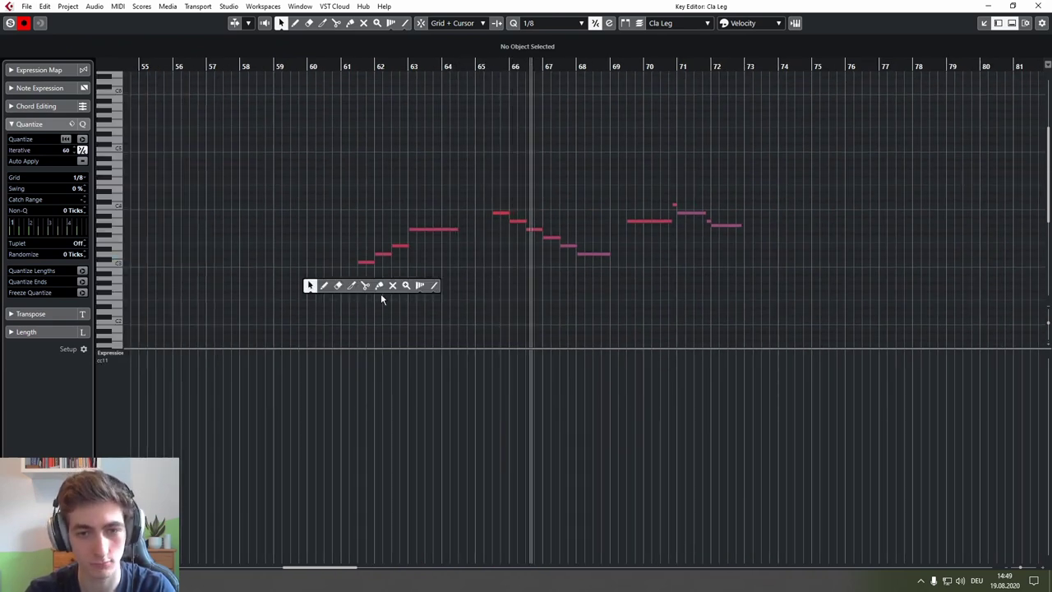
{"action": "left_click", "coordinate": [435, 286]}
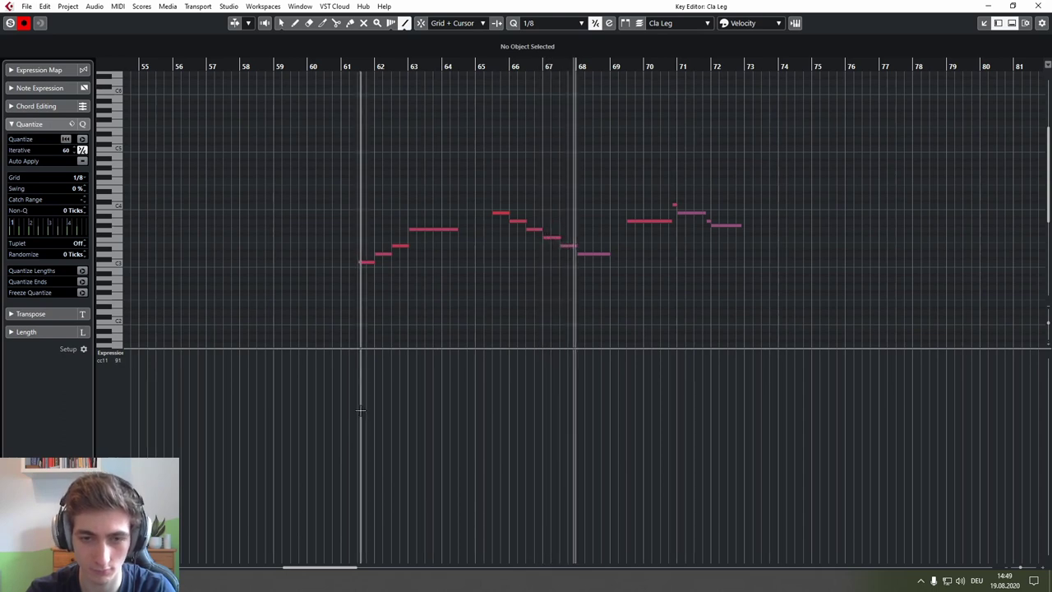
{"action": "mouse_move", "coordinate": [357, 399]}
{"action": "left_mouse_down"}
{"action": "mouse_move", "coordinate": [411, 399]}
{"action": "mouse_move", "coordinate": [441, 479]}
{"action": "mouse_move", "coordinate": [441, 546]}
{"action": "mouse_move", "coordinate": [455, 557]}
{"action": "mouse_move", "coordinate": [456, 502]}
{"action": "left_mouse_up"}
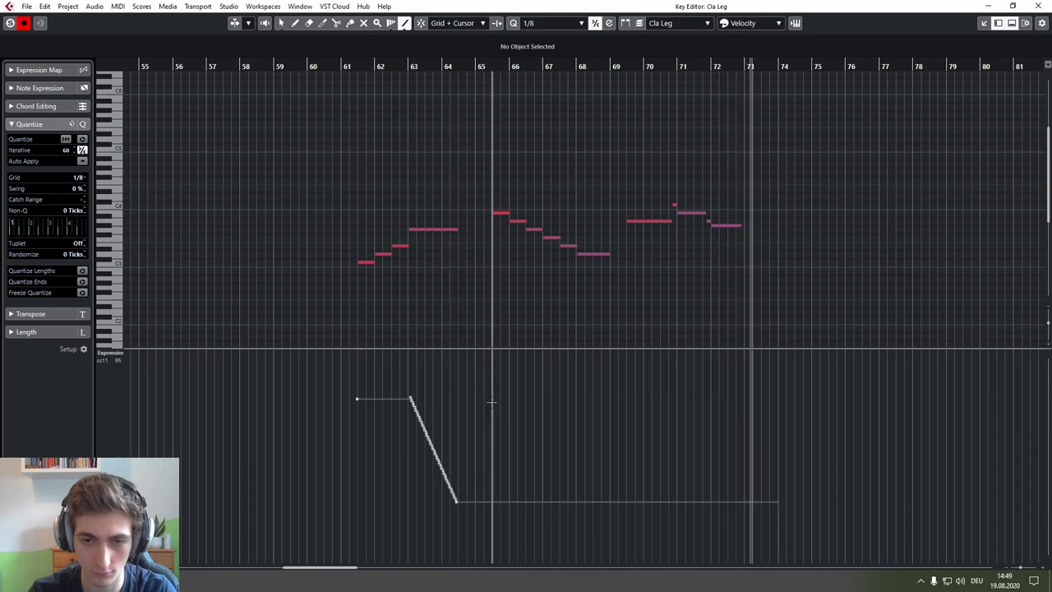
Step: Draw expression levels of about 94 from mid-bars 65 and 69, fading before bar 69 and from bar 72 to 73; close the editor
{"action": "mouse_move", "coordinate": [491, 405]}
{"action": "left_mouse_down"}
{"action": "mouse_move", "coordinate": [559, 411]}
{"action": "mouse_move", "coordinate": [606, 469]}
{"action": "mouse_move", "coordinate": [608, 507]}
{"action": "left_mouse_up"}
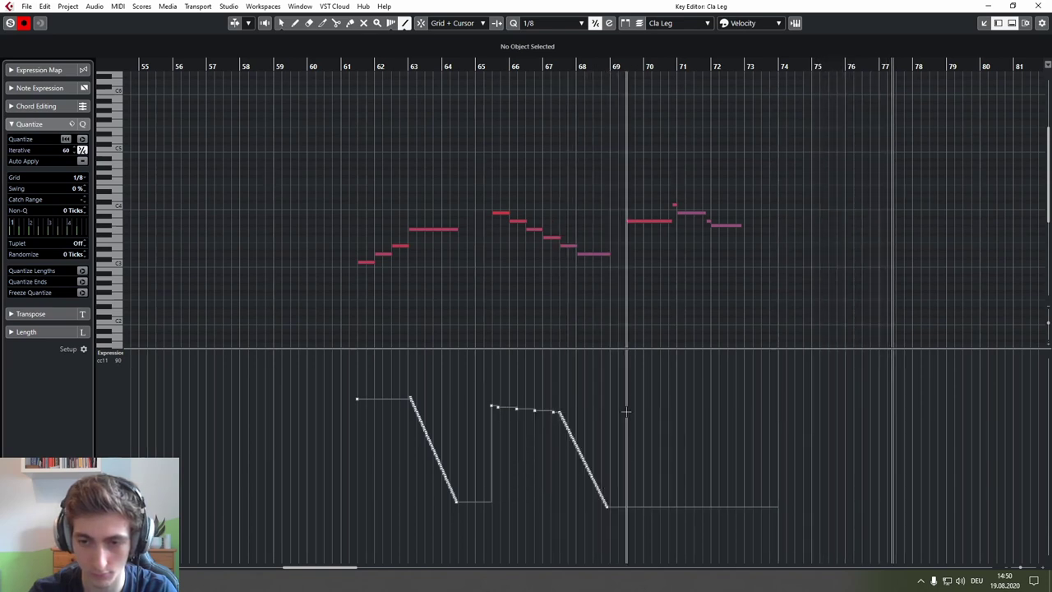
{"action": "mouse_move", "coordinate": [626, 403]}
{"action": "left_mouse_down"}
{"action": "mouse_move", "coordinate": [714, 403]}
{"action": "mouse_move", "coordinate": [745, 460]}
{"action": "mouse_move", "coordinate": [748, 497]}
{"action": "left_mouse_up"}
{"action": "key", "text": "1"}
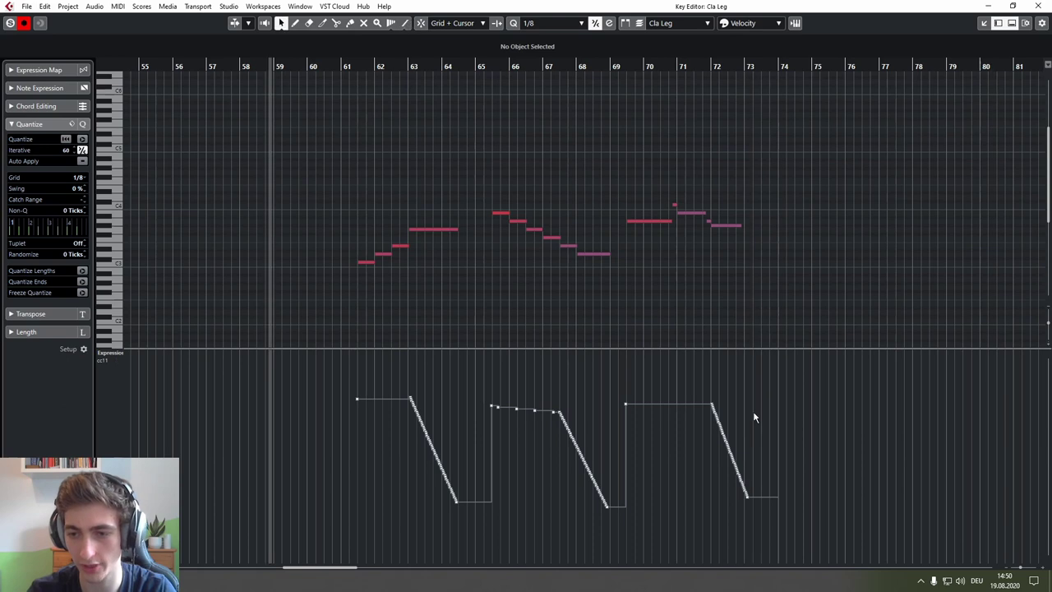
{"action": "left_click", "coordinate": [1037, 6]}
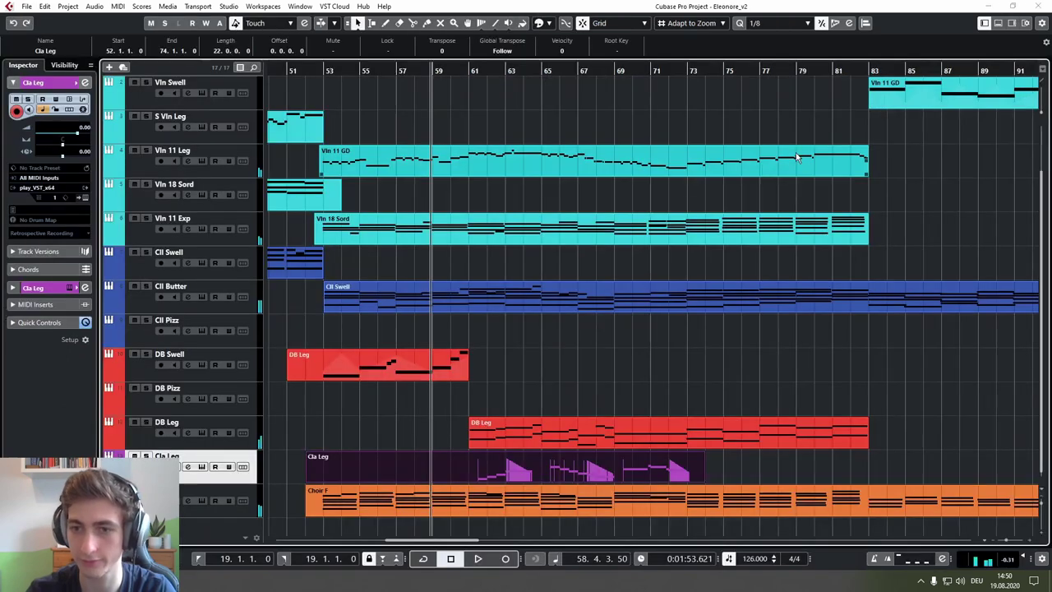
Step: Open the Vln 11 Leg part and move the start of the early long note exactly to bar 79
{"action": "left_click", "coordinate": [623, 174]}
{"action": "double_click", "coordinate": [608, 169]}
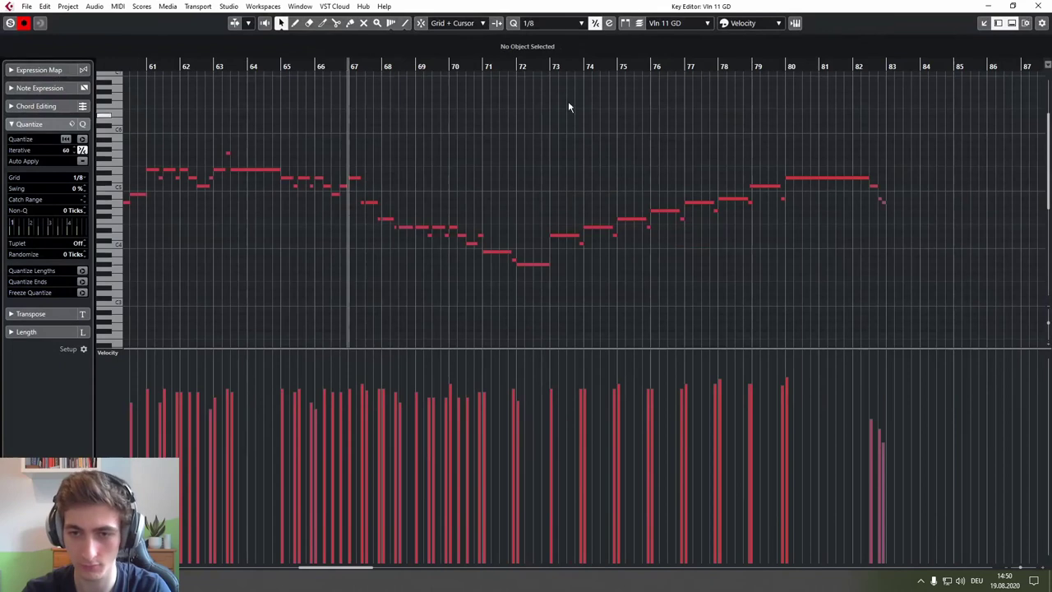
{"action": "left_click", "coordinate": [549, 66]}
{"action": "scroll", "coordinate": [492, 165], "scroll_direction": "up", "scroll_amount": 6}
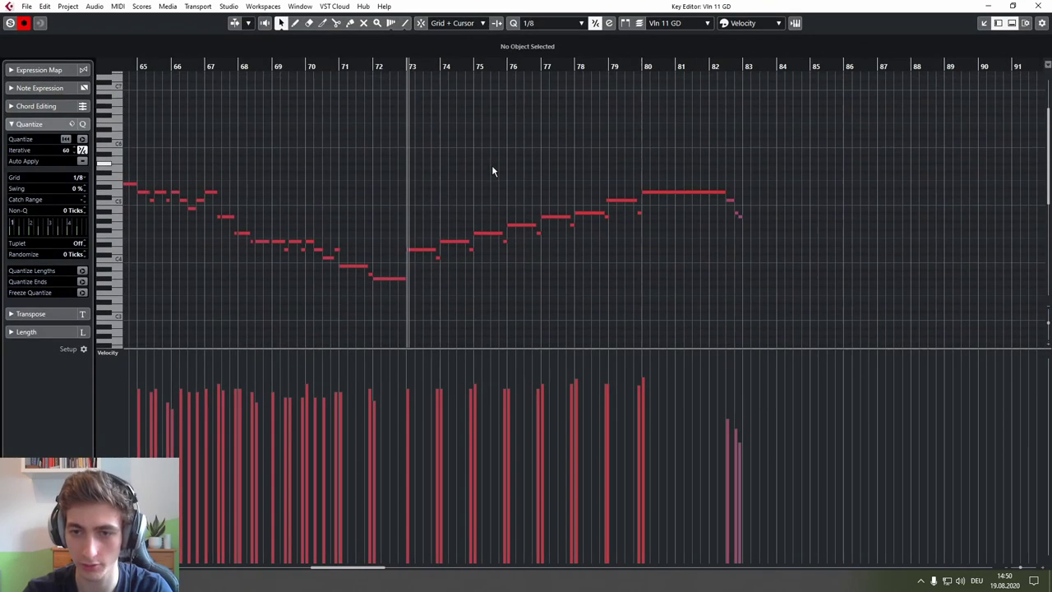
{"action": "left_click_drag", "start_coordinate": [536, 264], "coordinate": [391, 258]}
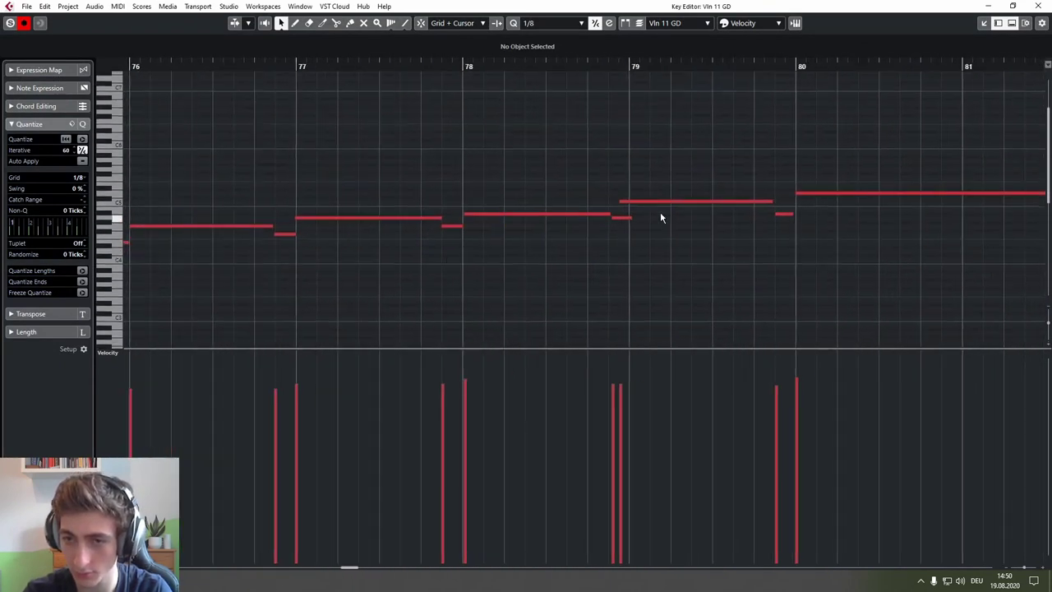
{"action": "left_click_drag", "start_coordinate": [621, 200], "coordinate": [630, 217]}
{"action": "left_click", "coordinate": [658, 240]}
Step: Trim the long note of bar 78 and start the short note before bar 79 slightly earlier
{"action": "scroll", "coordinate": [800, 259], "scroll_direction": "down", "scroll_amount": 3}
{"action": "left_click_drag", "start_coordinate": [613, 265], "coordinate": [744, 261]}
{"action": "scroll", "coordinate": [488, 253], "scroll_direction": "up", "scroll_amount": 2}
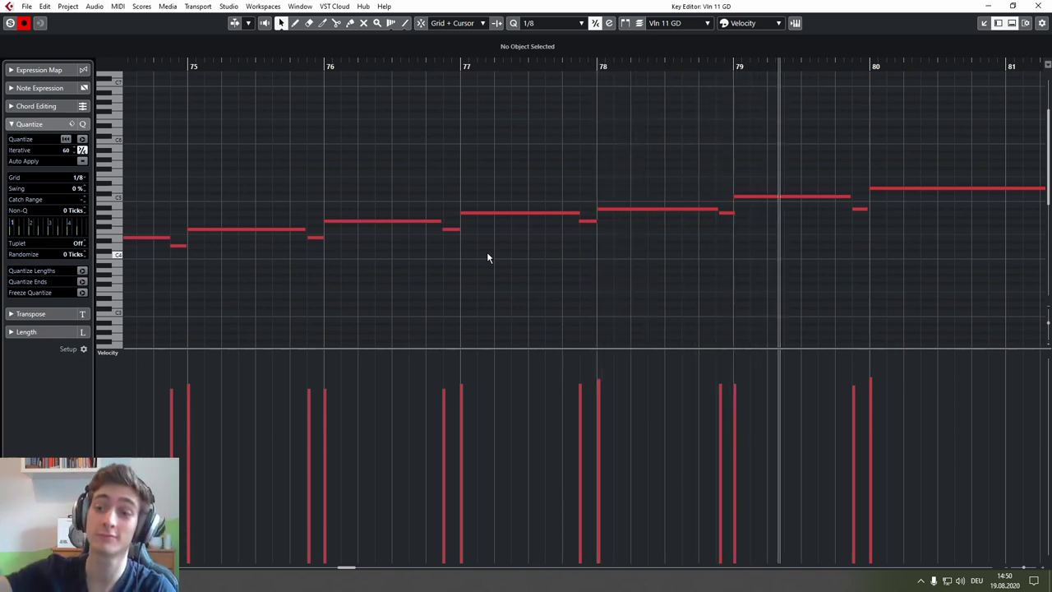
{"action": "left_click_drag", "start_coordinate": [716, 210], "coordinate": [713, 215]}
{"action": "scroll", "coordinate": [777, 233], "scroll_direction": "down", "scroll_amount": 3}
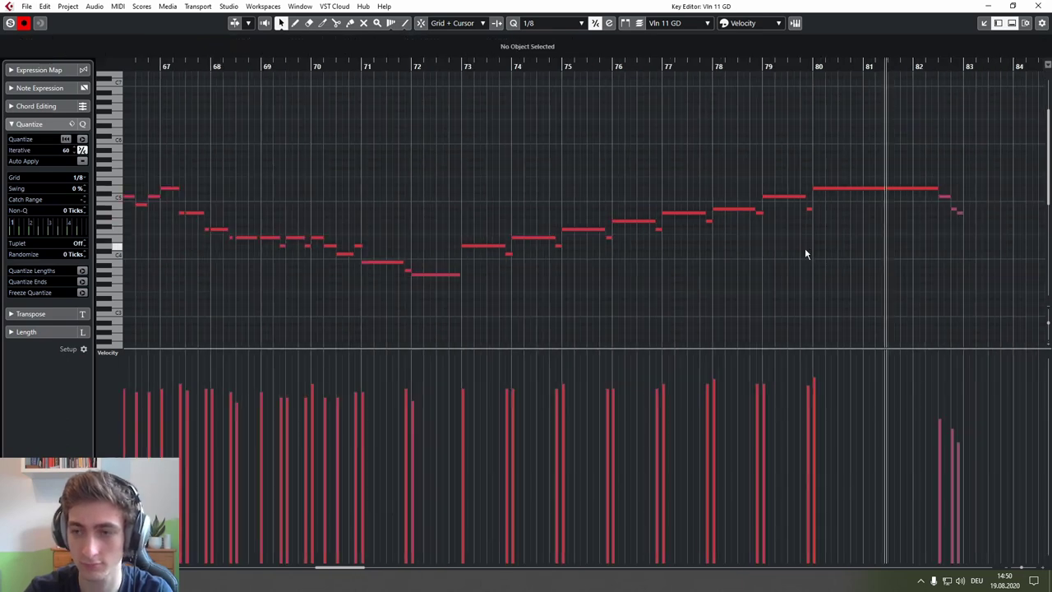
Step: Delete the three descending notes in bar 82, extend the long note from bar 80 to bar 83 and close the editor
{"action": "left_click_drag", "start_coordinate": [807, 247], "coordinate": [642, 254]}
{"action": "scroll", "coordinate": [734, 252], "scroll_direction": "up", "scroll_amount": 2}
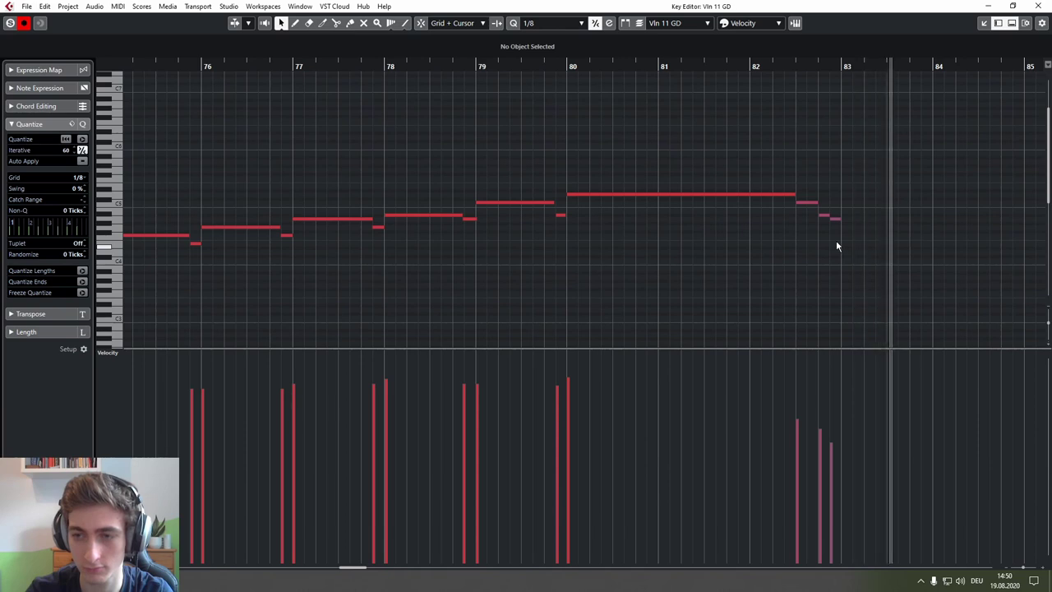
{"action": "left_click_drag", "start_coordinate": [851, 217], "coordinate": [814, 251]}
{"action": "key", "text": "Delete"}
{"action": "left_click_drag", "start_coordinate": [795, 195], "coordinate": [838, 196]}
{"action": "left_click", "coordinate": [751, 130]}
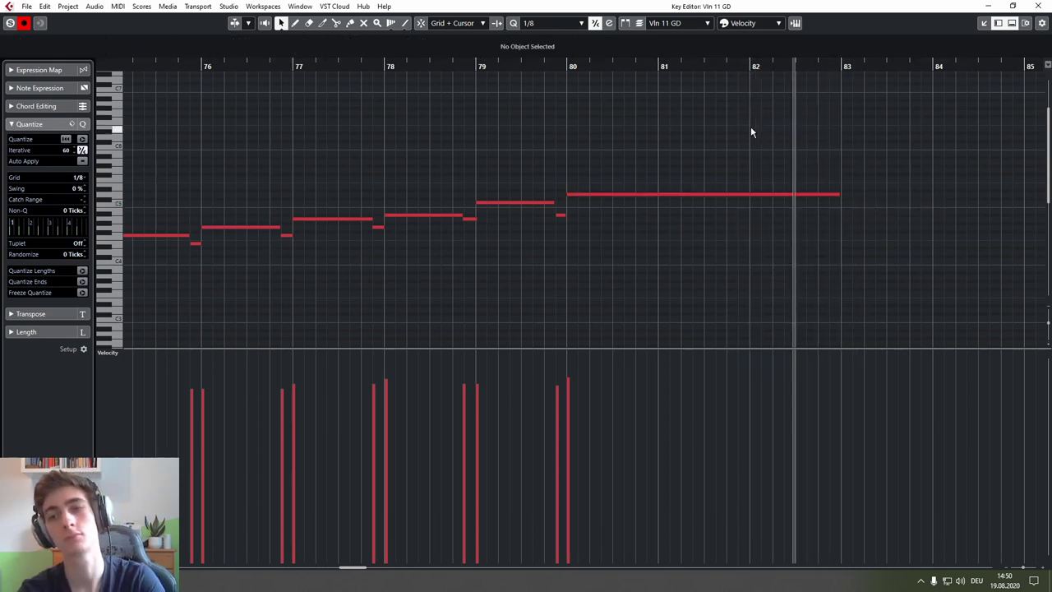
{"action": "right_click", "coordinate": [679, 262]}
{"action": "left_click", "coordinate": [590, 266]}
{"action": "left_click", "coordinate": [1039, 6]}
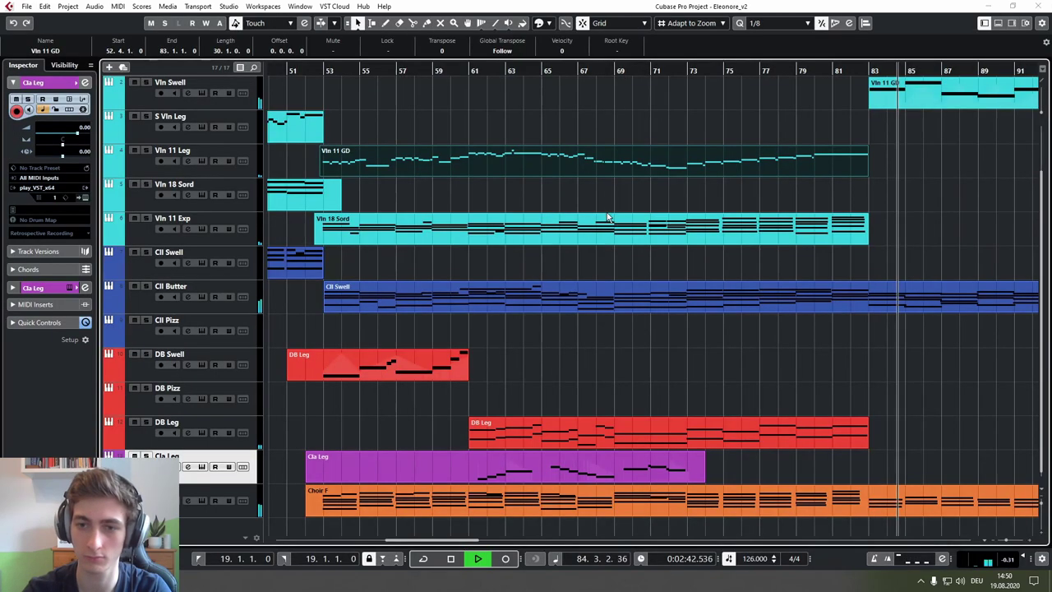
Step: Split the Cla Leg part at bar 61 and delete the empty section before it
{"action": "left_click", "coordinate": [555, 198]}
{"action": "key", "text": "space"}
{"action": "left_click", "coordinate": [470, 73]}
{"action": "left_click", "coordinate": [471, 465], "text": "alt"}
{"action": "left_click", "coordinate": [459, 463]}
{"action": "key", "text": "Delete"}
{"action": "left_click", "coordinate": [534, 384]}
Step: Play from bar 61 and lower the Cla Leg track's volume, first to -3 and finally to -2
{"action": "key", "text": "space"}
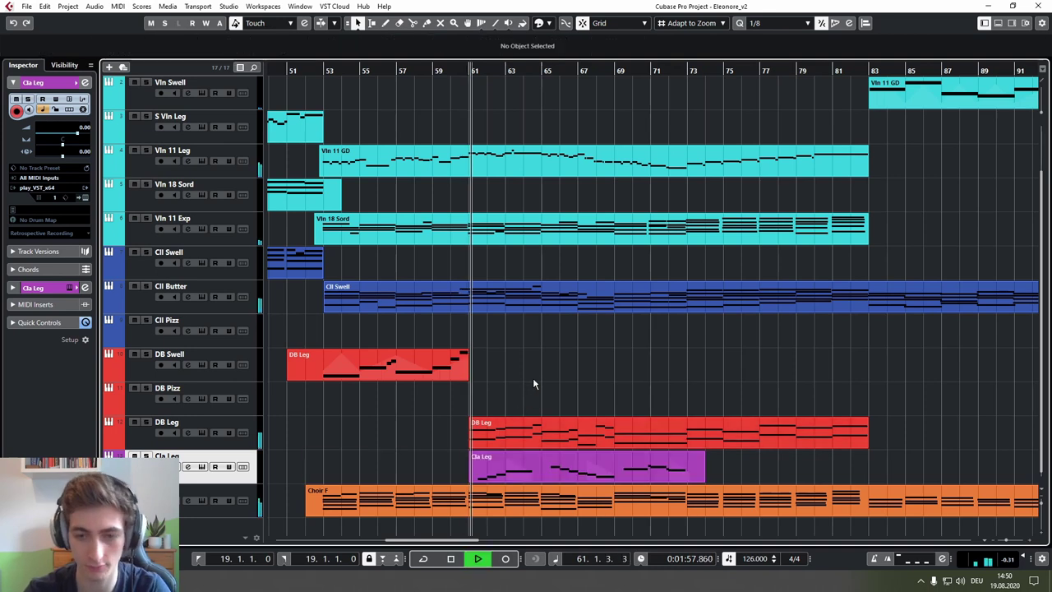
{"action": "double_click", "coordinate": [83, 129]}
{"action": "type", "text": "-3"}
{"action": "key", "text": "Return"}
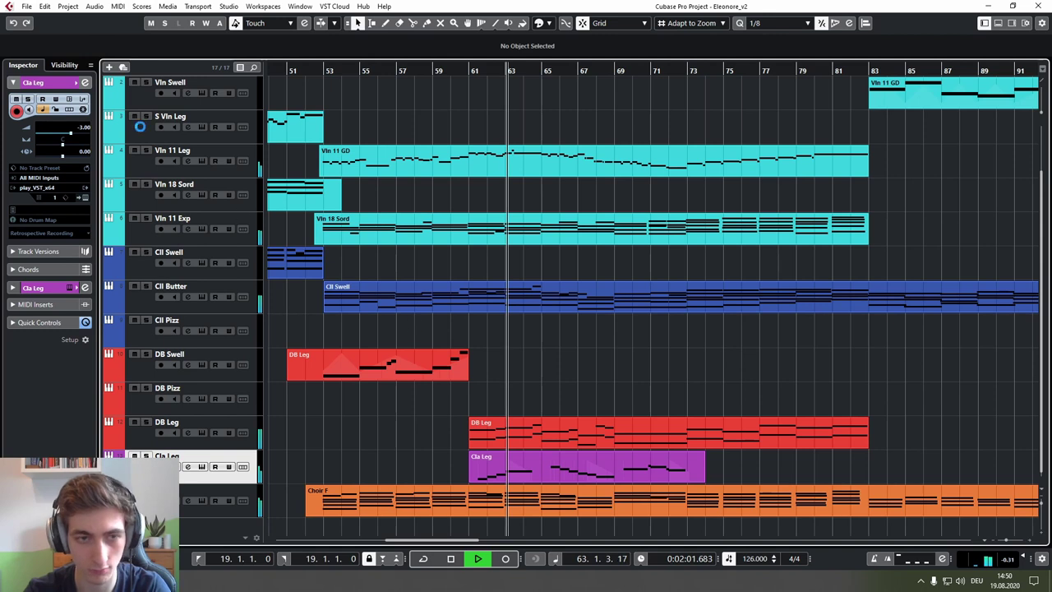
{"action": "double_click", "coordinate": [82, 129]}
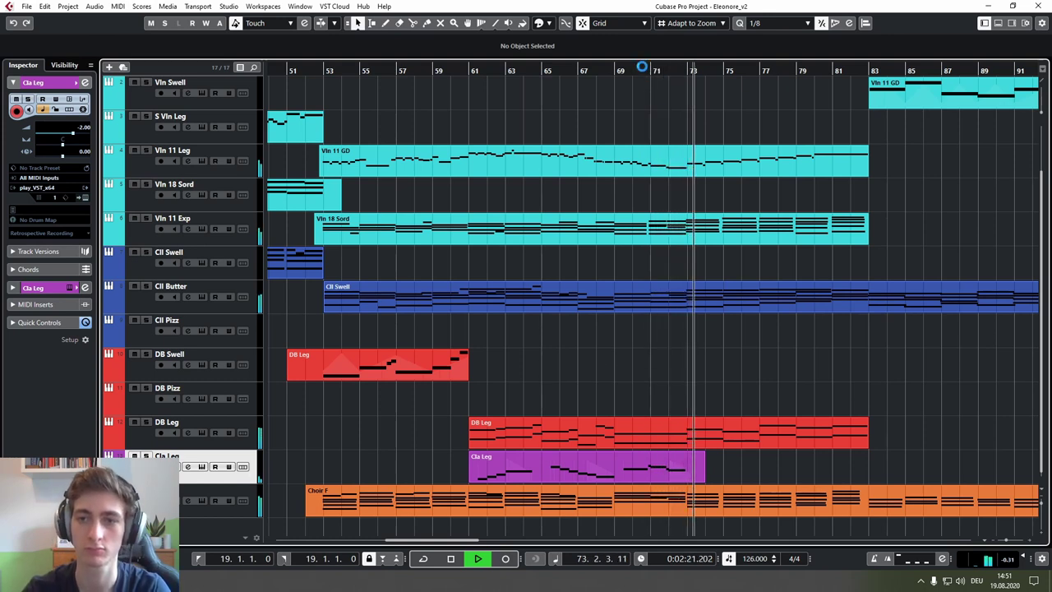
Step: Stop playback and try recording a continuation of the clarinet line on the Cla Leg track from bar 71
{"action": "key", "text": "space"}
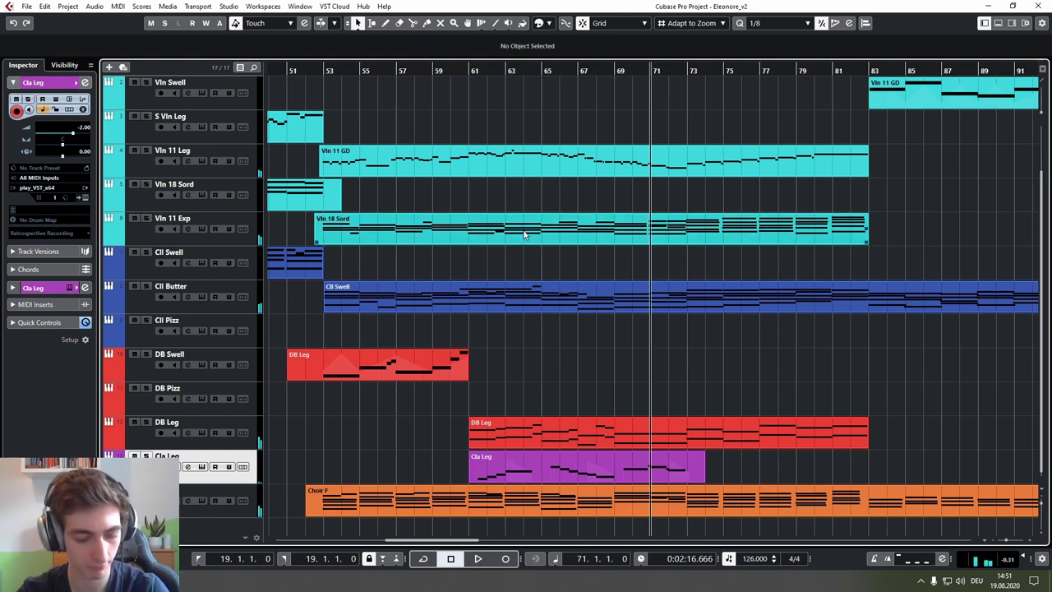
{"action": "key", "text": "KP_Multiply"}
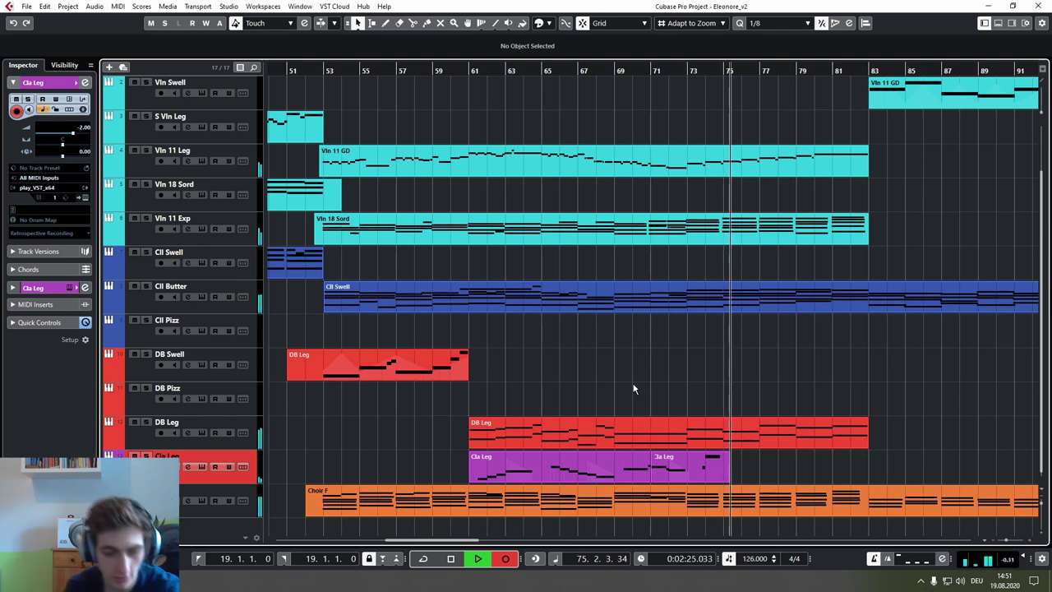
{"action": "key", "text": "space"}
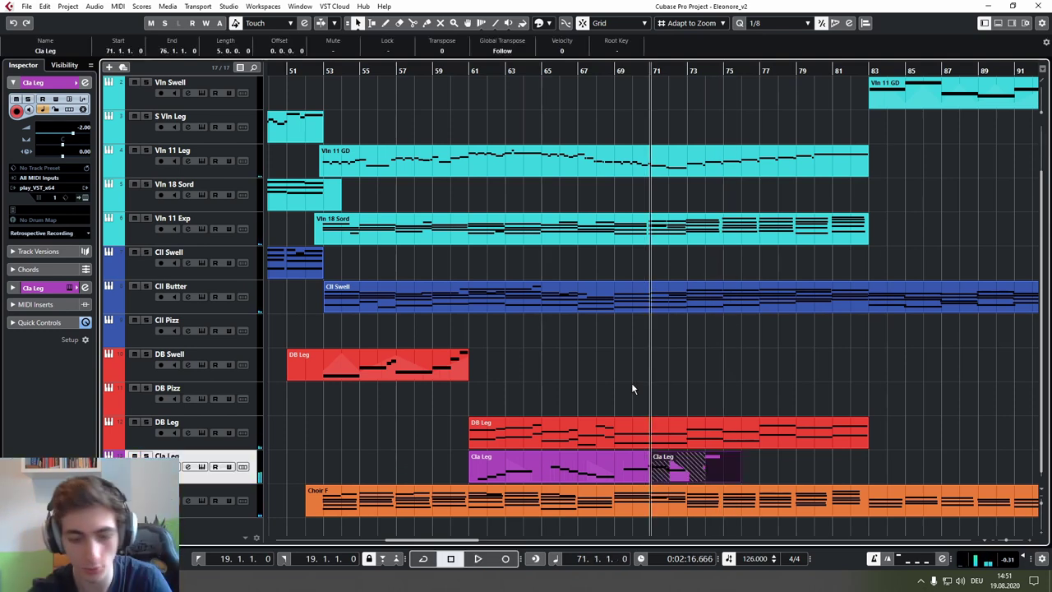
Step: In the Cla Leg part, draw a rising expression ramp from the middle of bar 73 to bar 74 and close the editor
{"action": "key", "text": "Return"}
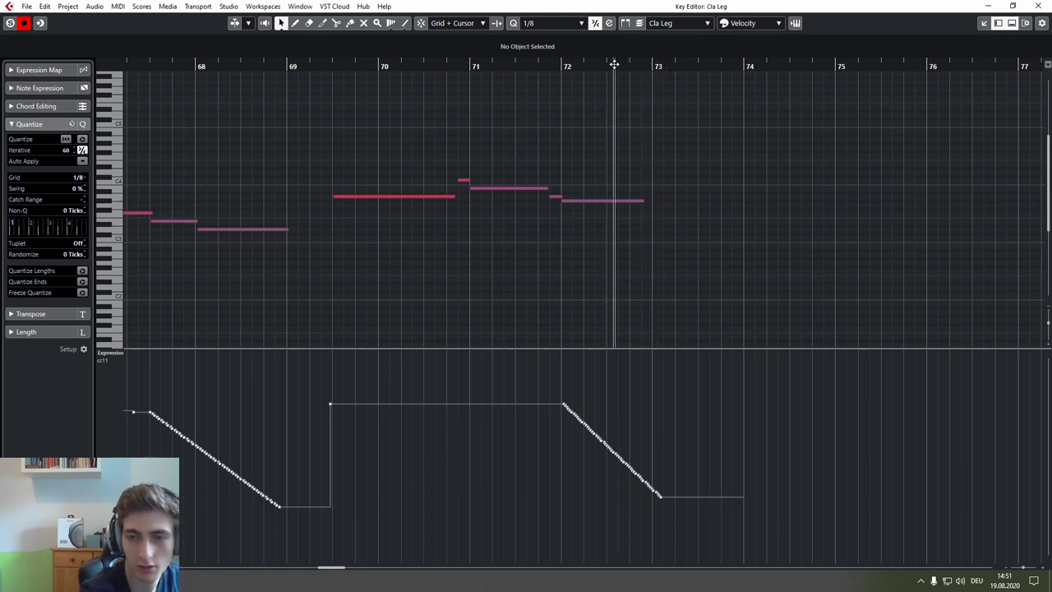
{"action": "right_click", "coordinate": [683, 448]}
{"action": "left_click", "coordinate": [768, 475]}
{"action": "left_click_drag", "start_coordinate": [698, 496], "coordinate": [742, 393]}
{"action": "key", "text": "Return"}
Step: Record the next clarinet phrase on the Cla Leg track from bar 72 through the end of bar 82
{"action": "key", "text": "space"}
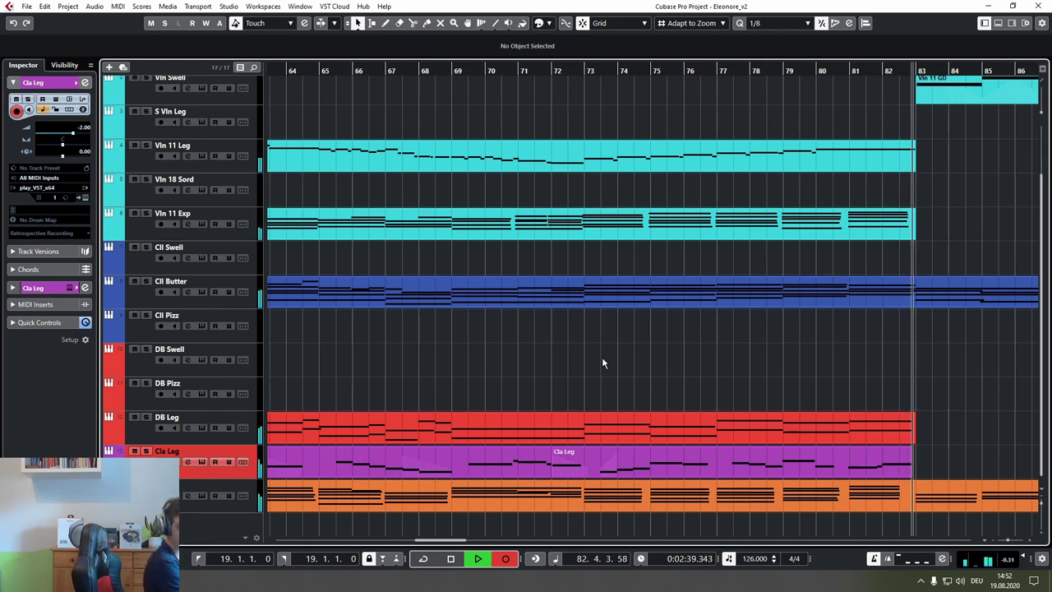
{"action": "key", "text": "space"}
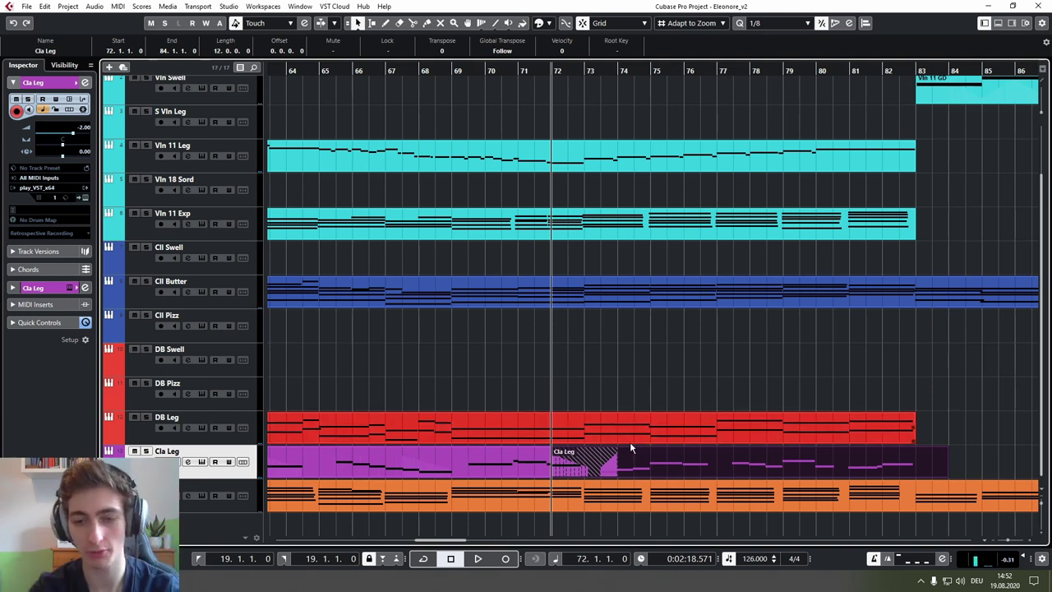
{"action": "left_click", "coordinate": [513, 465]}
{"action": "left_click", "coordinate": [592, 401]}
Step: Play the newly recorded Cla Leg part soloed from the middle of bar 73, quantize all its notes and close the editor
{"action": "left_click", "coordinate": [661, 456]}
{"action": "left_click", "coordinate": [601, 71]}
{"action": "scroll", "coordinate": [649, 350], "scroll_direction": "up", "scroll_amount": 3}
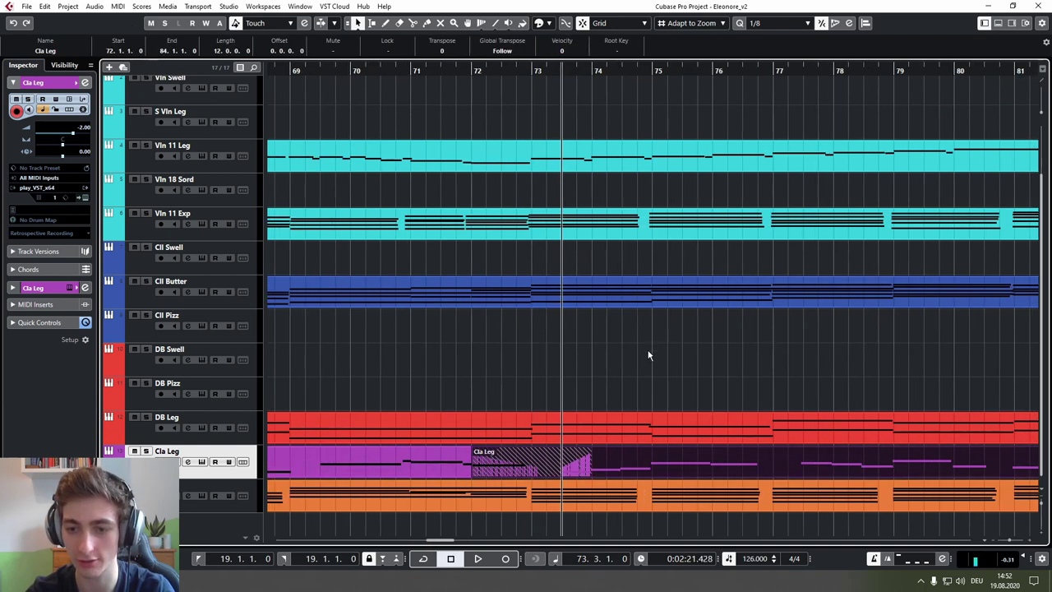
{"action": "left_click_drag", "start_coordinate": [650, 365], "coordinate": [525, 361]}
{"action": "key", "text": "space"}
{"action": "key", "text": "s"}
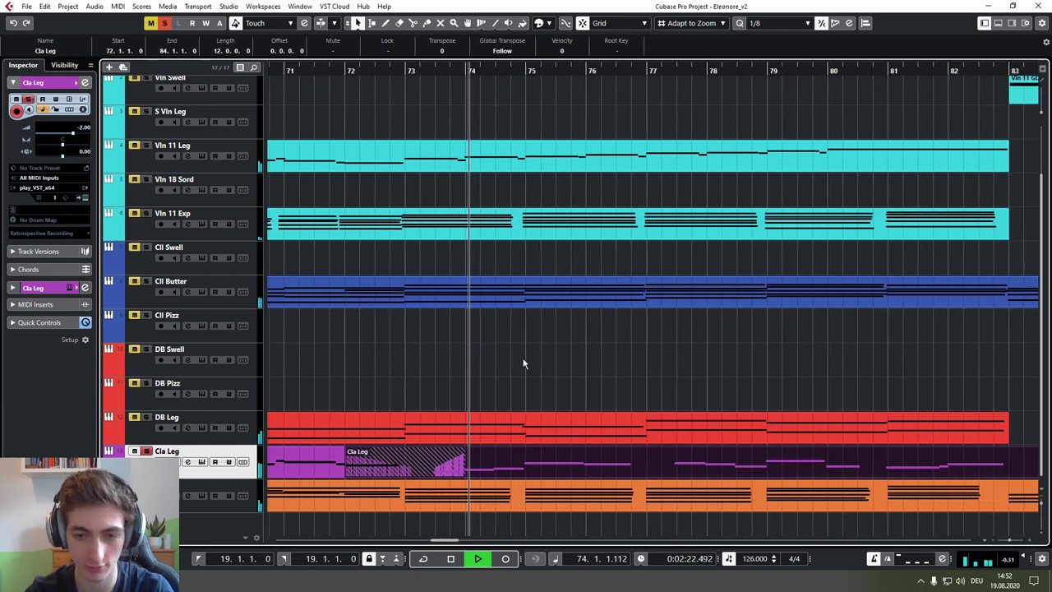
{"action": "key", "text": "Return"}
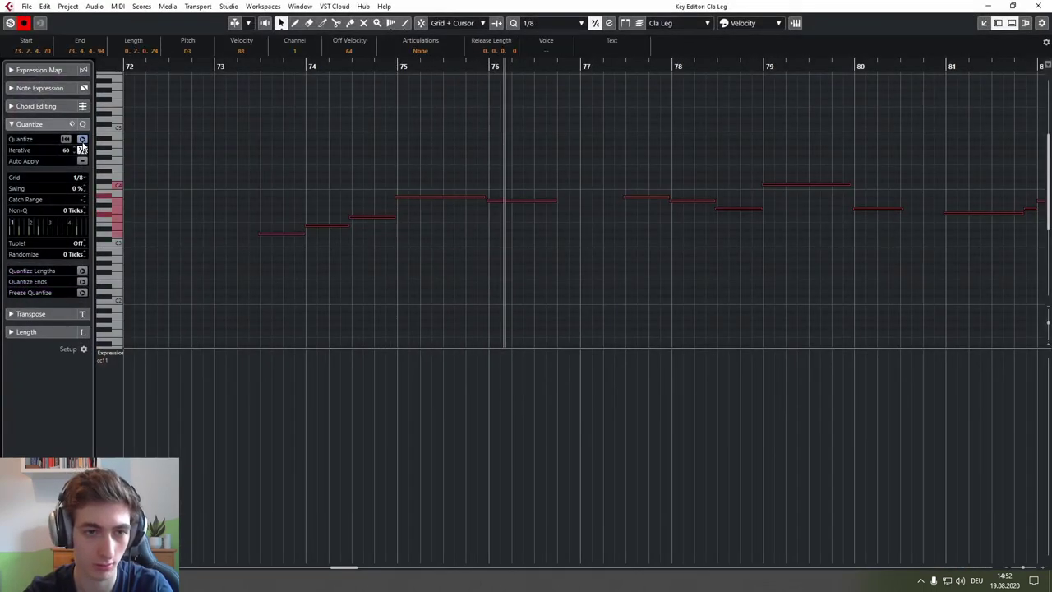
{"action": "key", "text": "Return"}
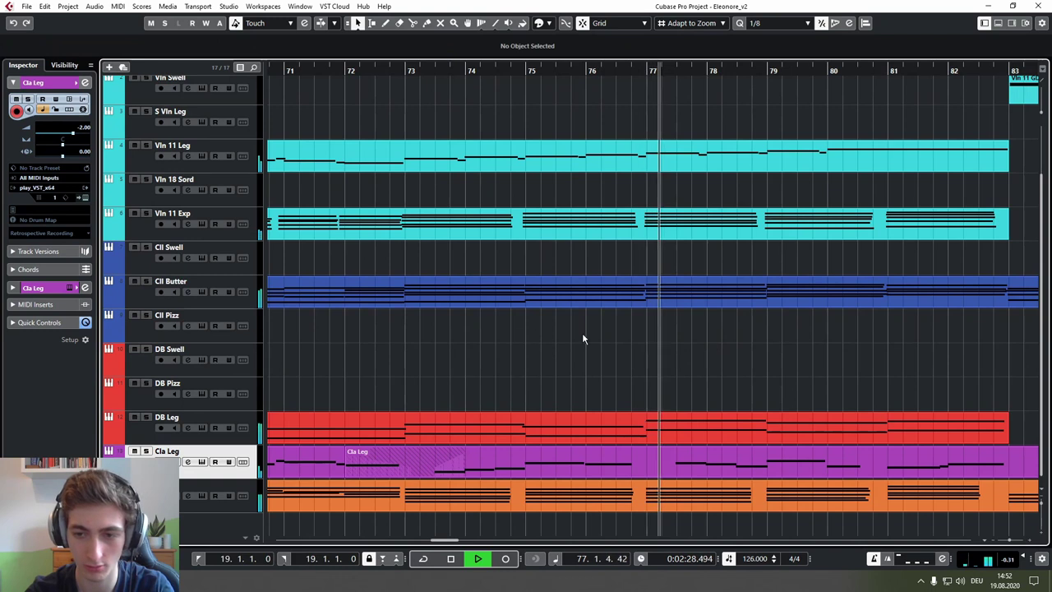
Step: Reopen the new Cla Leg part, shorten the G3 note at bar 80 to about one beat and copy it to beat 2
{"action": "left_click_drag", "start_coordinate": [582, 333], "coordinate": [466, 327]}
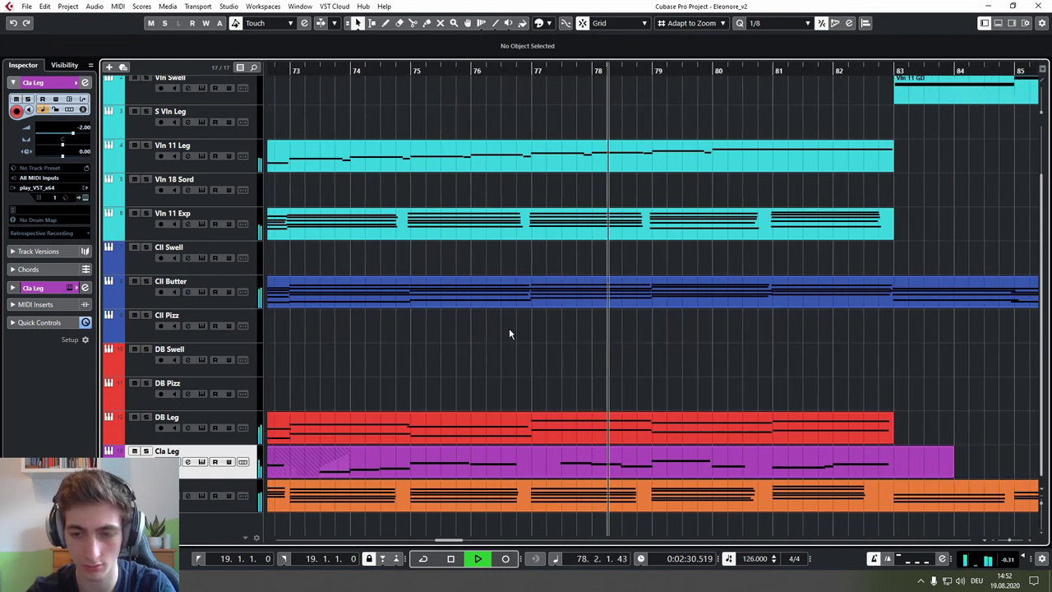
{"action": "scroll", "coordinate": [509, 328], "scroll_direction": "down", "scroll_amount": 3}
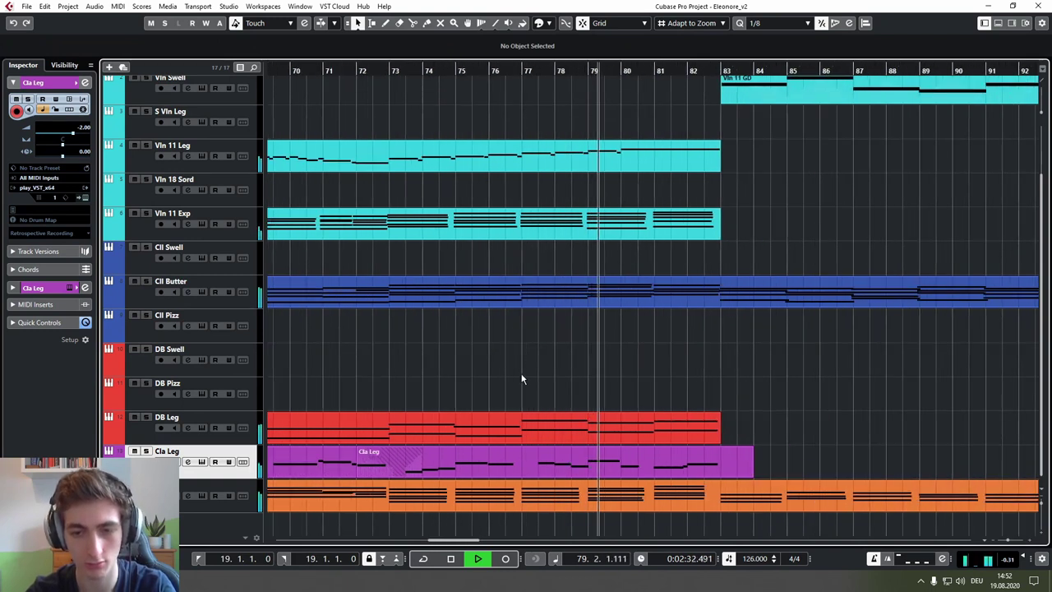
{"action": "left_click_drag", "start_coordinate": [489, 384], "coordinate": [536, 388]}
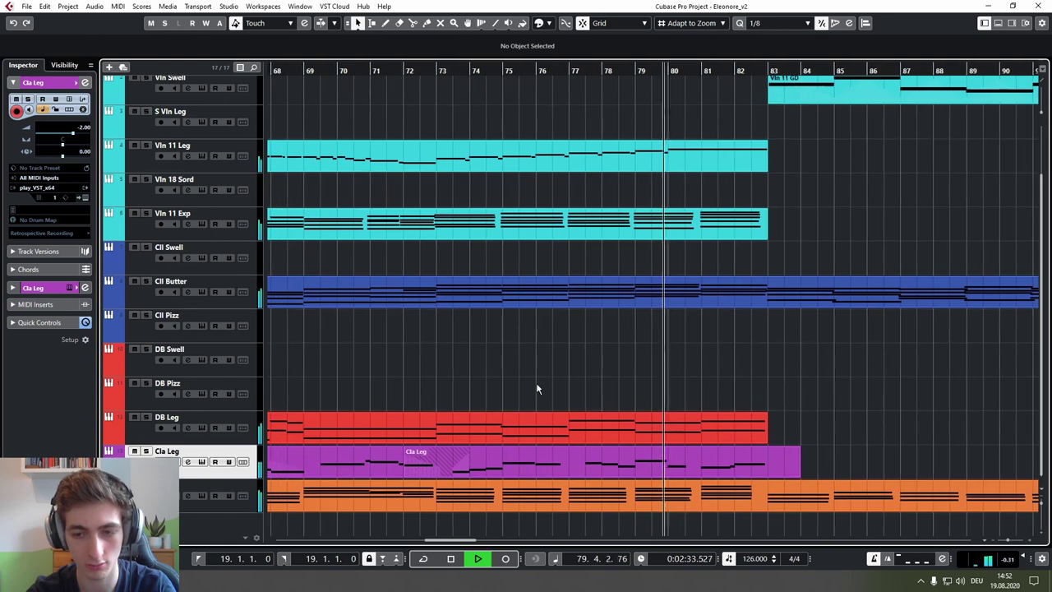
{"action": "left_click", "coordinate": [567, 459]}
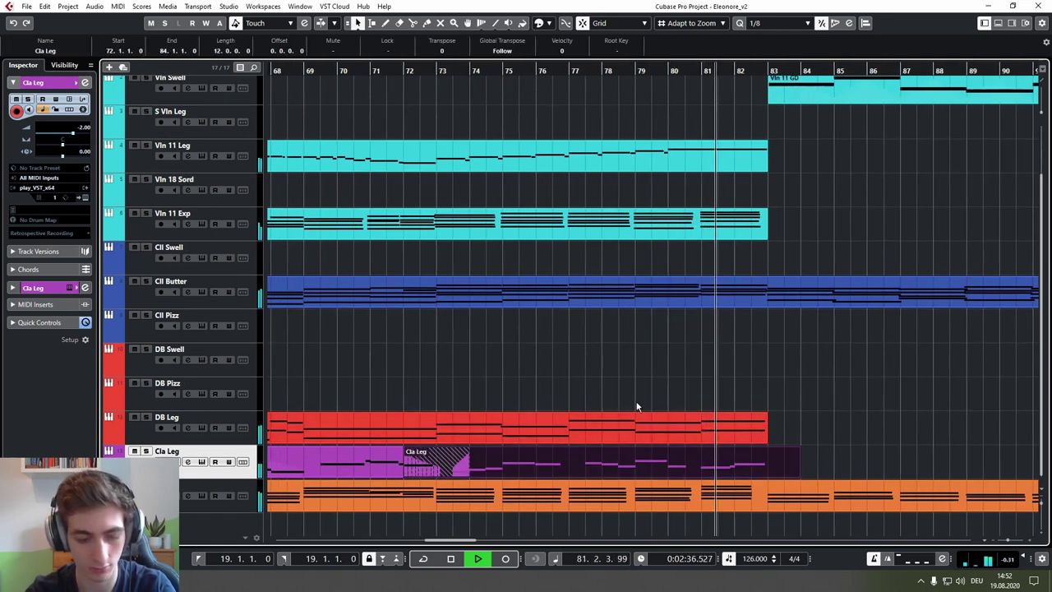
{"action": "key", "text": "Return"}
{"action": "scroll", "coordinate": [842, 261], "scroll_direction": "down", "scroll_amount": 1}
{"action": "left_click_drag", "start_coordinate": [858, 254], "coordinate": [598, 239]}
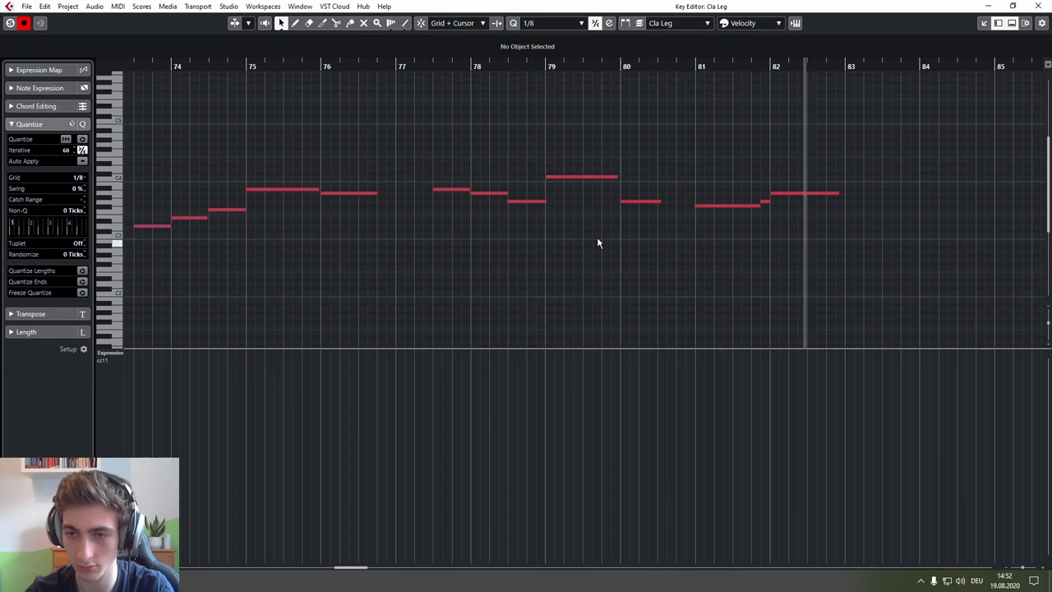
{"action": "left_click", "coordinate": [624, 66]}
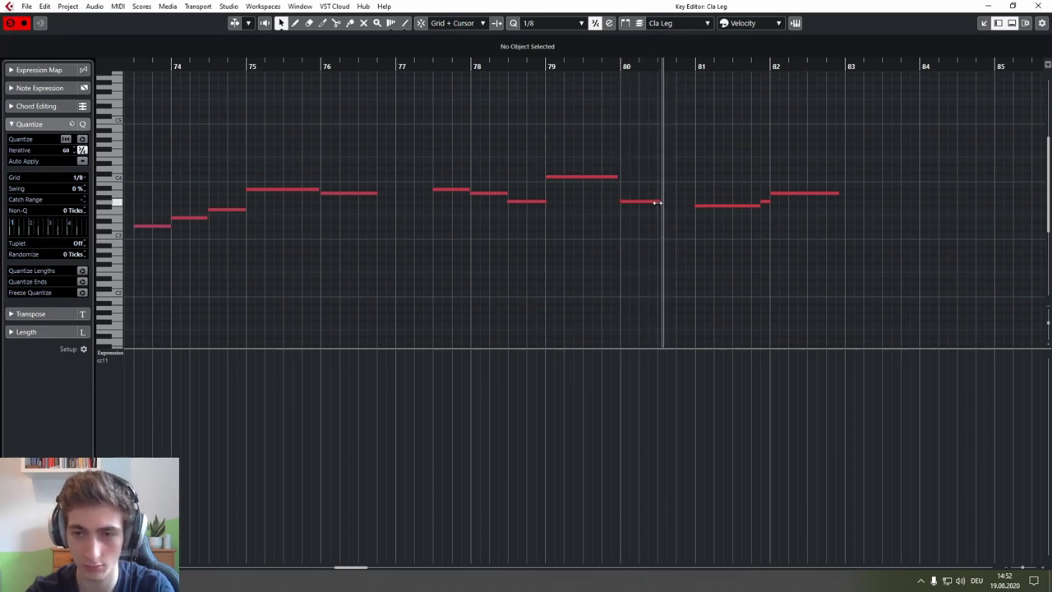
{"action": "left_click_drag", "start_coordinate": [657, 202], "coordinate": [654, 203]}
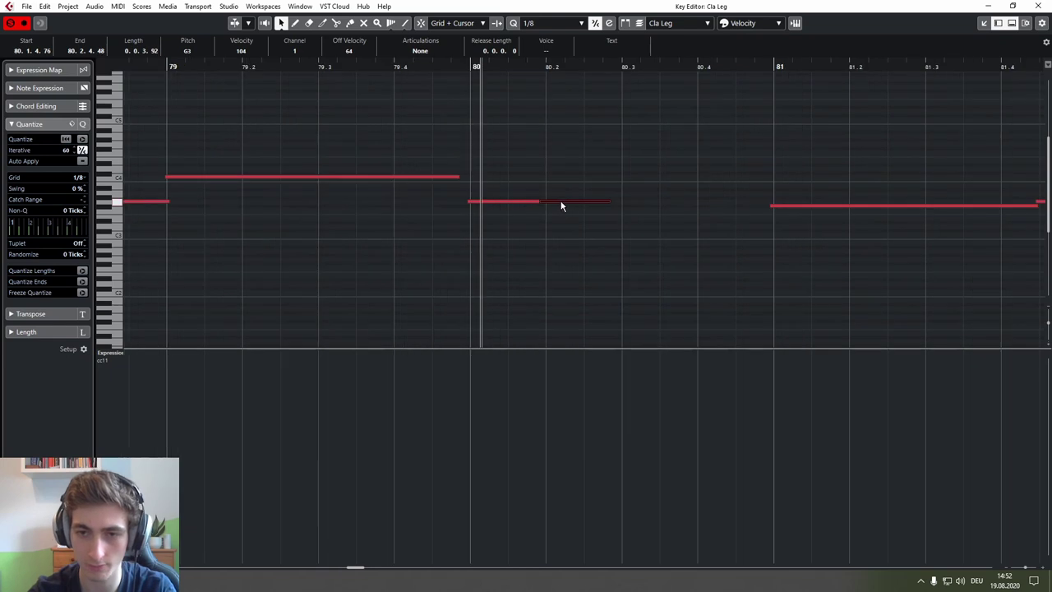
{"action": "left_click_drag", "start_coordinate": [564, 201], "coordinate": [569, 200]}
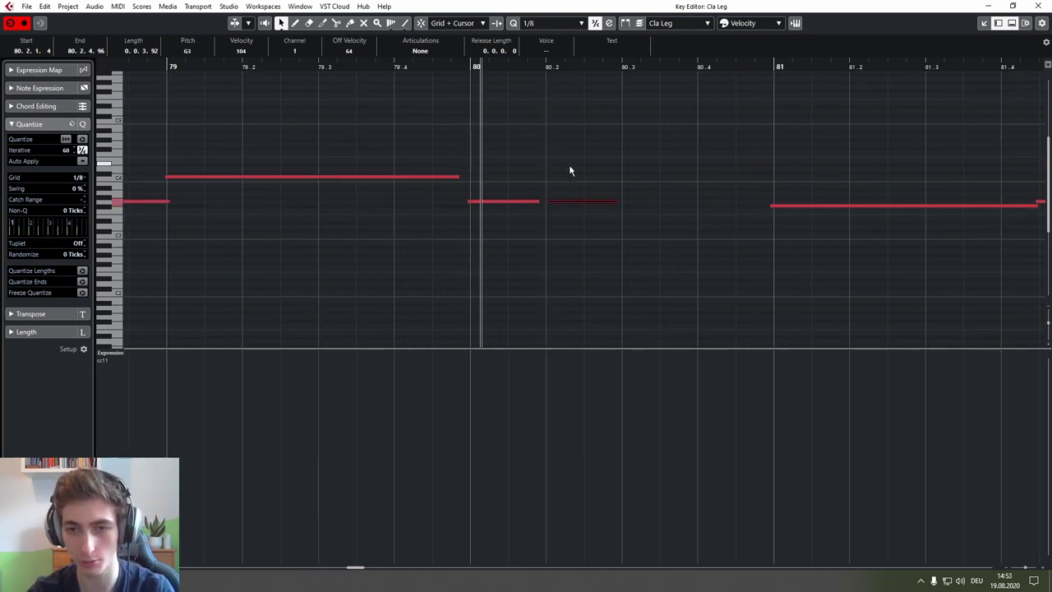
Step: Lower the copied note on beat 2 of bar 80 to D#3 and add another copy on beat 3 at D3
{"action": "key", "text": "Down"}
{"action": "key", "text": "Down"}
{"action": "key", "text": "Down"}
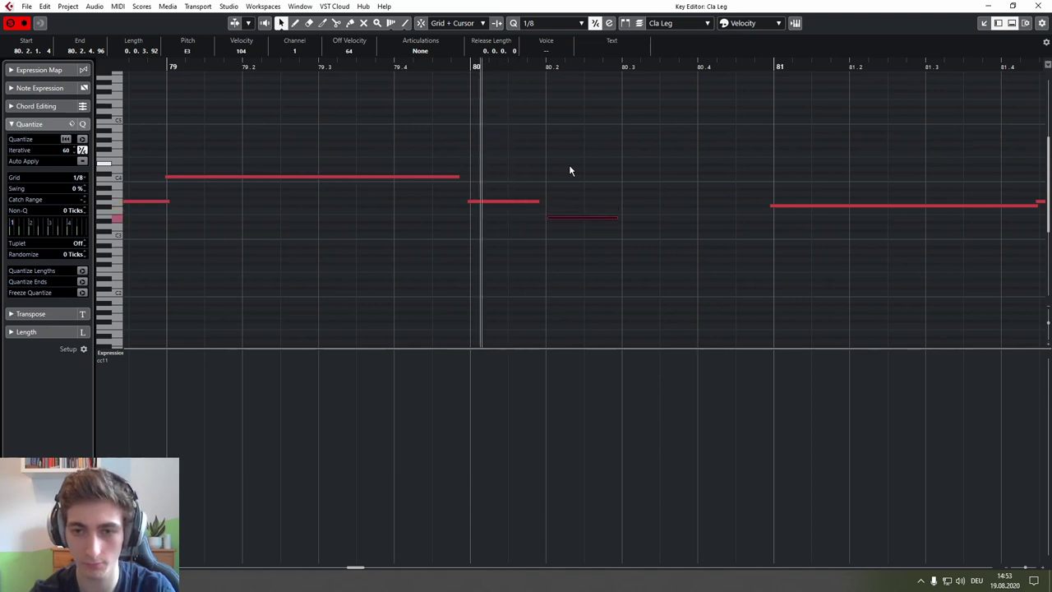
{"action": "key", "text": "Down"}
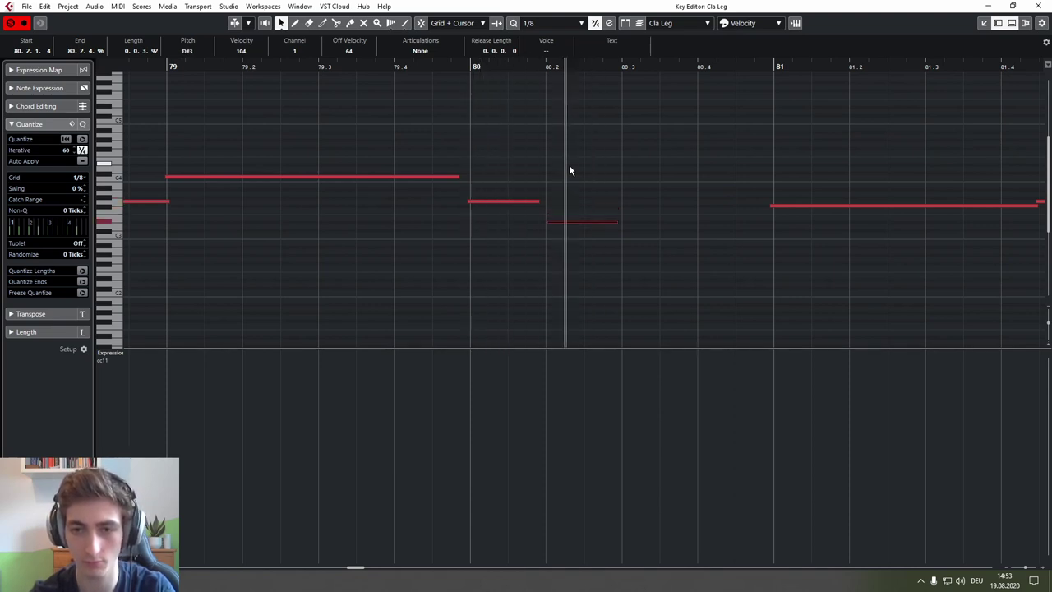
{"action": "left_click_drag", "start_coordinate": [558, 222], "coordinate": [635, 224]}
{"action": "key", "text": "Down"}
{"action": "key", "text": "Down"}
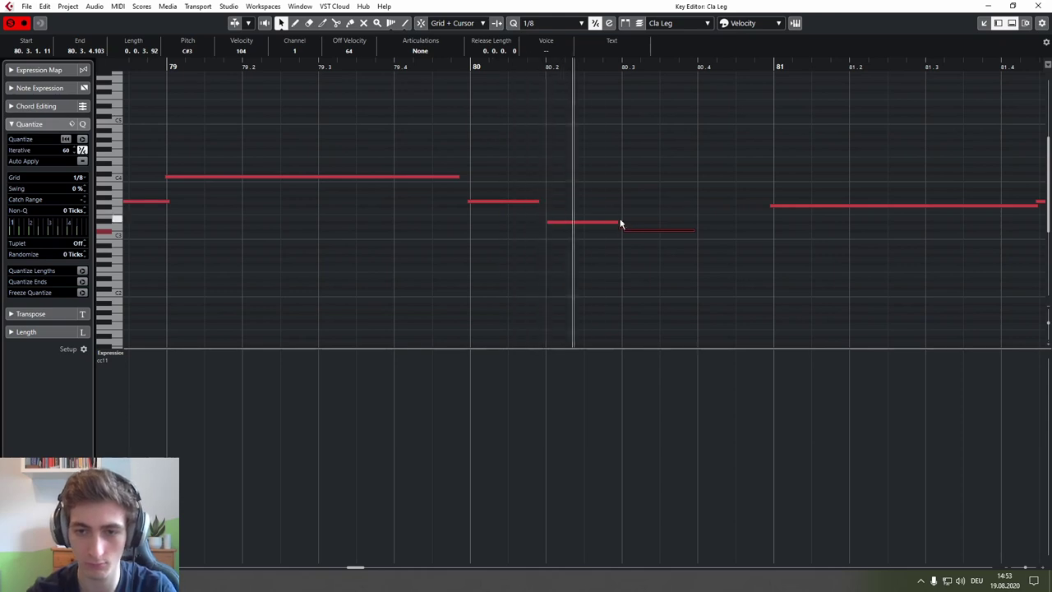
{"action": "left_click", "coordinate": [606, 222]}
{"action": "left_click", "coordinate": [645, 219]}
Step: Play back the revised clarinet phrase, deselect its notes and choose the Line tool for drawing expression
{"action": "key", "text": "space"}
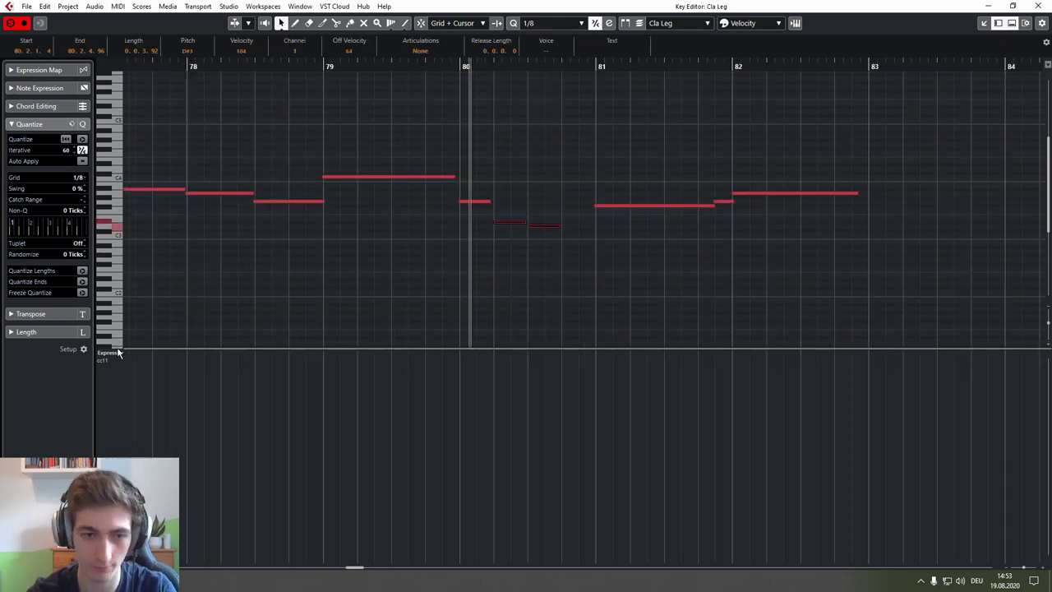
{"action": "left_click", "coordinate": [108, 352]}
{"action": "left_click", "coordinate": [407, 268]}
{"action": "key", "text": "g"}
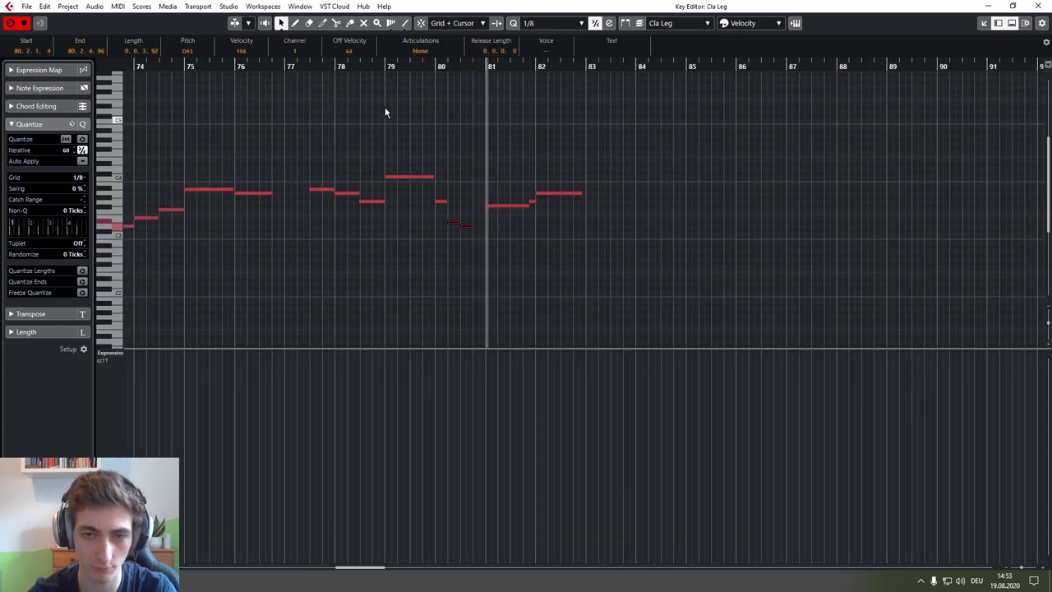
{"action": "key", "text": "g"}
{"action": "left_click_drag", "start_coordinate": [379, 117], "coordinate": [512, 135]}
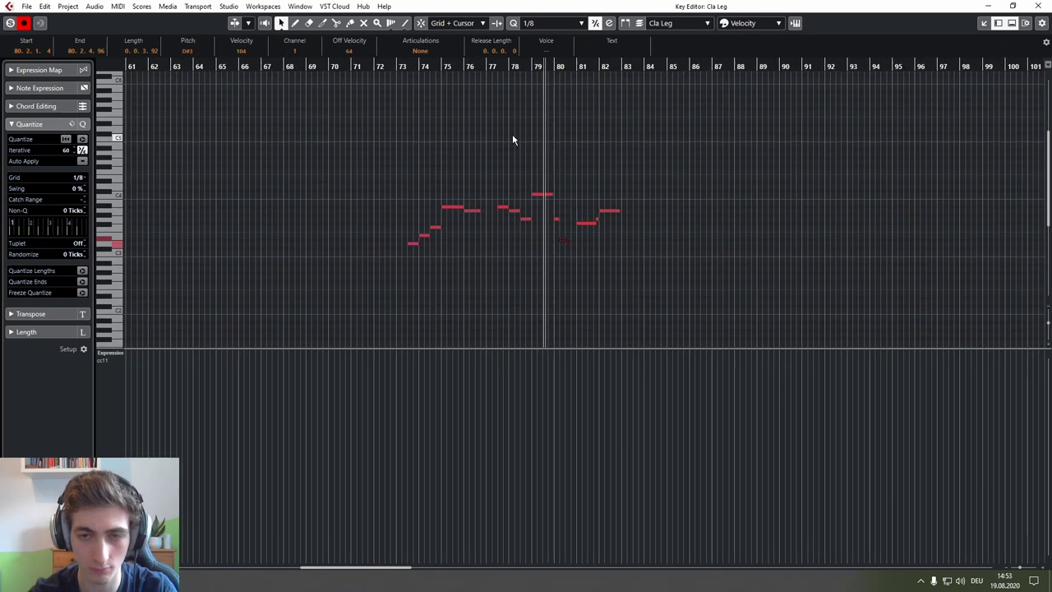
{"action": "scroll", "coordinate": [451, 160], "scroll_direction": "up", "scroll_amount": 2}
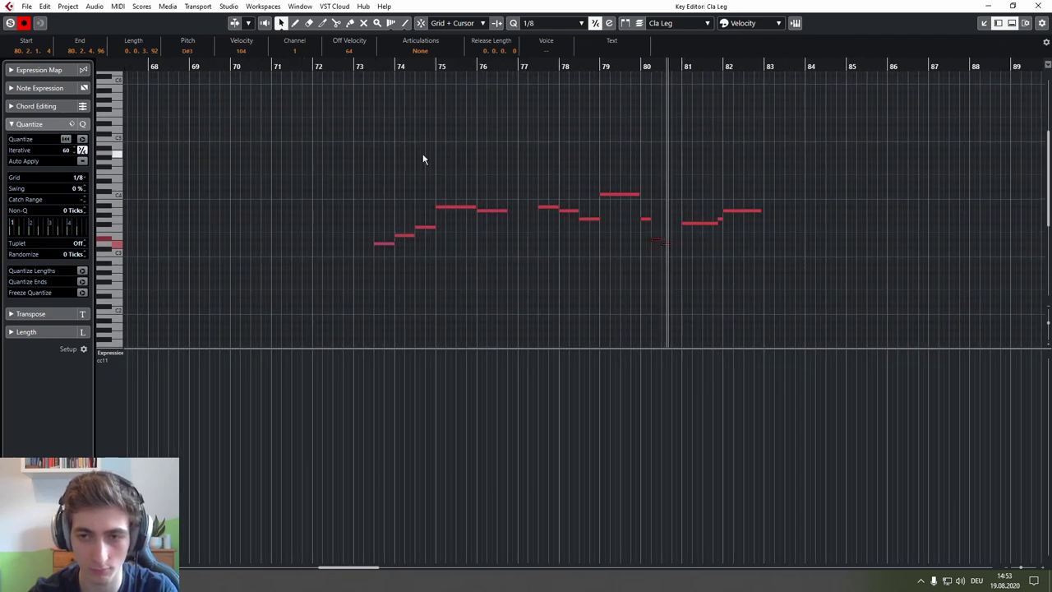
{"action": "left_click", "coordinate": [364, 168]}
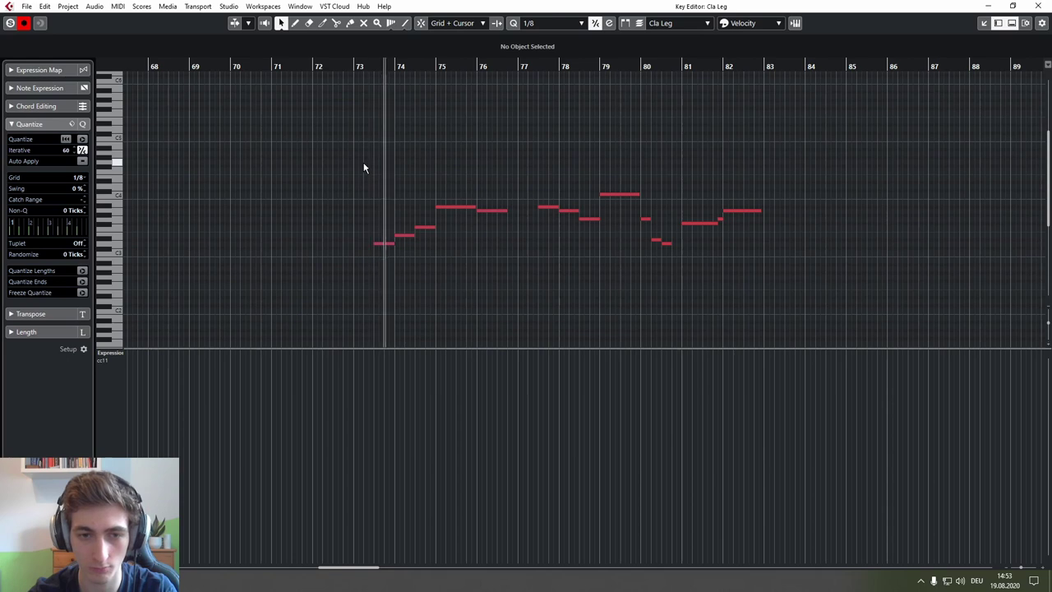
{"action": "right_click", "coordinate": [372, 297]}
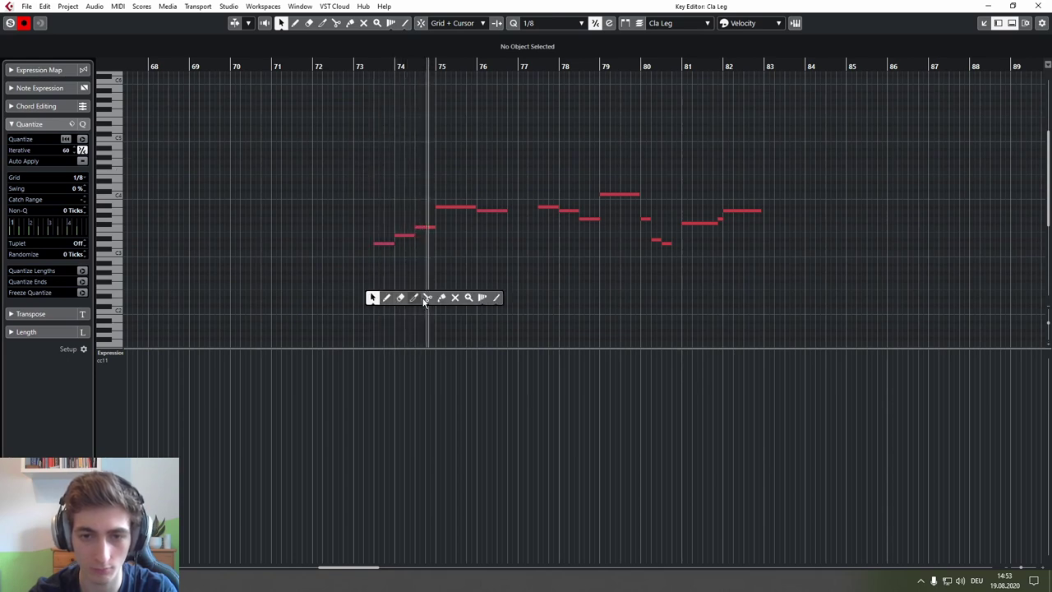
{"action": "left_click", "coordinate": [497, 298]}
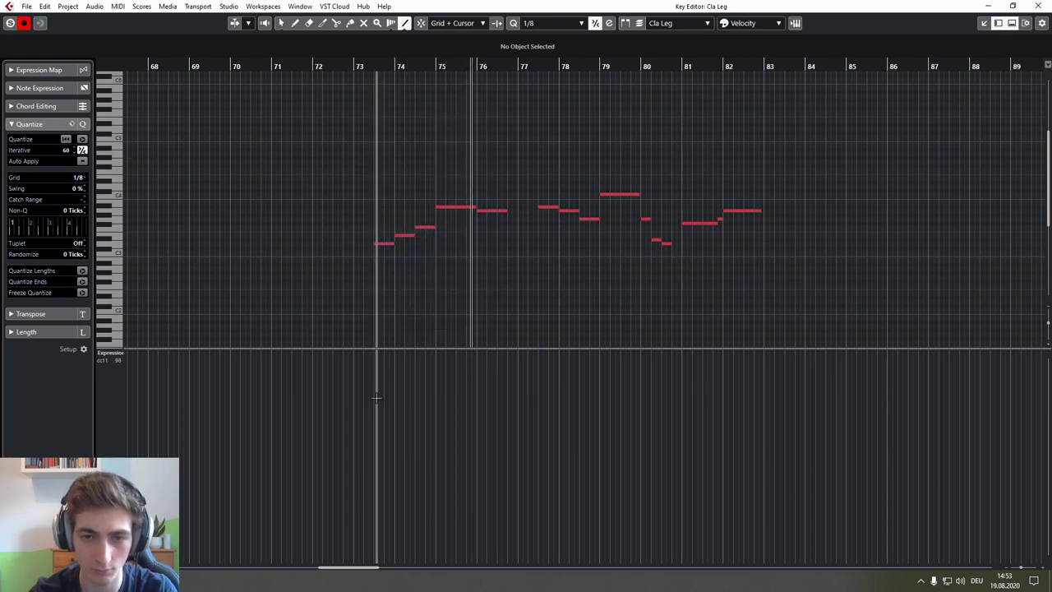
Step: Close the editor, merge the two Cla Leg parts with Bounce MIDI and open the merged part for note editing
{"action": "left_click", "coordinate": [1039, 5]}
{"action": "left_click", "coordinate": [370, 463], "text": "shift"}
{"action": "left_click", "coordinate": [119, 7]}
{"action": "left_click", "coordinate": [146, 145]}
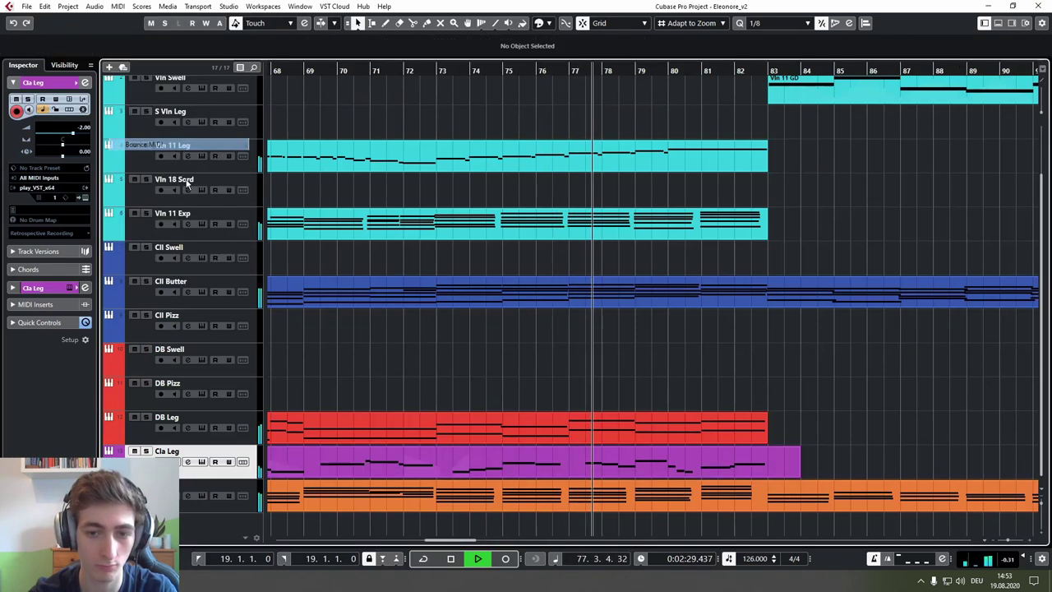
{"action": "double_click", "coordinate": [467, 465]}
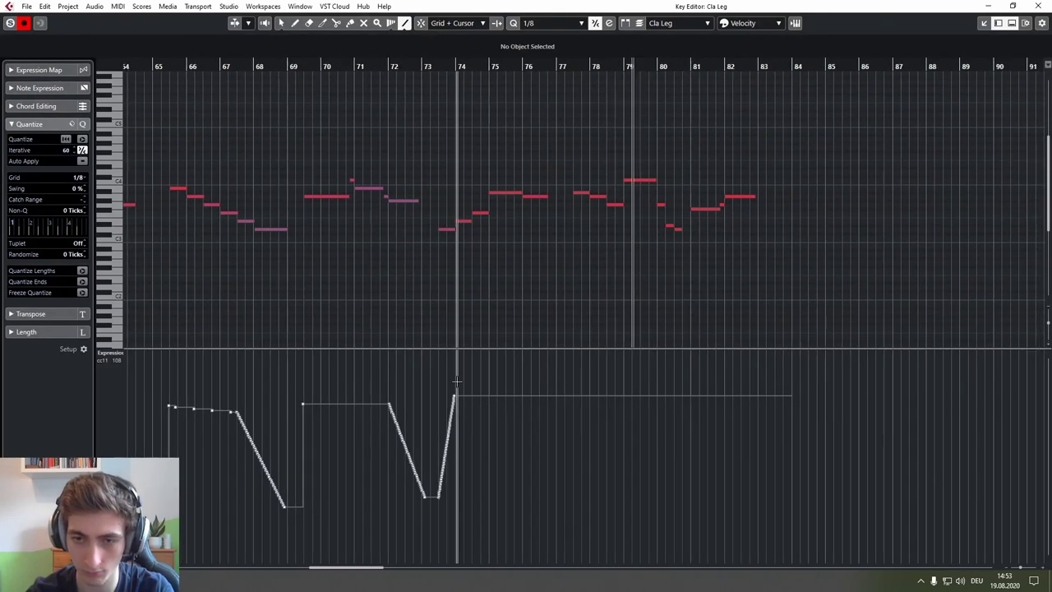
Step: Draw the Expression curve falling across bar 76 to about 32, dipping through bars 79–80, peaking in bar 82 and fading out by bar 83
{"action": "mouse_move", "coordinate": [523, 398]}
{"action": "left_mouse_down"}
{"action": "mouse_move", "coordinate": [545, 440]}
{"action": "mouse_move", "coordinate": [556, 510]}
{"action": "left_mouse_up"}
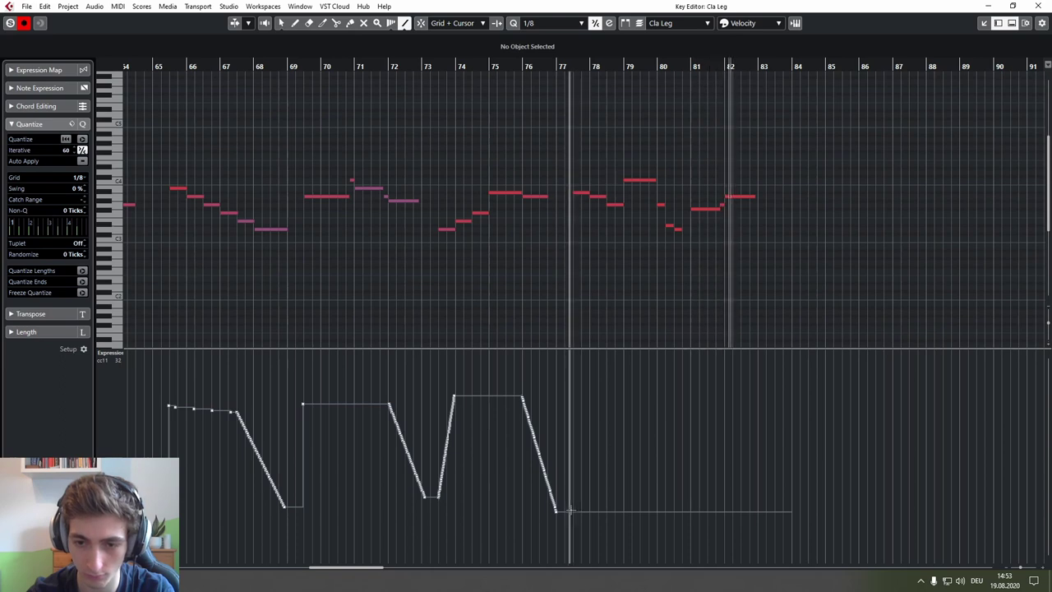
{"action": "mouse_move", "coordinate": [573, 400]}
{"action": "left_mouse_down"}
{"action": "mouse_move", "coordinate": [630, 406]}
{"action": "mouse_move", "coordinate": [673, 453]}
{"action": "mouse_move", "coordinate": [714, 436]}
{"action": "mouse_move", "coordinate": [740, 390]}
{"action": "mouse_move", "coordinate": [756, 561]}
{"action": "left_mouse_up"}
{"action": "right_click", "coordinate": [727, 388]}
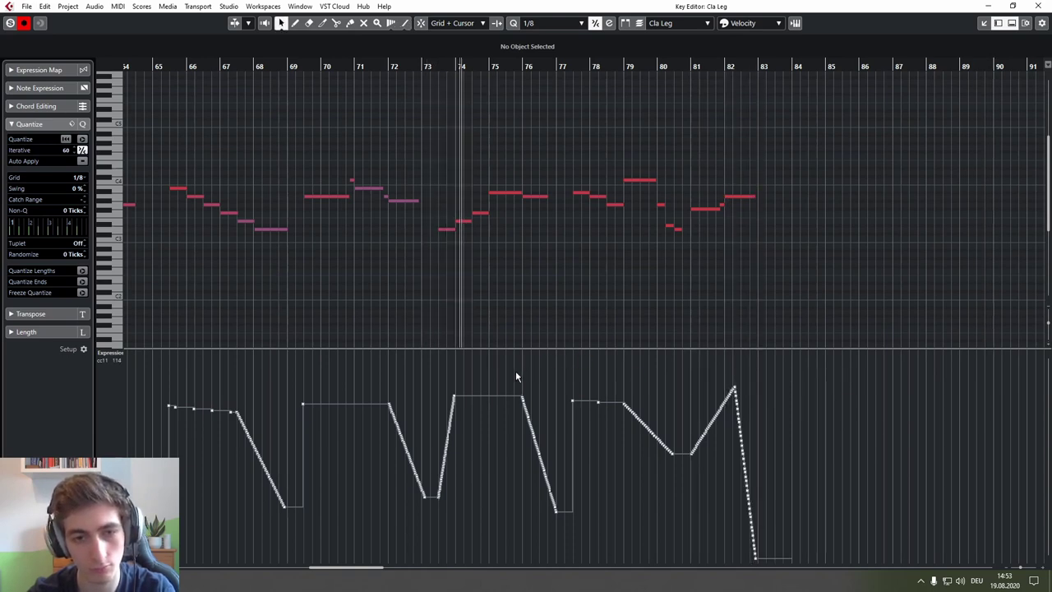
Step: Shift the Expression jump in bar 77 slightly earlier so it precedes the phrase's first note
{"action": "scroll", "coordinate": [516, 371], "scroll_direction": "down", "scroll_amount": 4}
{"action": "scroll", "coordinate": [402, 375], "scroll_direction": "up", "scroll_amount": 3}
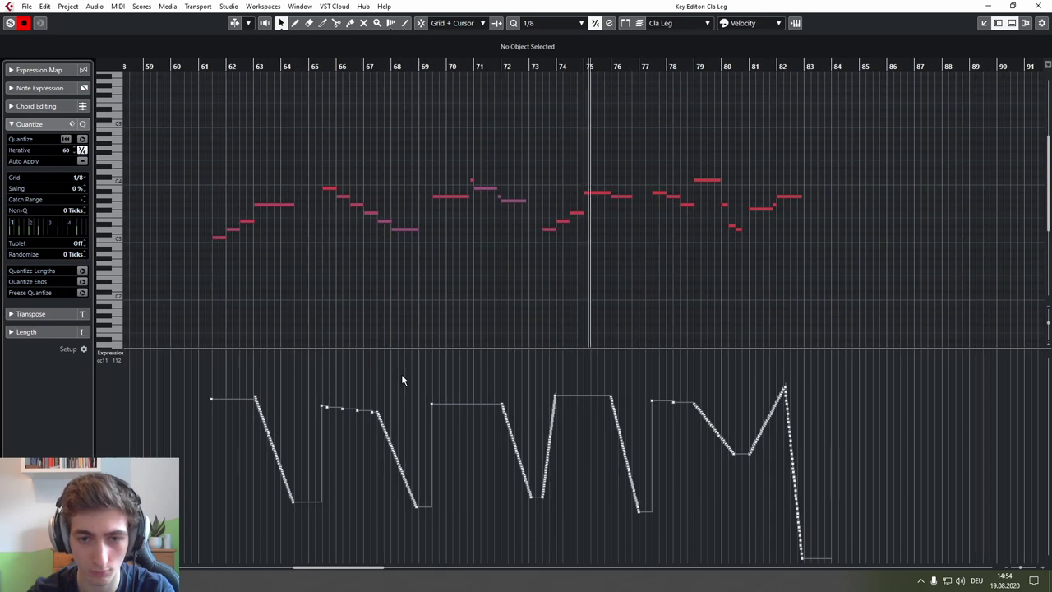
{"action": "left_click_drag", "start_coordinate": [577, 370], "coordinate": [402, 369]}
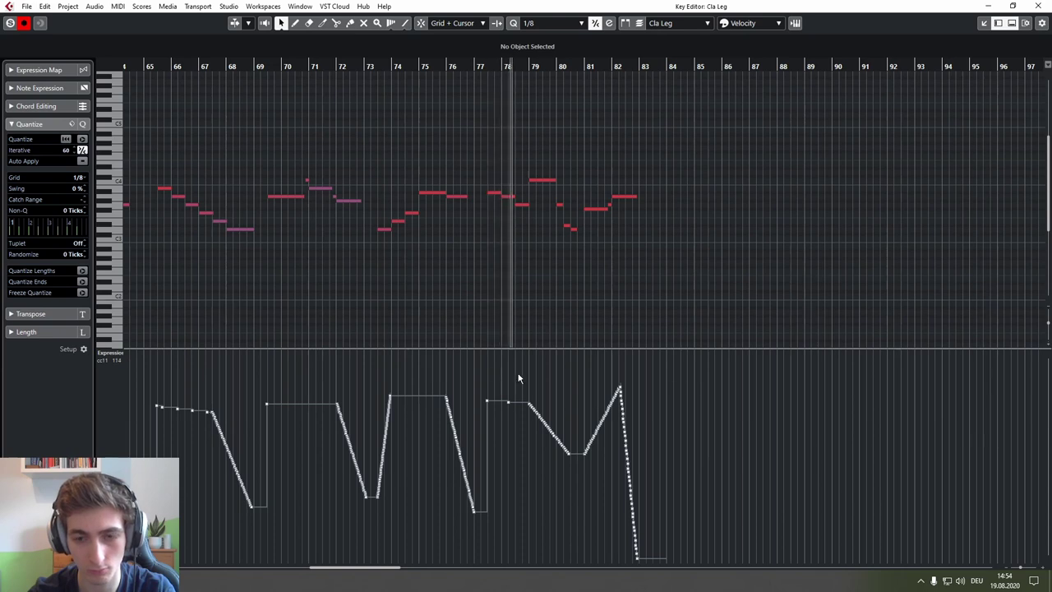
{"action": "scroll", "coordinate": [517, 376], "scroll_direction": "up", "scroll_amount": 4}
{"action": "left_click_drag", "start_coordinate": [421, 401], "coordinate": [416, 400]}
{"action": "scroll", "coordinate": [422, 380], "scroll_direction": "down", "scroll_amount": 1}
{"action": "scroll", "coordinate": [425, 380], "scroll_direction": "down", "scroll_amount": 2}
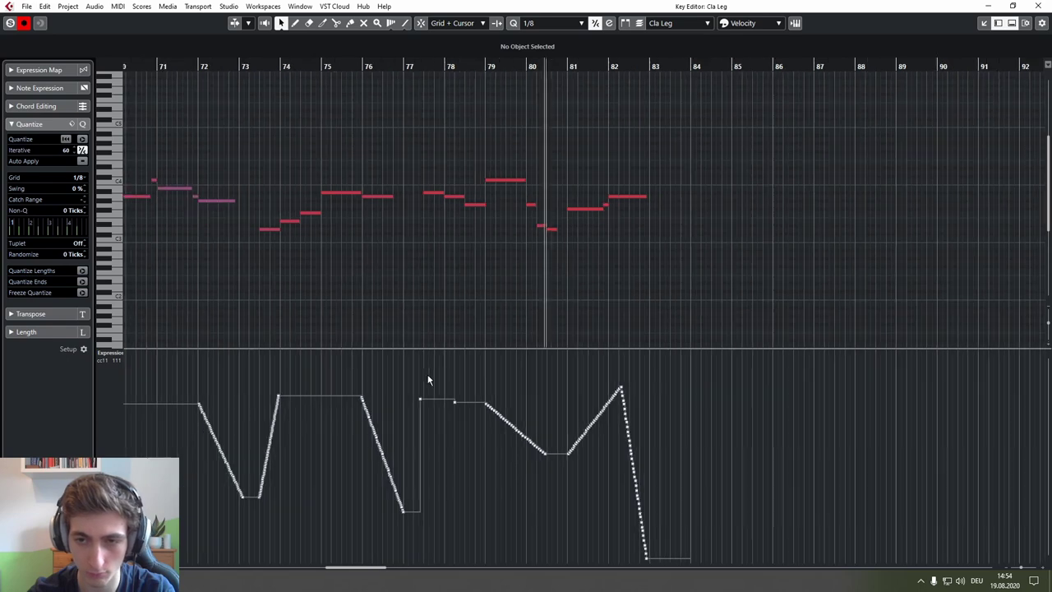
Step: Delete the two lowest short notes in bar 80 and extend the bar's first note to about mid-bar
{"action": "scroll", "coordinate": [567, 287], "scroll_direction": "up", "scroll_amount": 2}
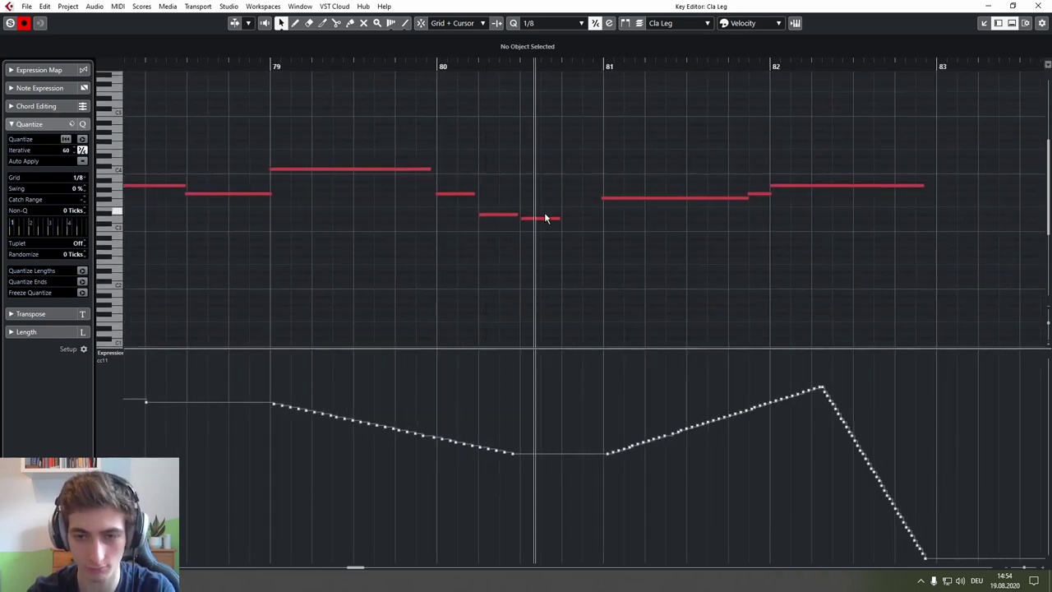
{"action": "left_click", "coordinate": [544, 219]}
{"action": "left_click", "coordinate": [512, 214]}
{"action": "key", "text": "space"}
{"action": "key", "text": "space"}
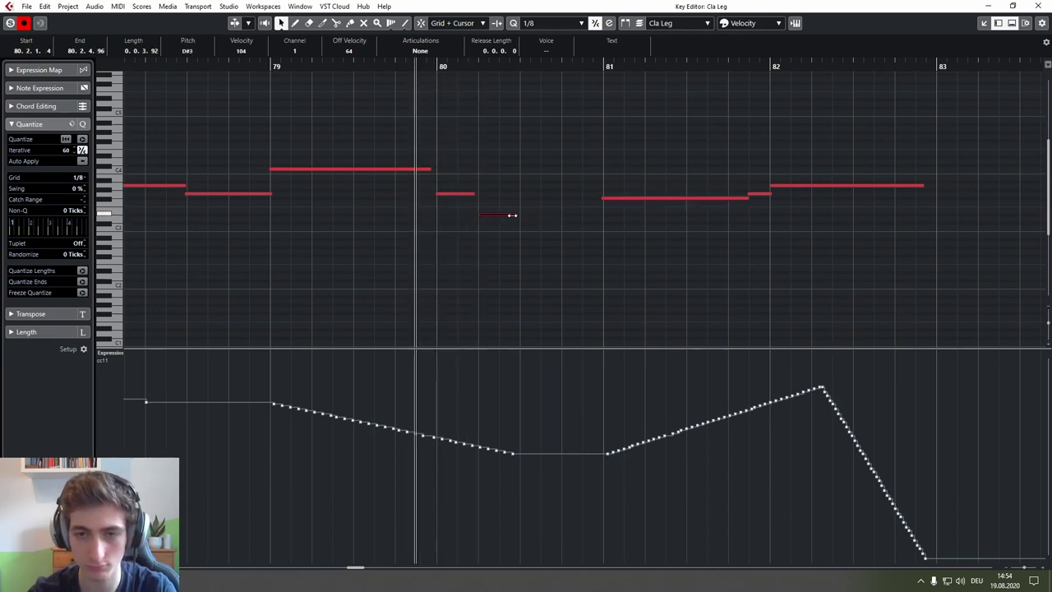
{"action": "left_click_drag", "start_coordinate": [475, 196], "coordinate": [521, 199]}
{"action": "left_click", "coordinate": [528, 182]}
{"action": "key", "text": "space"}
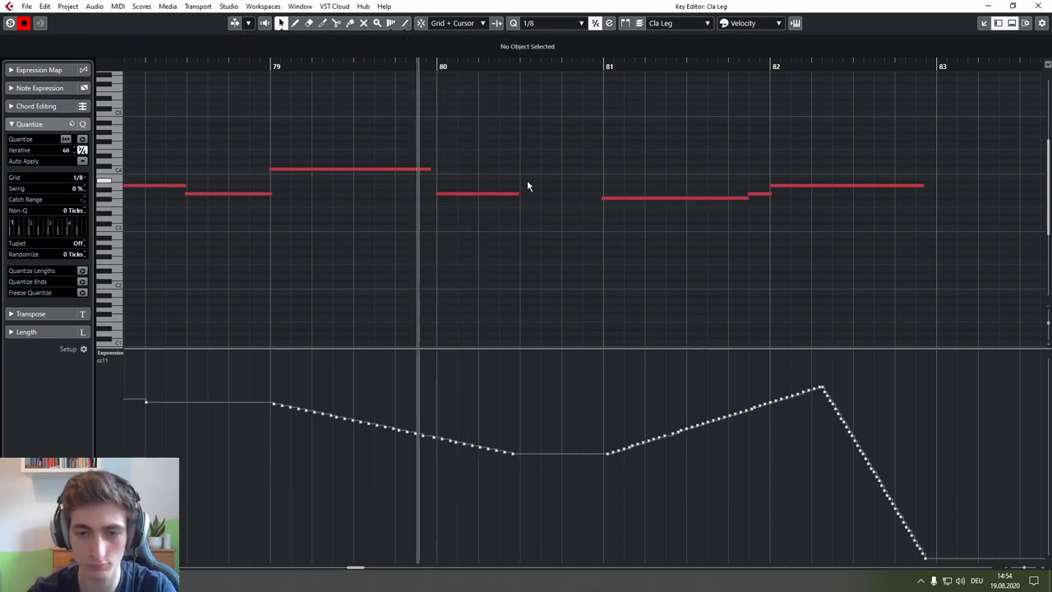
Step: Draw a steeper Expression fall from just before bar 80 to mid-bar 80, and close the Cla Leg editor
{"action": "scroll", "coordinate": [484, 375], "scroll_direction": "down", "scroll_amount": 3}
{"action": "right_click", "coordinate": [484, 376]}
{"action": "left_click", "coordinate": [609, 372]}
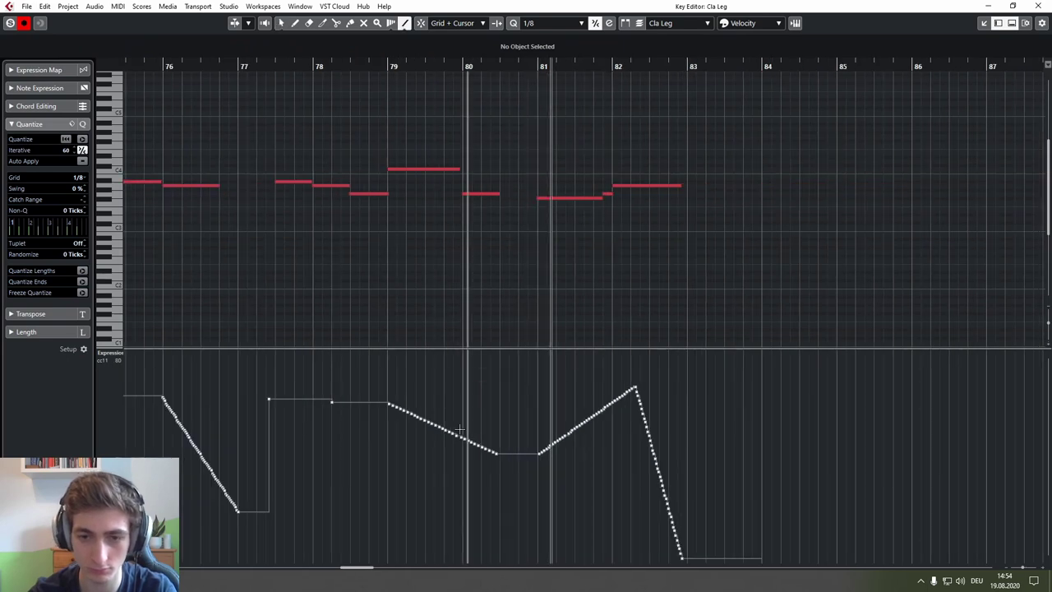
{"action": "left_click_drag", "start_coordinate": [452, 429], "coordinate": [497, 523]}
{"action": "key", "text": "1"}
{"action": "scroll", "coordinate": [486, 426], "scroll_direction": "down", "scroll_amount": 3}
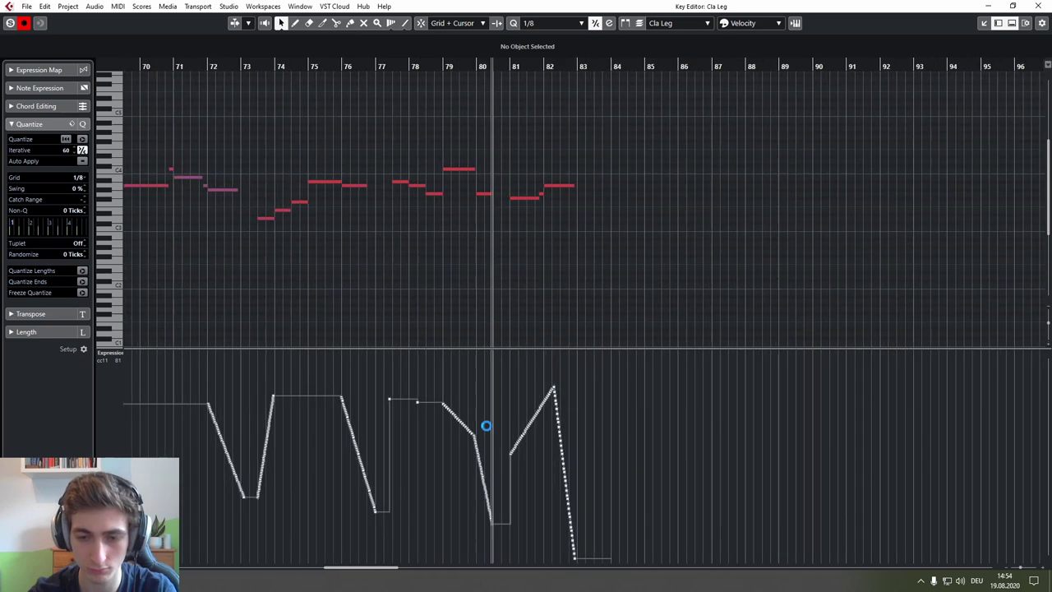
{"action": "left_click", "coordinate": [1047, 5]}
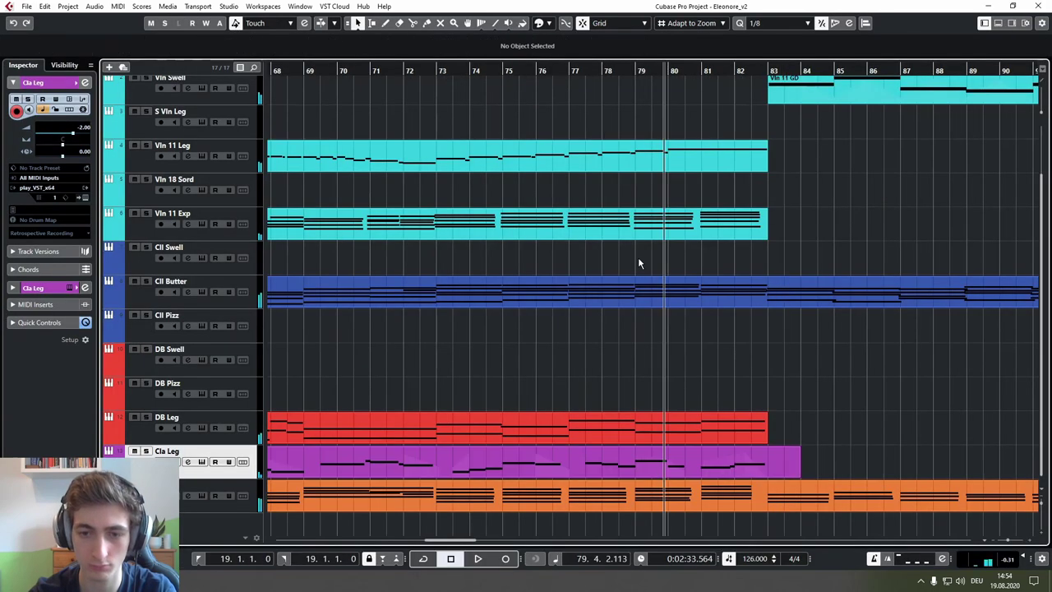
Step: Add an instrument track named Vla Leg below the Vln 11 Exp track
{"action": "scroll", "coordinate": [638, 257], "scroll_direction": "down", "scroll_amount": 2}
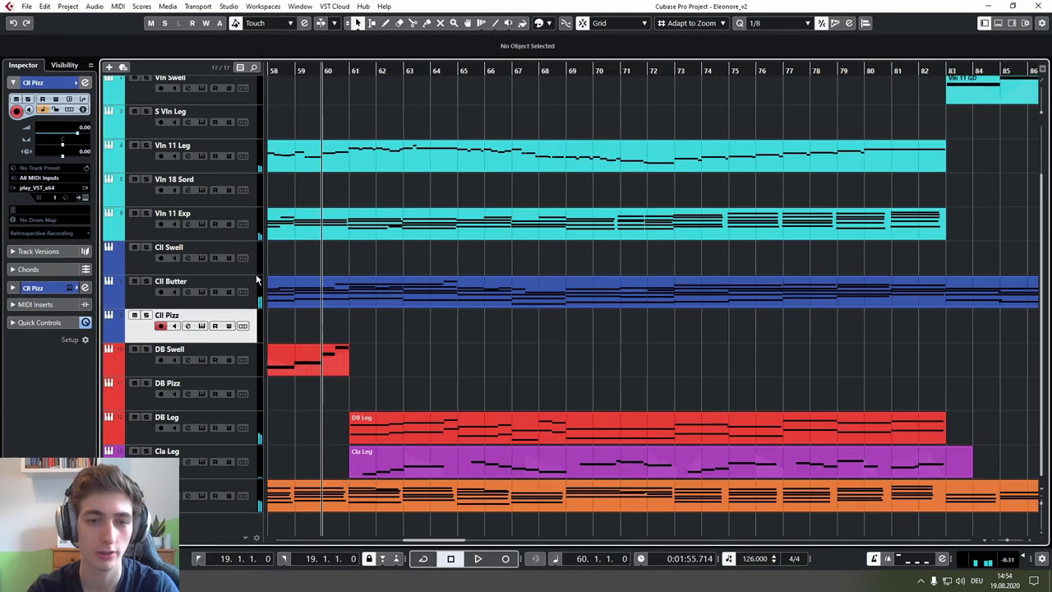
{"action": "left_click", "coordinate": [196, 235]}
{"action": "key", "text": "t"}
{"action": "left_click", "coordinate": [555, 336]}
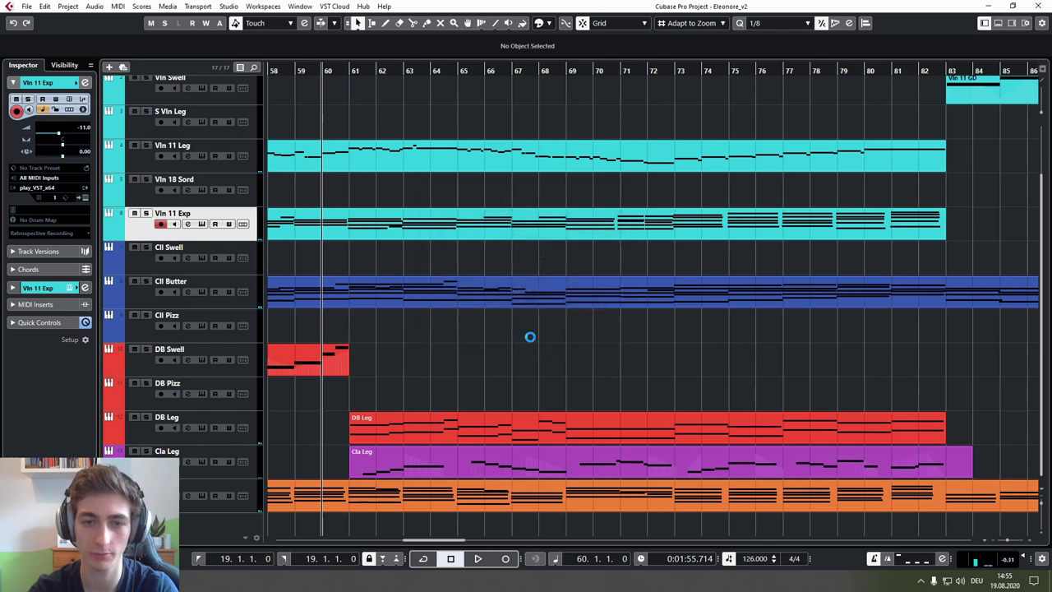
{"action": "type", "text": "Vla Leg"}
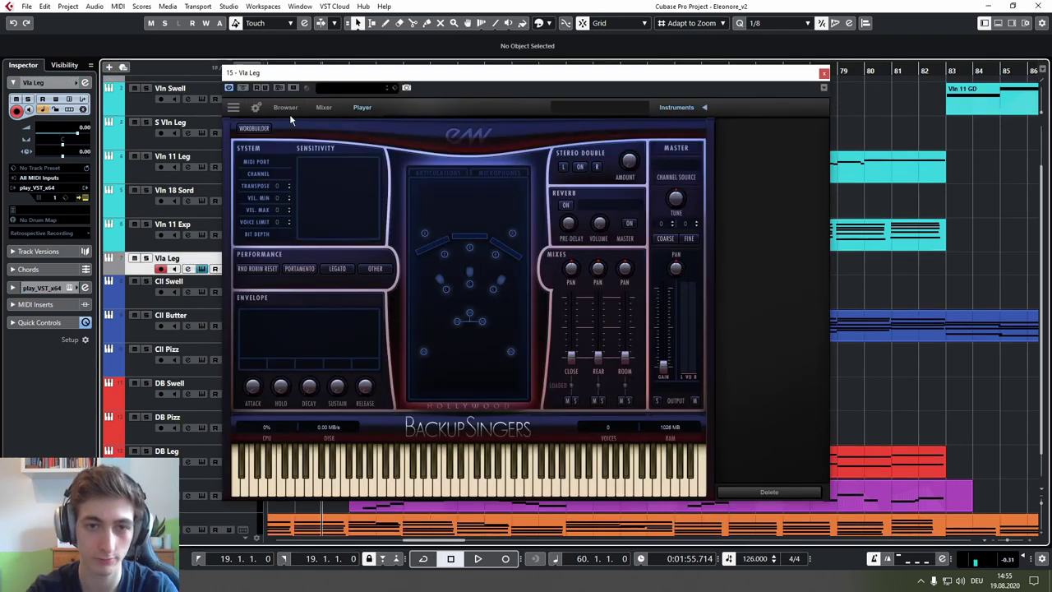
Step: Audition the long 10 Violas patches in EW Symphonic Orchestra Gold Complete and load VAS Exp-Leg on Vla Leg
{"action": "left_click", "coordinate": [286, 108]}
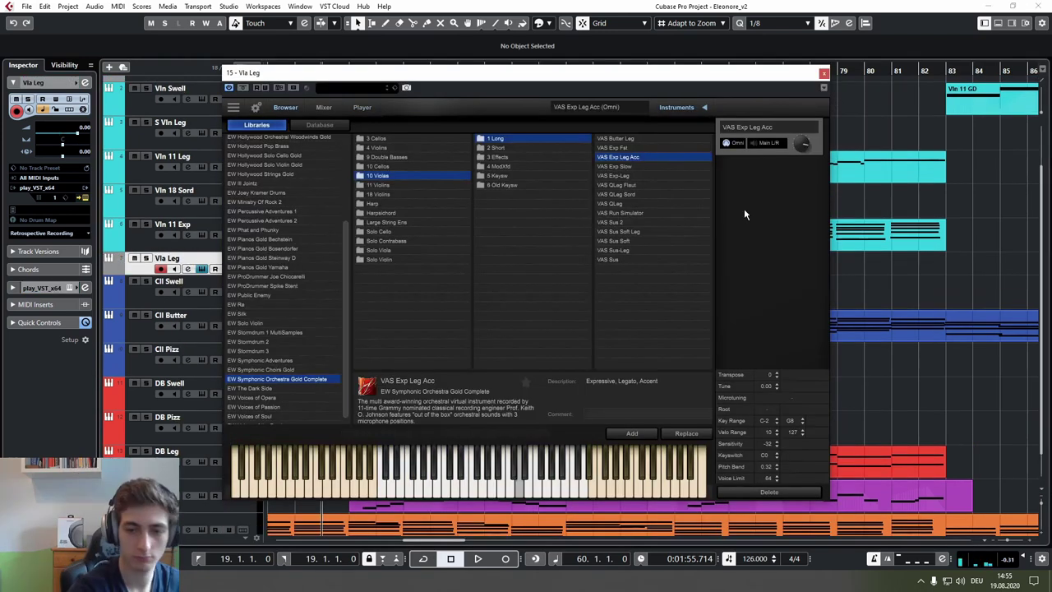
{"action": "left_click", "coordinate": [630, 176]}
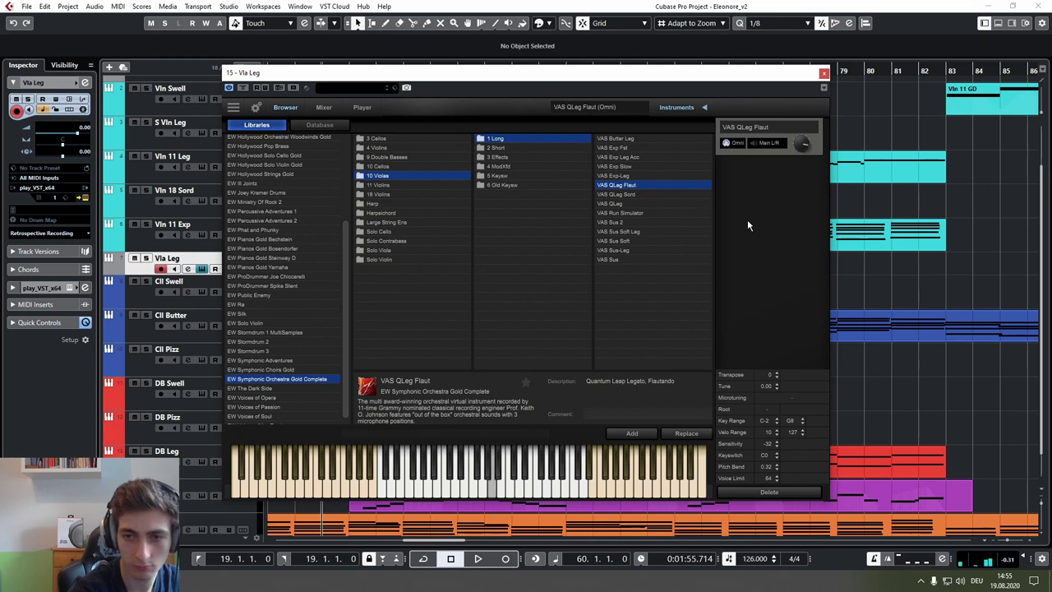
{"action": "left_click", "coordinate": [631, 194]}
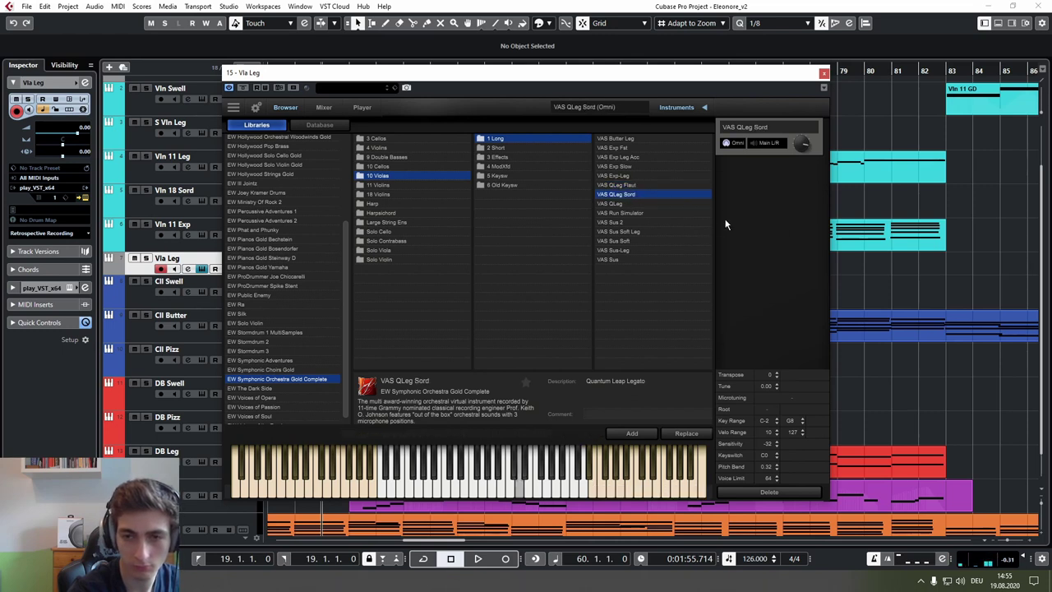
{"action": "left_click", "coordinate": [626, 148]}
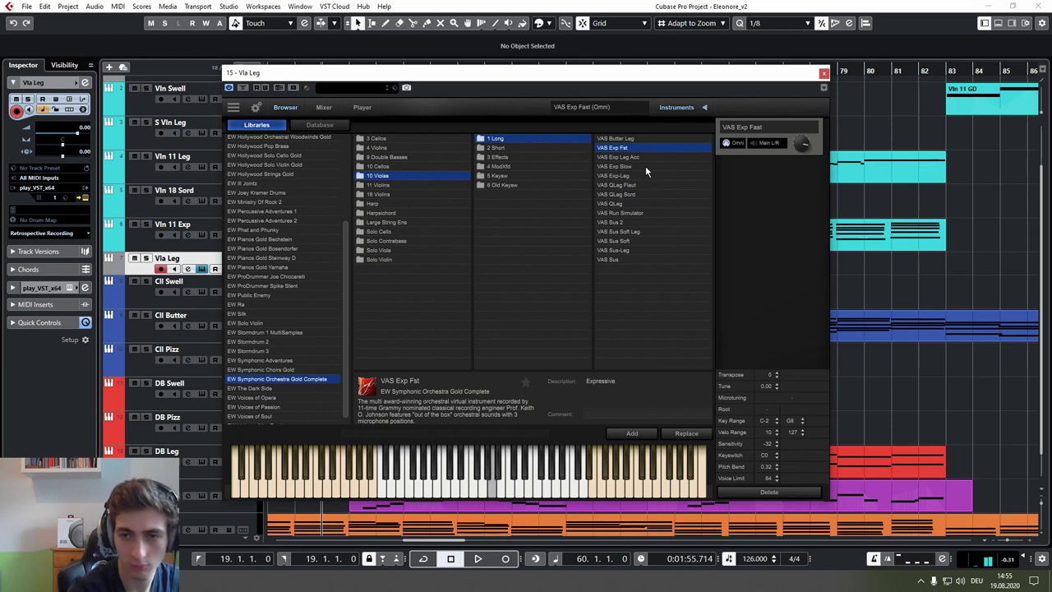
{"action": "left_click", "coordinate": [627, 176]}
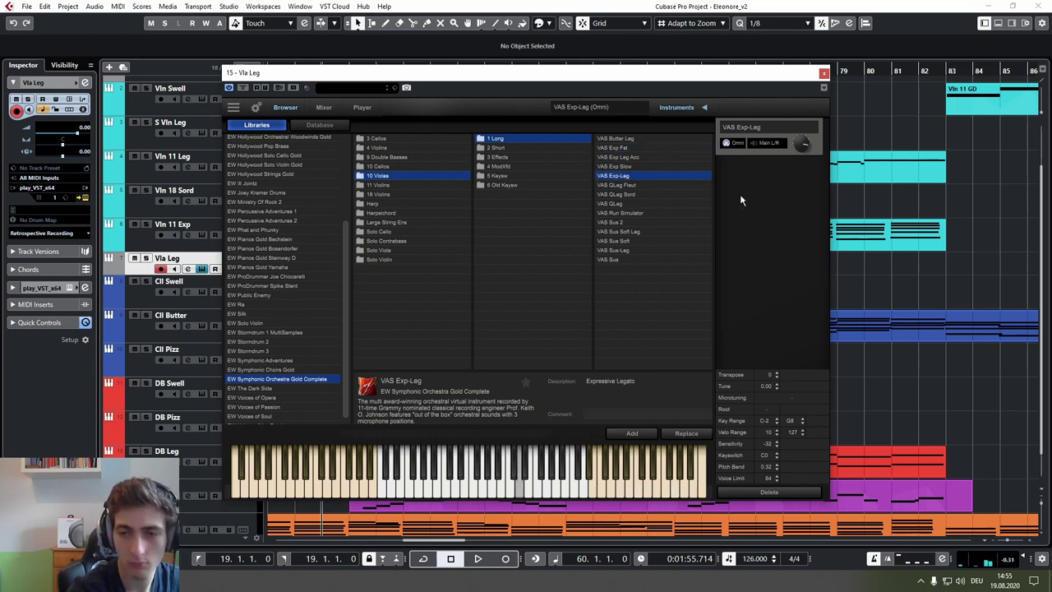
{"action": "left_click", "coordinate": [825, 74]}
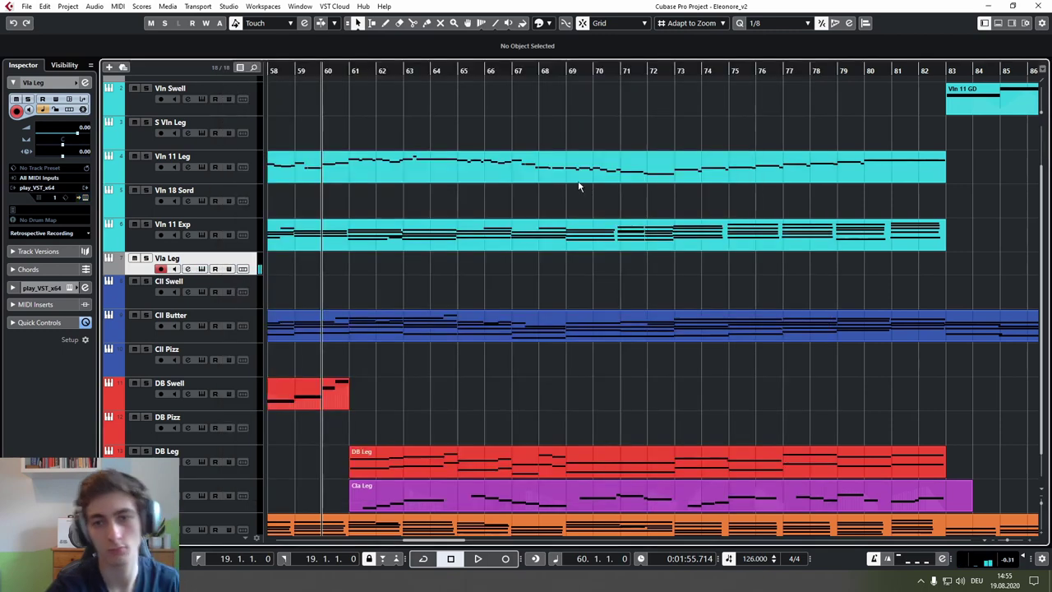
Step: Colour the Vla Leg track blue and make a trial viola recording from bar 60, discarding the take
{"action": "left_click", "coordinate": [115, 271]}
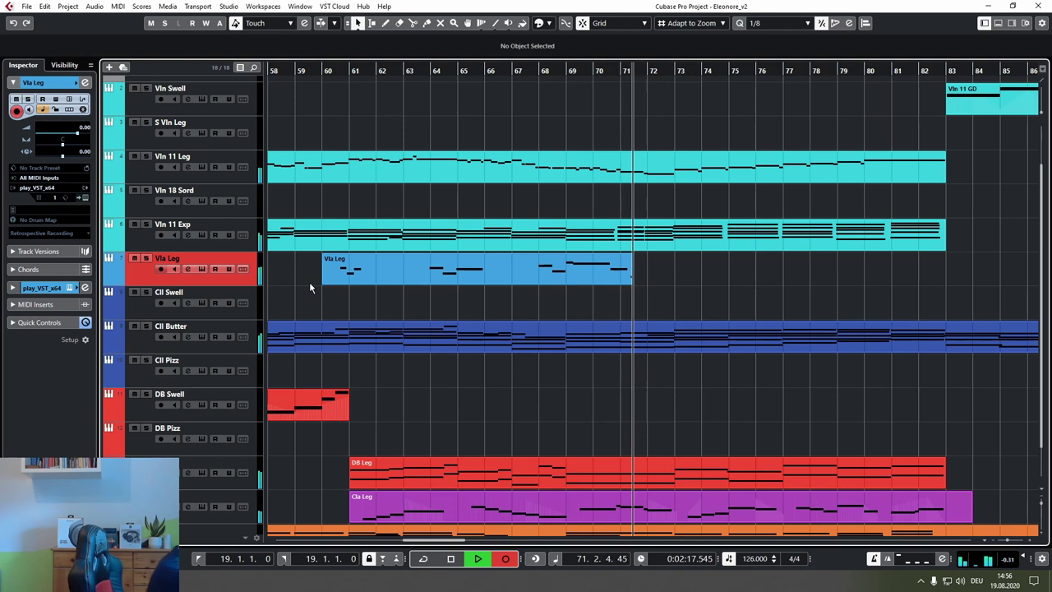
{"action": "key", "text": "space"}
{"action": "key", "text": "Delete"}
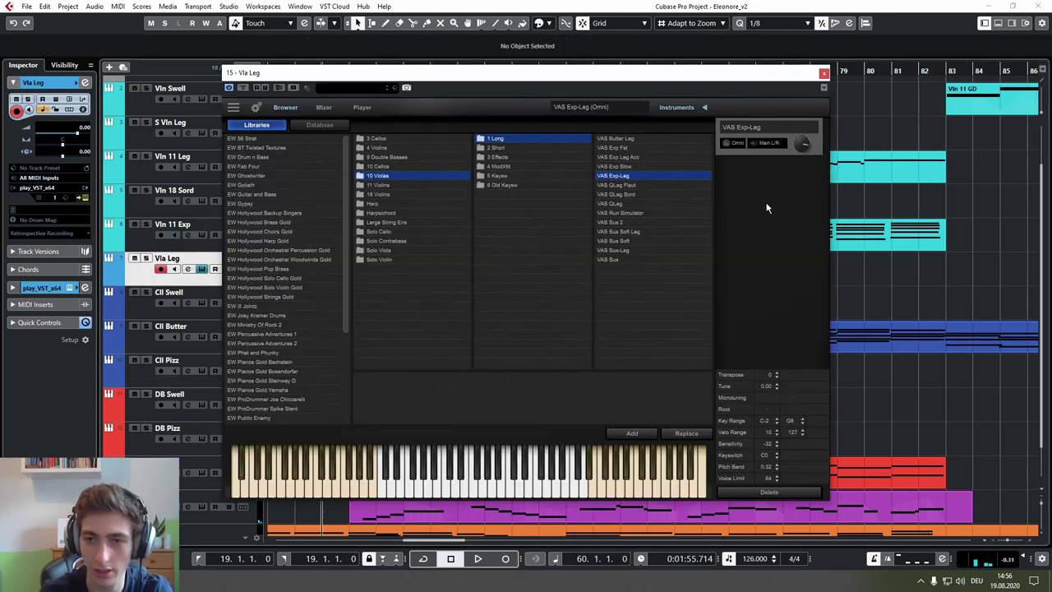
Step: Audition other long 10 Violas patches and load VAS Sus Soft Leg on the Vla Leg track
{"action": "double_click", "coordinate": [625, 139]}
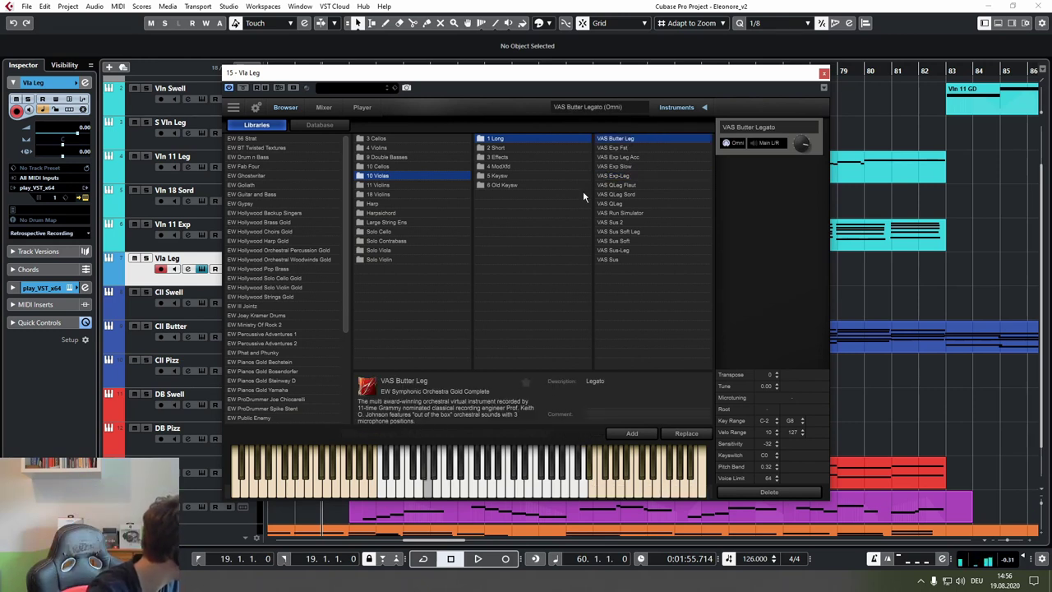
{"action": "double_click", "coordinate": [619, 204]}
{"action": "double_click", "coordinate": [626, 250]}
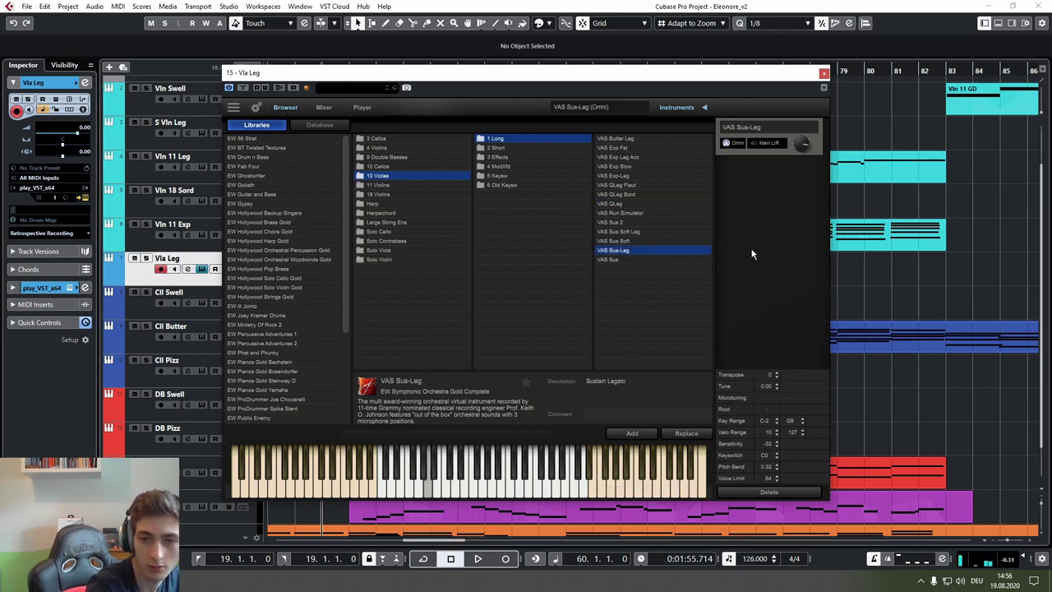
{"action": "double_click", "coordinate": [629, 193]}
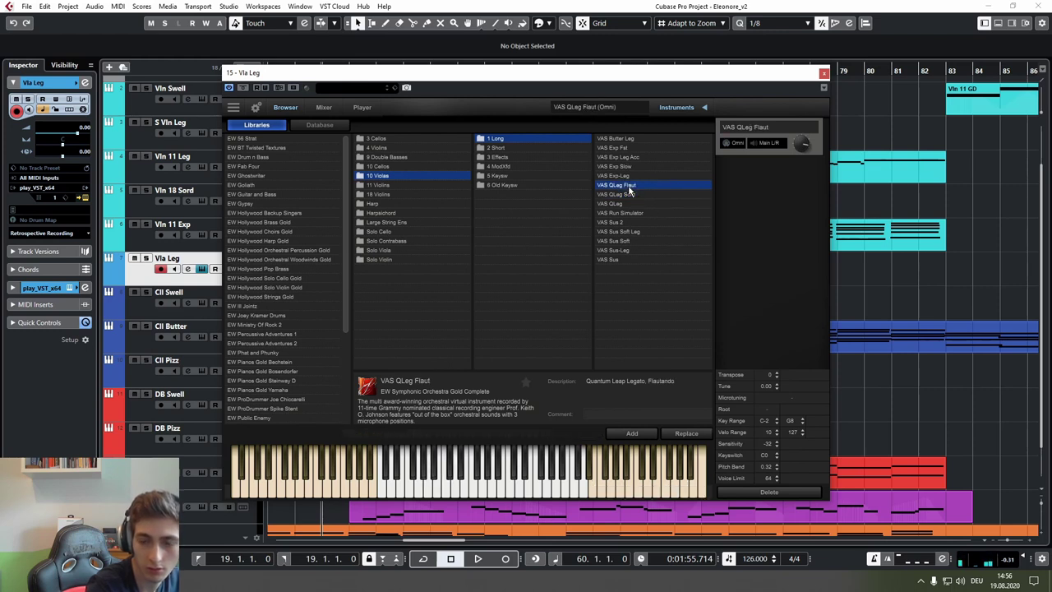
{"action": "double_click", "coordinate": [626, 222]}
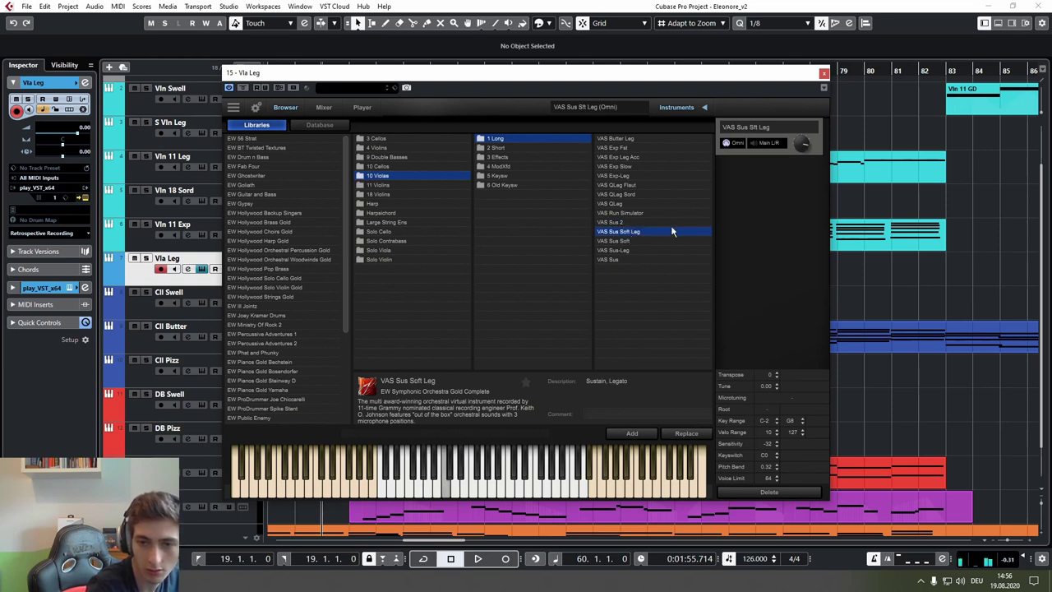
{"action": "left_click", "coordinate": [825, 74]}
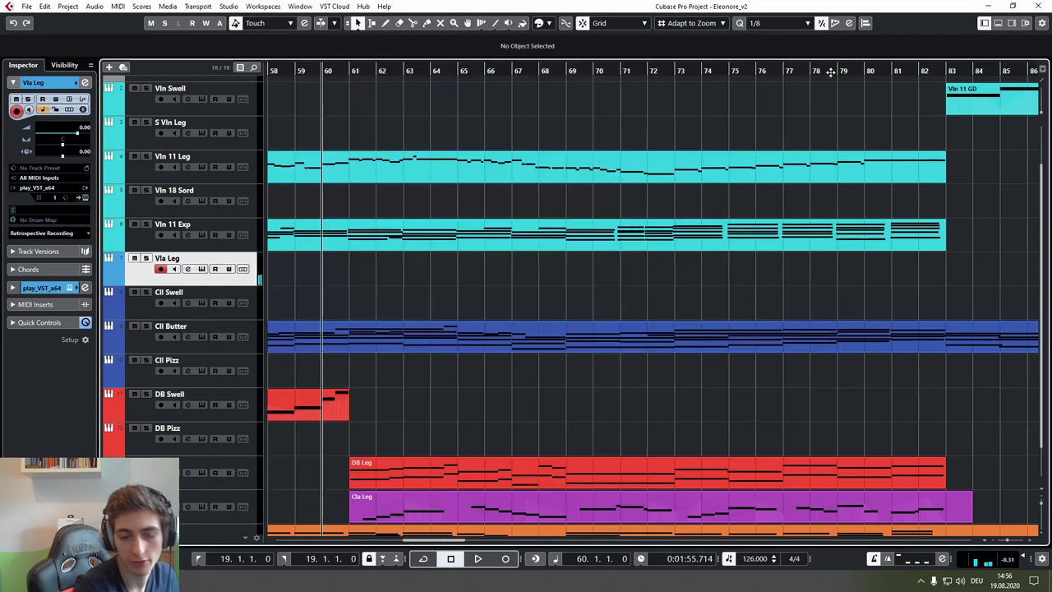
Step: Record the viola line on Vla Leg in two takes, one starting at bar 60 and one at bar 73
{"action": "key", "text": "KP_Multiply"}
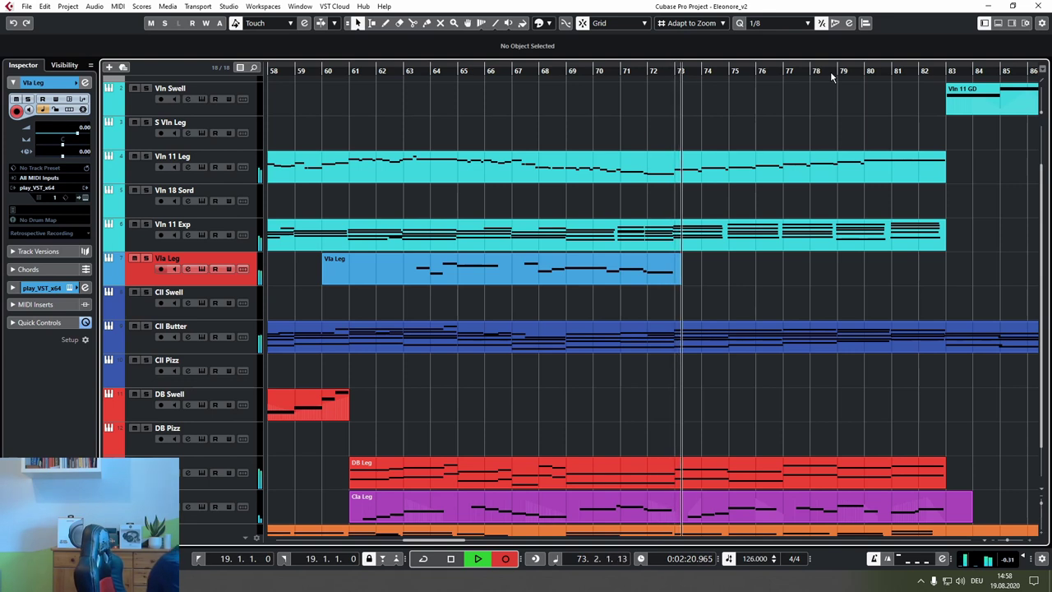
{"action": "key", "text": "space"}
{"action": "left_click", "coordinate": [676, 72]}
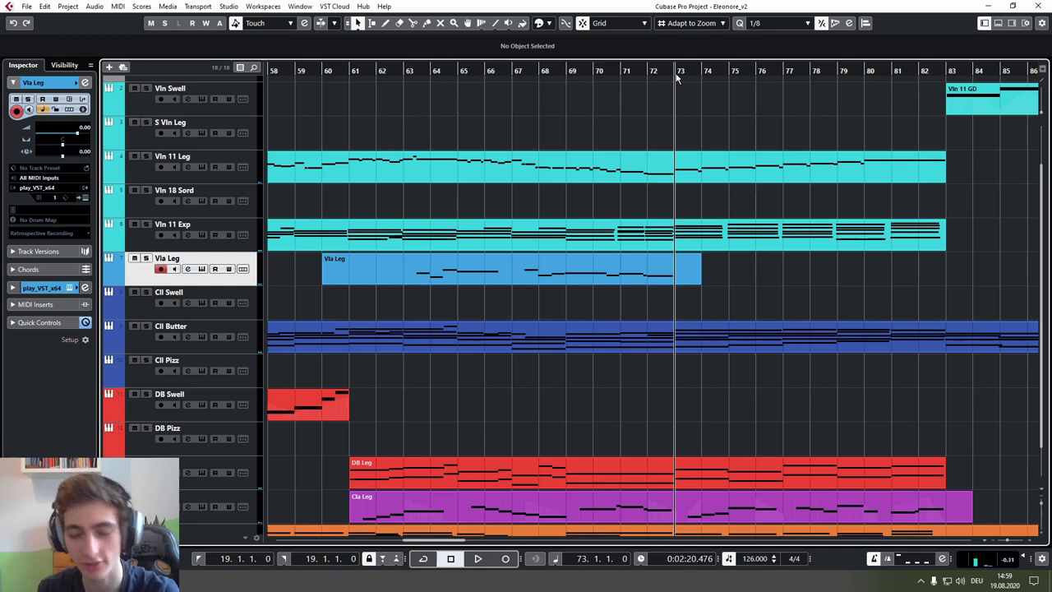
{"action": "key", "text": "KP_Multiply"}
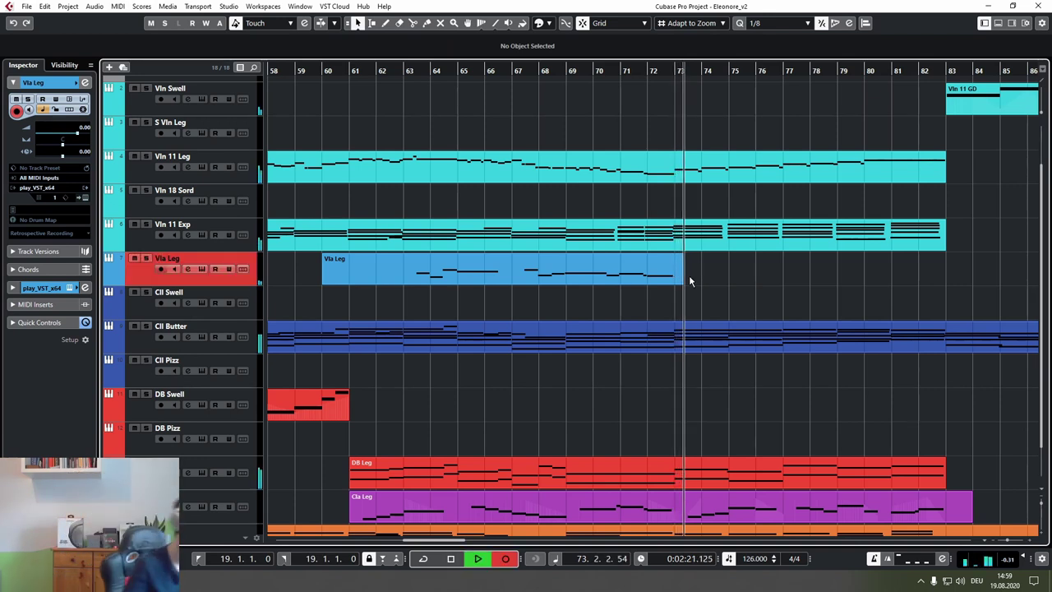
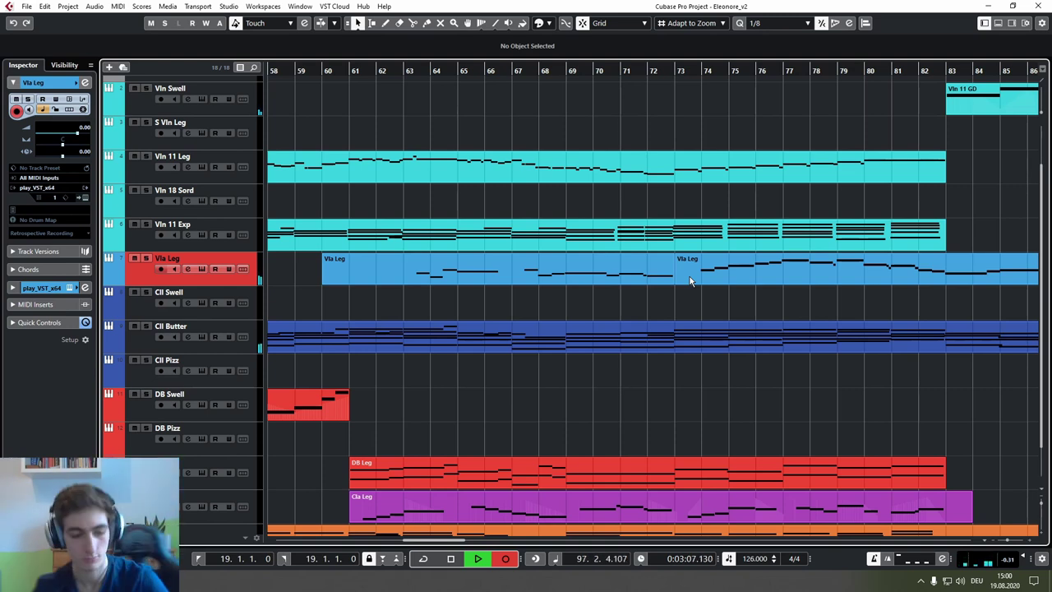
{"action": "left_click", "coordinate": [689, 278]}
{"action": "key", "text": "space"}
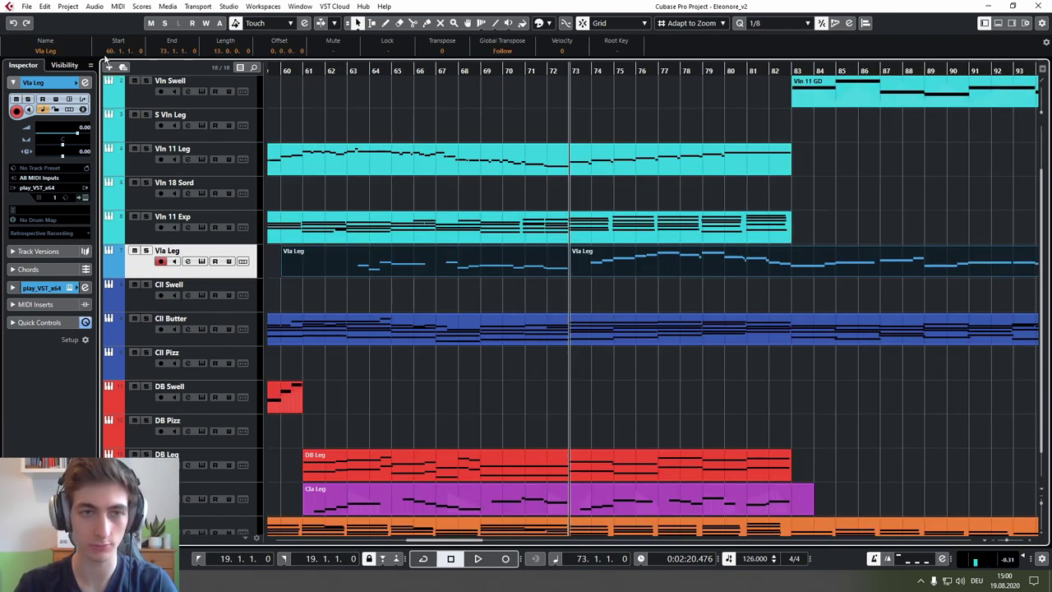
Step: Merge the two Vla Leg recordings into one MIDI part and open it in the Key Editor
{"action": "left_click", "coordinate": [117, 6]}
{"action": "left_click", "coordinate": [135, 146]}
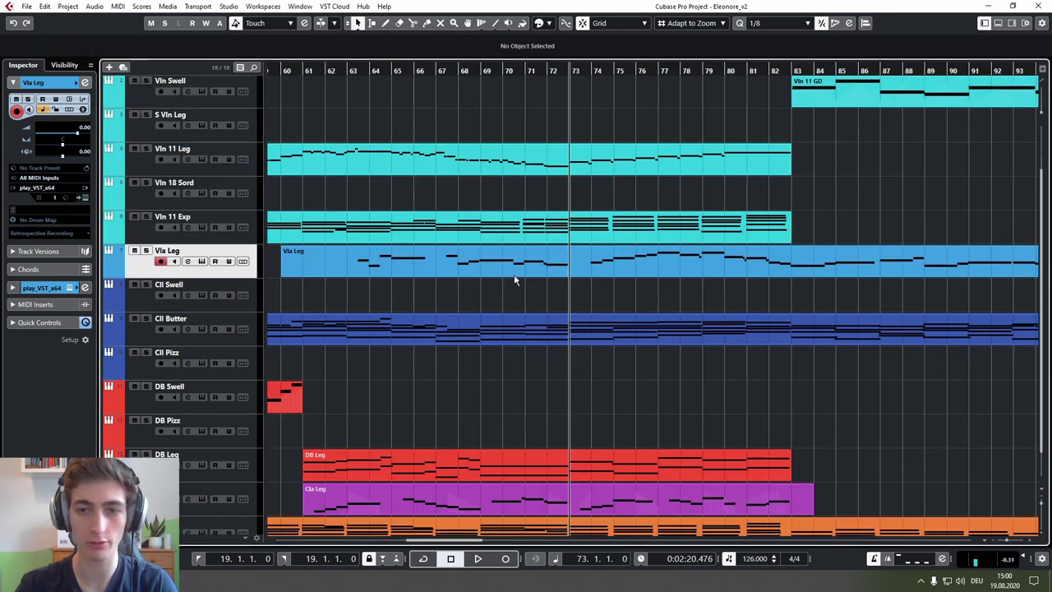
{"action": "double_click", "coordinate": [532, 261]}
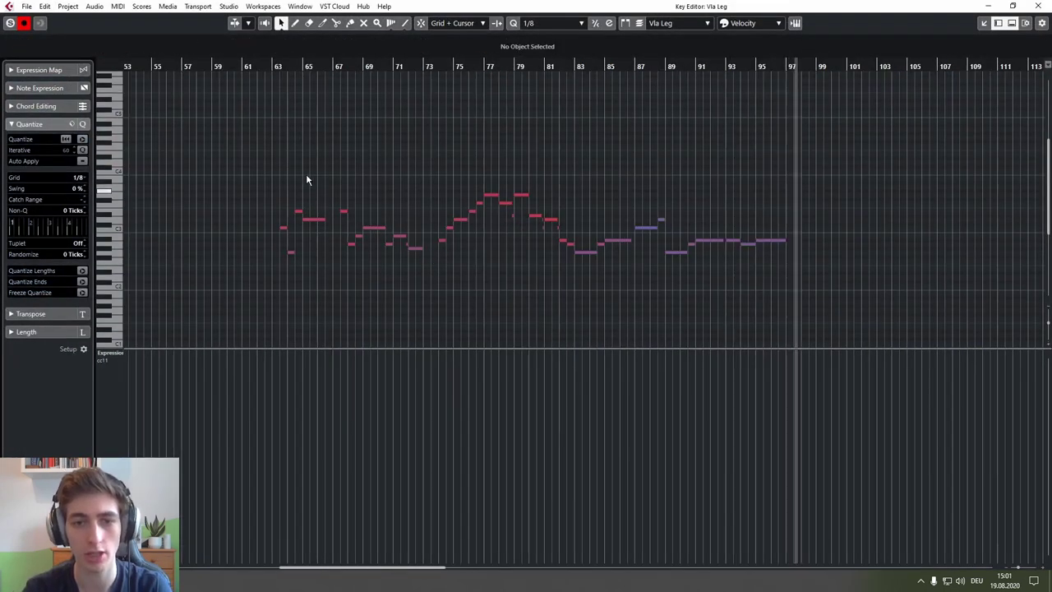
Step: Draw straight-line expression (CC11) swells under the two viola phrases from mid-bar 63 to bar 73, peaking around bars 64, 68 and 72
{"action": "right_click", "coordinate": [269, 143]}
{"action": "left_click", "coordinate": [394, 146]}
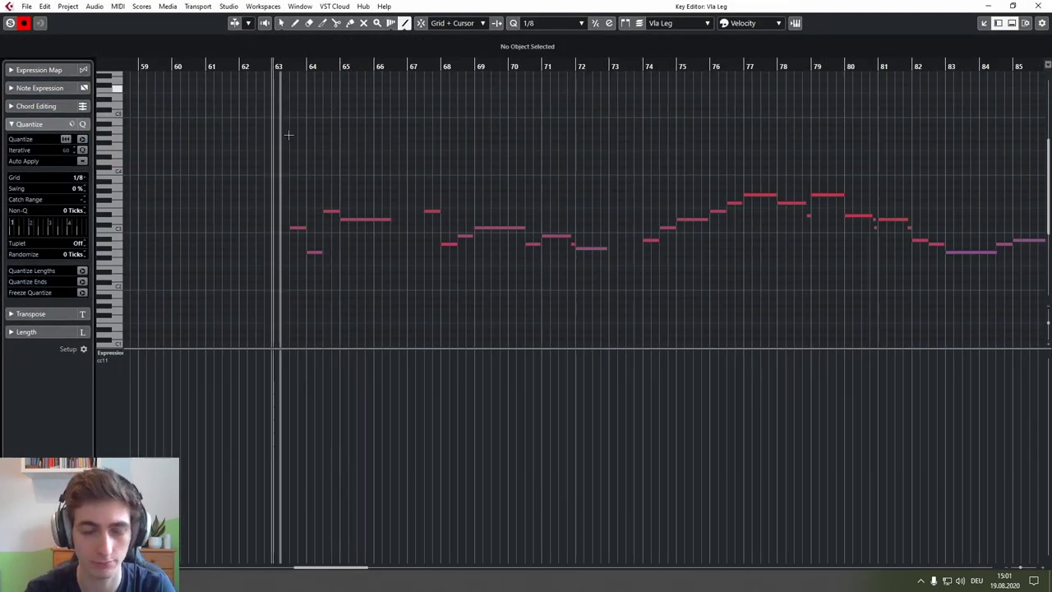
{"action": "scroll", "coordinate": [290, 140], "scroll_direction": "up", "scroll_amount": 3}
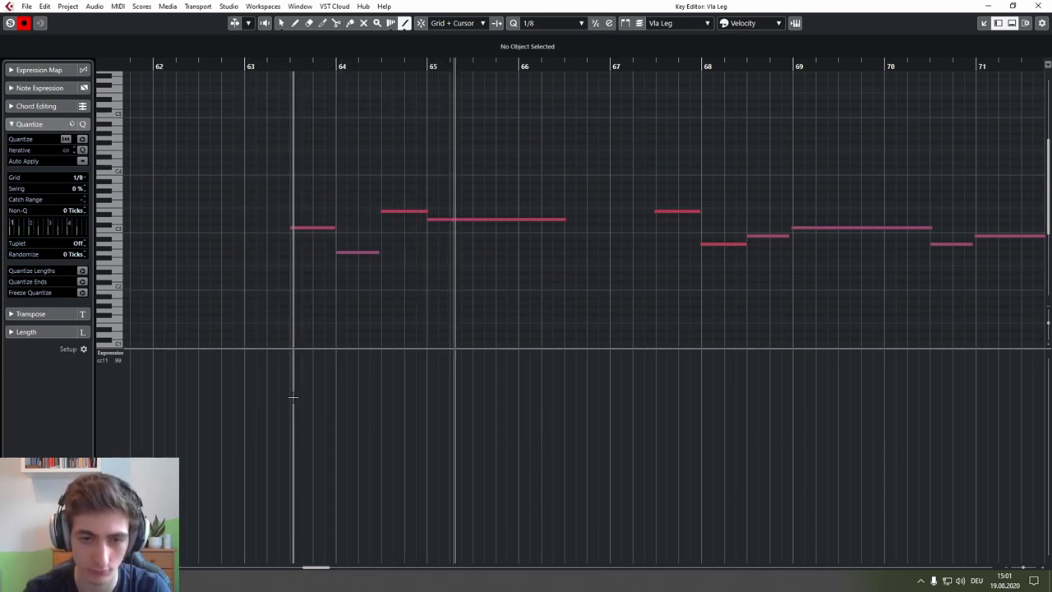
{"action": "key", "text": "space"}
{"action": "left_click_drag", "start_coordinate": [288, 452], "coordinate": [318, 409]}
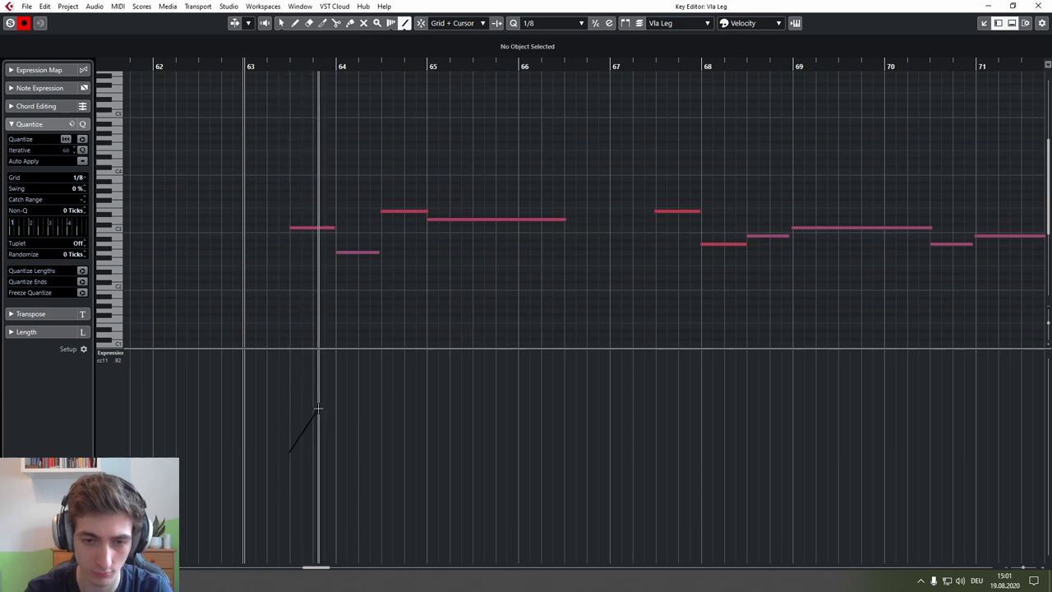
{"action": "left_click_drag", "start_coordinate": [629, 147], "coordinate": [252, 143]}
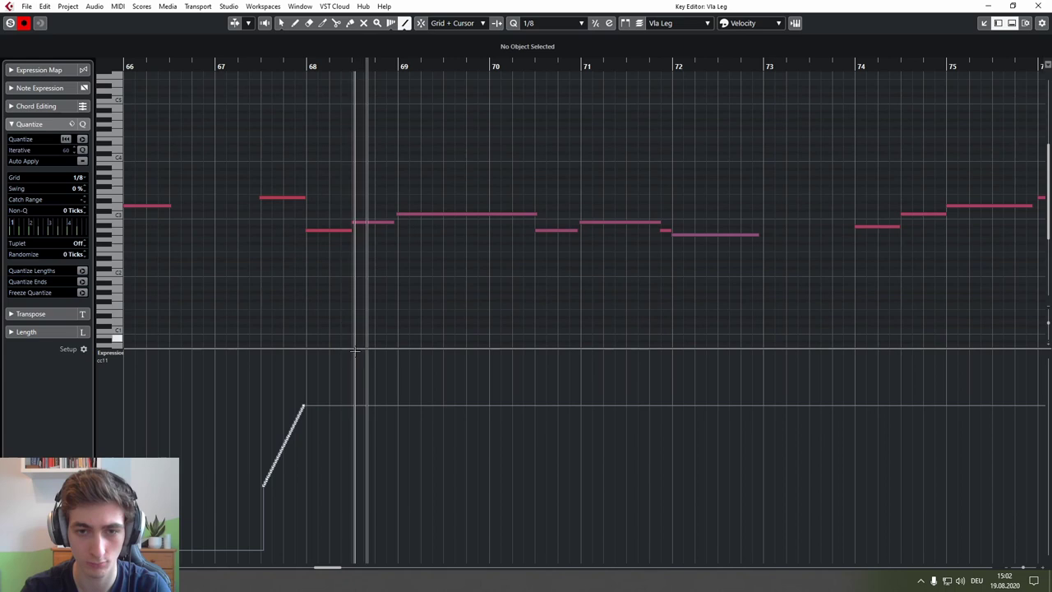
{"action": "left_click_drag", "start_coordinate": [401, 404], "coordinate": [764, 497]}
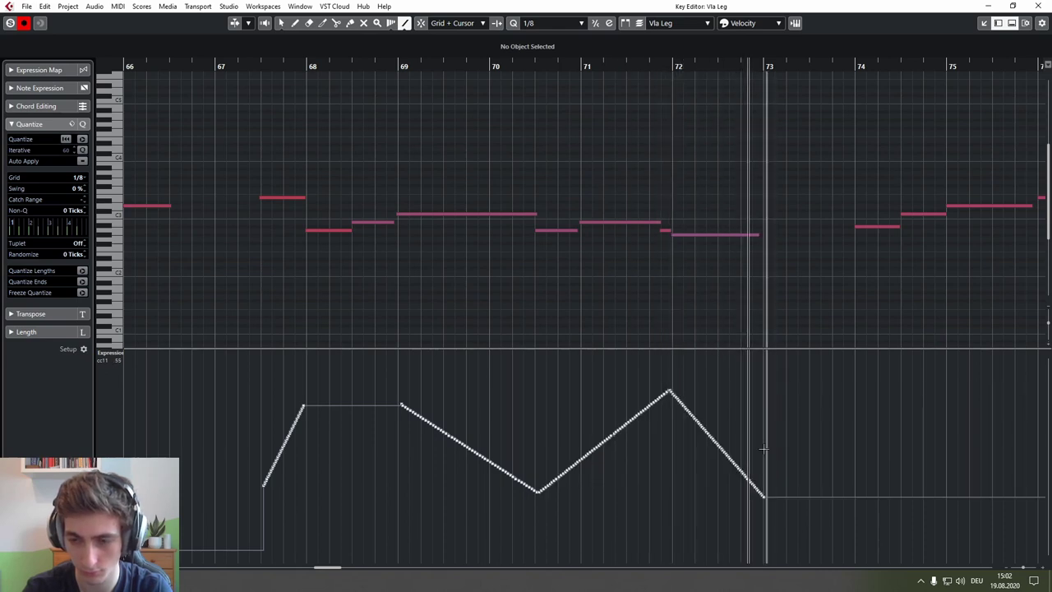
{"action": "left_click_drag", "start_coordinate": [763, 418], "coordinate": [487, 394]}
{"action": "mouse_move", "coordinate": [582, 424]}
{"action": "left_mouse_down"}
{"action": "mouse_move", "coordinate": [395, 414]}
{"action": "mouse_move", "coordinate": [390, 441]}
{"action": "mouse_move", "coordinate": [503, 409]}
{"action": "mouse_move", "coordinate": [527, 374]}
{"action": "mouse_move", "coordinate": [574, 442]}
{"action": "left_mouse_up"}
{"action": "key", "text": "ctrl+z"}
{"action": "key", "text": "ctrl+z"}
Step: Draw the expression rising gently from bar 74 to mid-bar 75 and falling steeply to bar 76
{"action": "key", "text": "space"}
{"action": "left_click_drag", "start_coordinate": [603, 383], "coordinate": [564, 411]}
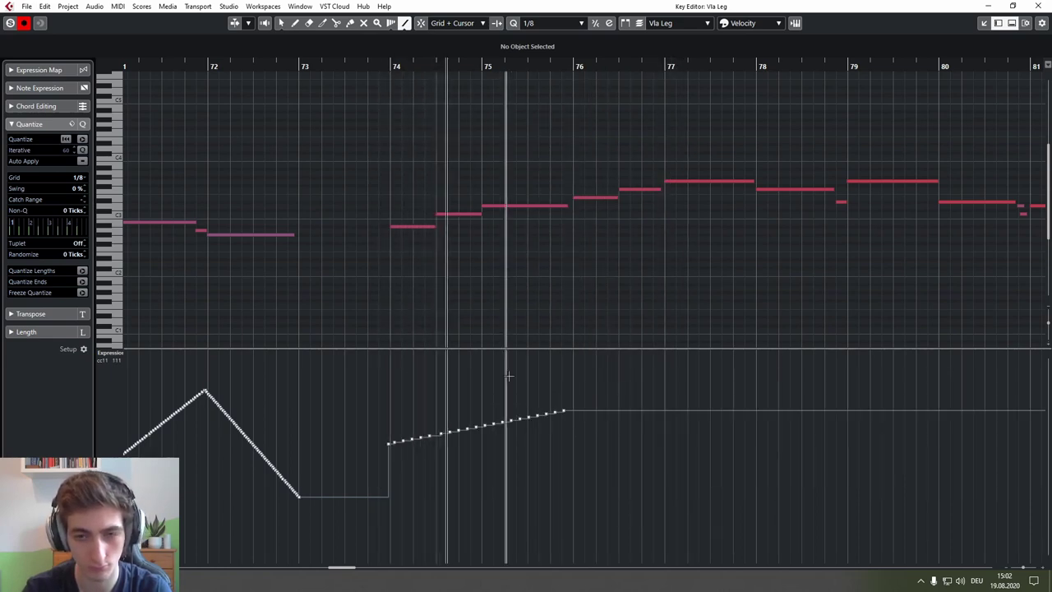
{"action": "scroll", "coordinate": [505, 395], "scroll_direction": "right", "scroll_amount": 4}
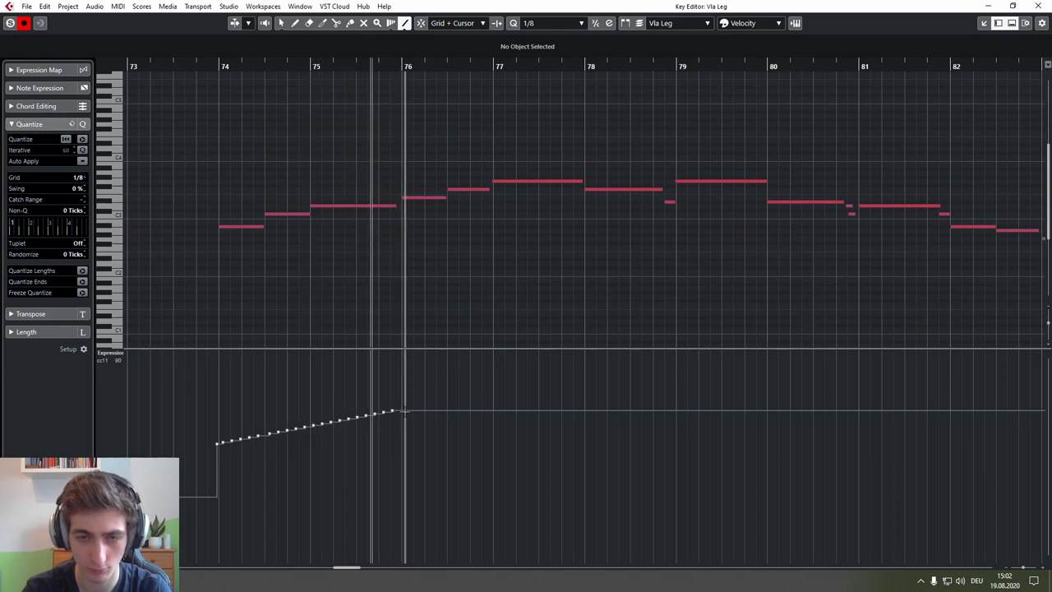
{"action": "left_click_drag", "start_coordinate": [354, 419], "coordinate": [400, 486]}
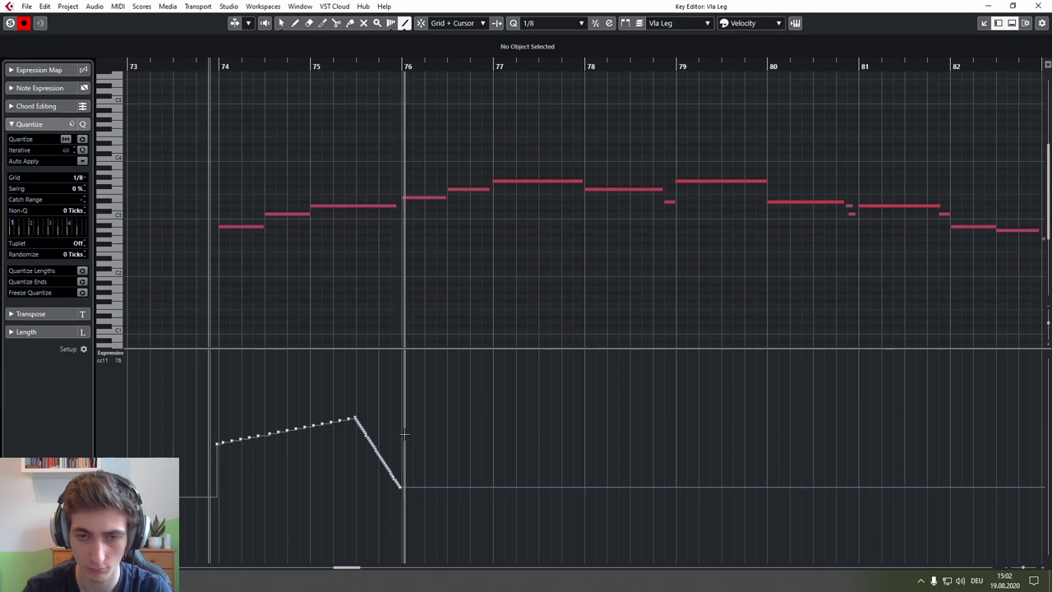
Step: Draw expression swells from bar 76 to bar 83, with peaks at mid-bar 77, bar 80 and bar 82
{"action": "left_click_drag", "start_coordinate": [399, 424], "coordinate": [535, 377]}
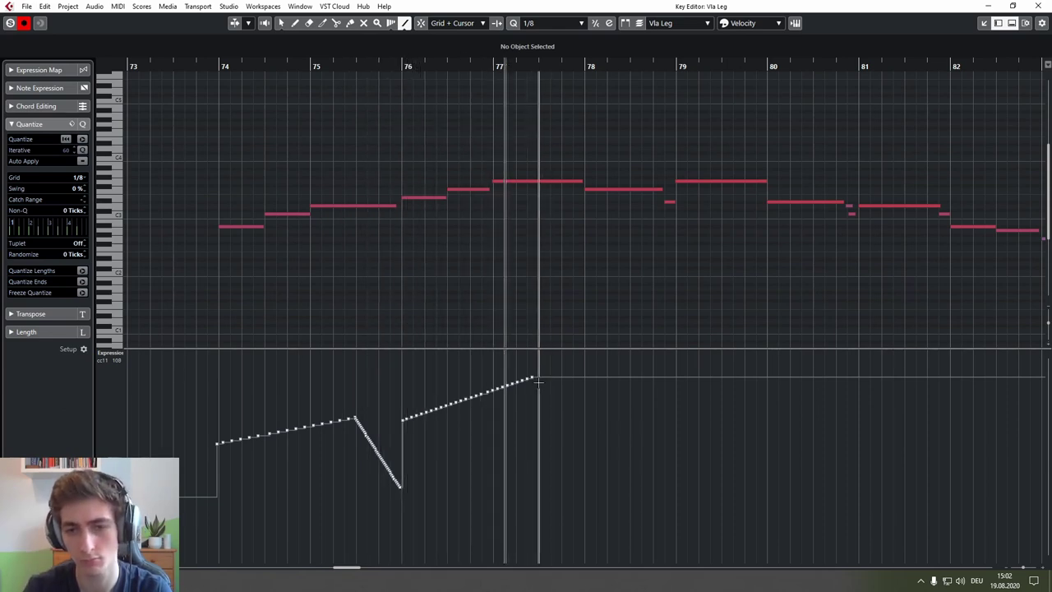
{"action": "mouse_move", "coordinate": [536, 378]}
{"action": "left_mouse_down"}
{"action": "mouse_move", "coordinate": [593, 430]}
{"action": "mouse_move", "coordinate": [585, 428]}
{"action": "mouse_move", "coordinate": [676, 462]}
{"action": "mouse_move", "coordinate": [765, 396]}
{"action": "mouse_move", "coordinate": [771, 380]}
{"action": "left_mouse_up"}
{"action": "left_click_drag", "start_coordinate": [771, 380], "coordinate": [860, 463]}
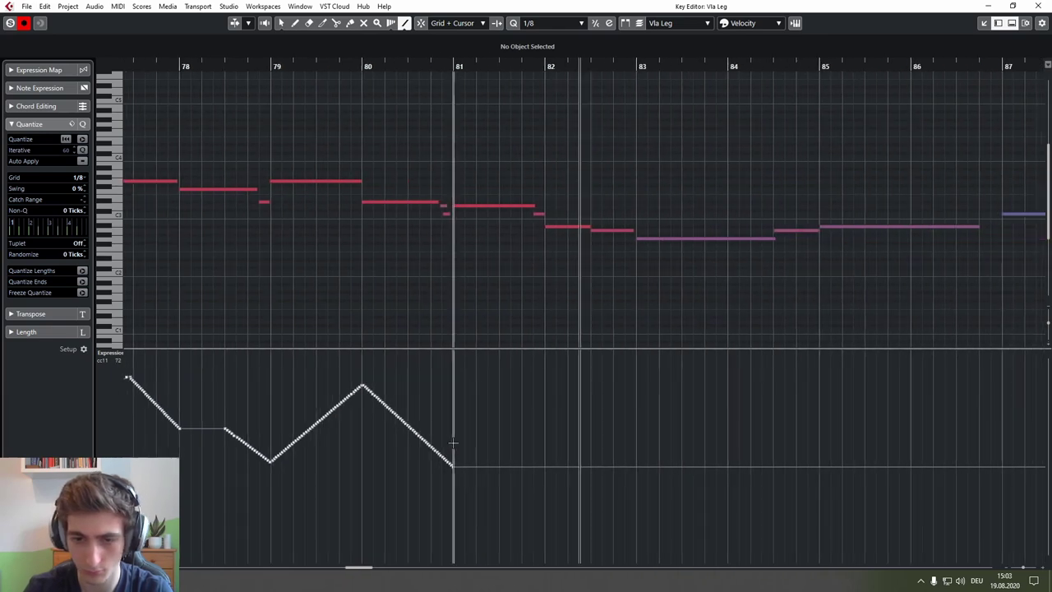
{"action": "mouse_move", "coordinate": [453, 467]}
{"action": "left_mouse_down"}
{"action": "mouse_move", "coordinate": [550, 417]}
{"action": "mouse_move", "coordinate": [548, 392]}
{"action": "mouse_move", "coordinate": [634, 479]}
{"action": "left_mouse_up"}
{"action": "right_click", "coordinate": [641, 415]}
{"action": "left_click", "coordinate": [649, 411]}
{"action": "right_click", "coordinate": [491, 427]}
{"action": "left_click", "coordinate": [615, 423]}
Step: Review the whole viola part's notes and expression curve, and return to the project window to hear it with the arrangement
{"action": "key", "text": "space"}
{"action": "scroll", "coordinate": [441, 298], "scroll_direction": "down", "scroll_amount": 2}
{"action": "right_click", "coordinate": [430, 311]}
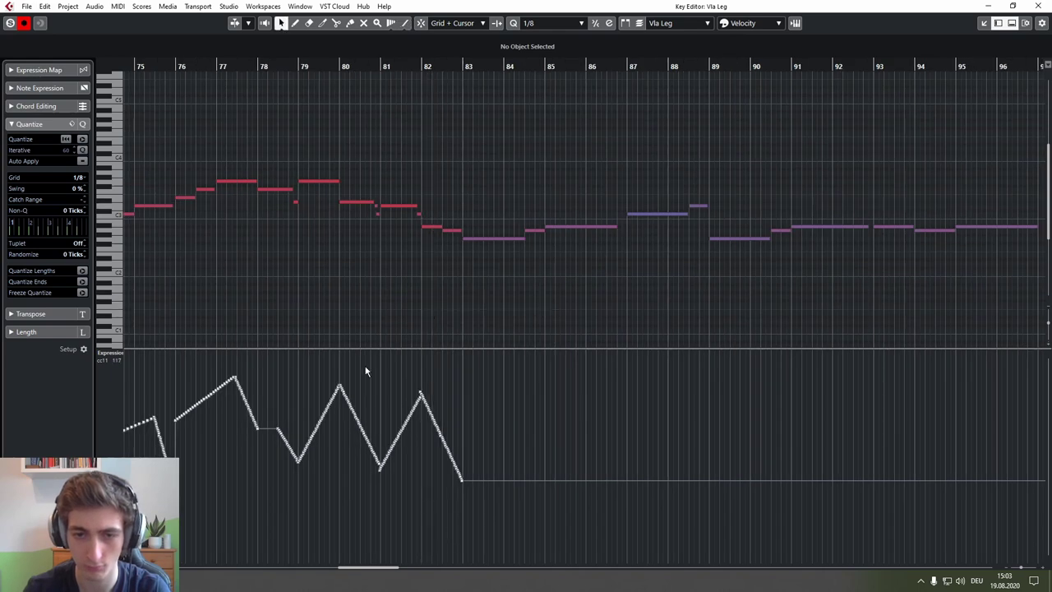
{"action": "scroll", "coordinate": [366, 346], "scroll_direction": "down", "scroll_amount": 3}
{"action": "left_click_drag", "start_coordinate": [368, 318], "coordinate": [492, 317]}
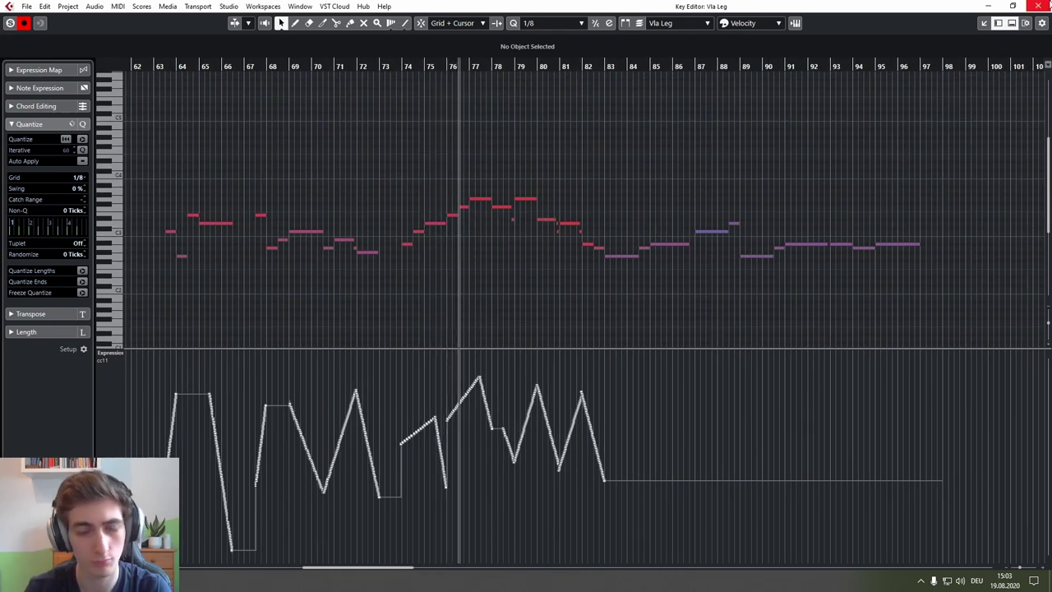
{"action": "left_click", "coordinate": [1040, 6]}
{"action": "left_click", "coordinate": [406, 289]}
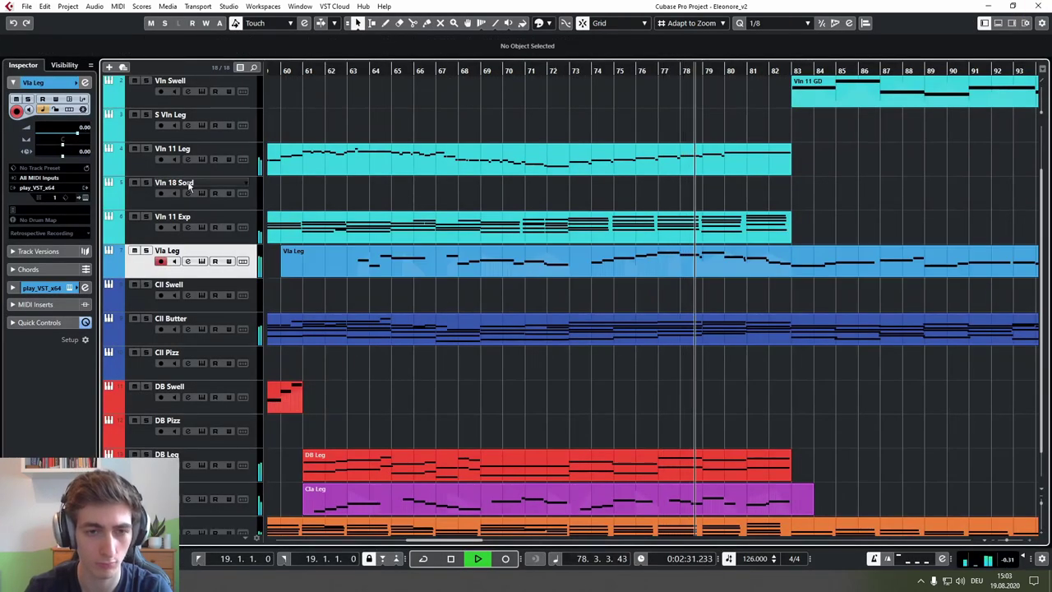
Step: Audition other 10 Violas patches on Vla Leg, including VAS SulPont, reload VAS Sus Soft Leg and inspect its player settings
{"action": "left_click", "coordinate": [202, 260]}
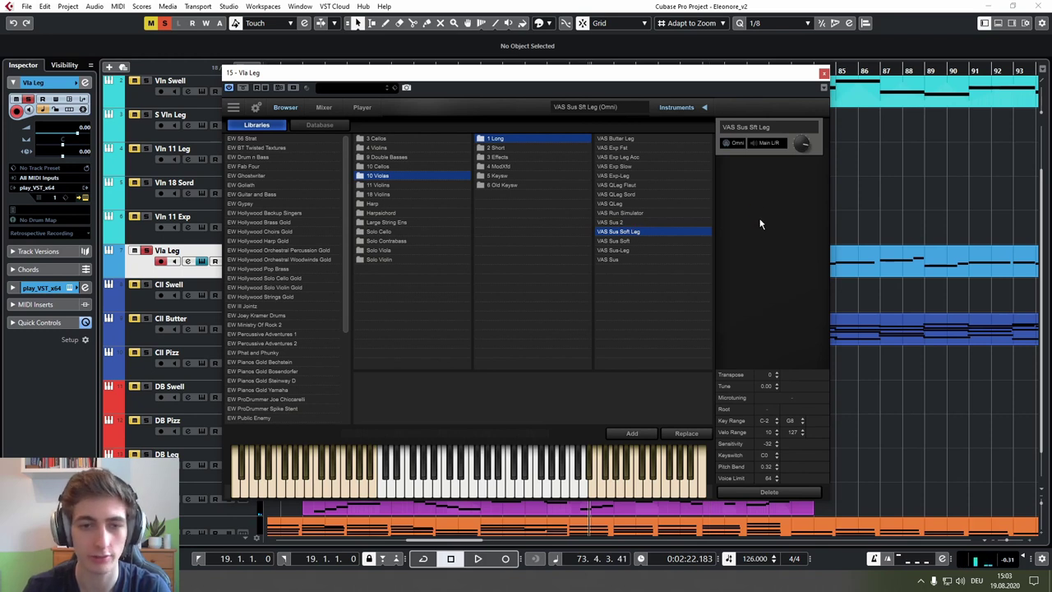
{"action": "double_click", "coordinate": [628, 185]}
{"action": "left_click", "coordinate": [824, 75]}
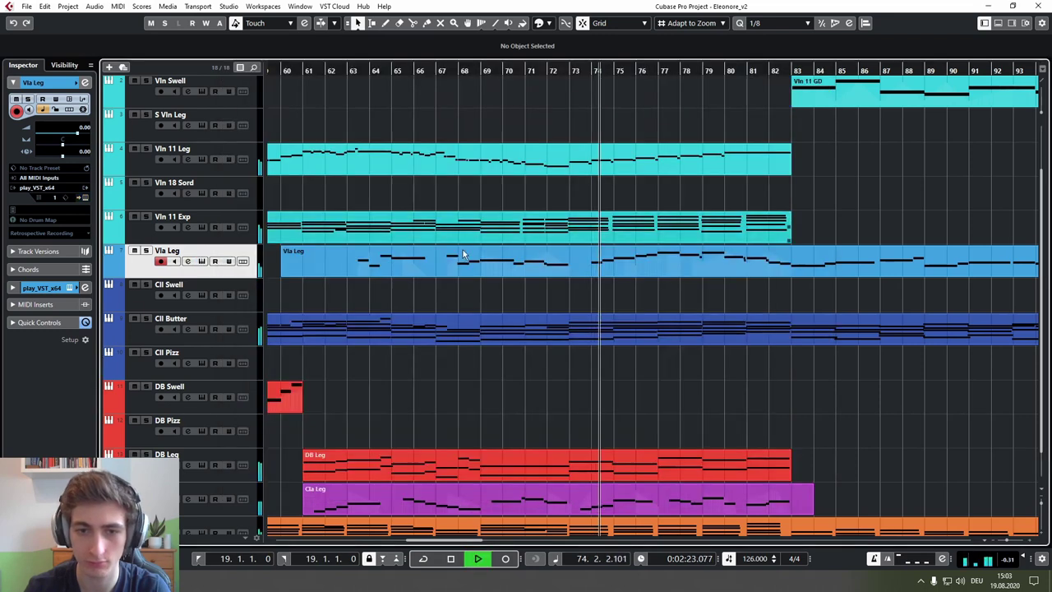
{"action": "key", "text": "s"}
{"action": "key", "text": "s"}
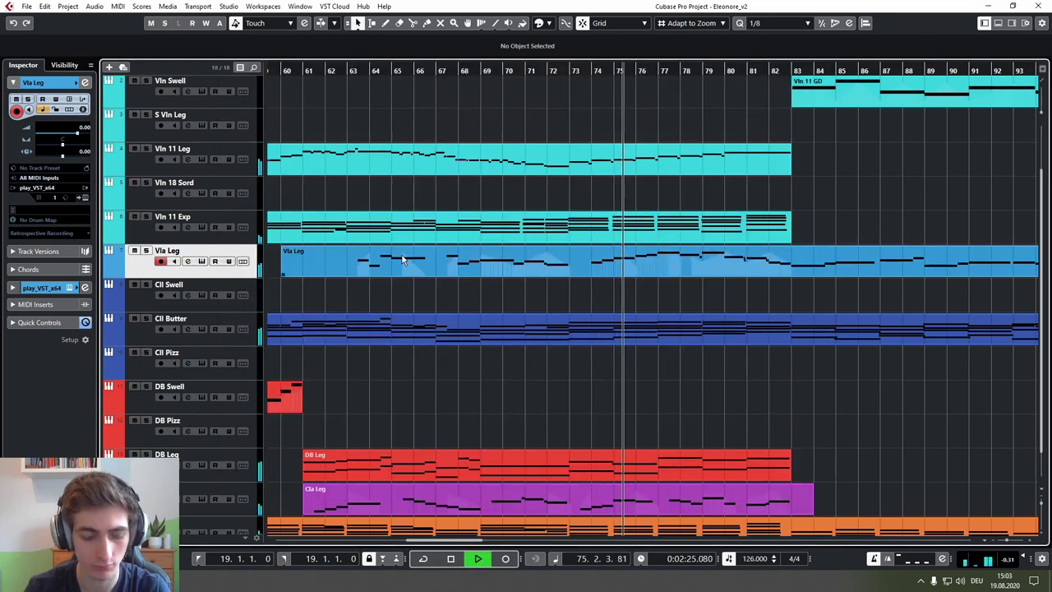
{"action": "key", "text": "e"}
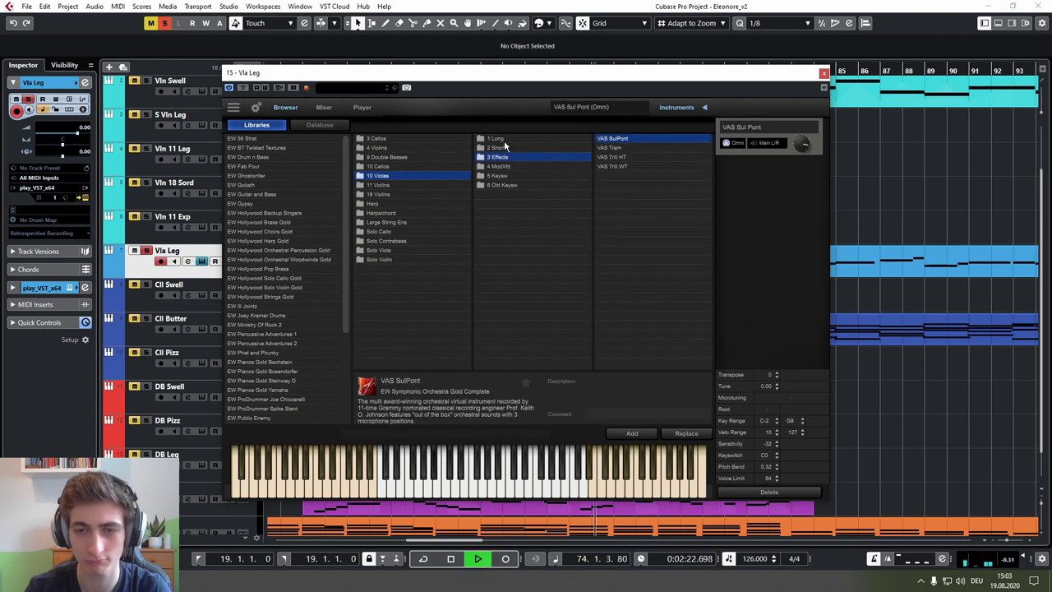
{"action": "left_click", "coordinate": [507, 139]}
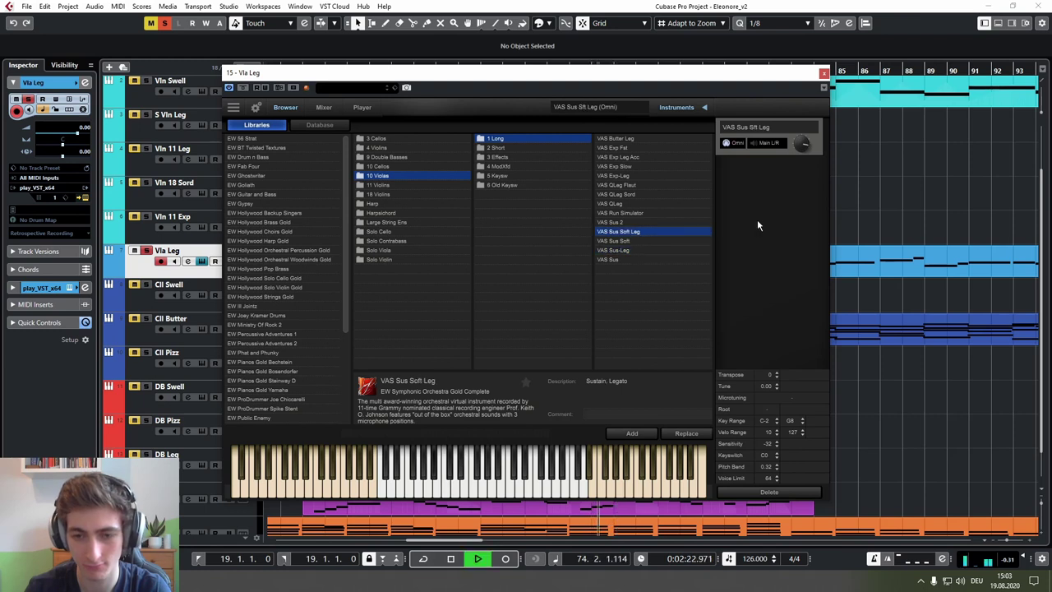
{"action": "key", "text": "s"}
{"action": "left_click", "coordinate": [362, 108]}
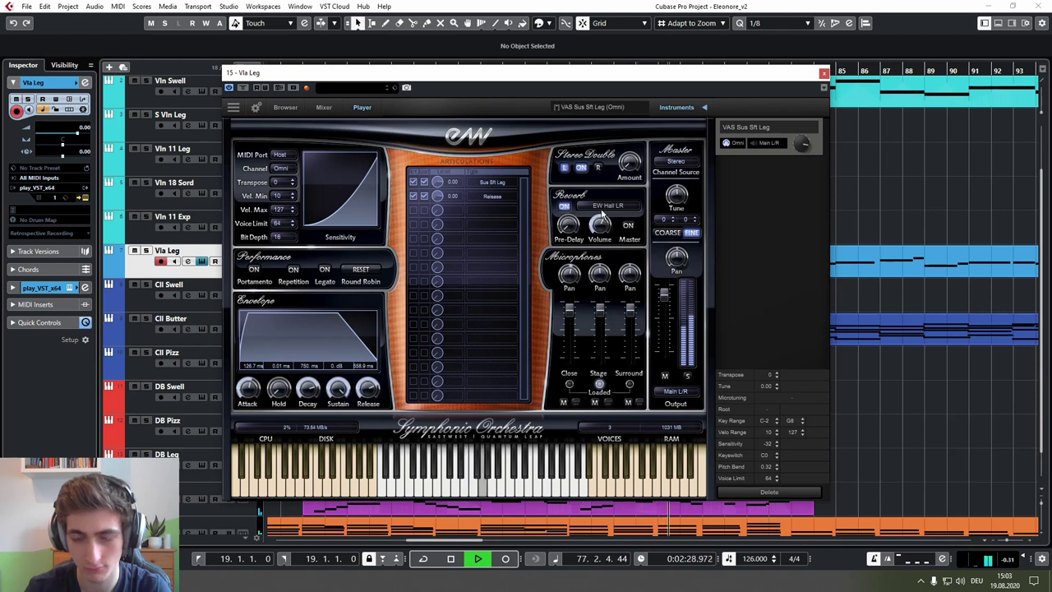
{"action": "left_click", "coordinate": [823, 74]}
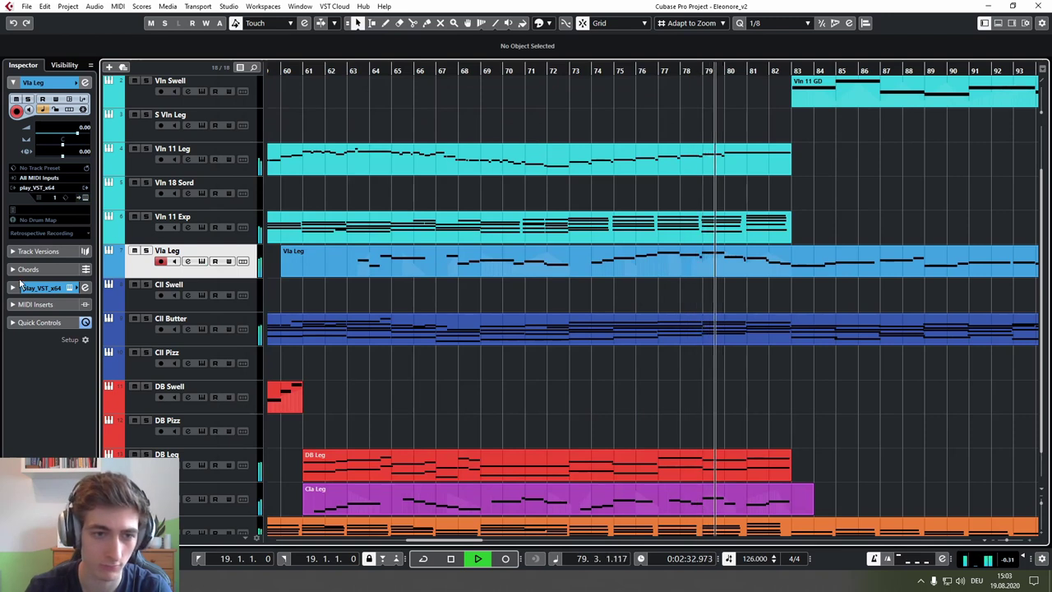
Step: Insert the Frequency equalizer in the first audio insert slot of Vla Leg and play the track through it
{"action": "left_click", "coordinate": [45, 287]}
{"action": "left_click", "coordinate": [37, 171]}
{"action": "left_click", "coordinate": [29, 194]}
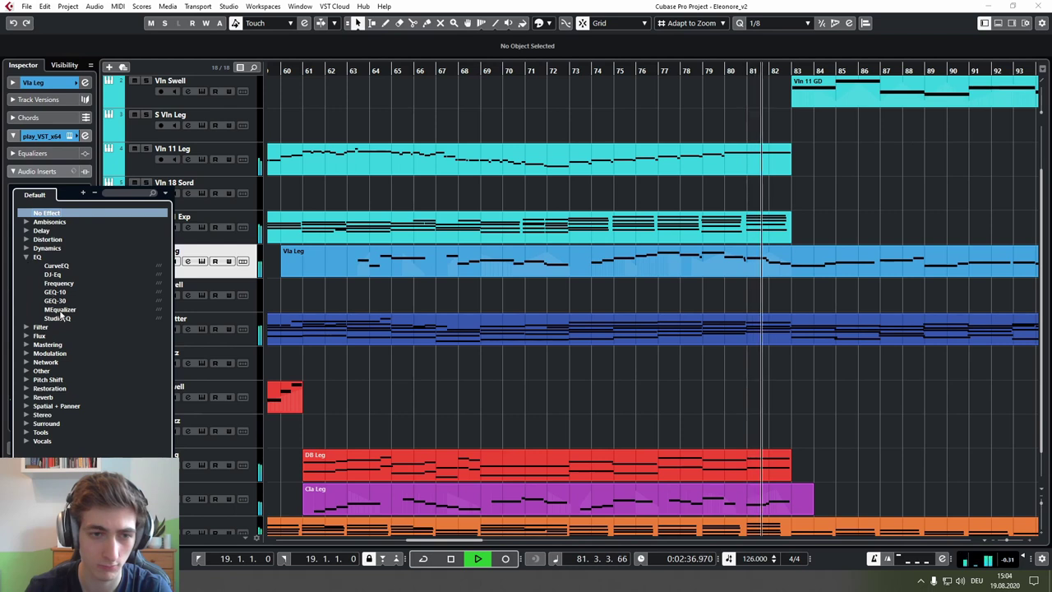
{"action": "left_click", "coordinate": [59, 283]}
{"action": "key", "text": "space"}
{"action": "key", "text": "space"}
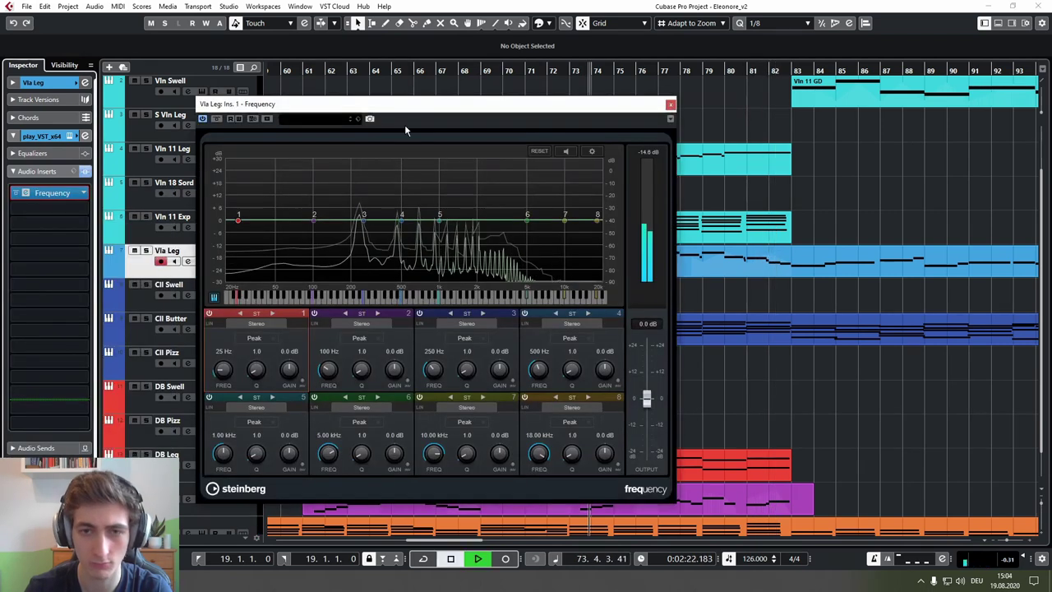
Step: Set EQ band 3 on Vla Leg to a -7.7 dB peak cut at 346 Hz with a Q of 1.5
{"action": "left_click_drag", "start_coordinate": [431, 120], "coordinate": [507, 132]}
{"action": "left_click_drag", "start_coordinate": [440, 232], "coordinate": [460, 177]}
{"action": "key", "text": "space"}
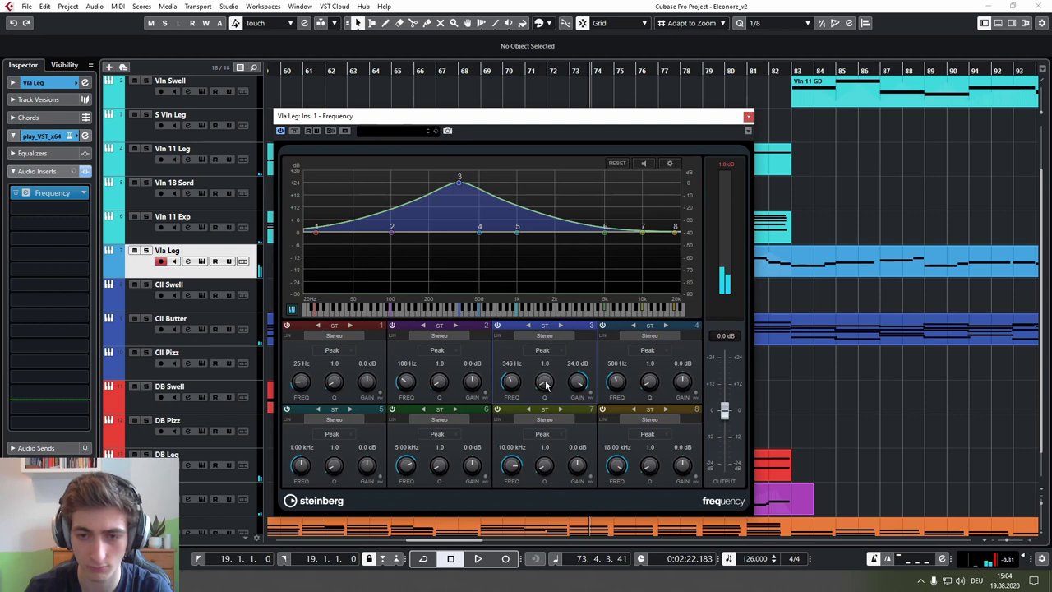
{"action": "left_click_drag", "start_coordinate": [545, 383], "coordinate": [549, 371]}
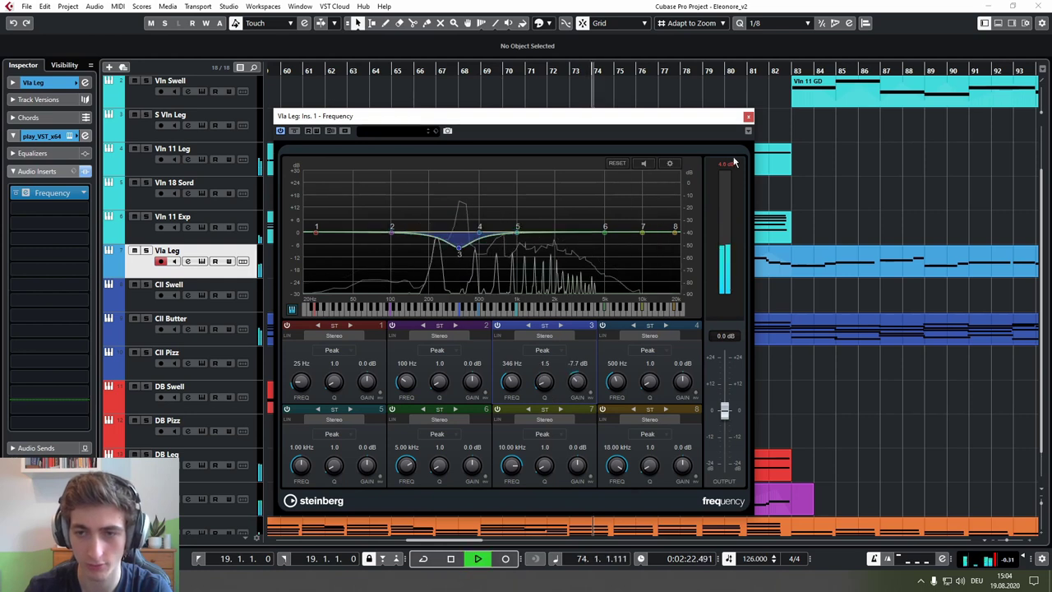
Step: Make EQ band 1 a Cut 24 low-cut filter at 103 Hz and close the equalizer
{"action": "left_click", "coordinate": [334, 349]}
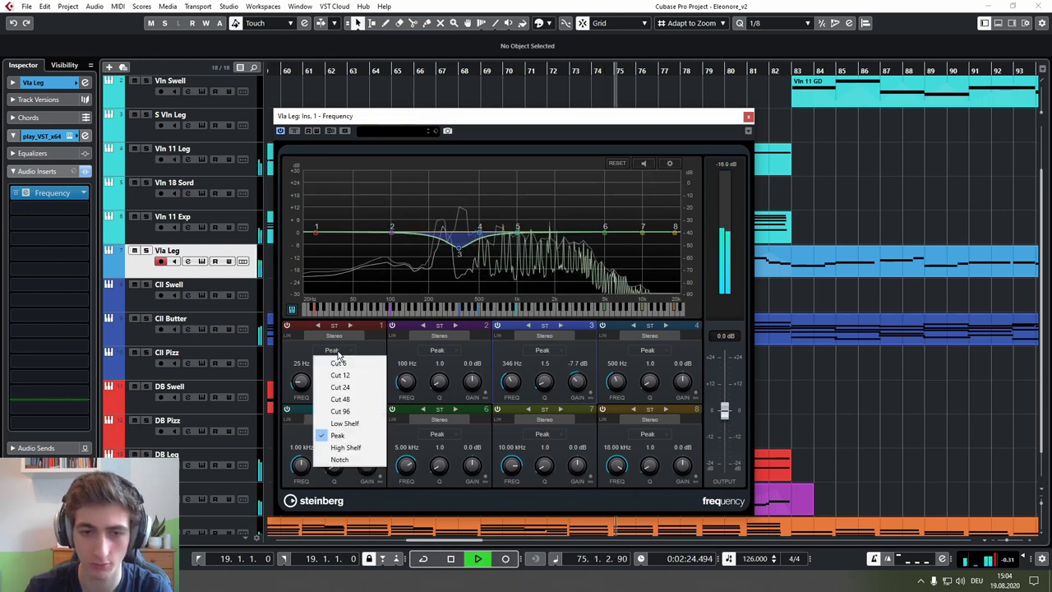
{"action": "left_click", "coordinate": [341, 386]}
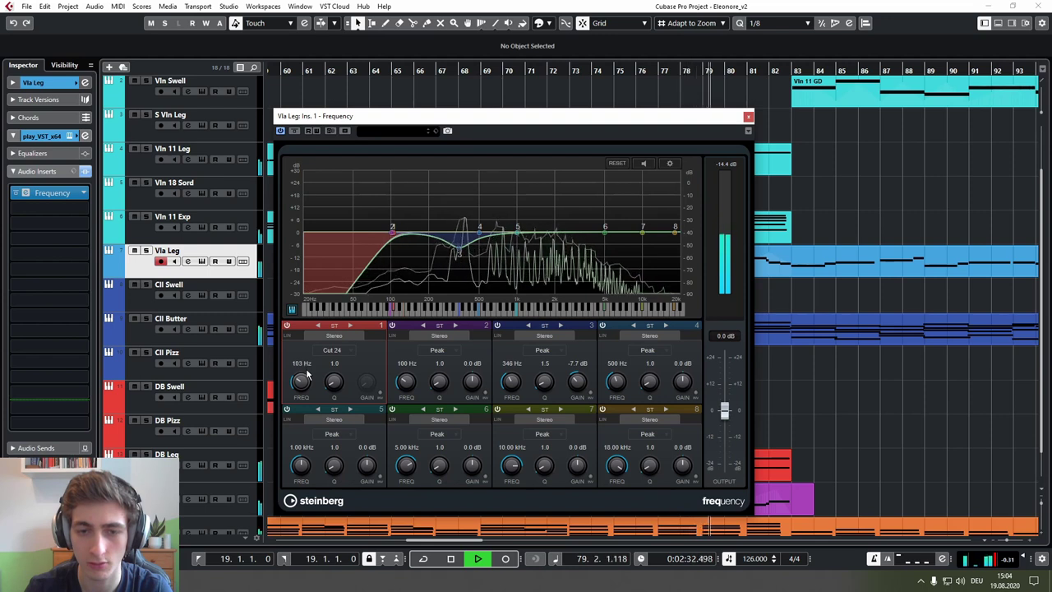
{"action": "scroll", "coordinate": [305, 374], "scroll_direction": "down", "scroll_amount": 3}
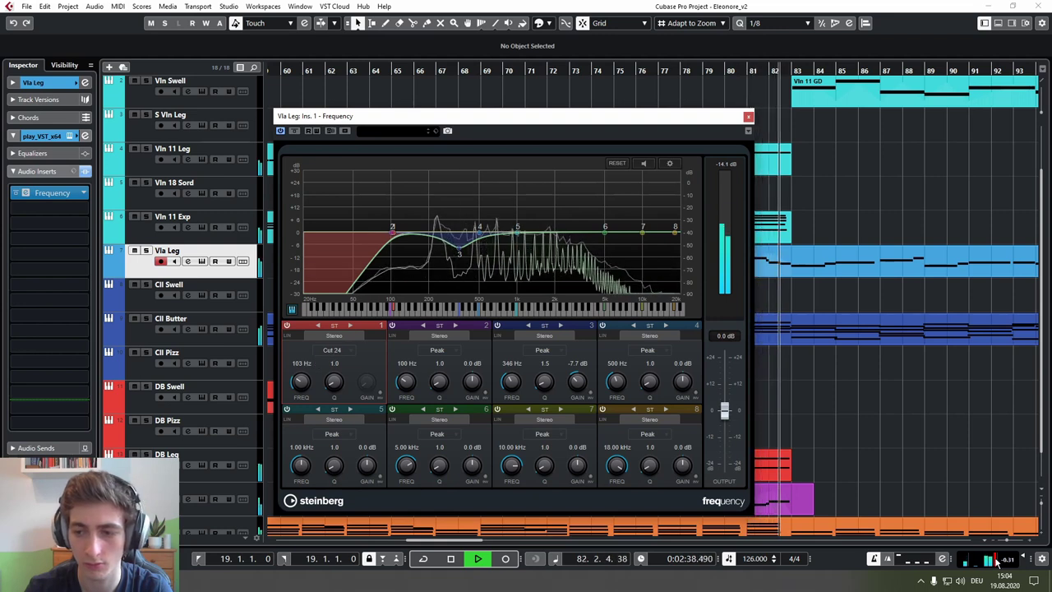
{"action": "left_click", "coordinate": [748, 118]}
Step: Lower the Vla Leg volume to -3.00 and listen to the soloed track past bar 83
{"action": "left_click", "coordinate": [33, 82]}
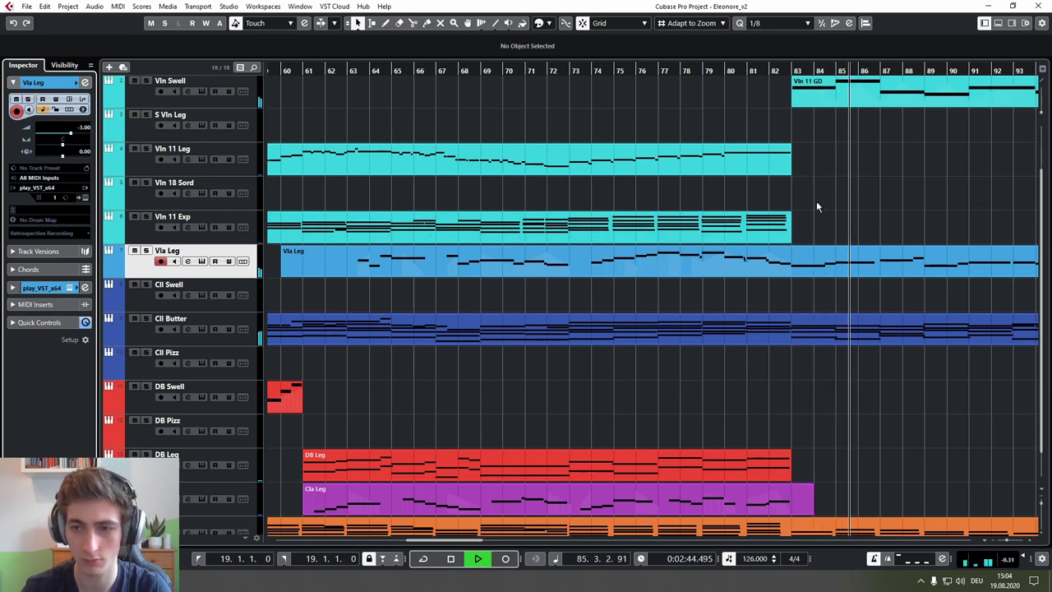
{"action": "key", "text": "g"}
{"action": "left_click_drag", "start_coordinate": [853, 206], "coordinate": [589, 210]}
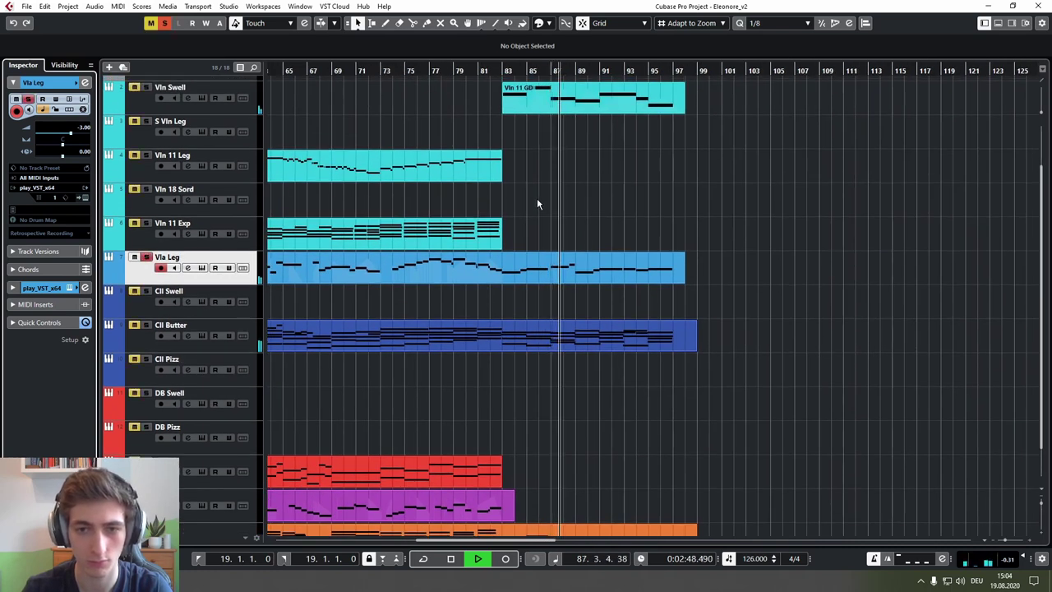
{"action": "key", "text": "s"}
Step: Reopen the Vla Leg part and redraw its expression fall from bar 82 to bar 83 so it ends slightly higher
{"action": "left_click", "coordinate": [528, 278]}
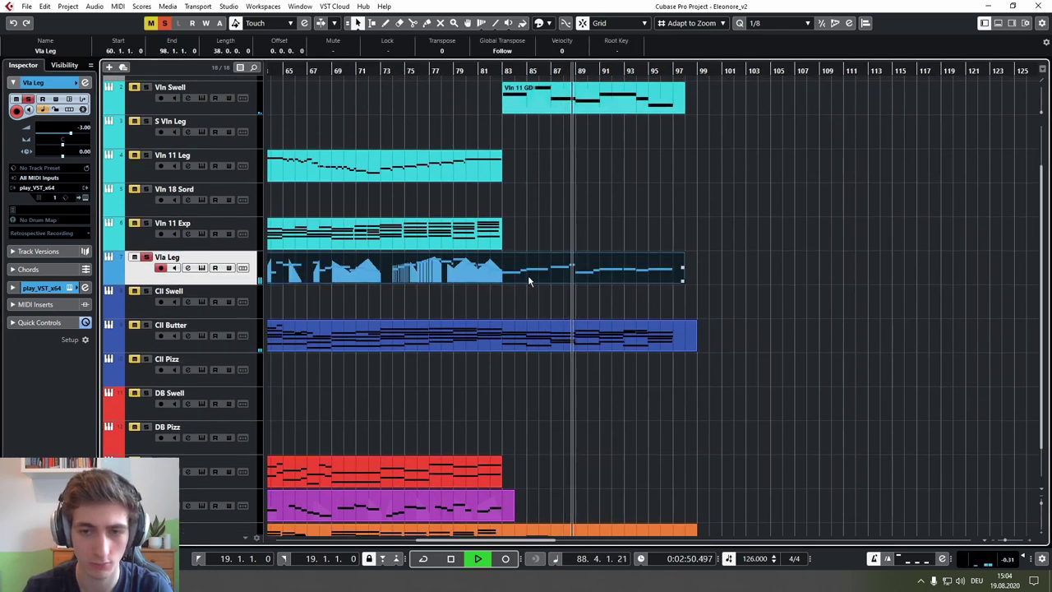
{"action": "double_click", "coordinate": [527, 275]}
{"action": "key", "text": "space"}
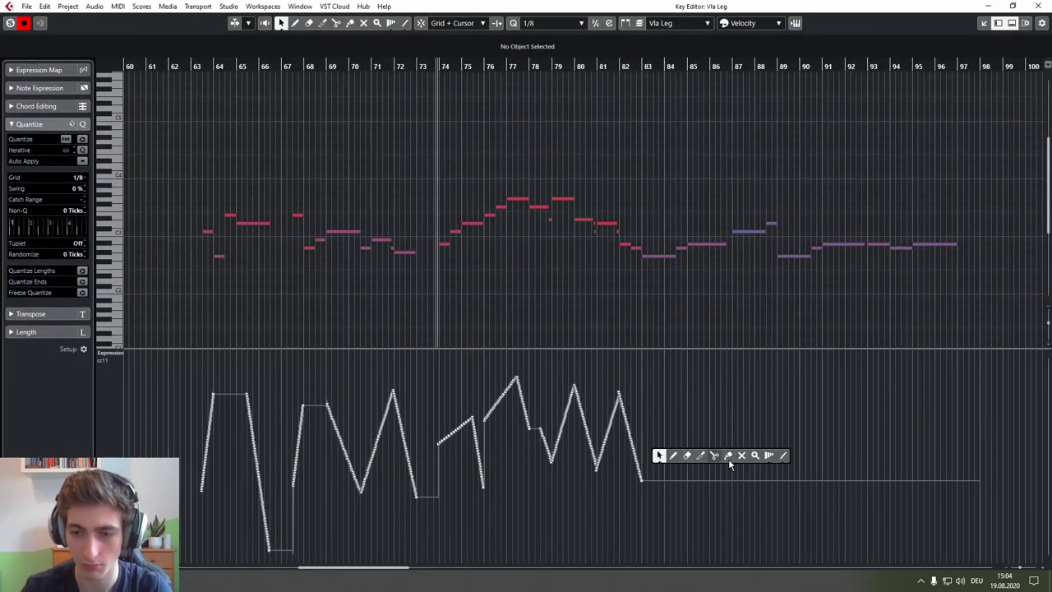
{"action": "left_click", "coordinate": [783, 455]}
{"action": "left_click_drag", "start_coordinate": [618, 395], "coordinate": [643, 470]}
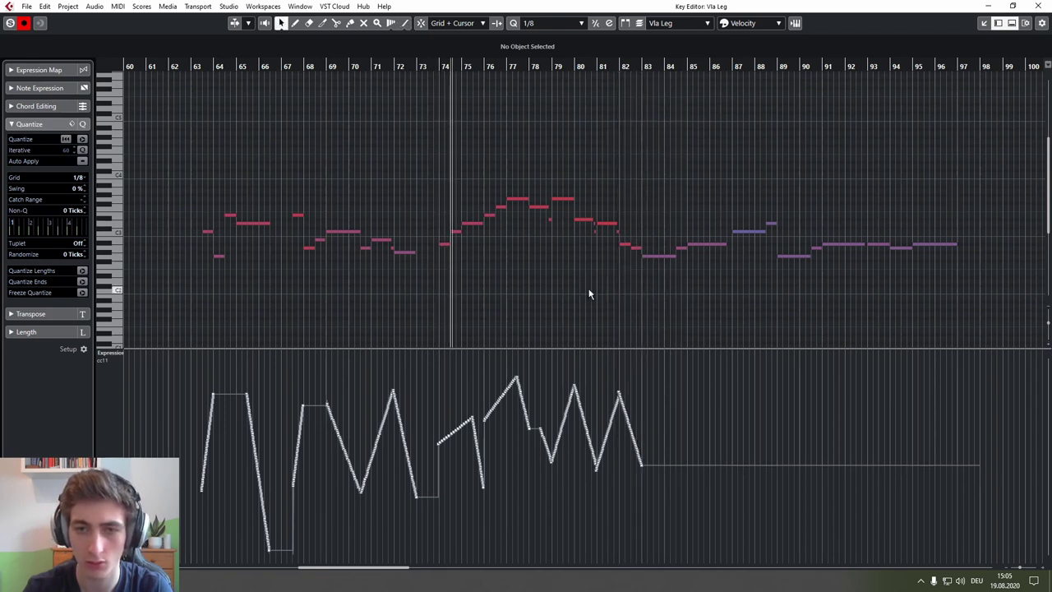
Step: Close the Key Editor and listen to the viola line within the full arrangement from around bar 77
{"action": "left_click", "coordinate": [1040, 6]}
{"action": "left_click", "coordinate": [569, 167]}
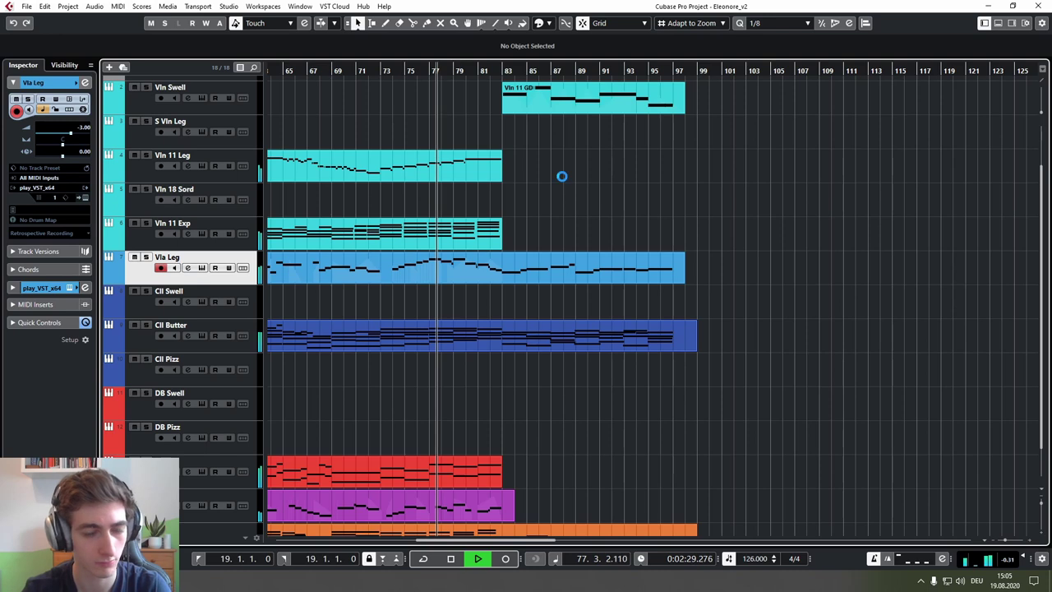
{"action": "scroll", "coordinate": [564, 177], "scroll_direction": "down", "scroll_amount": 2}
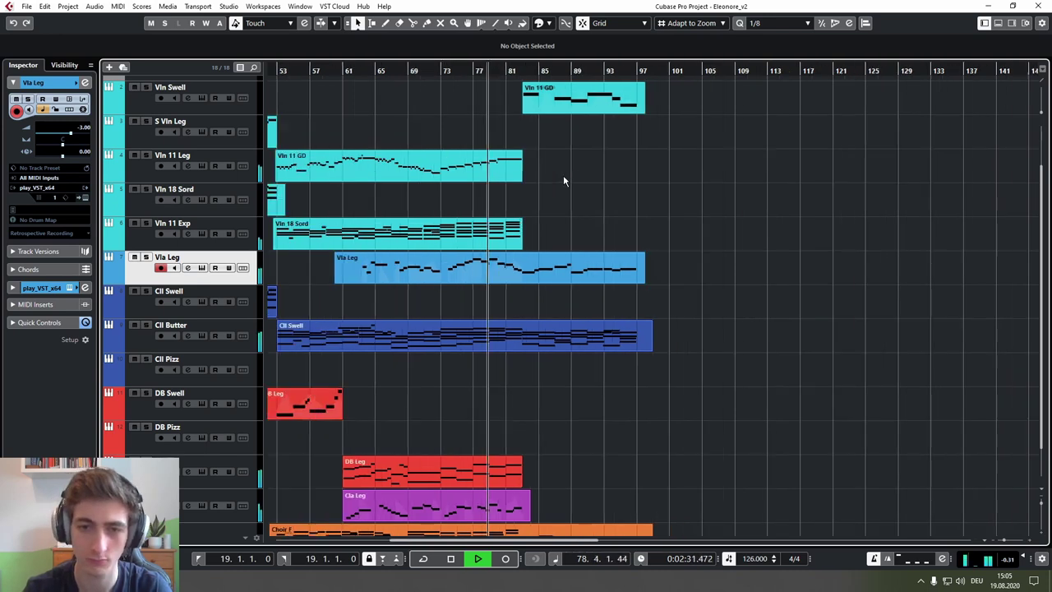
{"action": "left_click_drag", "start_coordinate": [501, 195], "coordinate": [549, 198]}
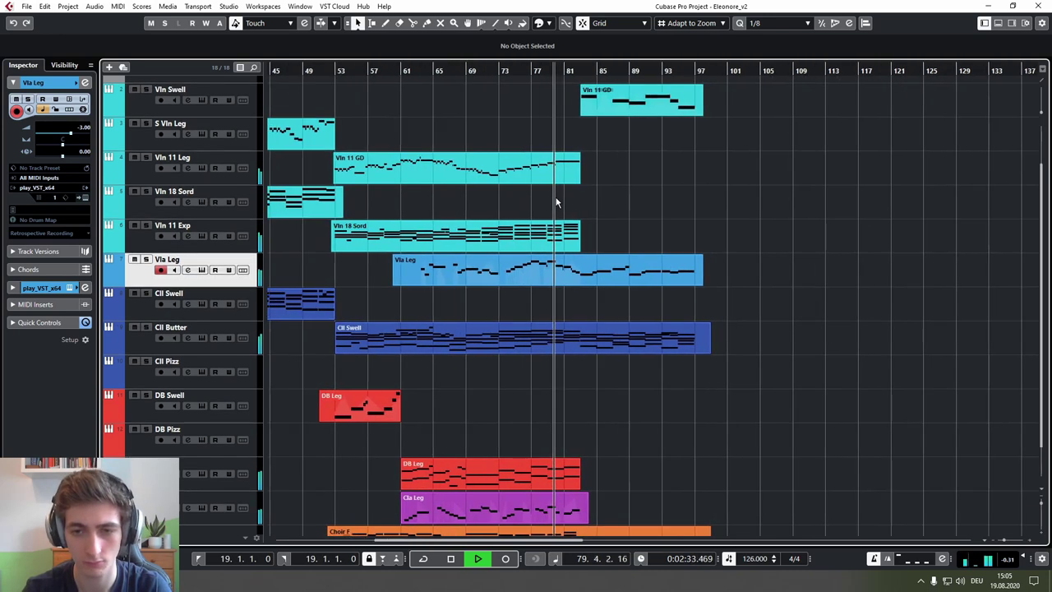
Step: Reopen the Vla Leg part, shorten the long note in bar 80 and shift the two short notes before bar 81 earlier
{"action": "scroll", "coordinate": [556, 200], "scroll_direction": "up", "scroll_amount": 3}
{"action": "double_click", "coordinate": [567, 273]}
{"action": "scroll", "coordinate": [606, 242], "scroll_direction": "up", "scroll_amount": 3}
{"action": "scroll", "coordinate": [605, 242], "scroll_direction": "up", "scroll_amount": 2}
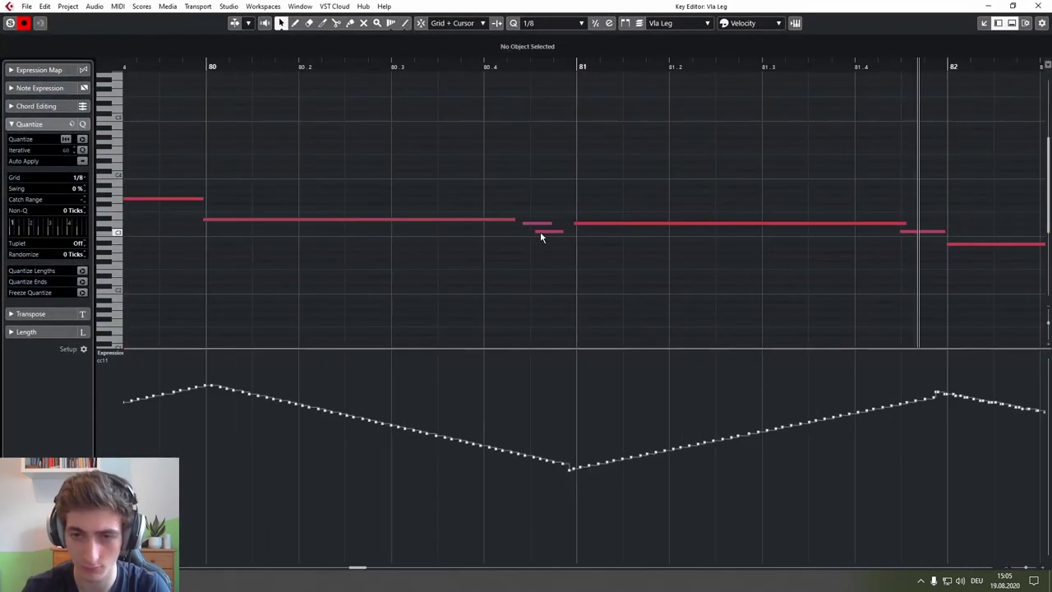
{"action": "left_click", "coordinate": [541, 230]}
{"action": "left_click_drag", "start_coordinate": [540, 227], "coordinate": [484, 221]}
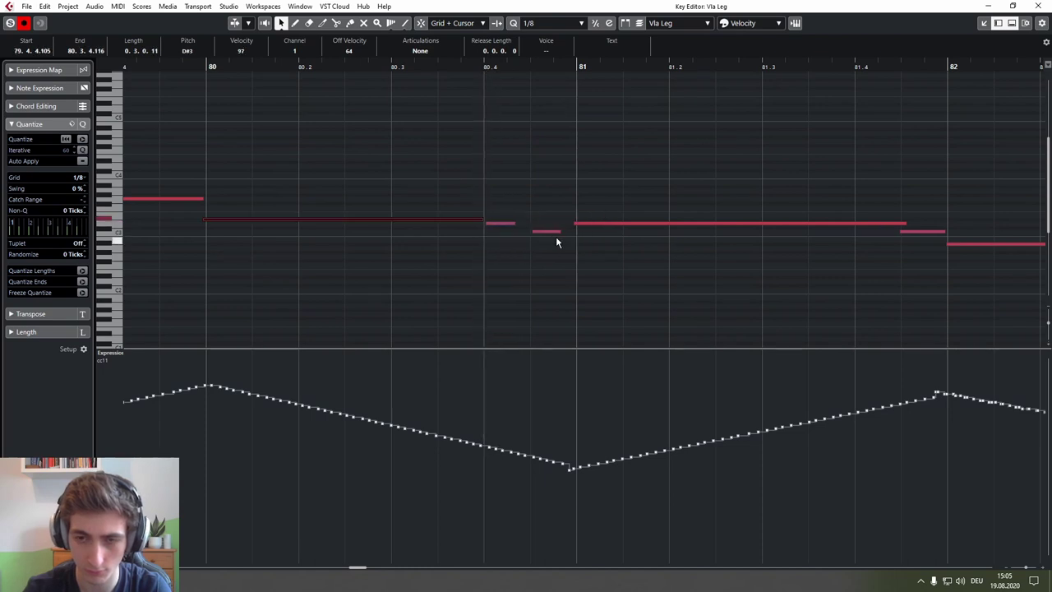
{"action": "left_click", "coordinate": [561, 231]}
{"action": "left_click_drag", "start_coordinate": [559, 230], "coordinate": [531, 231]}
{"action": "left_click", "coordinate": [531, 250]}
Step: Draw Vla Leg expression rising from about 58 at bar 83 to bar 87, easing to bar 89, and falling from about 42 to bar 97
{"action": "scroll", "coordinate": [532, 251], "scroll_direction": "down", "scroll_amount": 6}
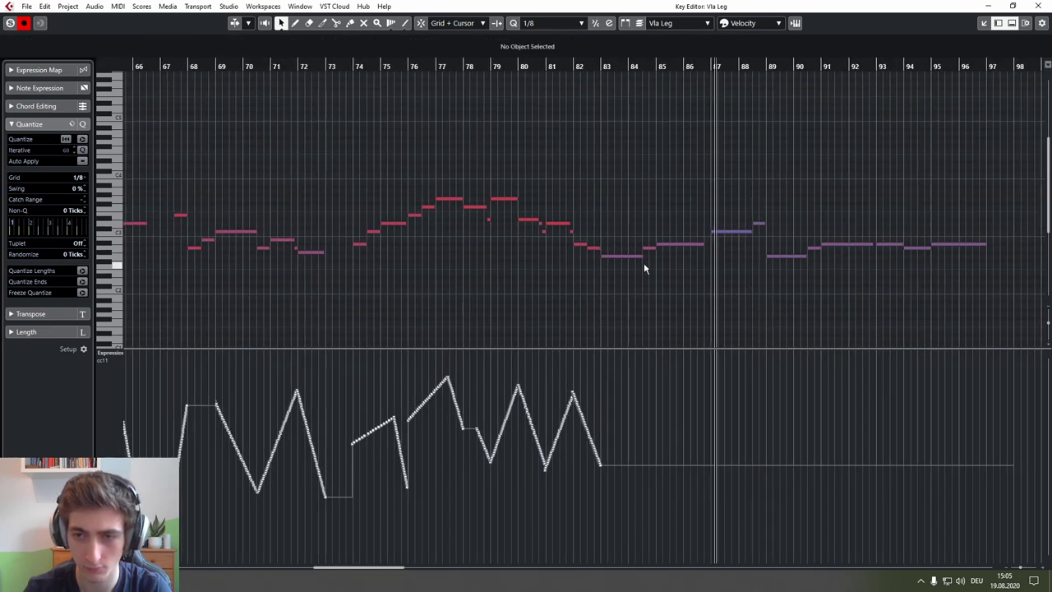
{"action": "left_click_drag", "start_coordinate": [644, 263], "coordinate": [536, 268]}
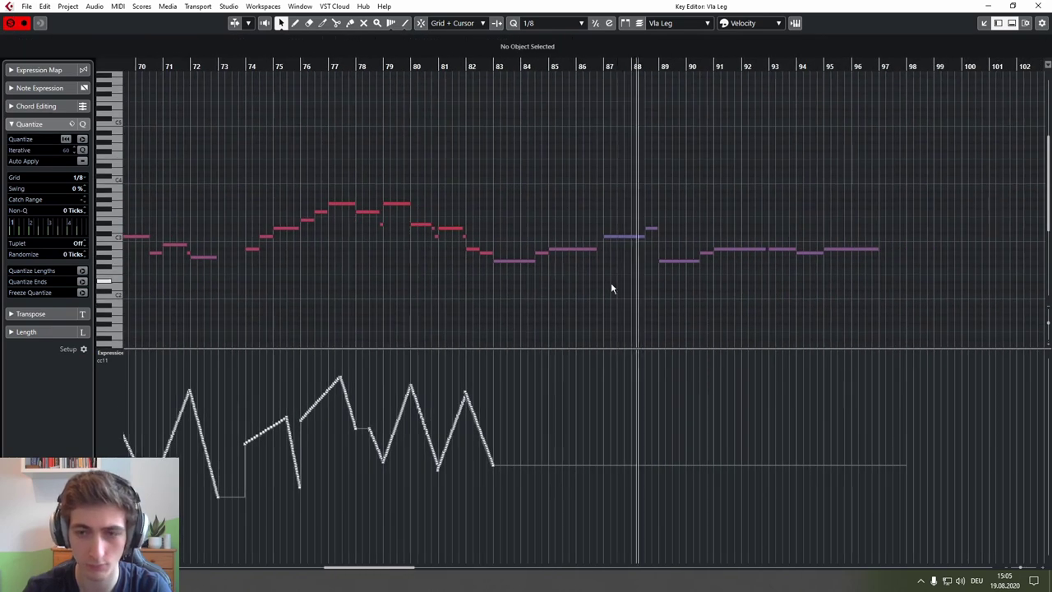
{"action": "right_click", "coordinate": [556, 294]}
{"action": "left_click", "coordinate": [682, 296]}
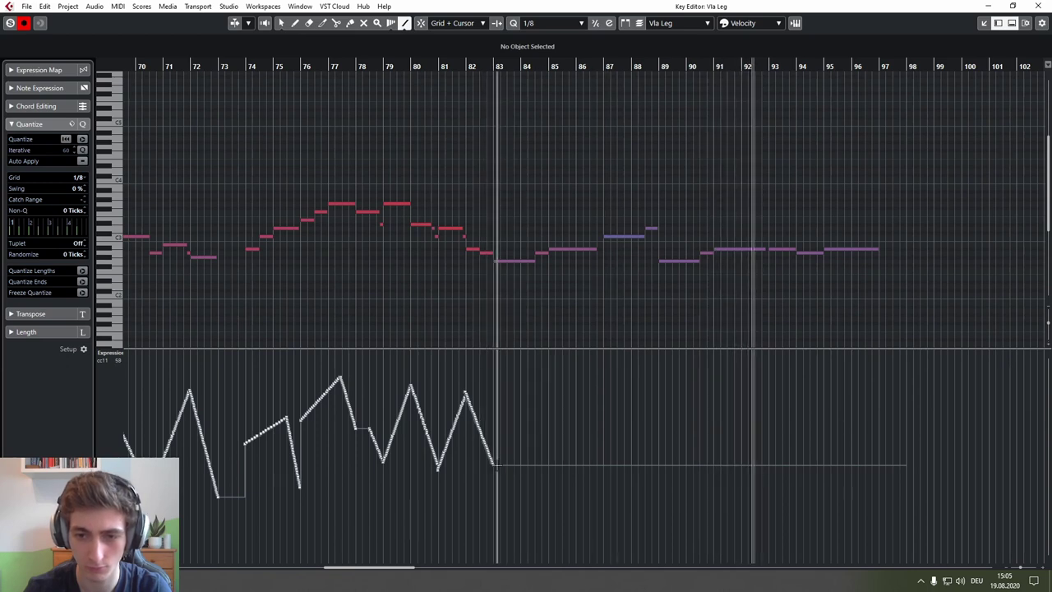
{"action": "left_click_drag", "start_coordinate": [494, 465], "coordinate": [602, 433]}
{"action": "left_click_drag", "start_coordinate": [603, 433], "coordinate": [658, 454]}
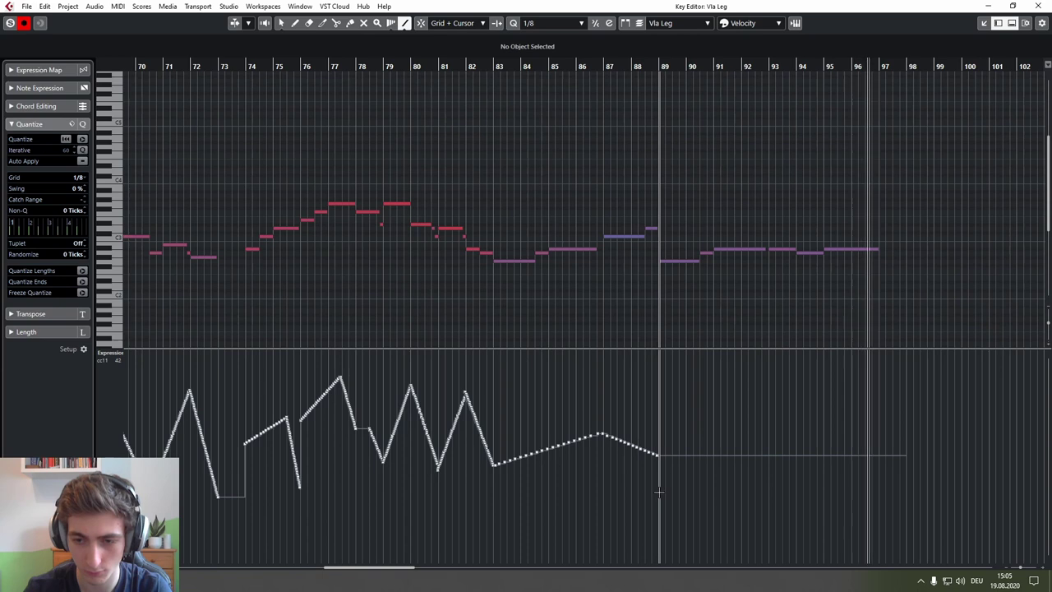
{"action": "left_click_drag", "start_coordinate": [659, 493], "coordinate": [877, 544]}
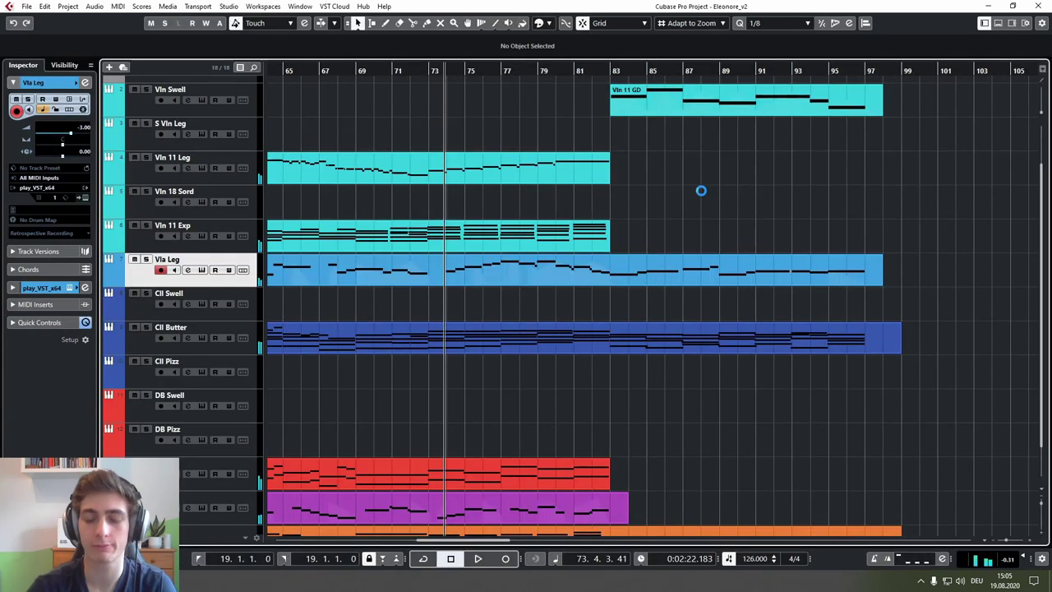
Step: Add a play_VST_x64 instrument track directly below Vla Leg
{"action": "scroll", "coordinate": [701, 190], "scroll_direction": "down", "scroll_amount": 4}
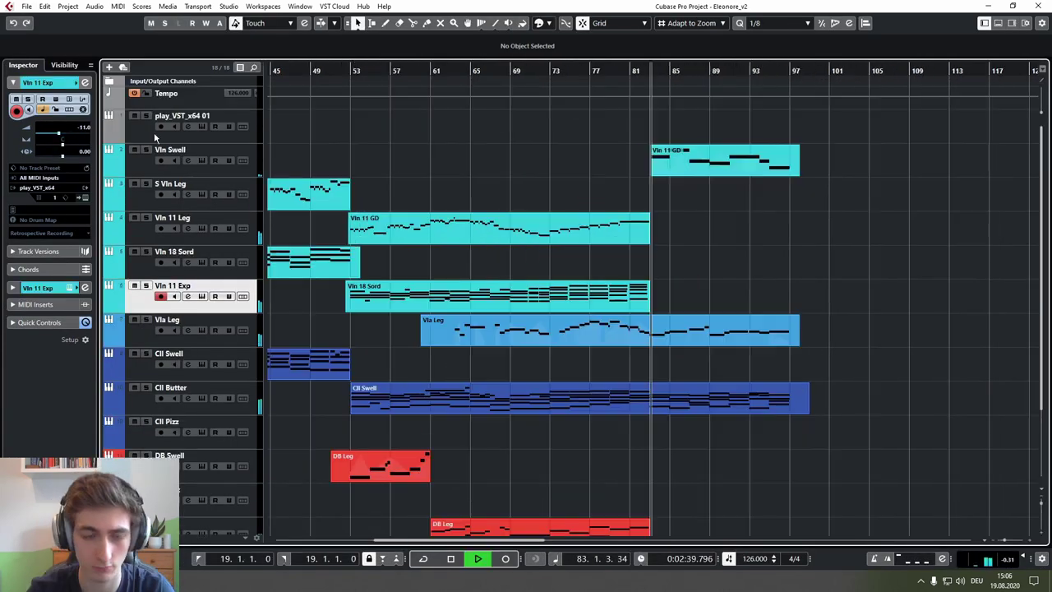
{"action": "left_click", "coordinate": [146, 136]}
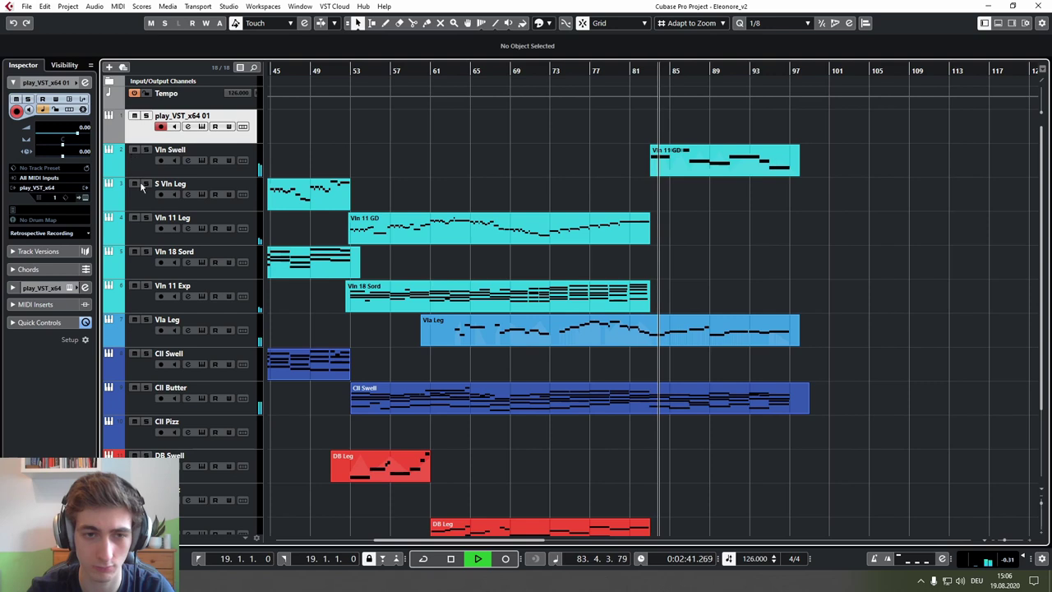
{"action": "left_click", "coordinate": [138, 338]}
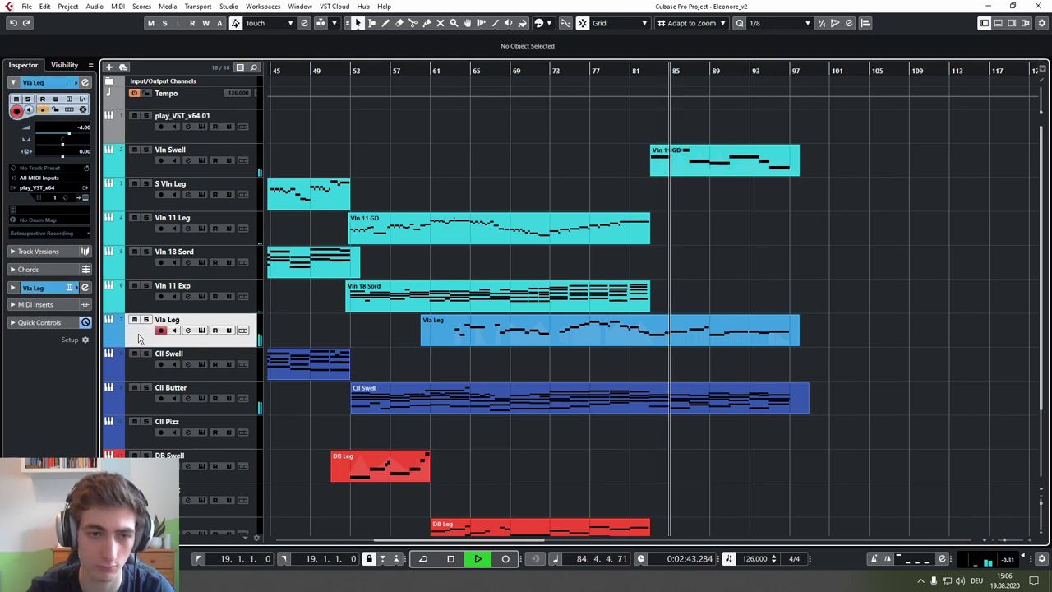
{"action": "key", "text": "t"}
{"action": "key", "text": "Return"}
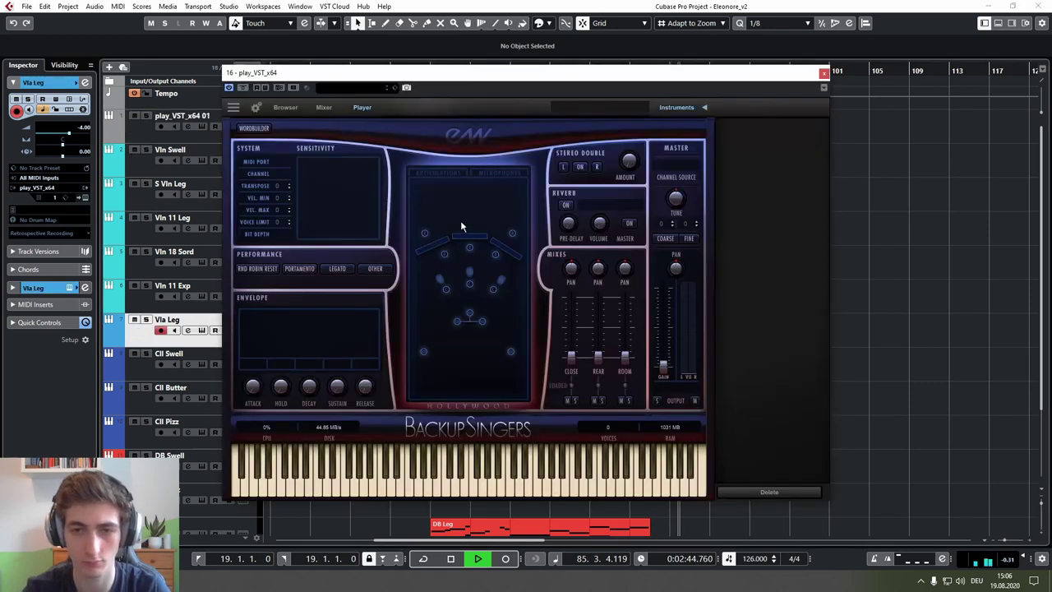
Step: Browse the new instrument's EW Symphonic Orchestra Gold Complete library to the Long patches of Gold Brass's 6 French Horns
{"action": "left_click", "coordinate": [287, 107]}
{"action": "scroll", "coordinate": [276, 362], "scroll_direction": "down", "scroll_amount": 5}
{"action": "left_click", "coordinate": [278, 371]}
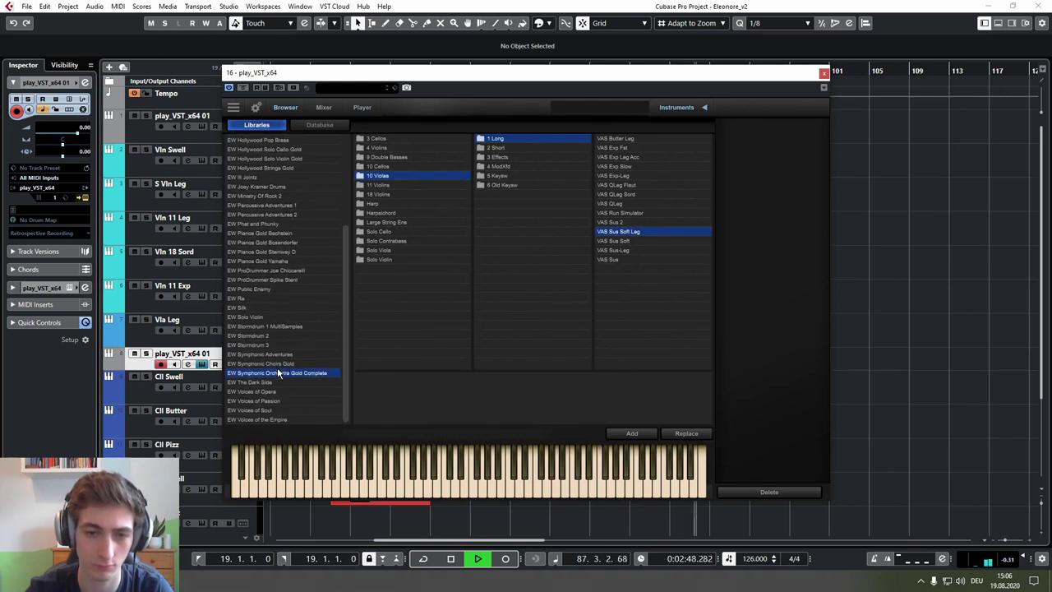
{"action": "left_click", "coordinate": [378, 140]}
{"action": "left_click", "coordinate": [411, 139]}
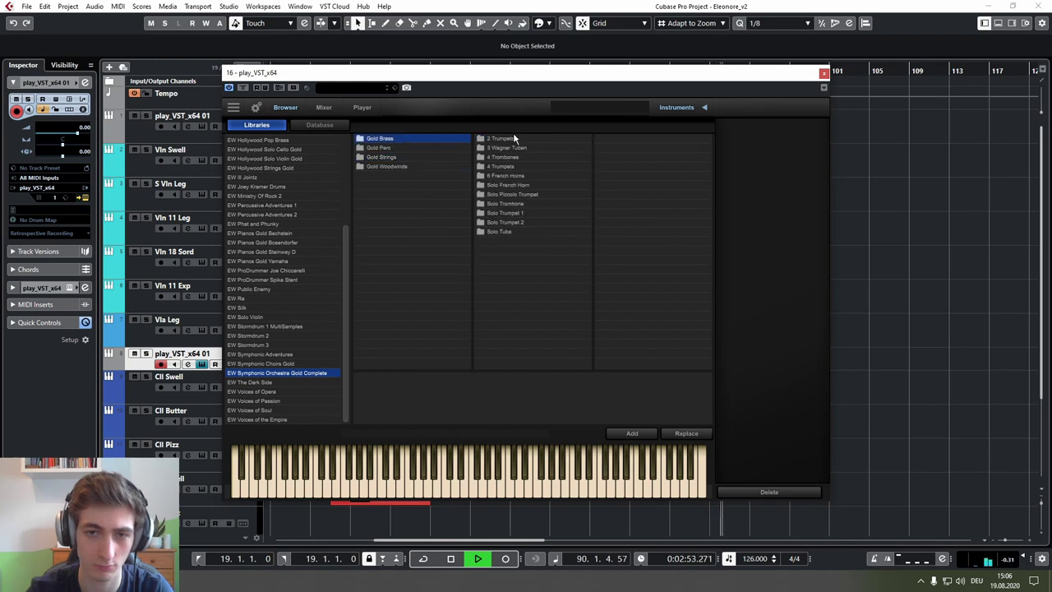
{"action": "left_click", "coordinate": [622, 139]}
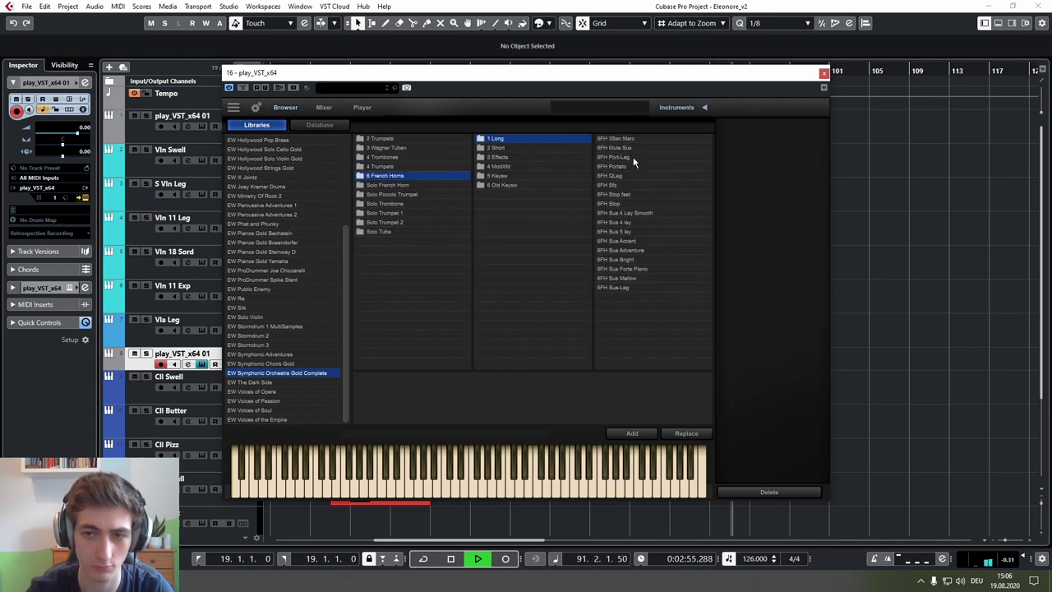
Step: Audition the 6FH Sus Mellow, Sus Forte Piano and Sus-Leg patches, and load 6FH QLeg with its Close microphone enabled at a lowered level
{"action": "left_click", "coordinate": [624, 281]}
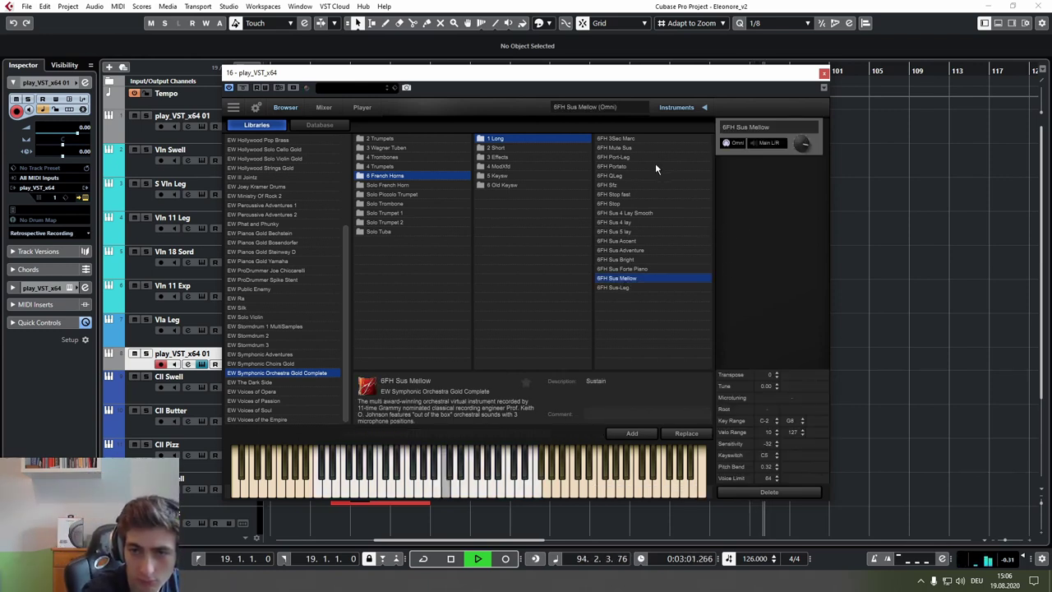
{"action": "left_click", "coordinate": [632, 270]}
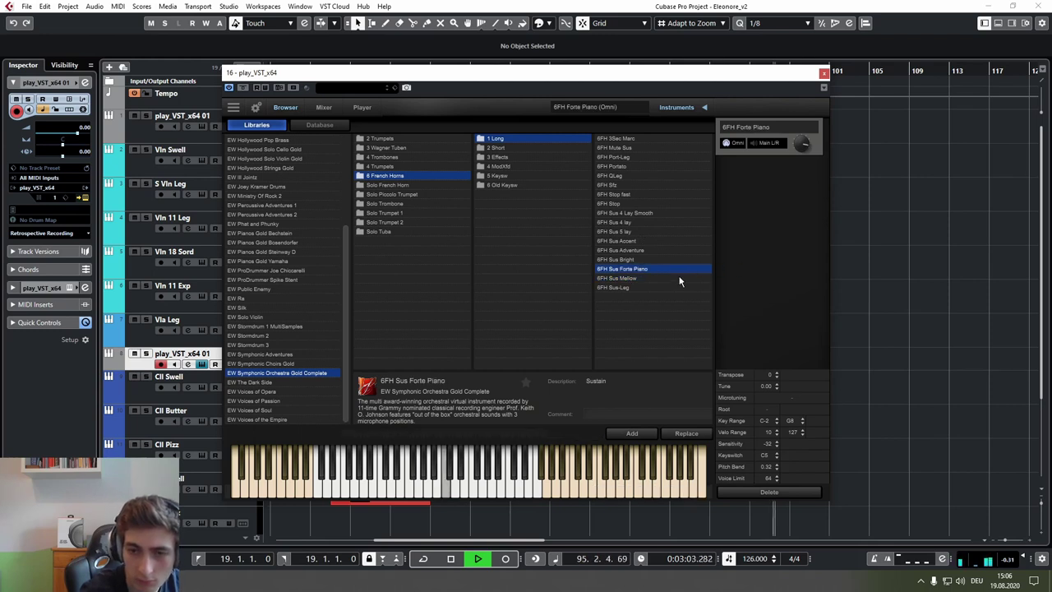
{"action": "left_click", "coordinate": [634, 288]}
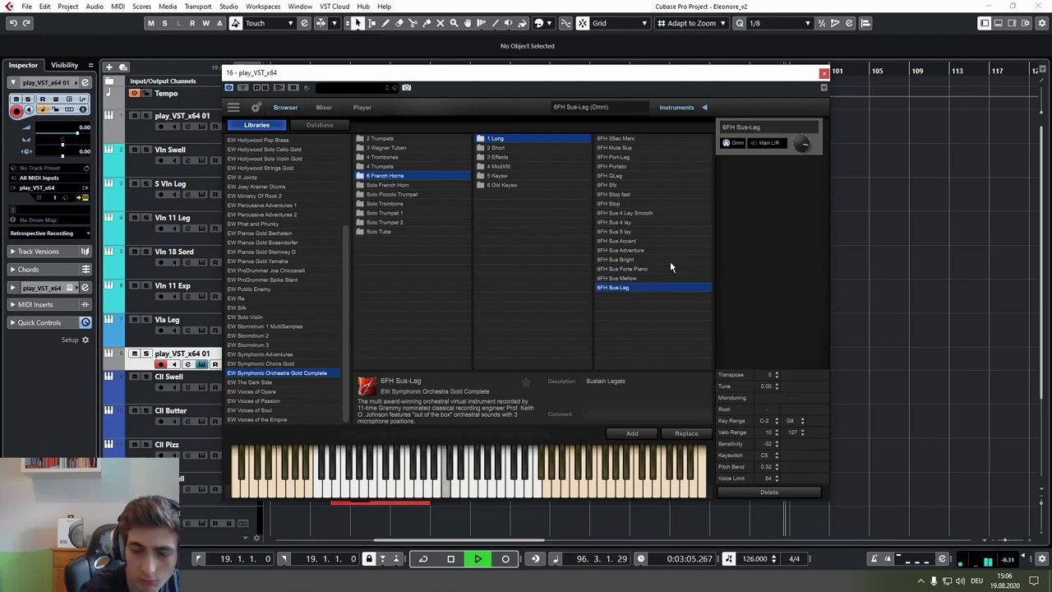
{"action": "double_click", "coordinate": [625, 232]}
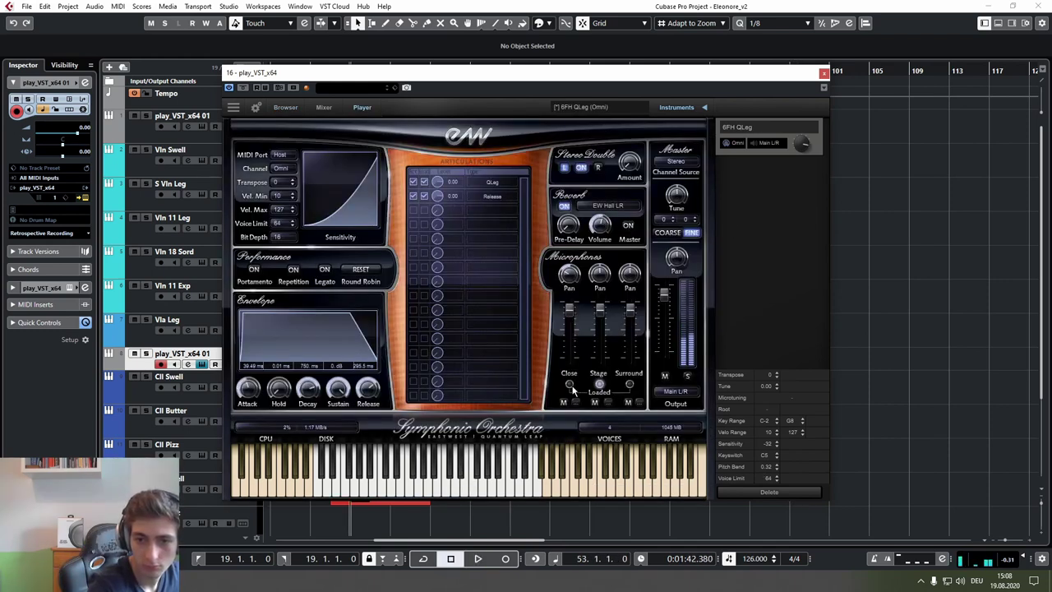
{"action": "left_click_drag", "start_coordinate": [576, 320], "coordinate": [578, 327]}
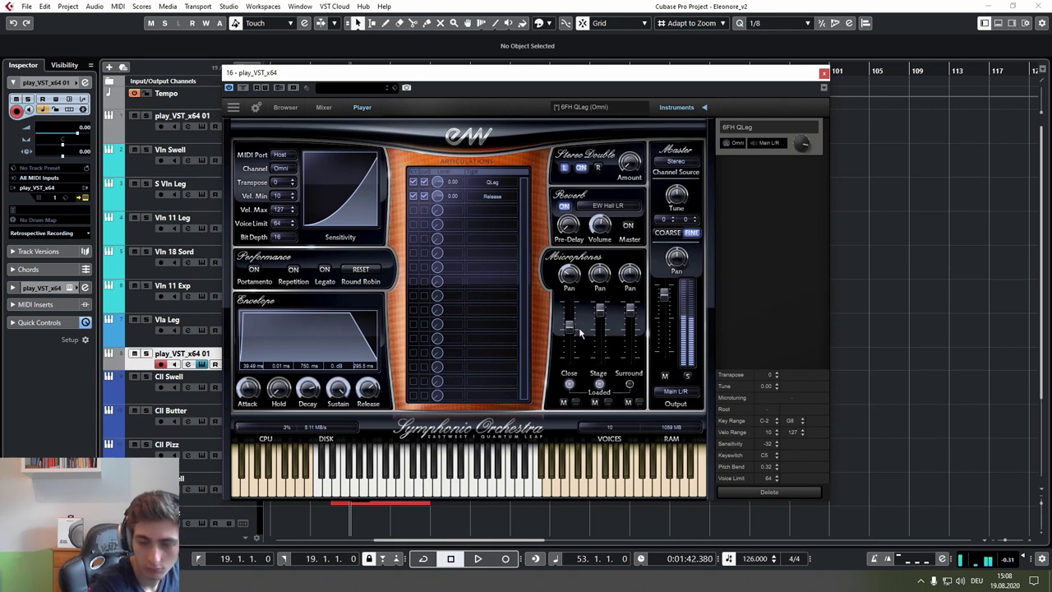
{"action": "left_click", "coordinate": [823, 75]}
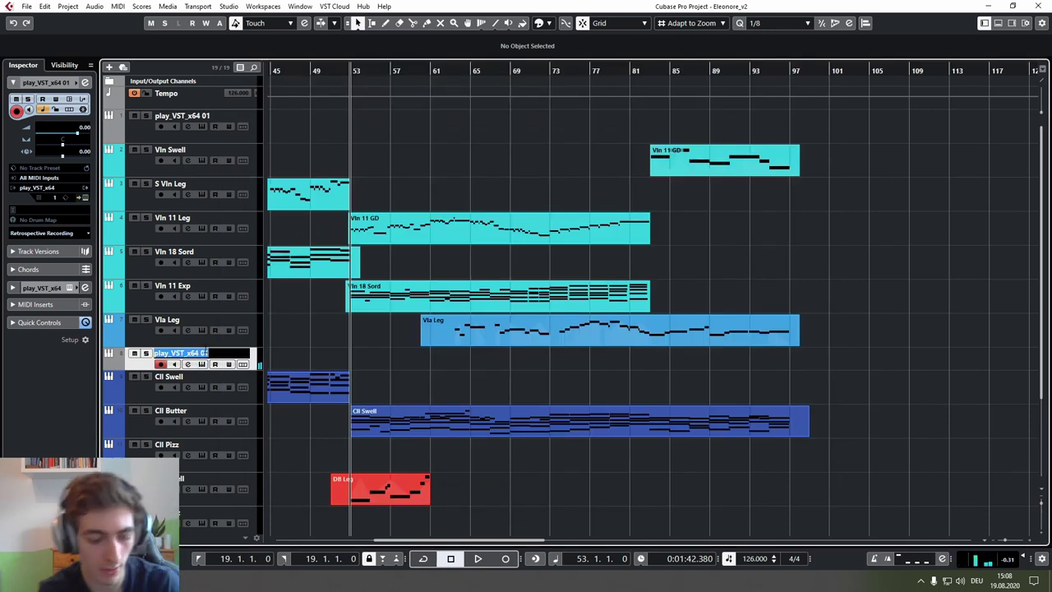
Step: Name the new horn track Hrn and color it green
{"action": "left_click", "coordinate": [122, 370]}
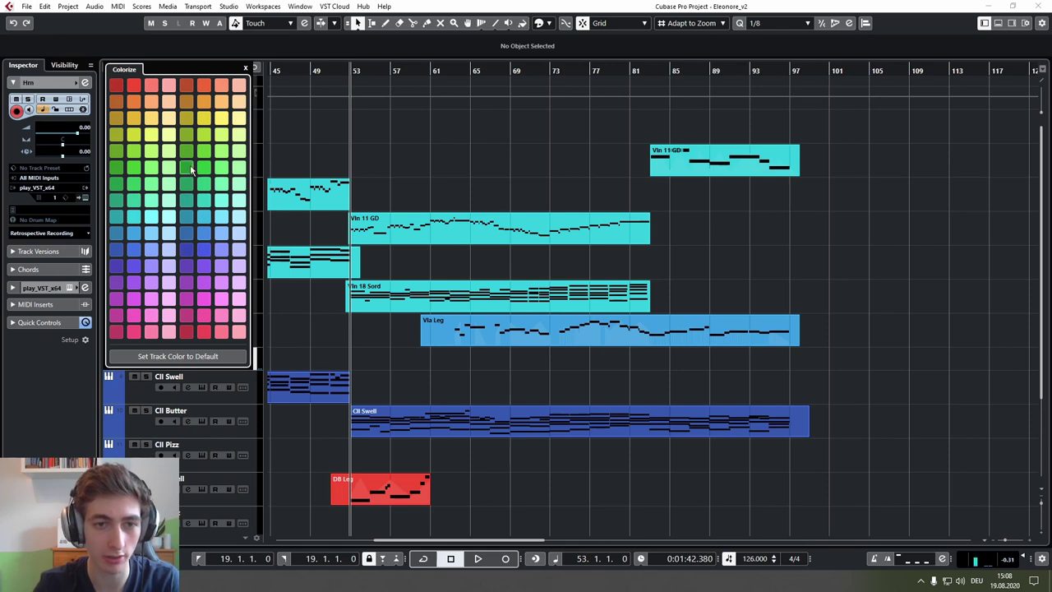
{"action": "left_click", "coordinate": [377, 362]}
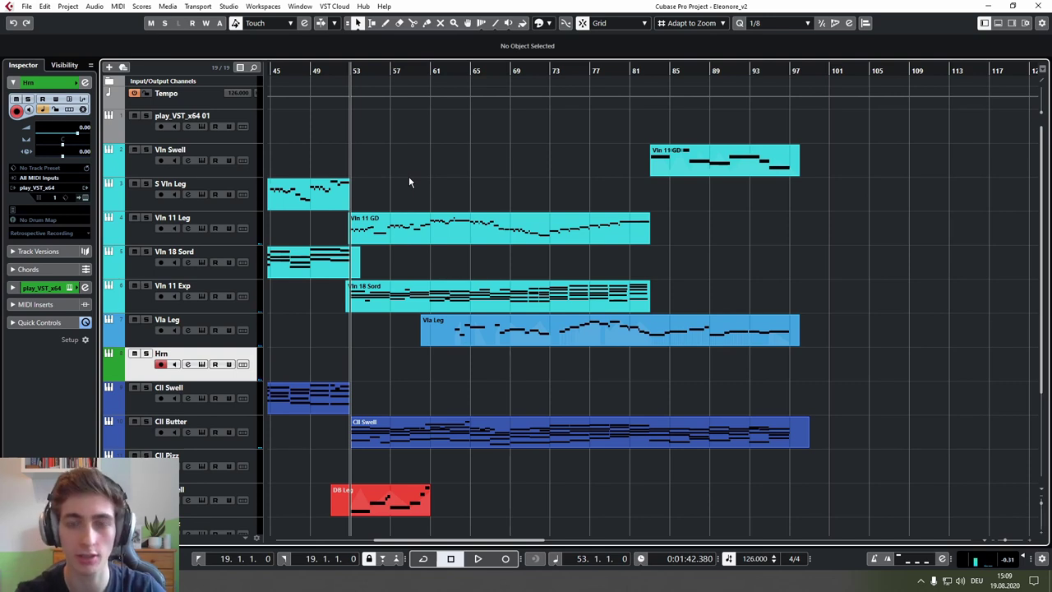
Step: Record a horn line on the Hrn track from bar 53 past bar 83
{"action": "scroll", "coordinate": [517, 161], "scroll_direction": "up", "scroll_amount": 2}
{"action": "left_click_drag", "start_coordinate": [415, 171], "coordinate": [470, 165]}
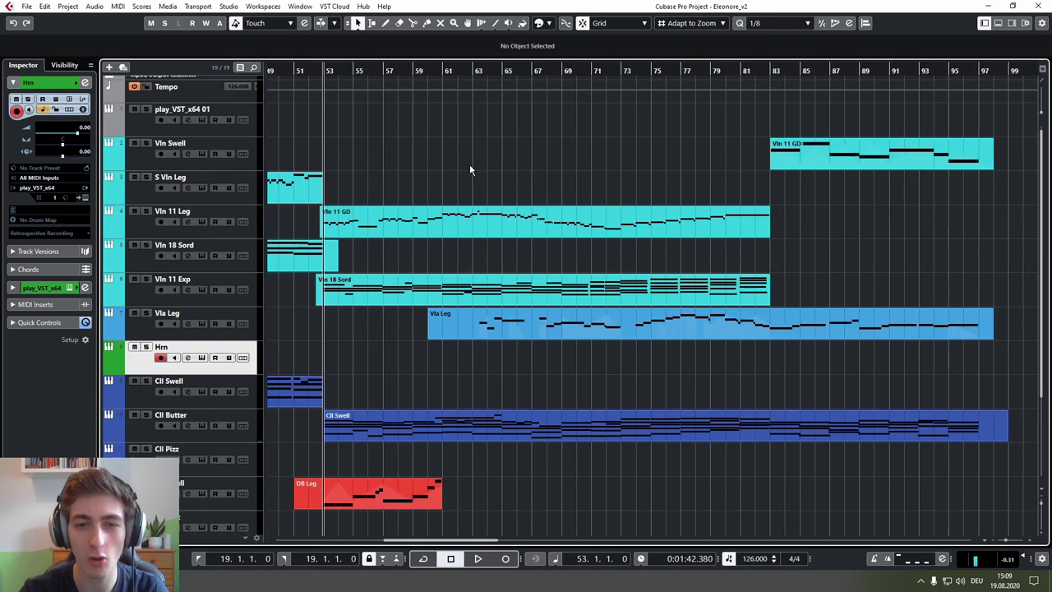
{"action": "scroll", "coordinate": [468, 164], "scroll_direction": "down", "scroll_amount": 1}
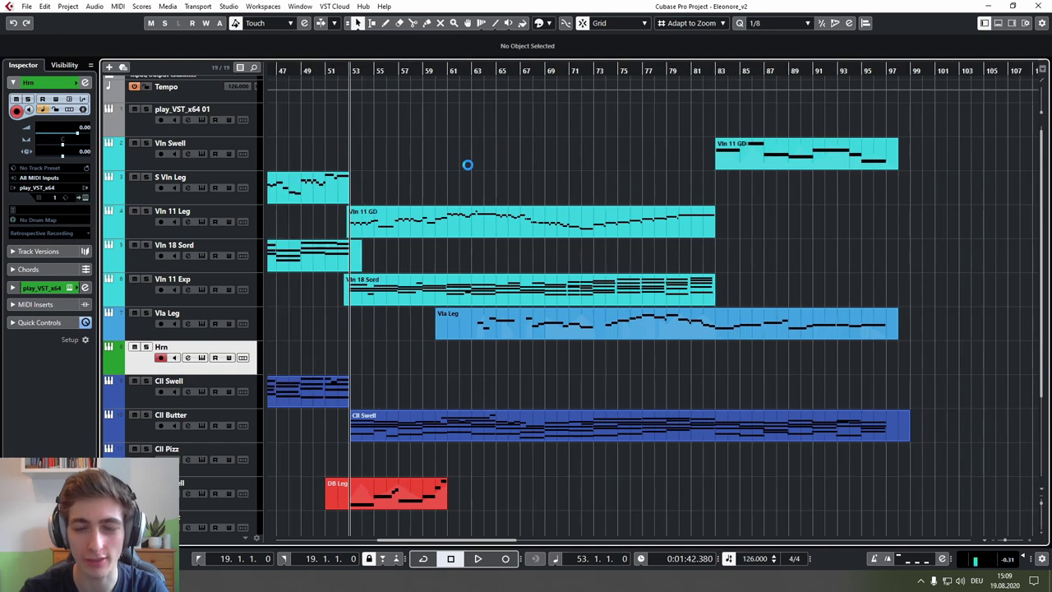
{"action": "scroll", "coordinate": [468, 164], "scroll_direction": "up", "scroll_amount": 2}
{"action": "key", "text": "KP_Multiply"}
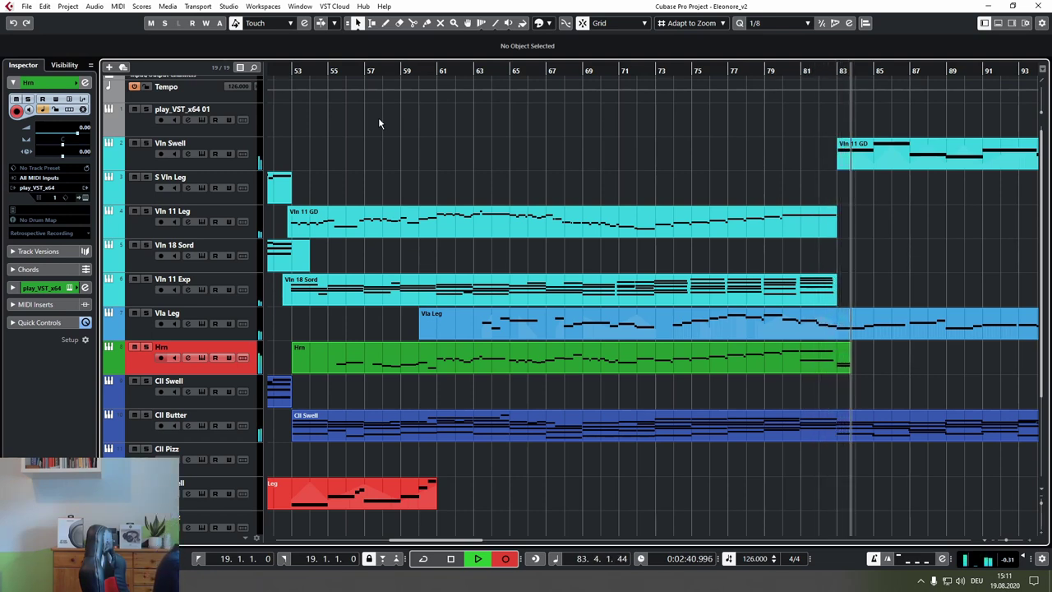
{"action": "key", "text": "space"}
Step: Quantize all recorded horn notes to 1/8 and delete the surplus notes after bar 83
{"action": "key", "text": "ctrl+e"}
{"action": "key", "text": "ctrl+a"}
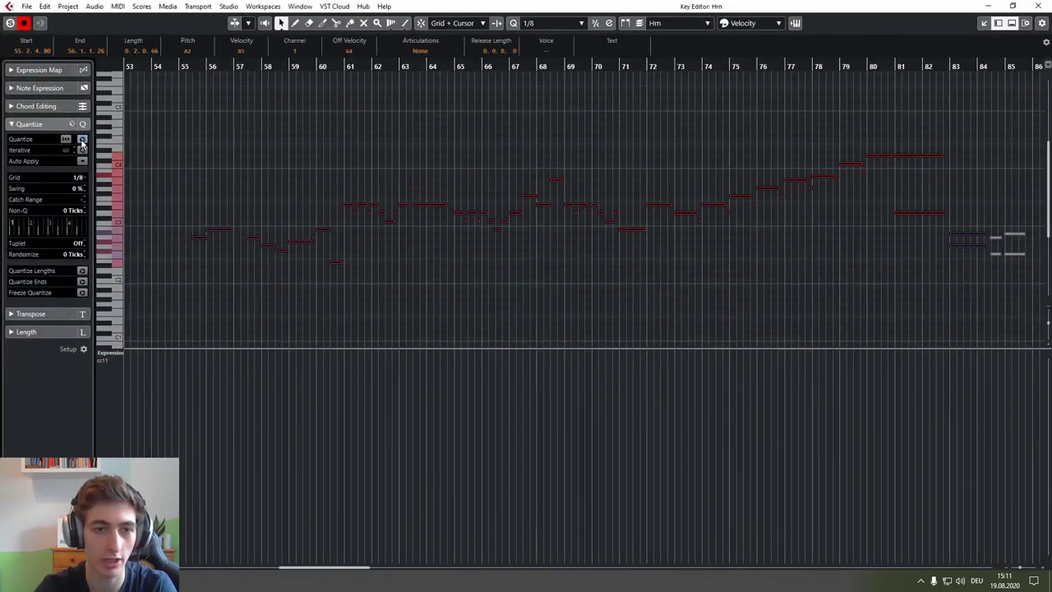
{"action": "left_click", "coordinate": [247, 138]}
{"action": "left_click_drag", "start_coordinate": [957, 216], "coordinate": [1024, 281]}
{"action": "key", "text": "Delete"}
{"action": "left_click", "coordinate": [1039, 5]}
Step: Listen to the recorded horn line within the arrangement from around bar 55
{"action": "left_click", "coordinate": [496, 127]}
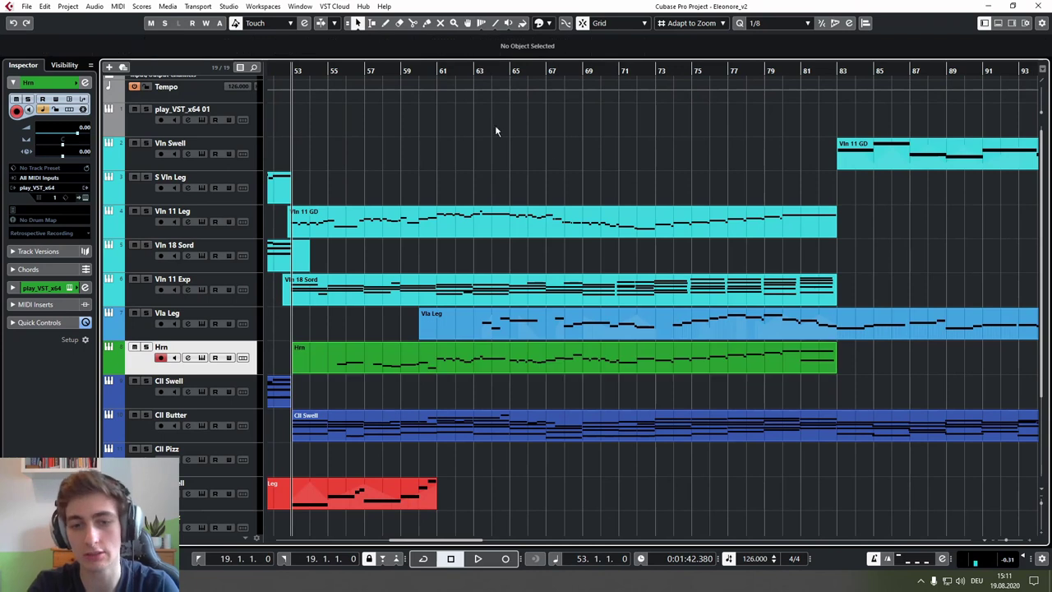
{"action": "key", "text": "space"}
{"action": "left_click", "coordinate": [325, 72]}
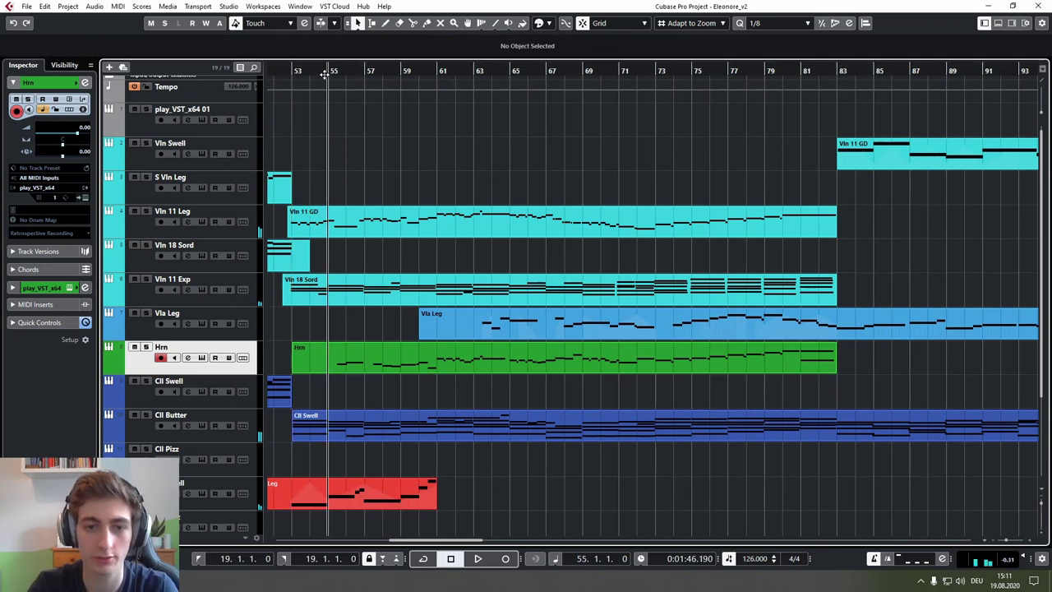
{"action": "scroll", "coordinate": [312, 111], "scroll_direction": "up", "scroll_amount": 3}
{"action": "scroll", "coordinate": [369, 343], "scroll_direction": "down", "scroll_amount": 3}
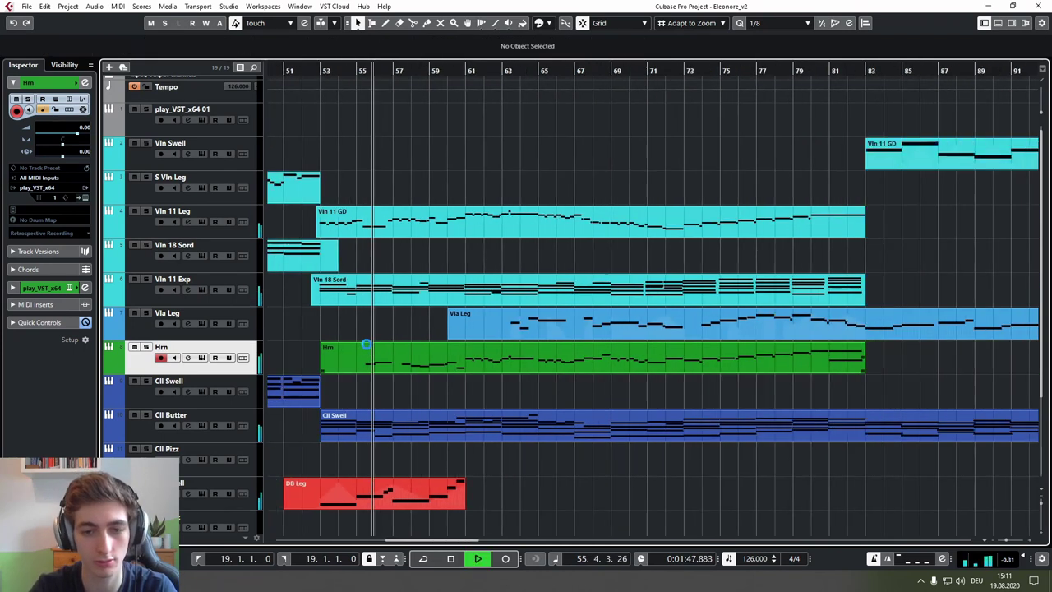
{"action": "scroll", "coordinate": [394, 355], "scroll_direction": "up", "scroll_amount": 2}
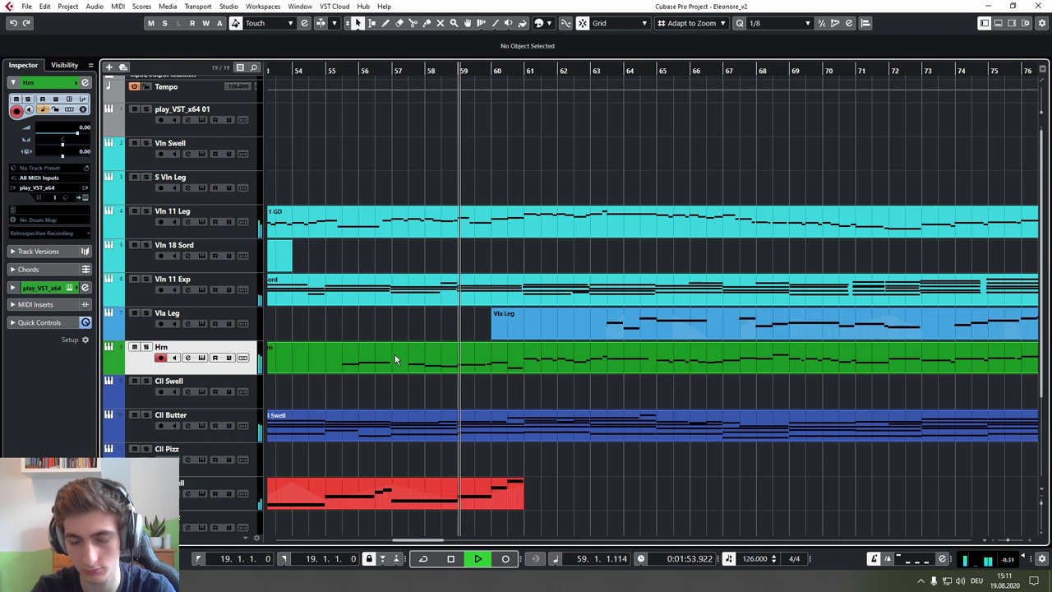
Step: Open the Hrn part with its velocity lane shown and lower the velocity of the G#2 note at bar 59
{"action": "double_click", "coordinate": [394, 355]}
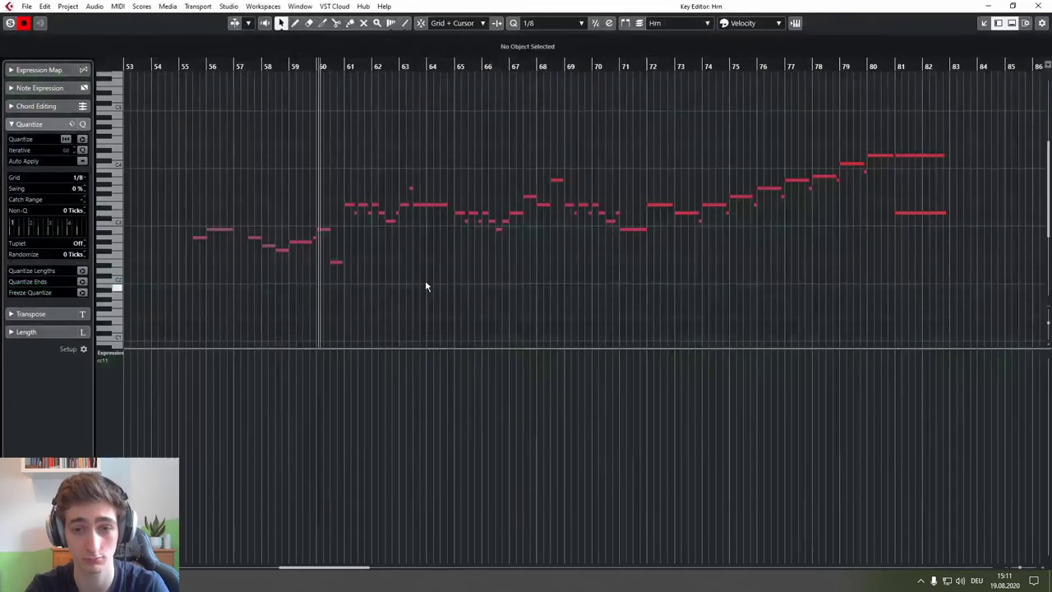
{"action": "scroll", "coordinate": [301, 234], "scroll_direction": "up", "scroll_amount": 3}
{"action": "left_click", "coordinate": [311, 241]}
{"action": "left_click", "coordinate": [106, 353]}
{"action": "left_click", "coordinate": [124, 96]}
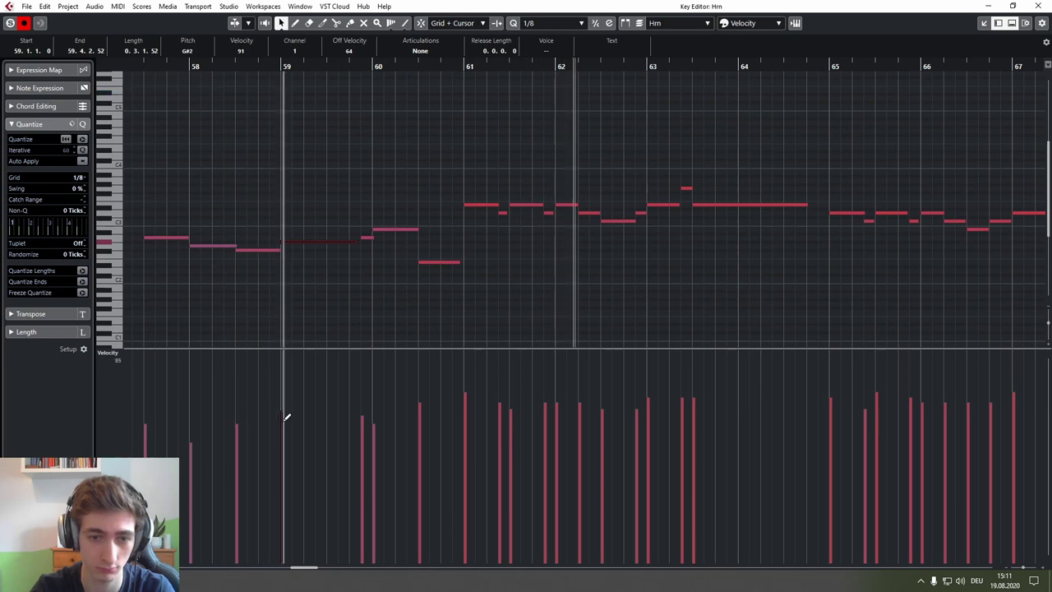
{"action": "left_click", "coordinate": [313, 288]}
{"action": "right_click", "coordinate": [313, 289]}
{"action": "left_click", "coordinate": [313, 289]}
Step: Listen to the horn part again from bar 60 and close the Key Editor
{"action": "key", "text": "space"}
{"action": "left_click", "coordinate": [371, 66]}
{"action": "key", "text": "space"}
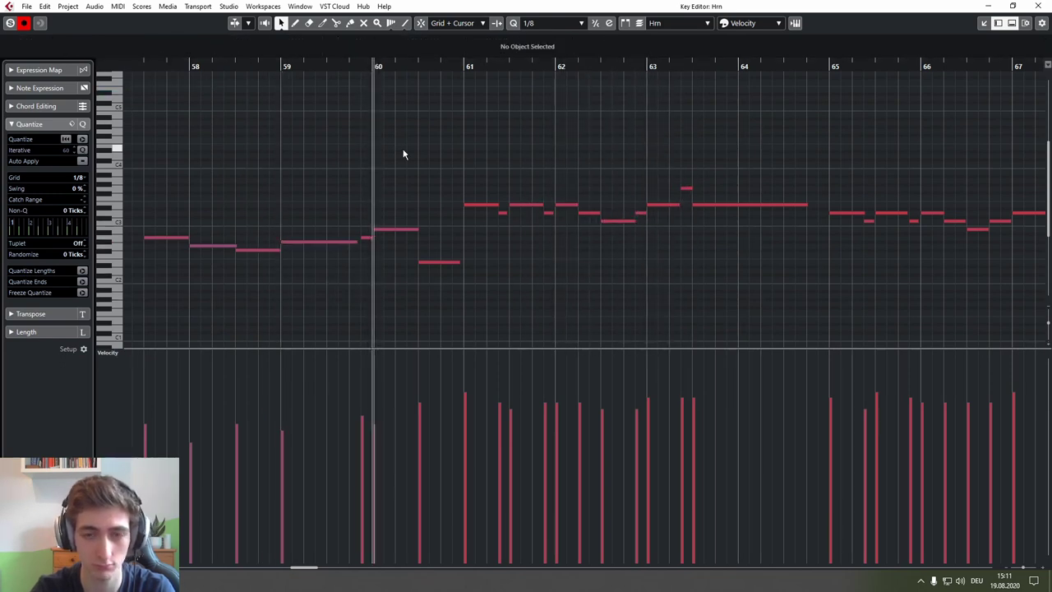
{"action": "key", "text": "h"}
{"action": "key", "text": "g"}
{"action": "key", "text": "g"}
{"action": "key", "text": "Escape"}
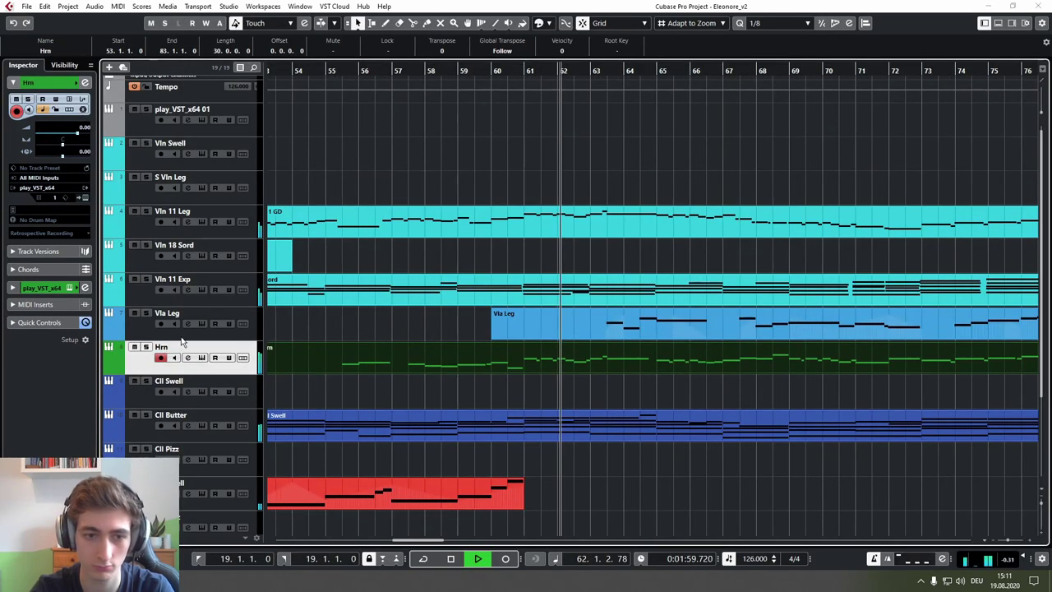
Step: Set the volume of the Hrn track to -4.00
{"action": "left_click", "coordinate": [235, 388]}
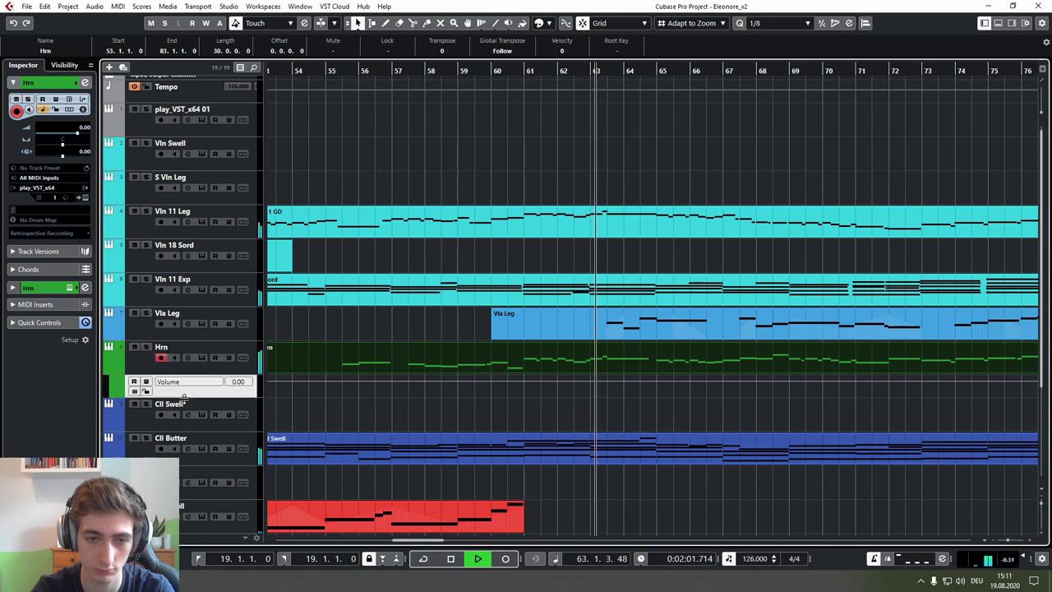
{"action": "key", "text": "h"}
{"action": "left_click", "coordinate": [490, 419]}
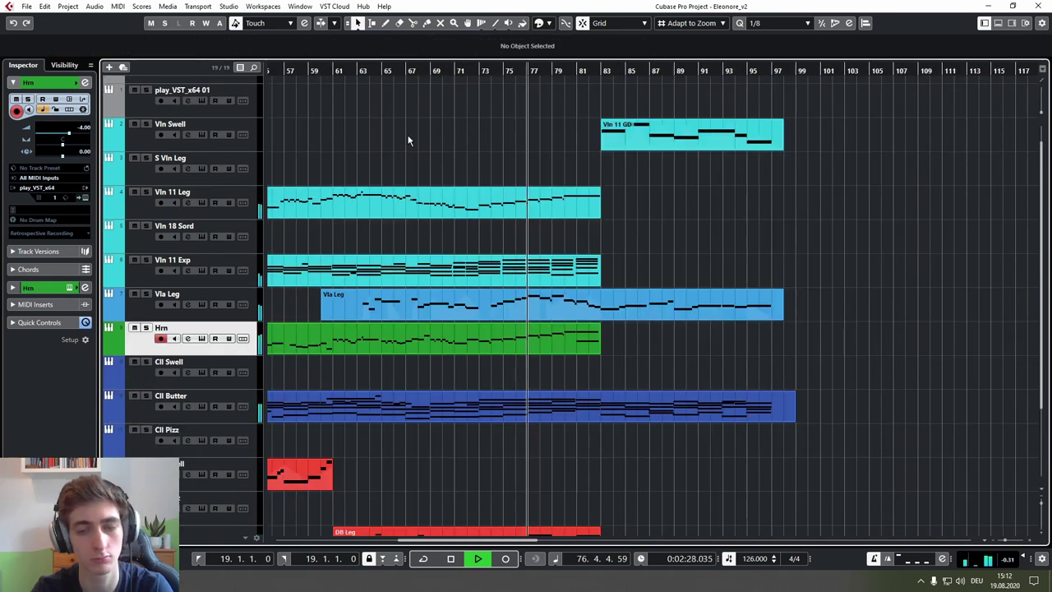
Step: Open the Hrn part and lower the short note just before bar 80 to A#3
{"action": "left_click_drag", "start_coordinate": [410, 138], "coordinate": [538, 143]}
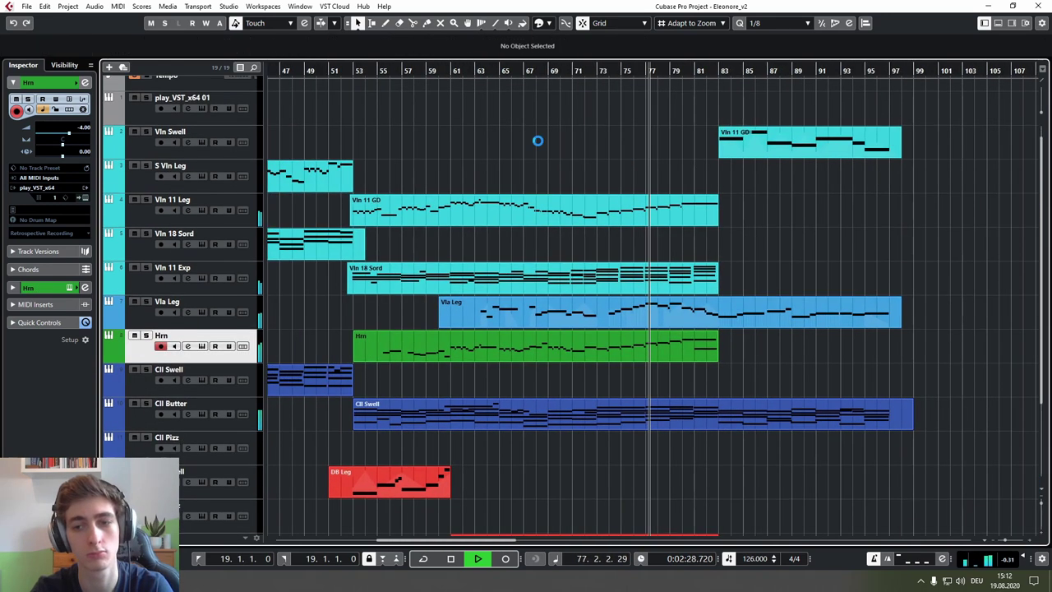
{"action": "scroll", "coordinate": [537, 146], "scroll_direction": "down", "scroll_amount": 3}
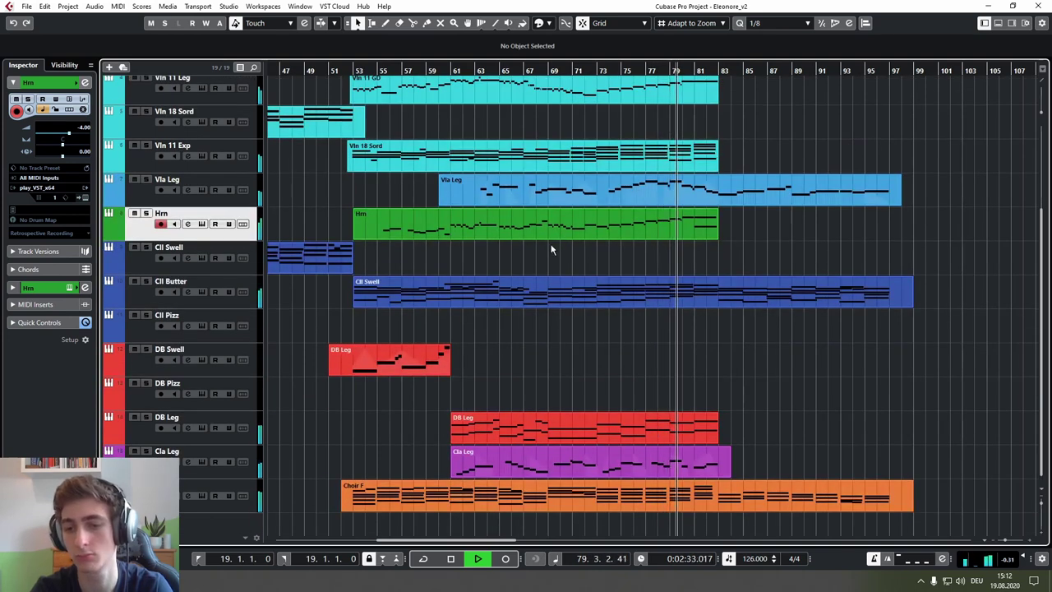
{"action": "scroll", "coordinate": [677, 239], "scroll_direction": "up", "scroll_amount": 3}
{"action": "scroll", "coordinate": [679, 313], "scroll_direction": "up", "scroll_amount": 3}
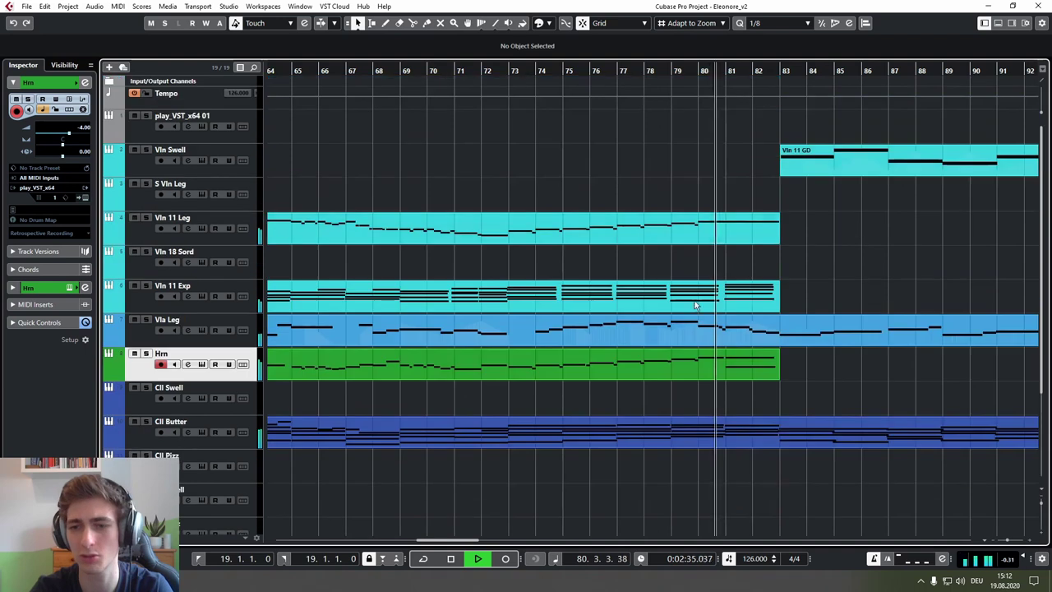
{"action": "left_click", "coordinate": [682, 371]}
{"action": "double_click", "coordinate": [684, 375]}
{"action": "scroll", "coordinate": [700, 275], "scroll_direction": "up", "scroll_amount": 5}
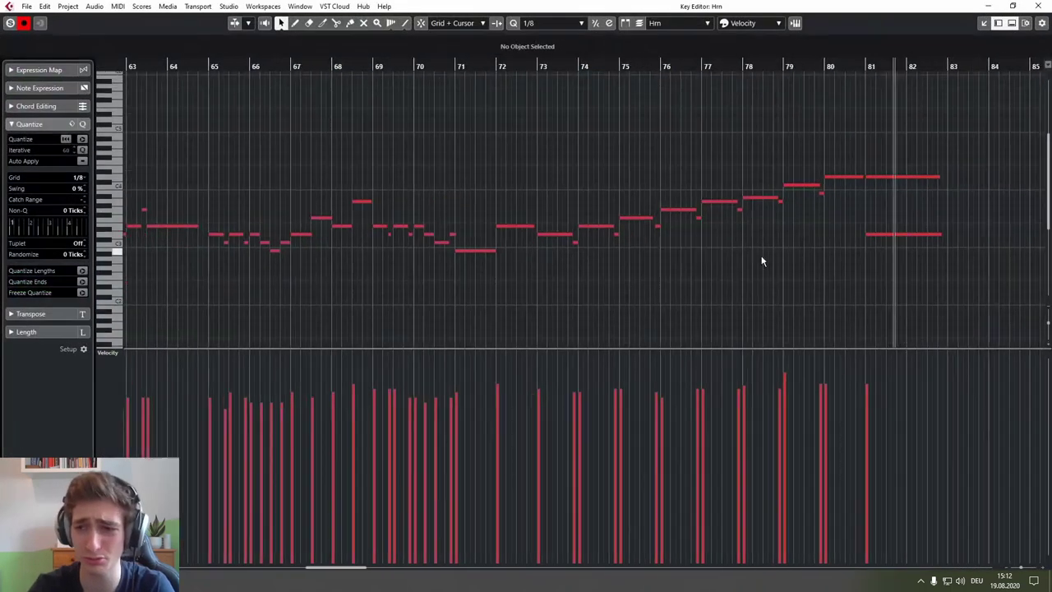
{"action": "key", "text": "space"}
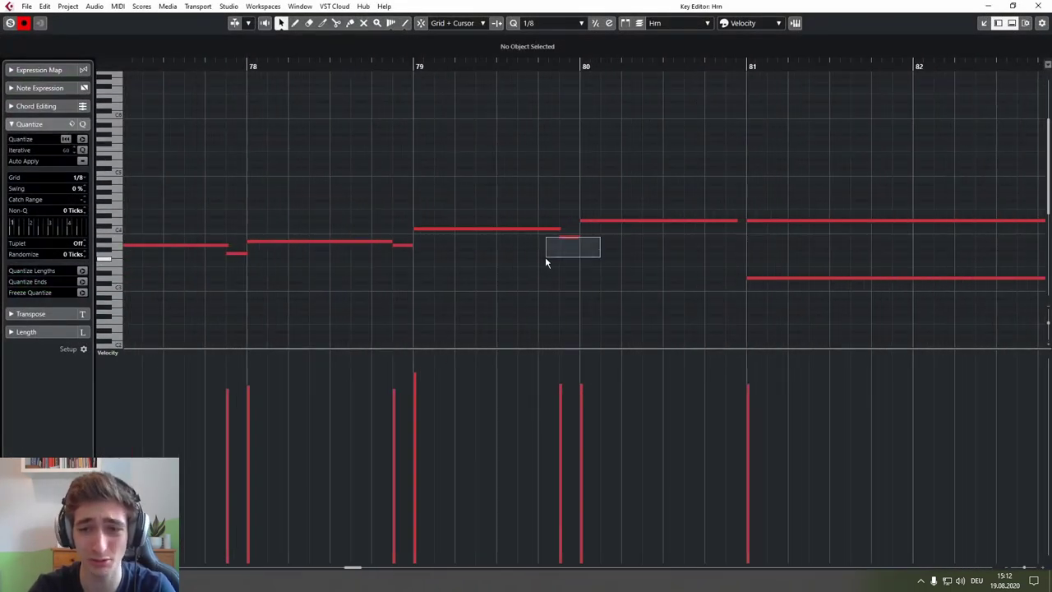
{"action": "left_click_drag", "start_coordinate": [546, 257], "coordinate": [545, 257]}
Step: Replay the horn part from around bar 79 and close the Key Editor
{"action": "left_click", "coordinate": [519, 62]}
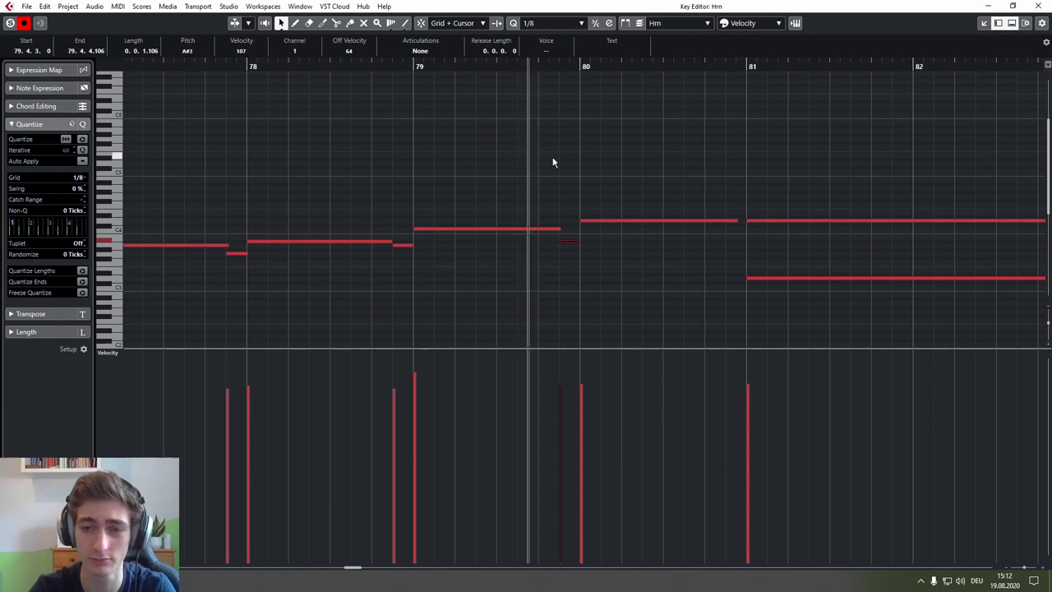
{"action": "scroll", "coordinate": [582, 215], "scroll_direction": "down", "scroll_amount": 5}
{"action": "key", "text": "space"}
{"action": "left_click", "coordinate": [1034, 9]}
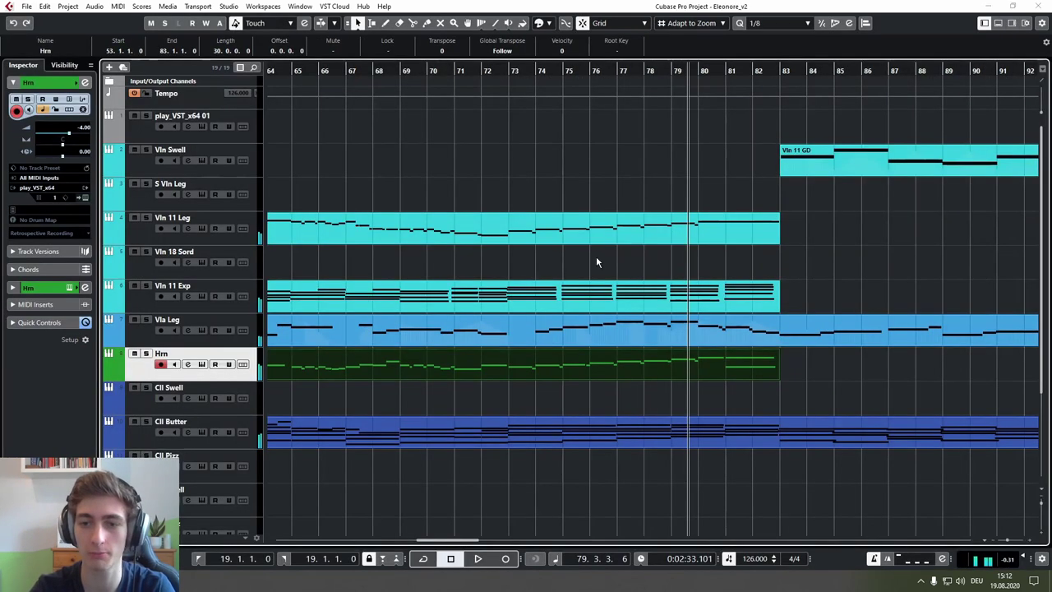
{"action": "left_click", "coordinate": [596, 262]}
{"action": "scroll", "coordinate": [594, 176], "scroll_direction": "down", "scroll_amount": 4}
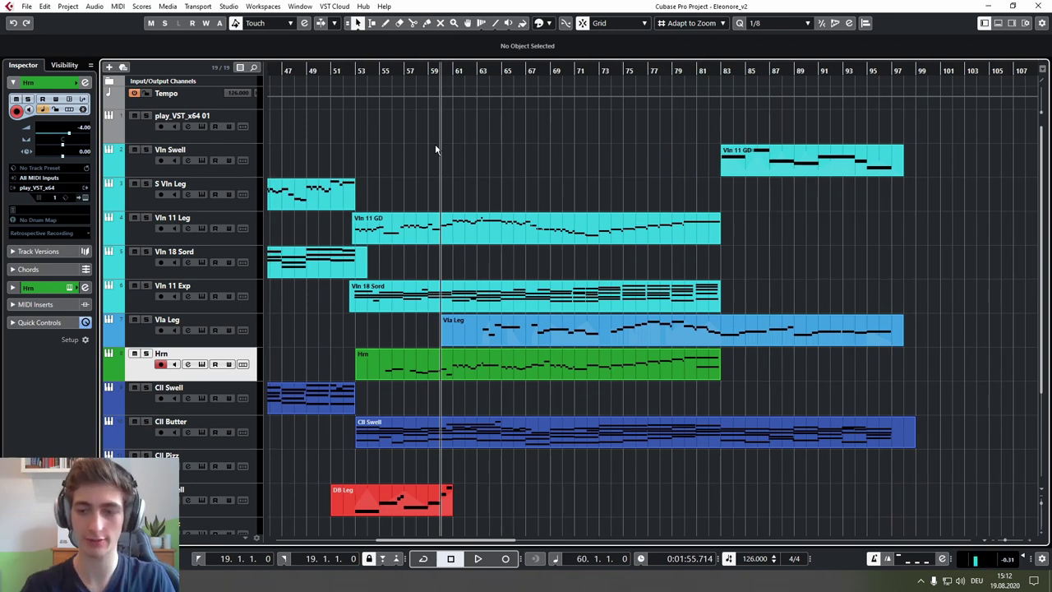
Step: In the Vln 11 Leg part, shift the start of the early note at bar 61 exactly onto the bar line
{"action": "scroll", "coordinate": [439, 165], "scroll_direction": "down", "scroll_amount": 5}
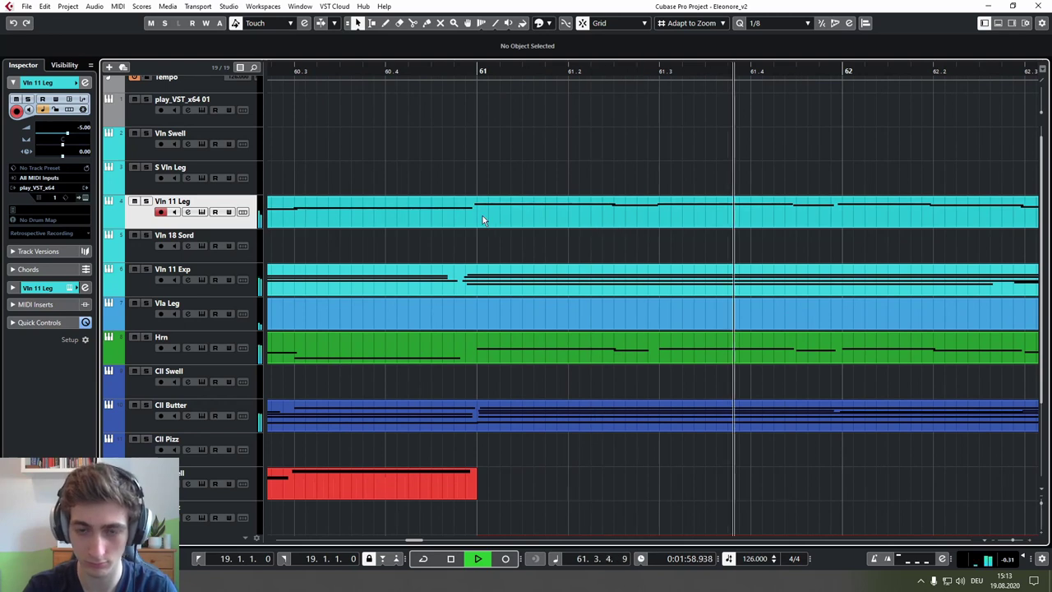
{"action": "left_click", "coordinate": [483, 218]}
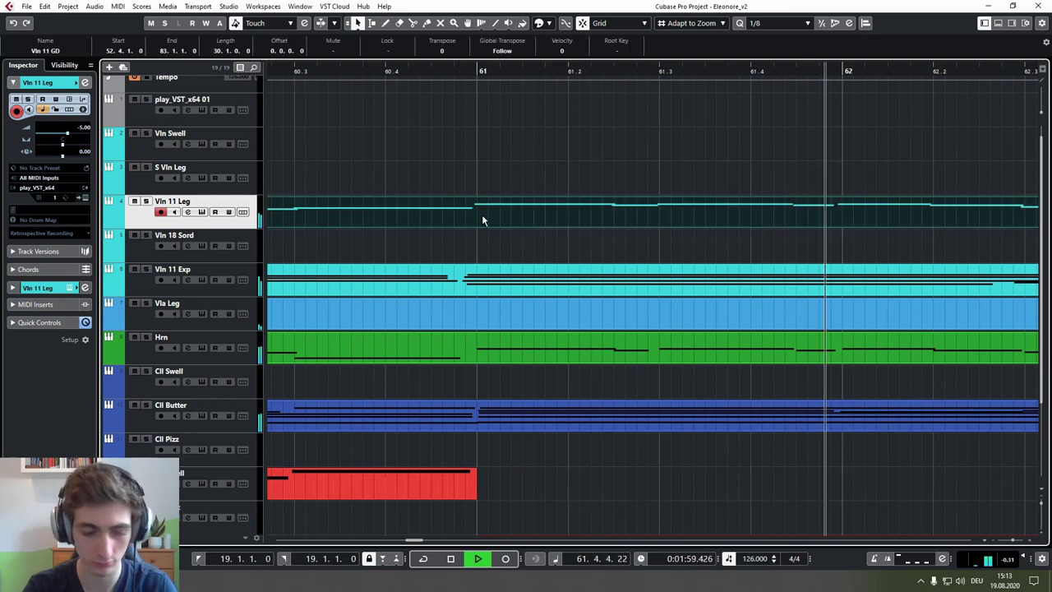
{"action": "double_click", "coordinate": [481, 220]}
{"action": "scroll", "coordinate": [625, 183], "scroll_direction": "up", "scroll_amount": 4}
{"action": "scroll", "coordinate": [657, 192], "scroll_direction": "up", "scroll_amount": 2}
{"action": "key", "text": "space"}
{"action": "left_click_drag", "start_coordinate": [655, 186], "coordinate": [664, 187]}
{"action": "left_click", "coordinate": [693, 167]}
{"action": "left_click", "coordinate": [1039, 6]}
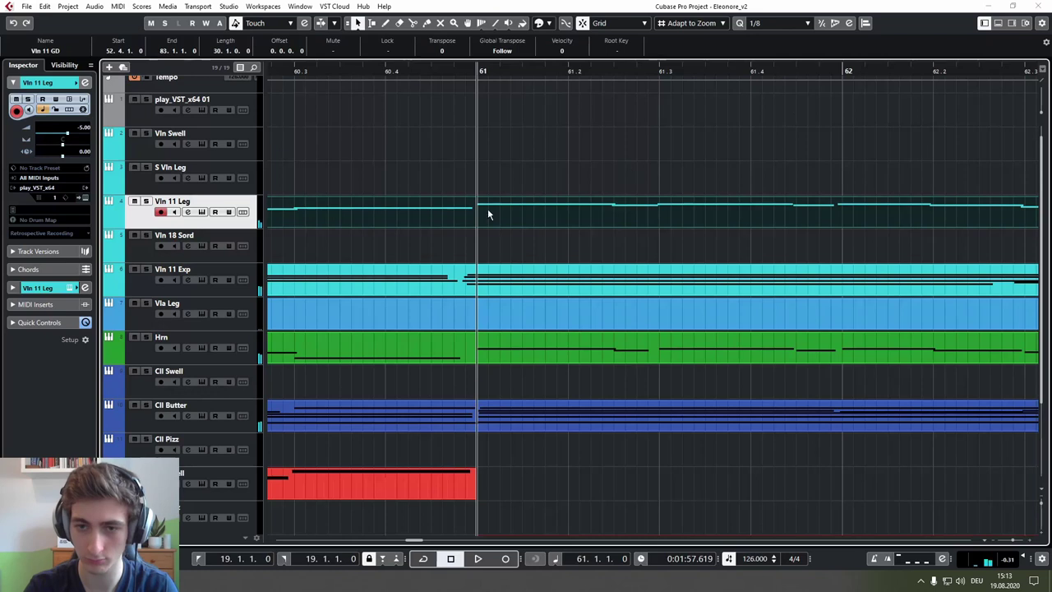
Step: Split the Vln 11 Leg part at bar 61 and copy the section from there onto the S Vln Leg track at bar 61
{"action": "left_click", "coordinate": [477, 221]}
{"action": "key", "text": "1"}
{"action": "left_click", "coordinate": [506, 179]}
{"action": "scroll", "coordinate": [506, 180], "scroll_direction": "down", "scroll_amount": 5}
{"action": "left_click", "coordinate": [520, 203]}
{"action": "key", "text": "ctrl+c"}
{"action": "key", "text": "Up"}
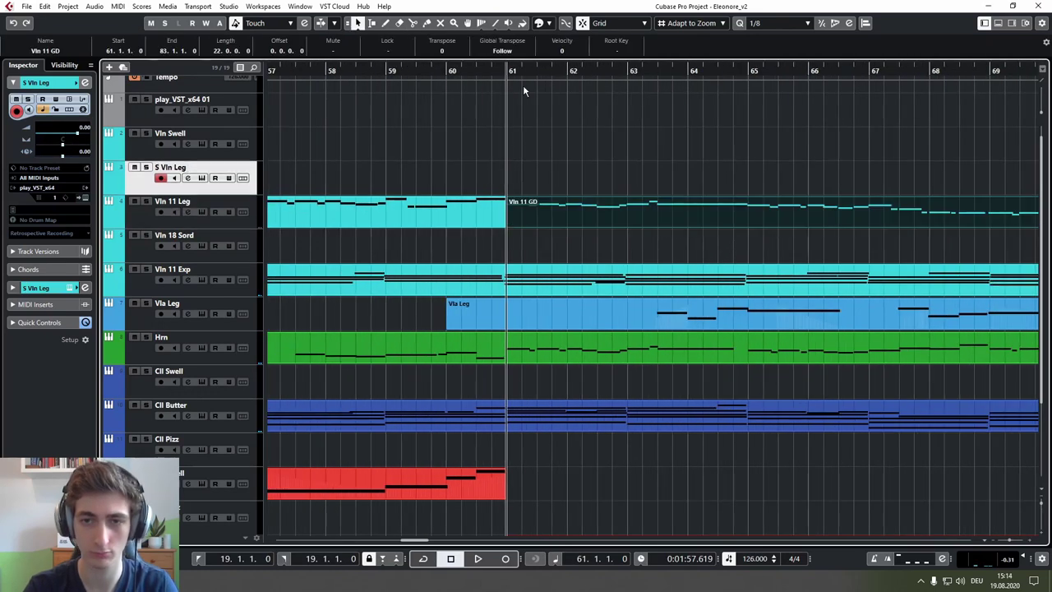
{"action": "key", "text": "ctrl+v"}
Step: Solo the S Vln Leg track, play the copied melody and duplicate the track
{"action": "key", "text": "s"}
{"action": "key", "text": "space"}
{"action": "scroll", "coordinate": [572, 142], "scroll_direction": "down", "scroll_amount": 2}
{"action": "scroll", "coordinate": [328, 139], "scroll_direction": "down", "scroll_amount": 4}
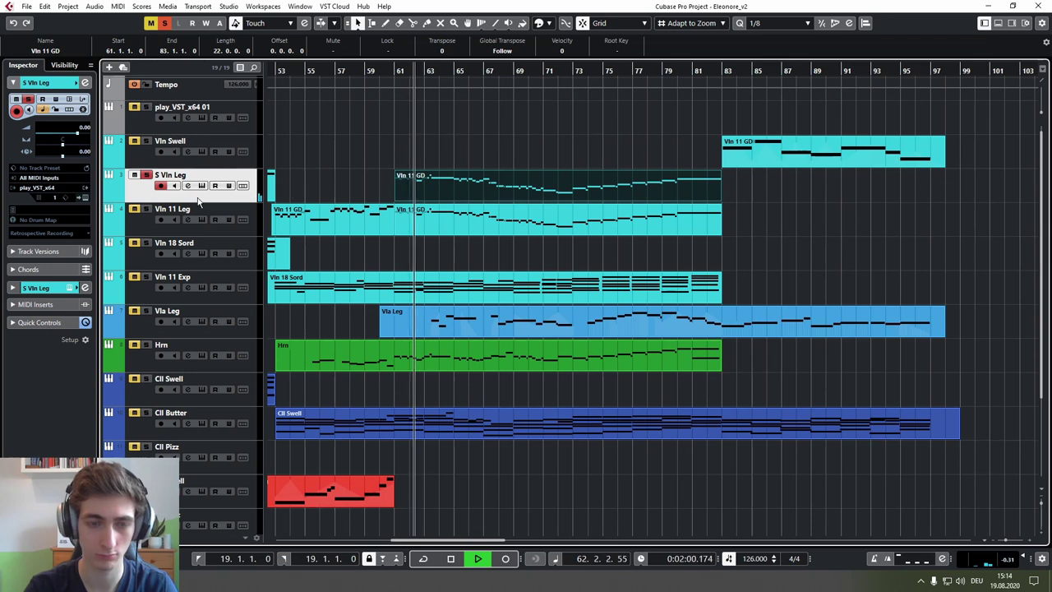
{"action": "right_click", "coordinate": [200, 199]}
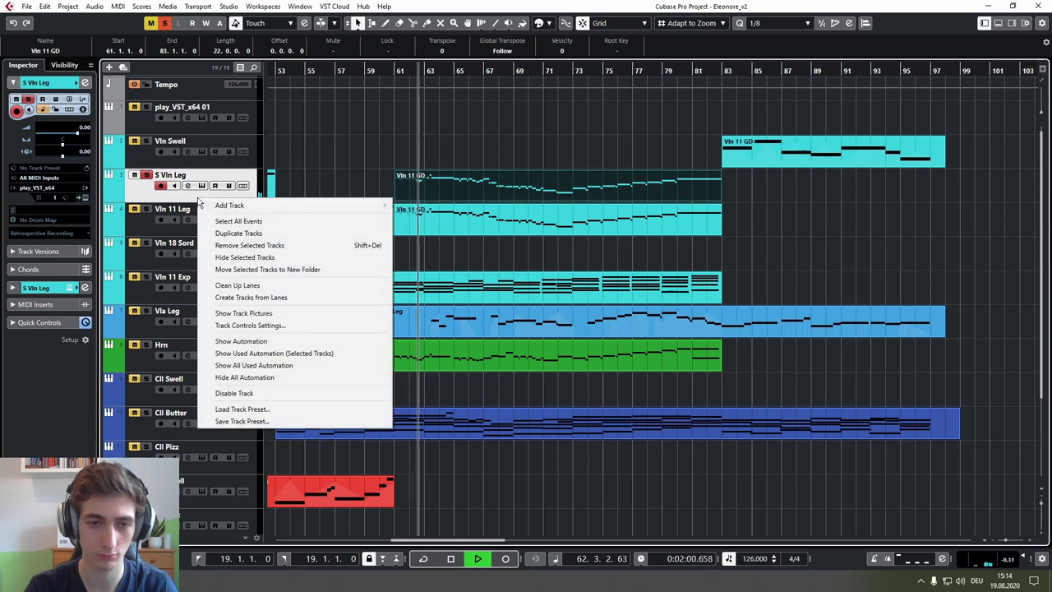
{"action": "left_click", "coordinate": [231, 233]}
Step: Delete the earlier S Vln Leg part from the duplicate track and the bar 61 melody part from the original track
{"action": "scroll", "coordinate": [350, 198], "scroll_direction": "down", "scroll_amount": 5}
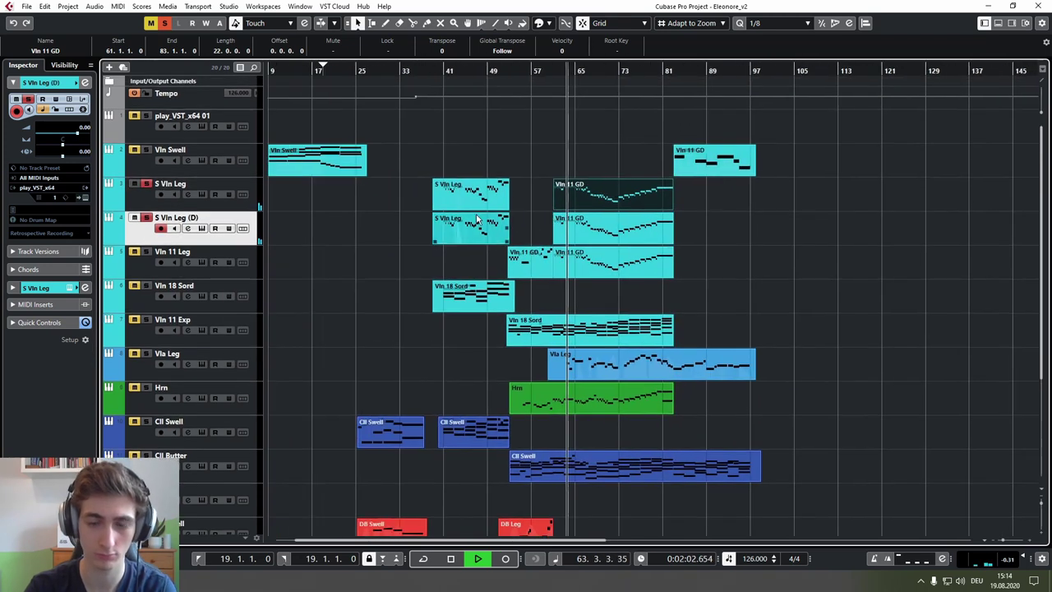
{"action": "left_click", "coordinate": [460, 197]}
{"action": "left_click", "coordinate": [476, 229]}
{"action": "key", "text": "Delete"}
{"action": "left_click", "coordinate": [608, 228]}
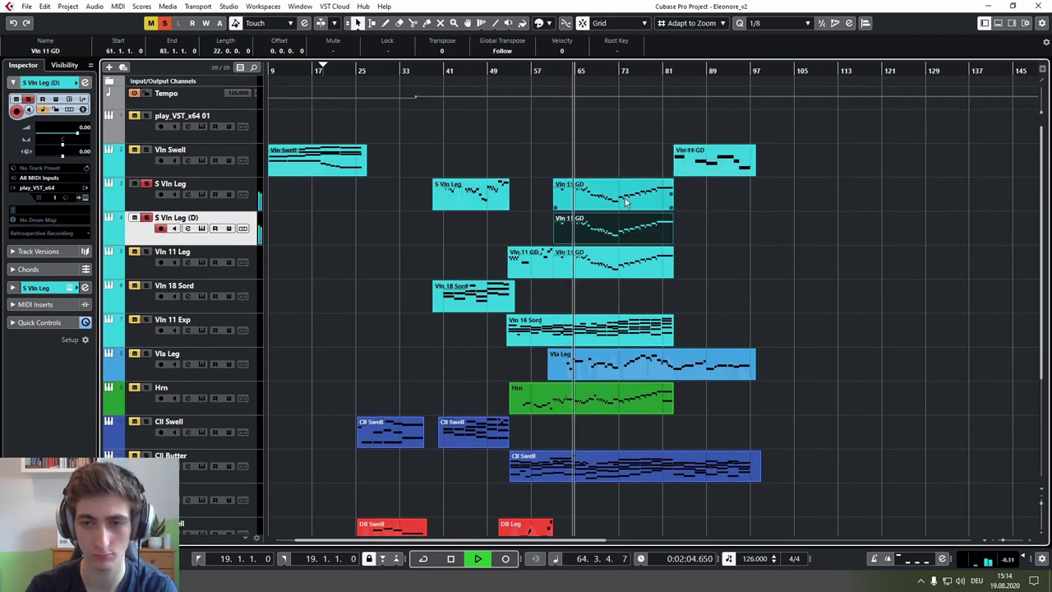
{"action": "left_click_drag", "start_coordinate": [598, 212], "coordinate": [599, 216]}
Step: Rename the duplicate track to S Vln Leg and the original track to S Vln Exp
{"action": "double_click", "coordinate": [176, 217]}
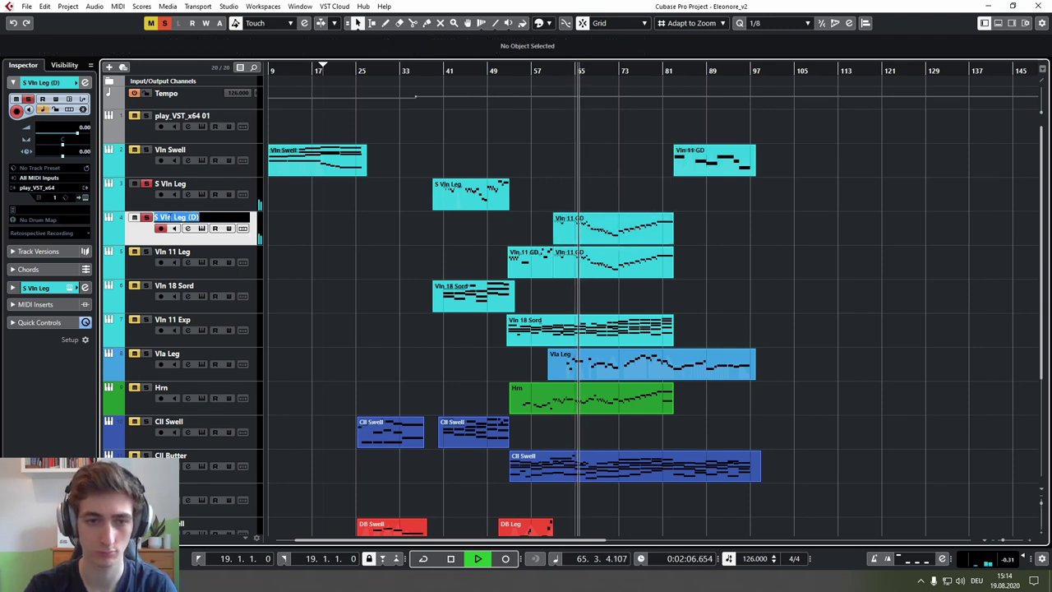
{"action": "key", "text": "Return"}
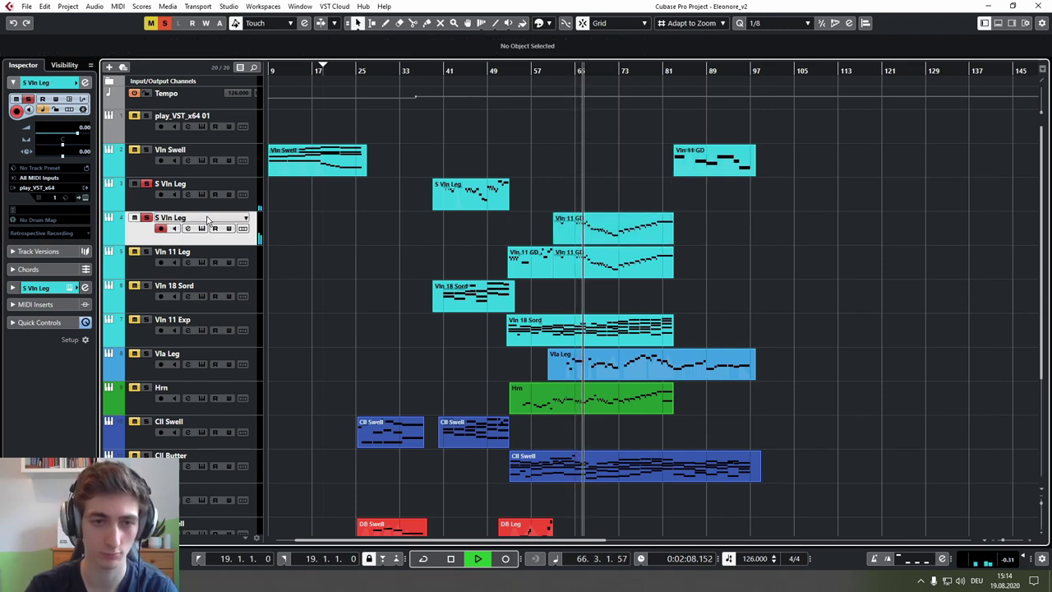
{"action": "double_click", "coordinate": [170, 183]}
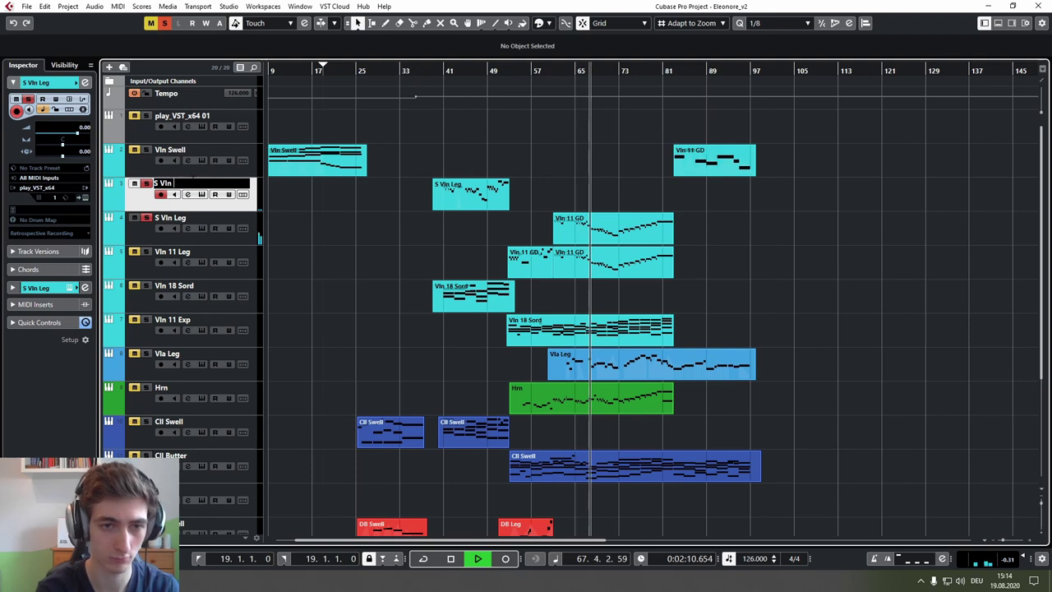
{"action": "type", "text": "S Vln Exp"}
{"action": "key", "text": "Return"}
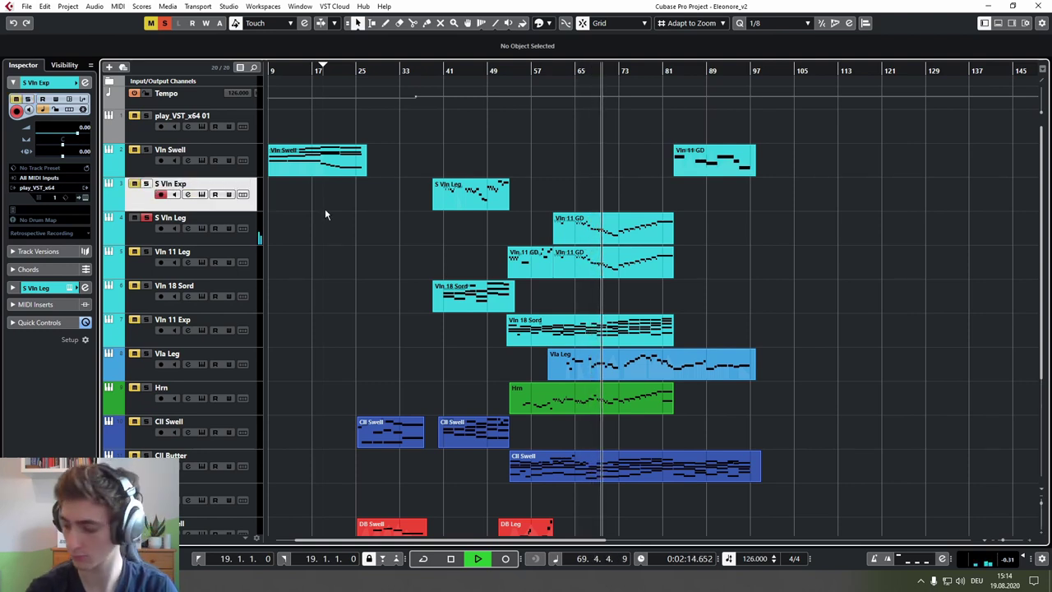
Step: Audition the long solo violin patches on S Vln Leg, load Solo Violin Lyr Vib Solo, check its Player settings and close the instrument
{"action": "key", "text": "space"}
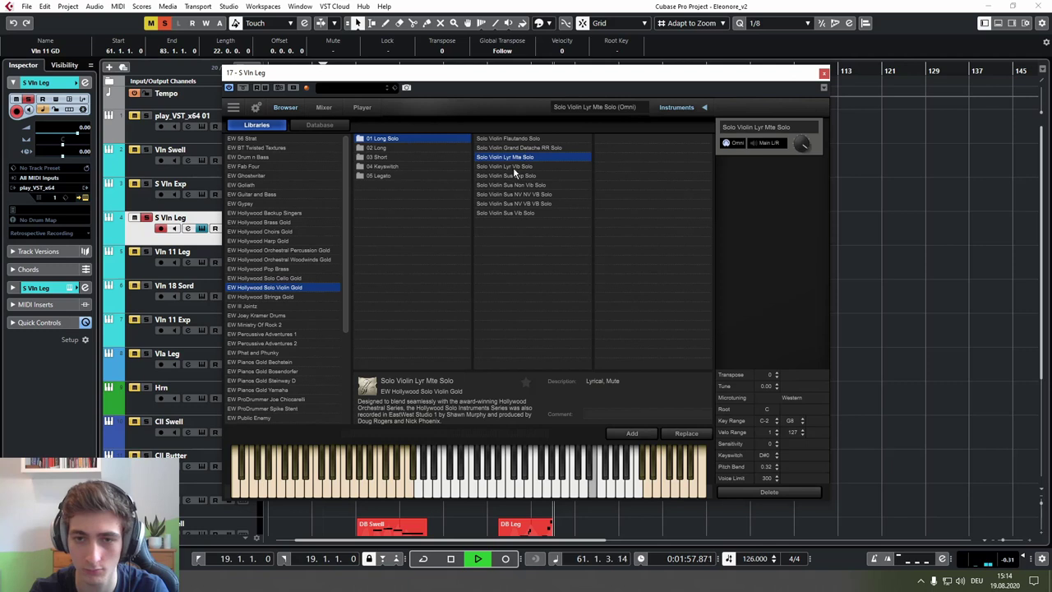
{"action": "key", "text": "space"}
{"action": "double_click", "coordinate": [516, 165]}
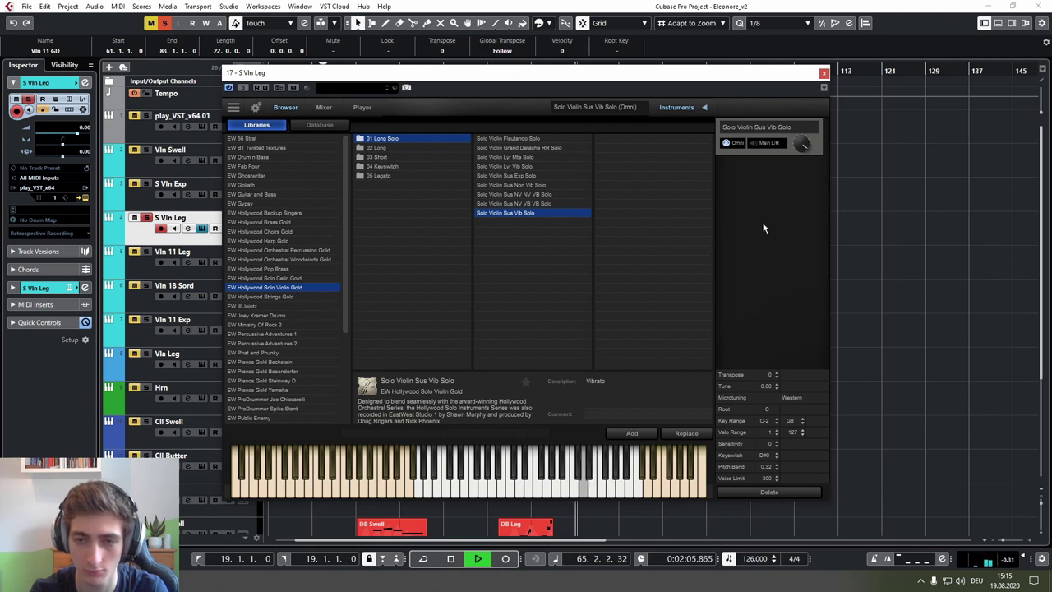
{"action": "left_click", "coordinate": [514, 185]}
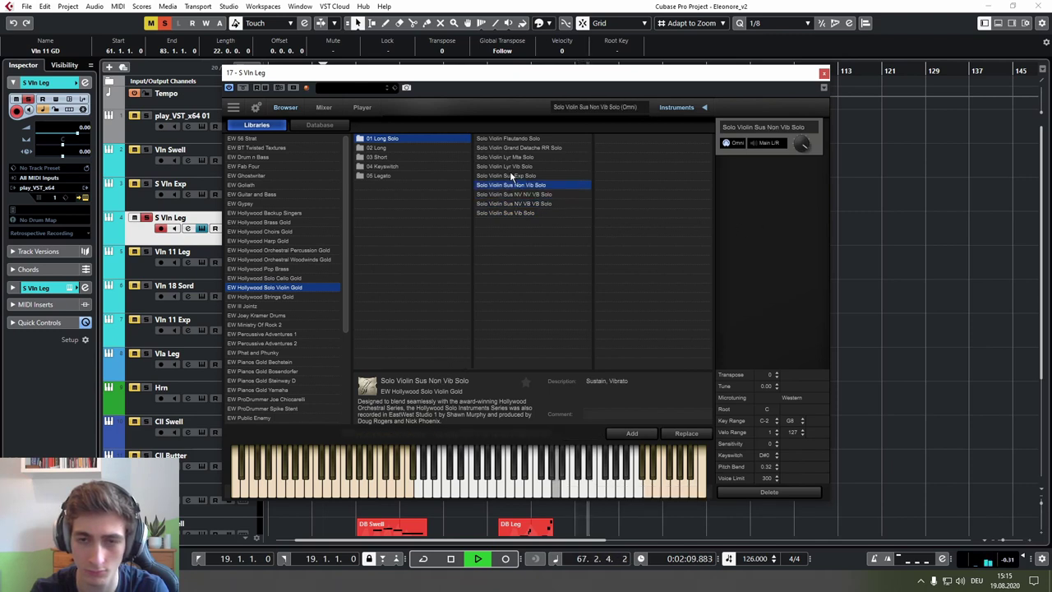
{"action": "left_click", "coordinate": [511, 166]}
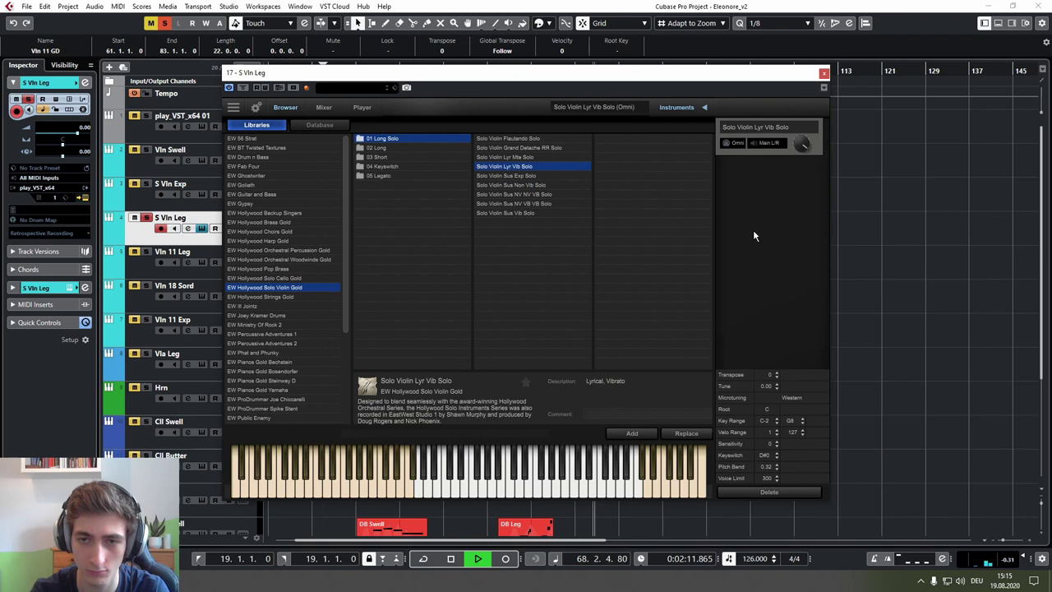
{"action": "left_click", "coordinate": [360, 108]}
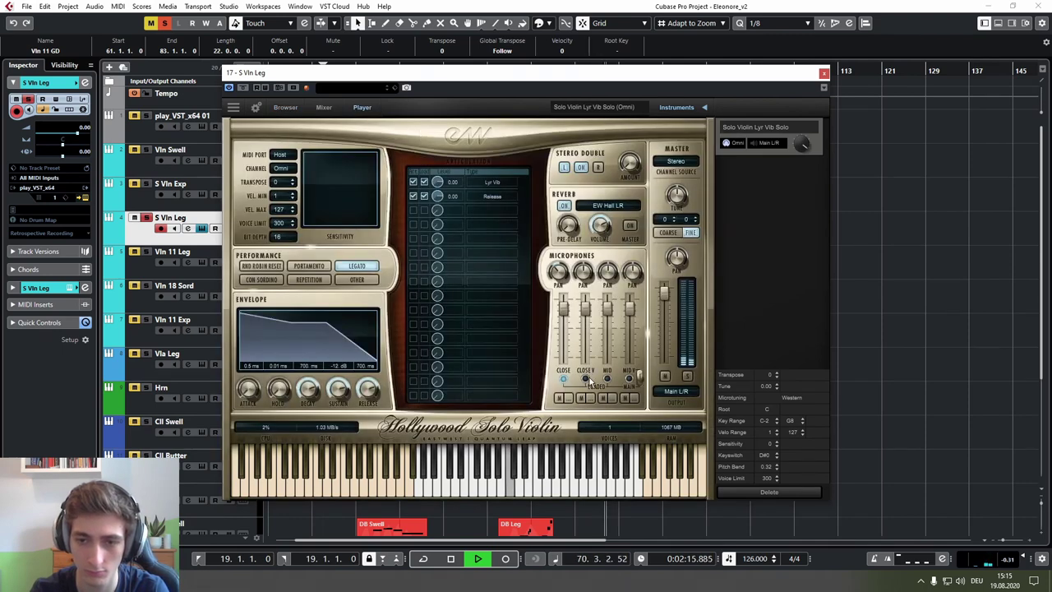
{"action": "left_click", "coordinate": [825, 74]}
Step: Take the S Vln Leg track out of solo and set its volume to -5
{"action": "key", "text": "s"}
{"action": "scroll", "coordinate": [556, 168], "scroll_direction": "up", "scroll_amount": 2}
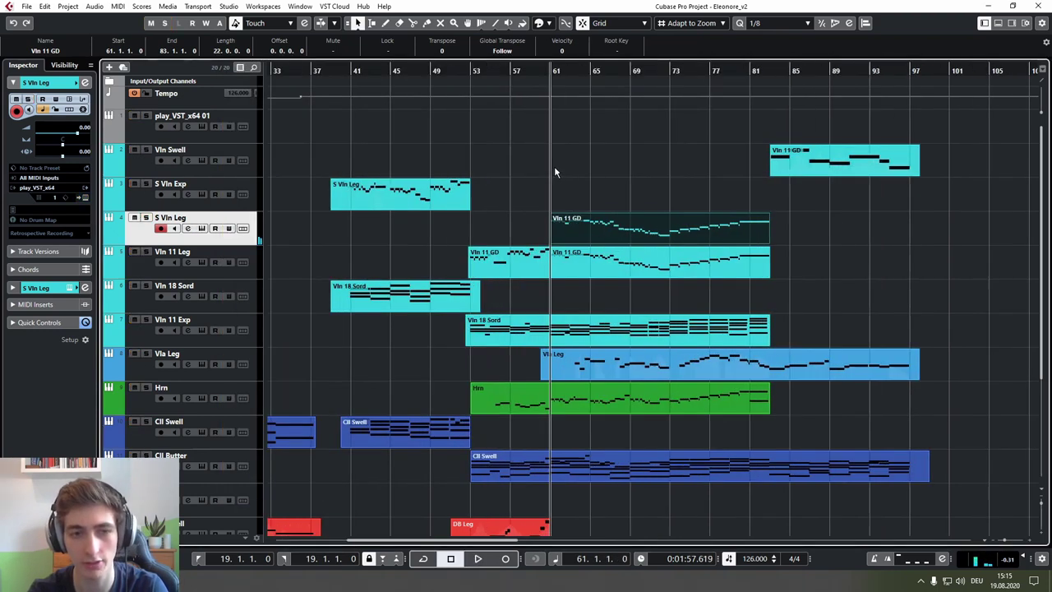
{"action": "scroll", "coordinate": [554, 167], "scroll_direction": "up", "scroll_amount": 2}
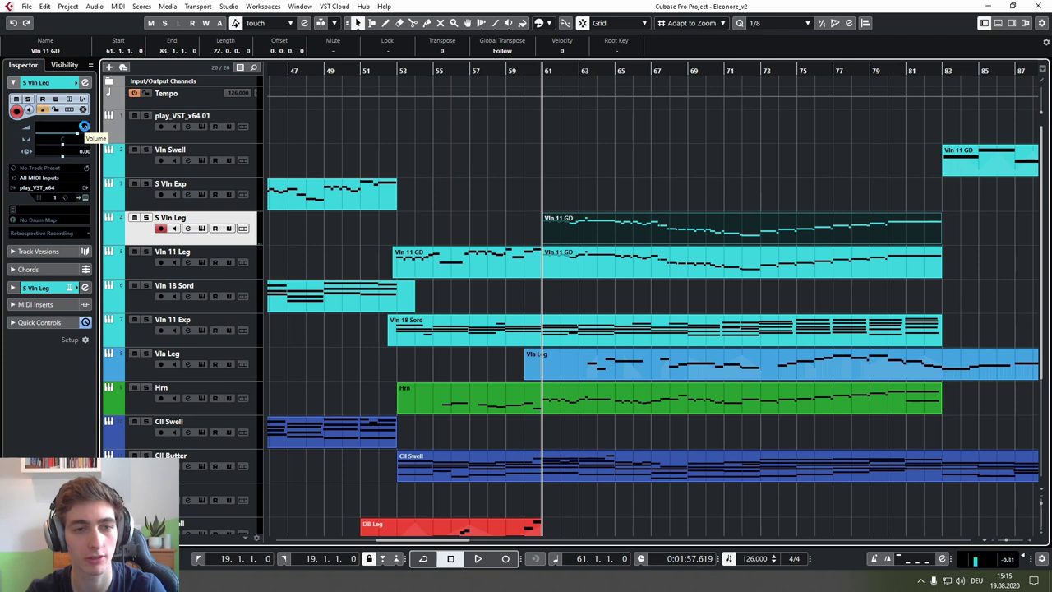
{"action": "key", "text": "s"}
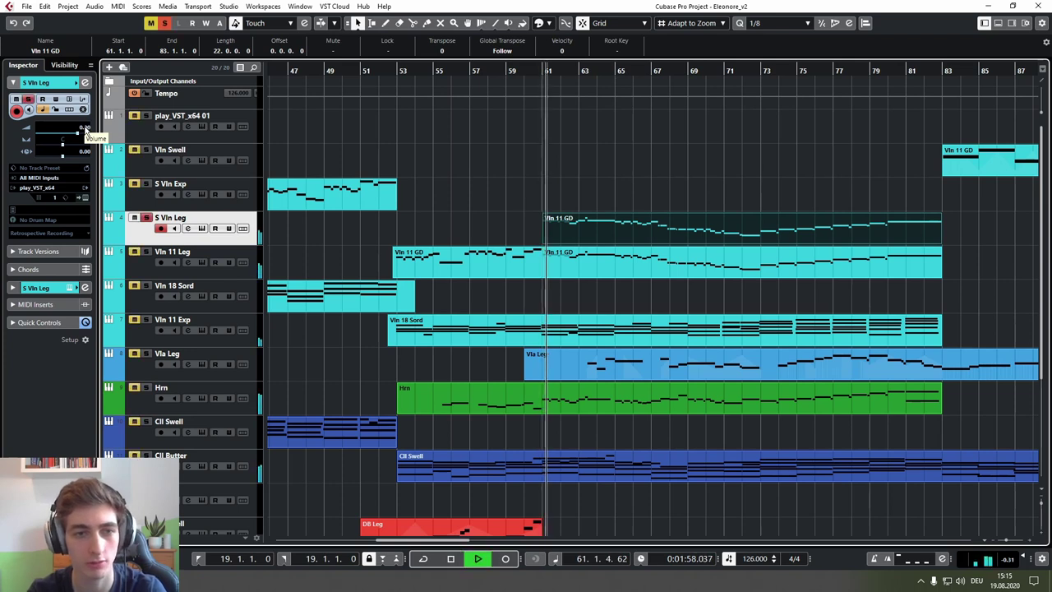
{"action": "key", "text": "s"}
{"action": "double_click", "coordinate": [85, 129]}
{"action": "type", "text": "-5"}
{"action": "key", "text": "Return"}
Step: Listen to the solo violin within the full arrangement from bar 61
{"action": "left_click", "coordinate": [574, 167]}
{"action": "scroll", "coordinate": [574, 167], "scroll_direction": "down", "scroll_amount": 2}
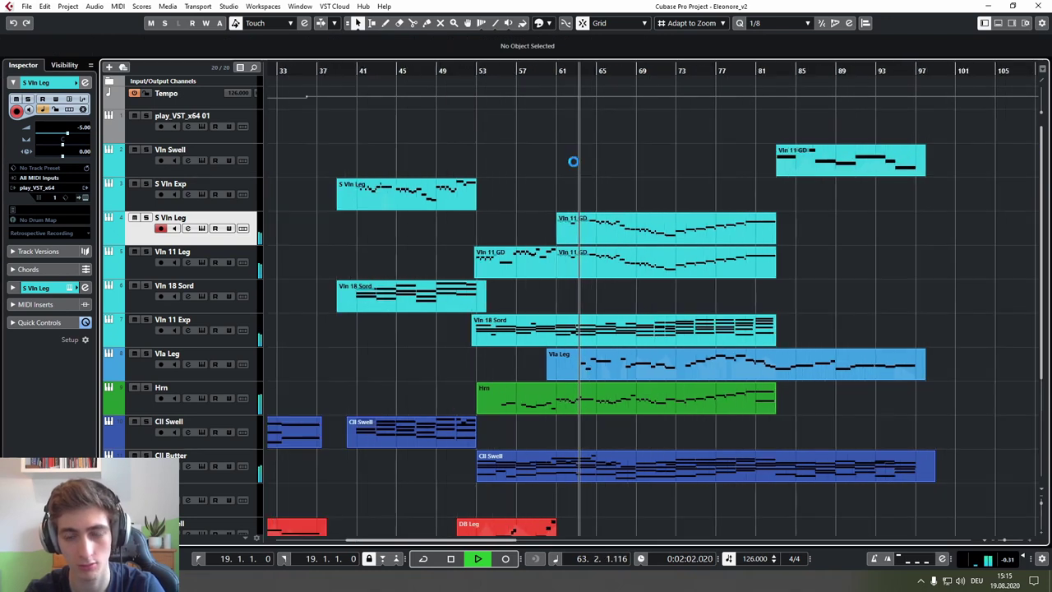
{"action": "scroll", "coordinate": [537, 167], "scroll_direction": "down", "scroll_amount": 3}
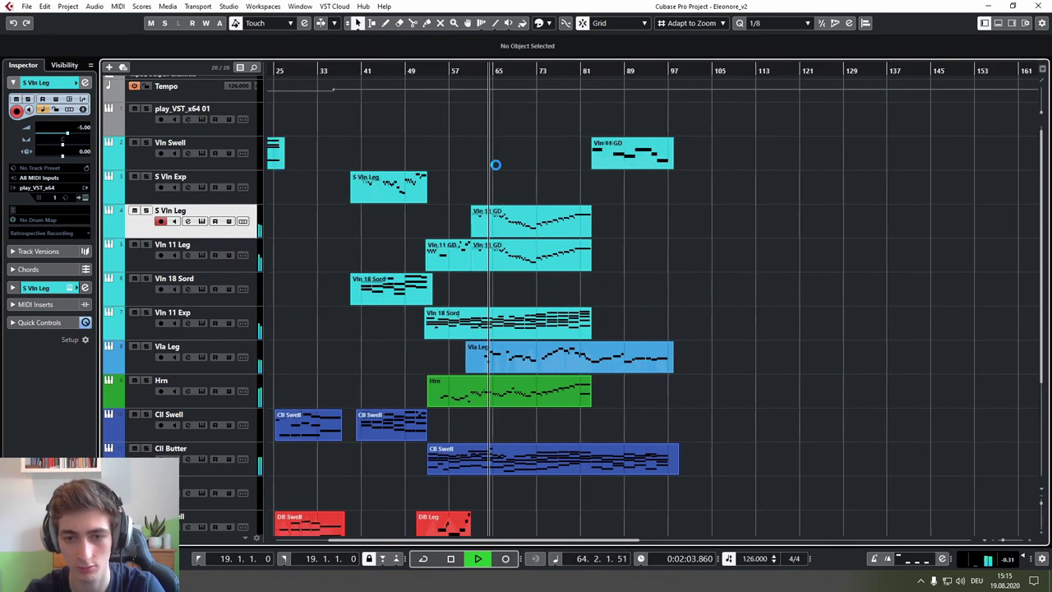
{"action": "scroll", "coordinate": [496, 174], "scroll_direction": "down", "scroll_amount": 4}
Step: Solo the Vla Leg track, listen to its line from bar 61, and open its instrument
{"action": "left_click", "coordinate": [198, 202]}
{"action": "key", "text": "space"}
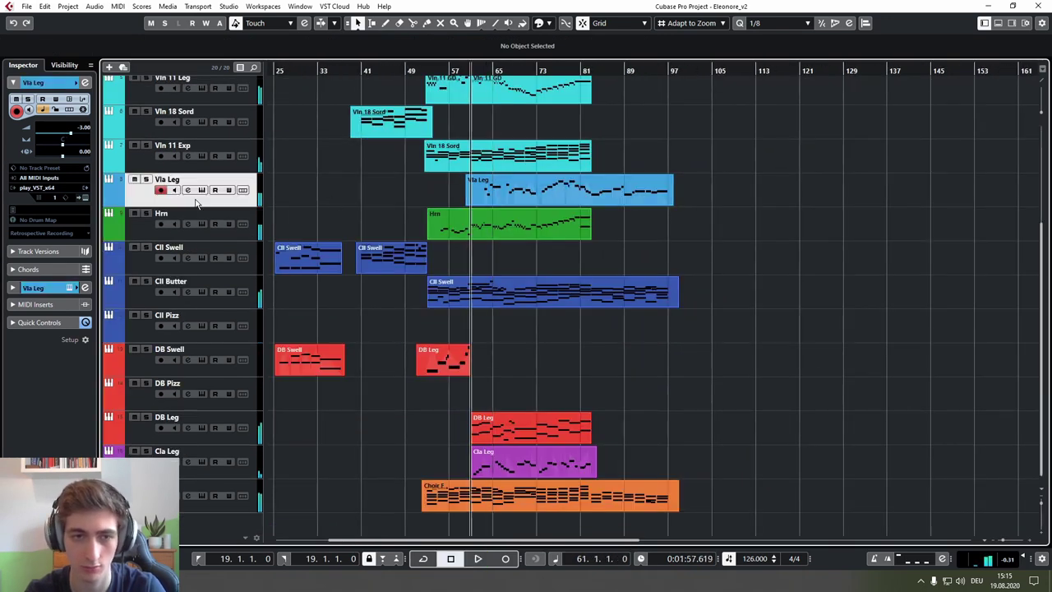
{"action": "scroll", "coordinate": [460, 210], "scroll_direction": "up", "scroll_amount": 7}
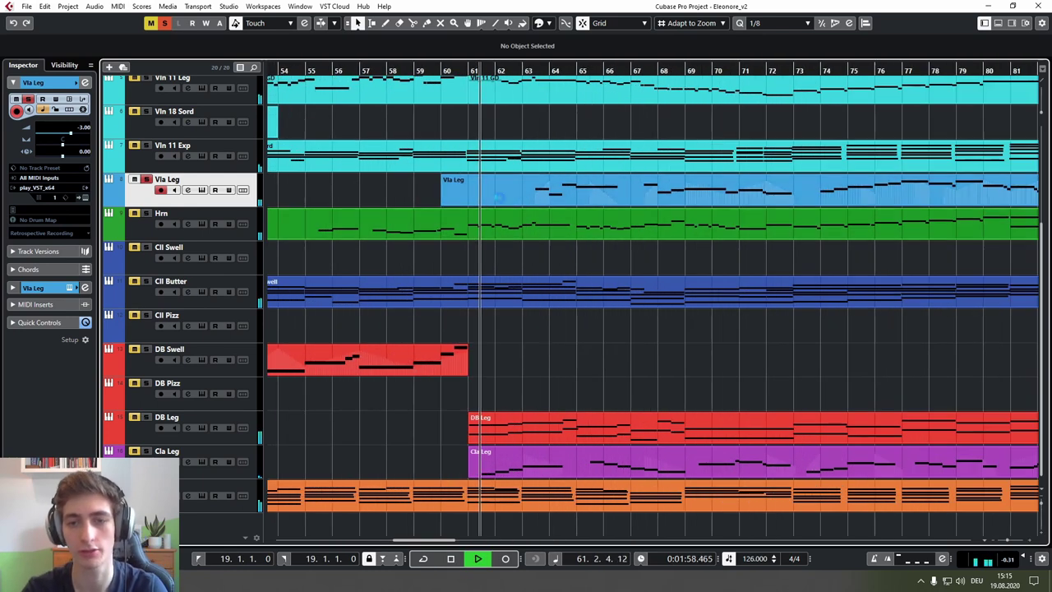
{"action": "left_click", "coordinate": [498, 196]}
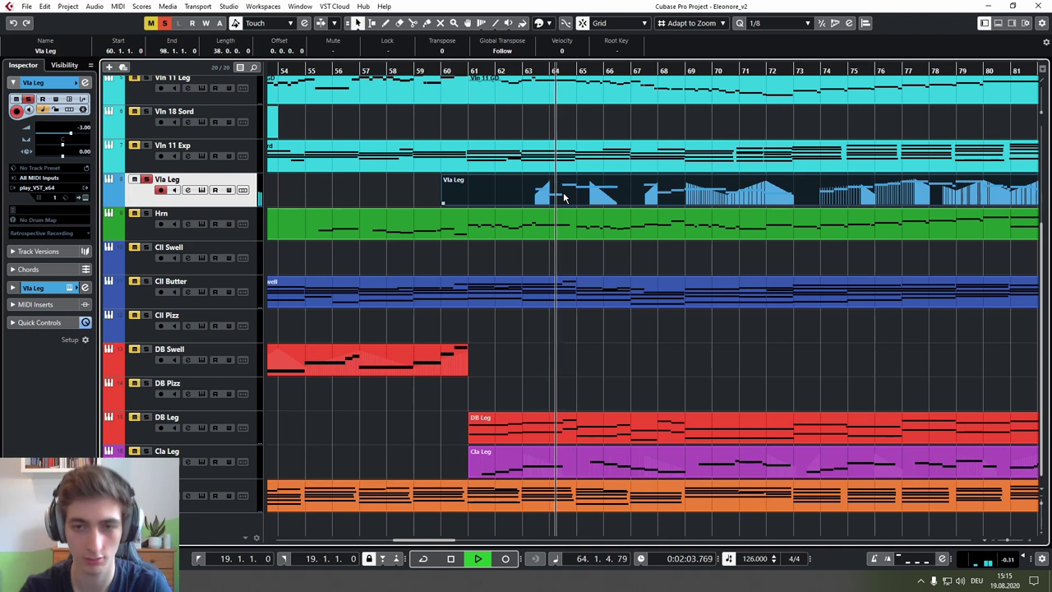
{"action": "key", "text": "space"}
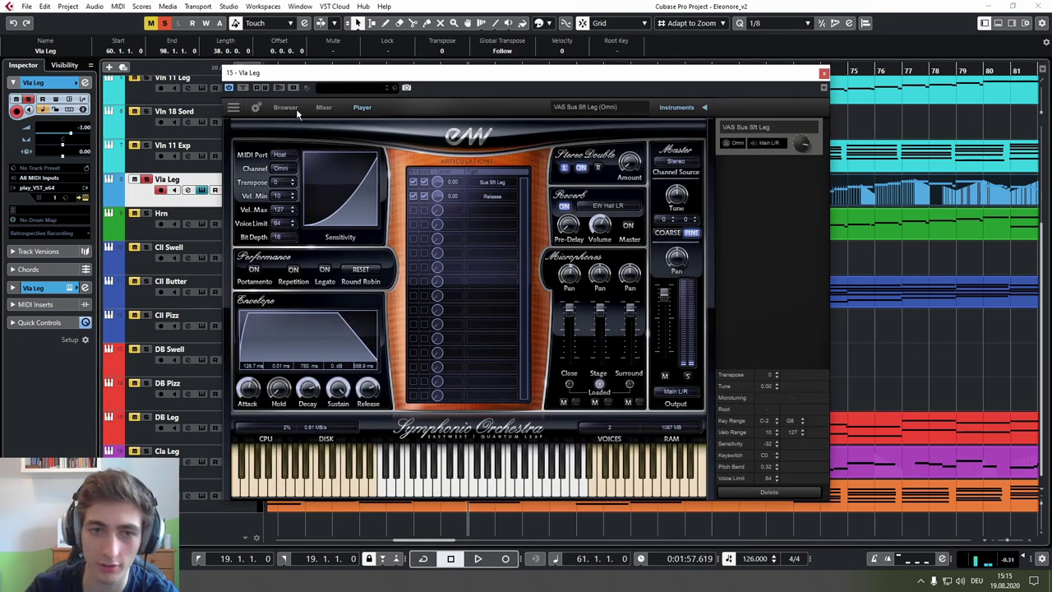
Step: Replace the viola patch on Vla Leg with a long Hollywood Orchestral Woodwinds Gold bassoon, trying BS Sus Vib and settling on BS Sus Non Vib
{"action": "left_click", "coordinate": [287, 108]}
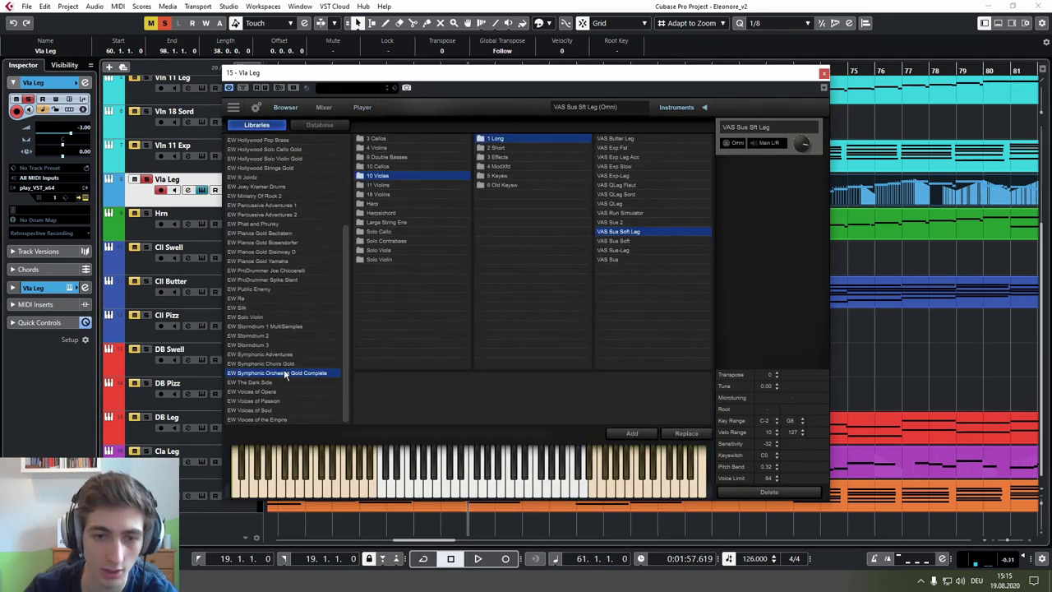
{"action": "left_click", "coordinate": [285, 374]}
{"action": "left_click", "coordinate": [400, 167]}
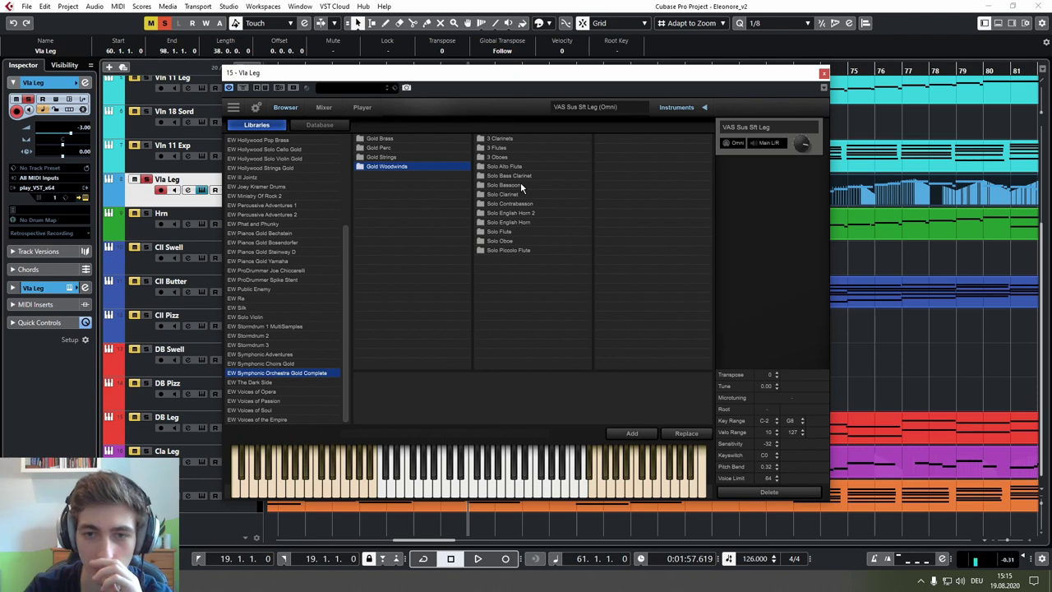
{"action": "scroll", "coordinate": [271, 213], "scroll_direction": "up", "scroll_amount": 5}
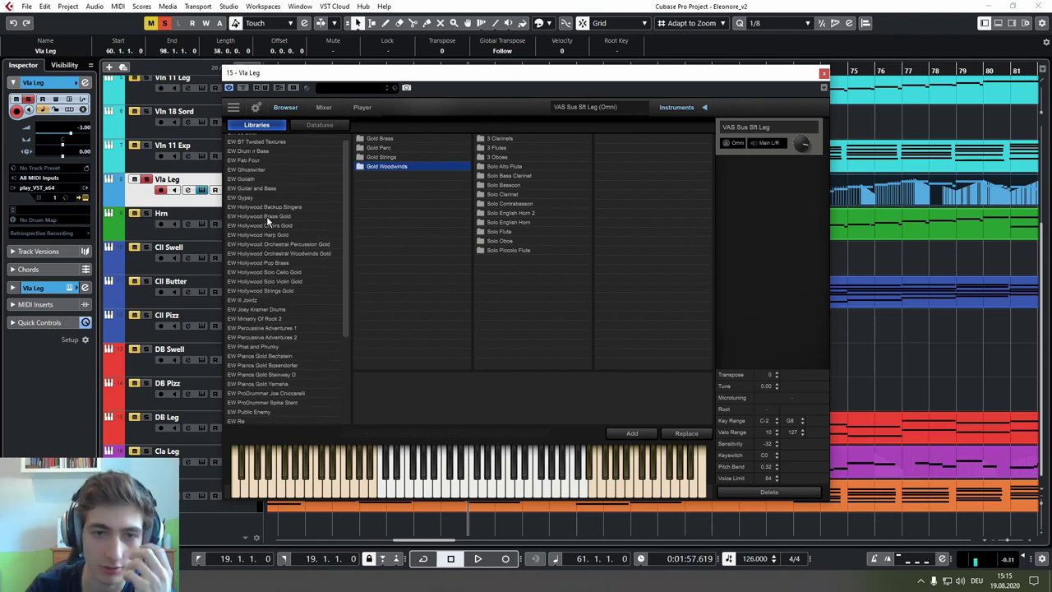
{"action": "left_click", "coordinate": [299, 254]}
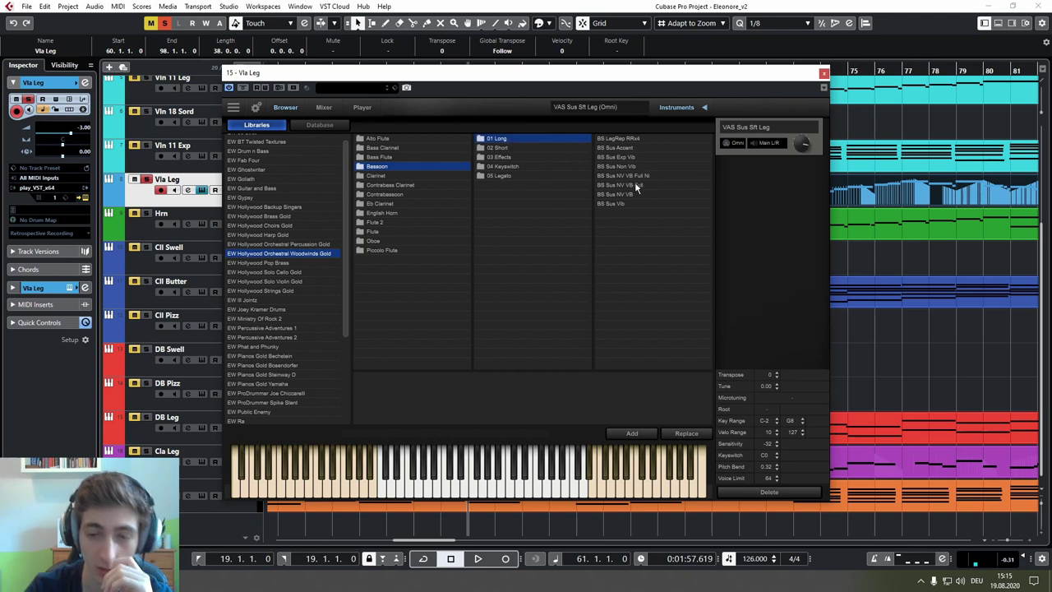
{"action": "left_click", "coordinate": [624, 203]}
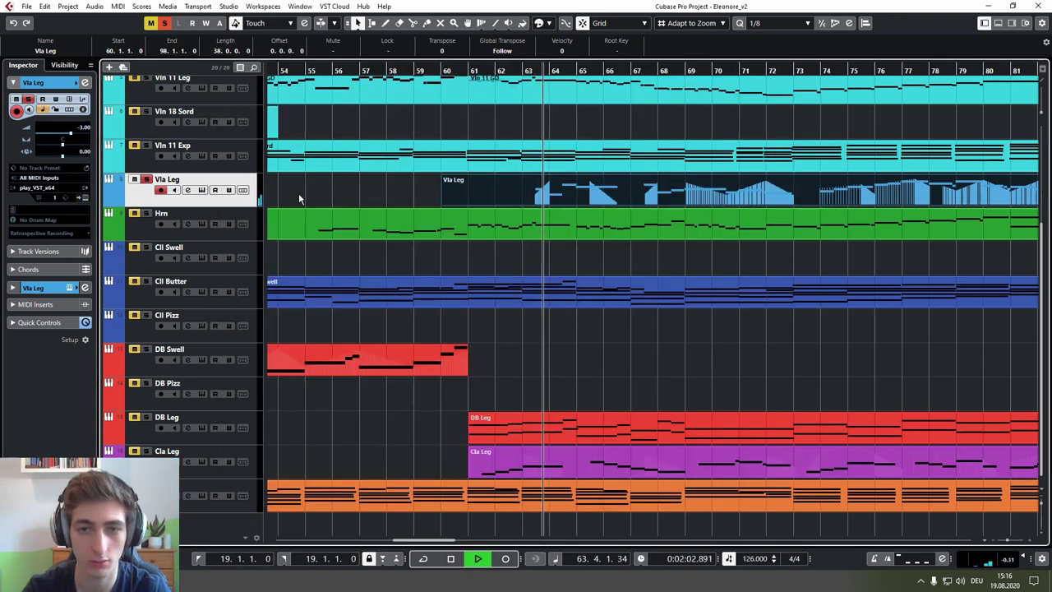
{"action": "key", "text": "e"}
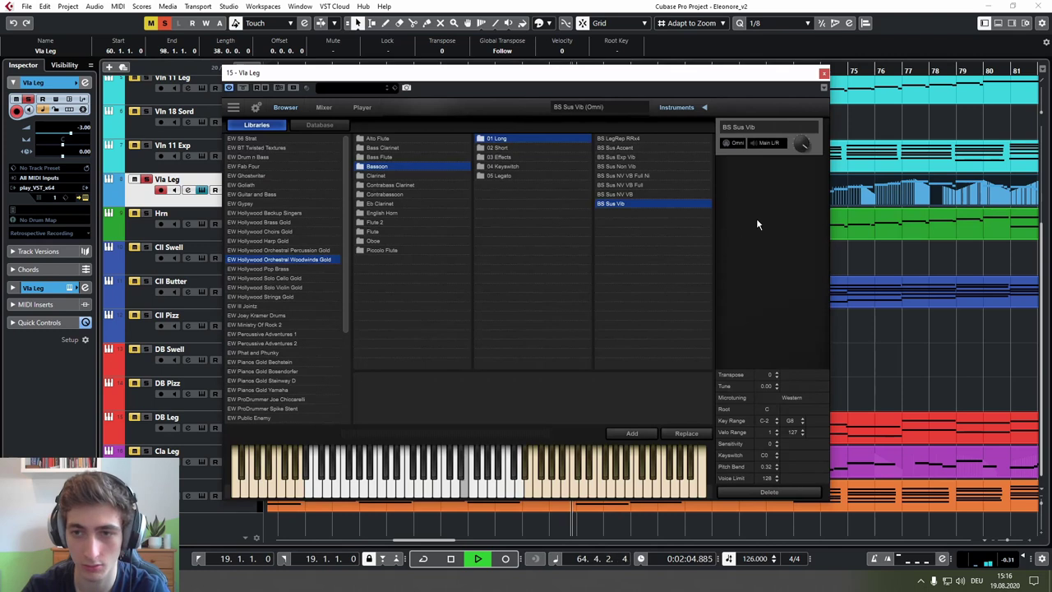
{"action": "left_click", "coordinate": [633, 166]}
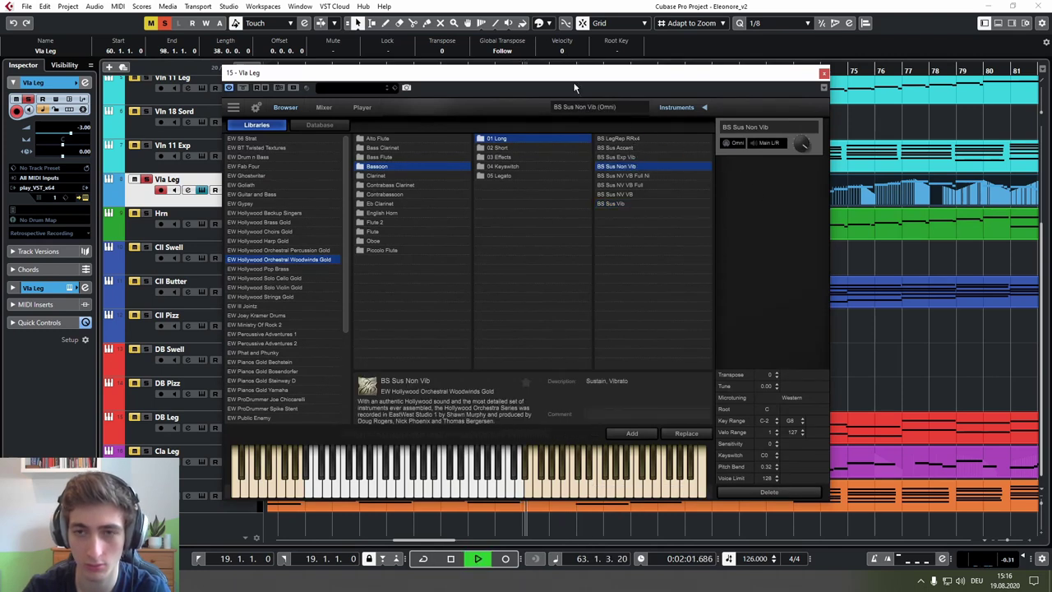
Step: Turn on the bassoon's reverb in its Player settings with the EW Hall R preset and load the close microphone
{"action": "left_click_drag", "start_coordinate": [561, 71], "coordinate": [518, 100]}
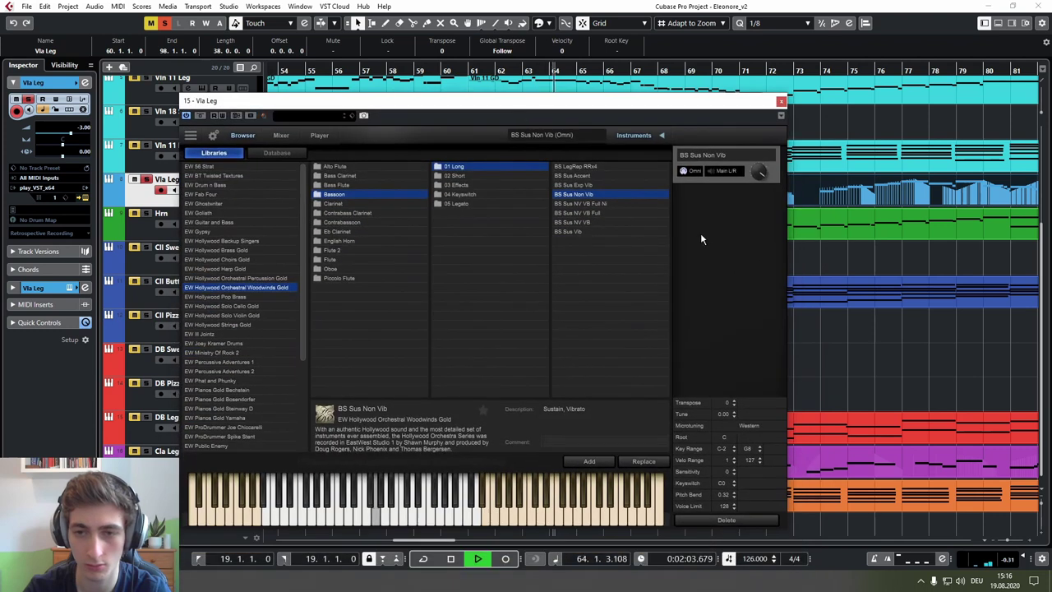
{"action": "left_click", "coordinate": [319, 136]}
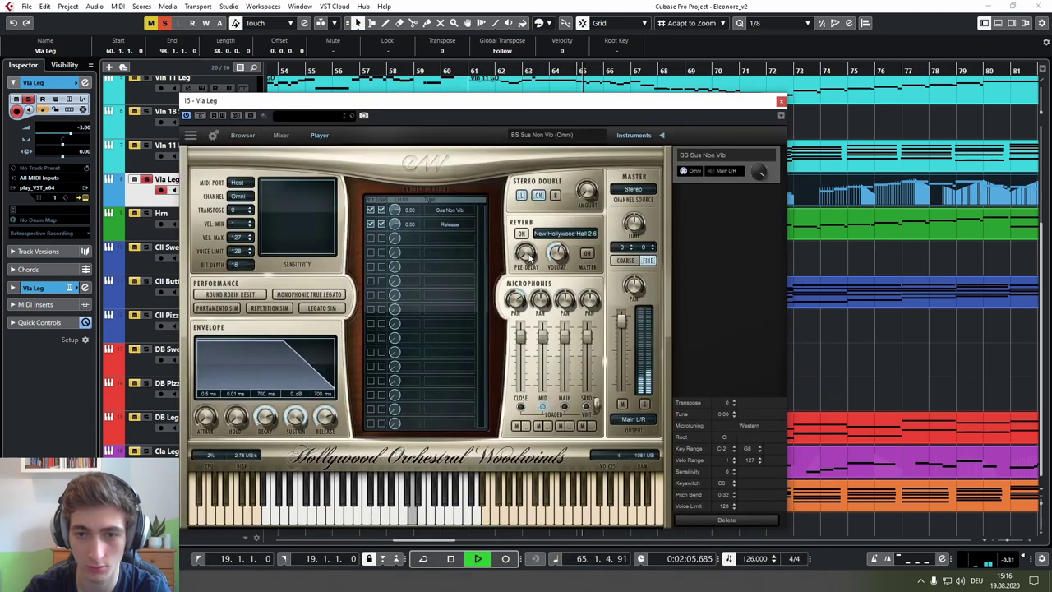
{"action": "left_click", "coordinate": [550, 237]}
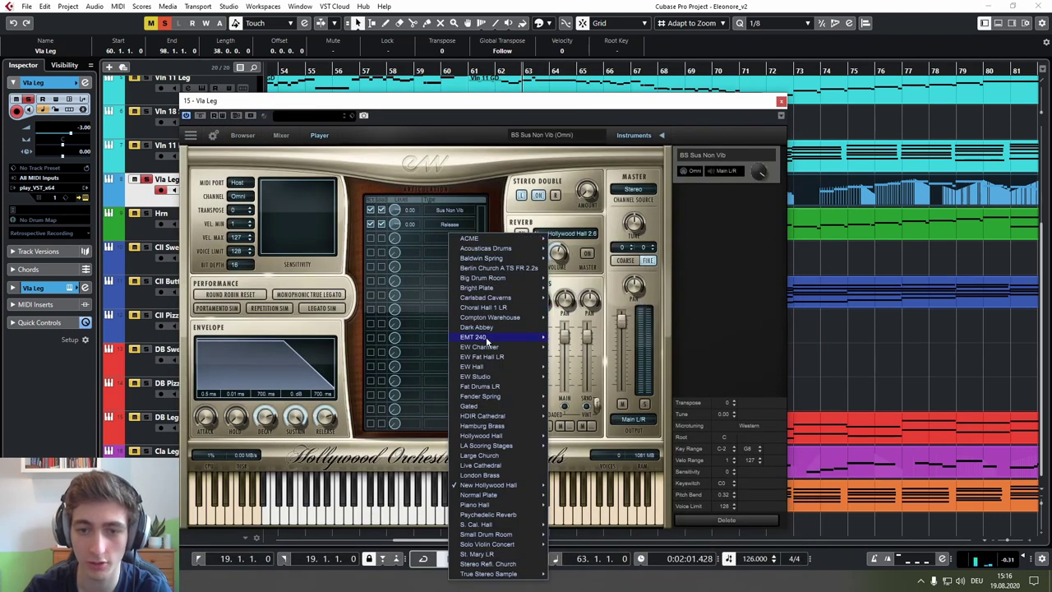
{"action": "mouse_move", "coordinate": [483, 370]}
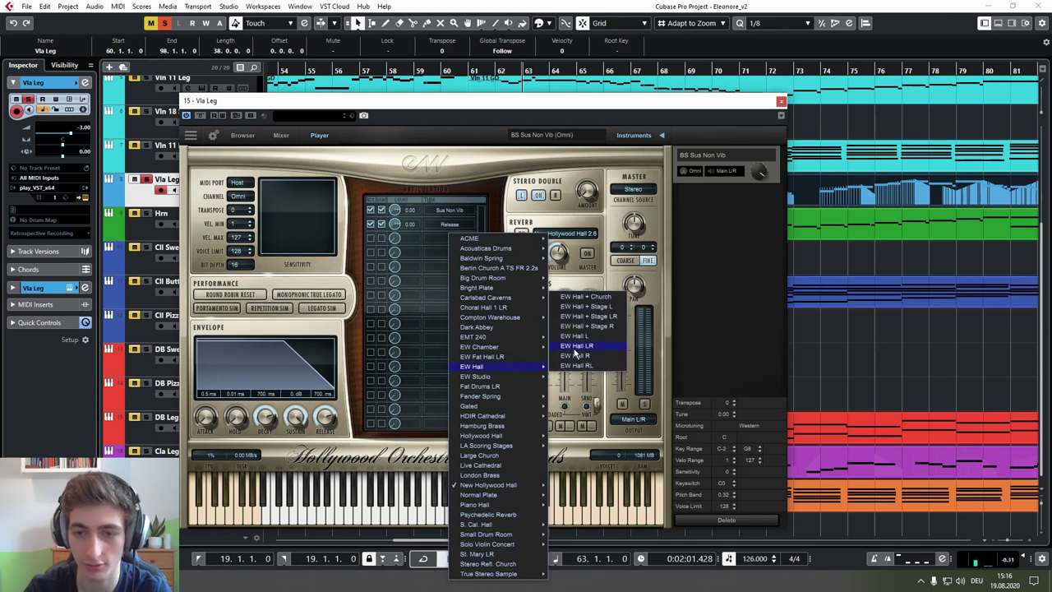
{"action": "left_click", "coordinate": [577, 357]}
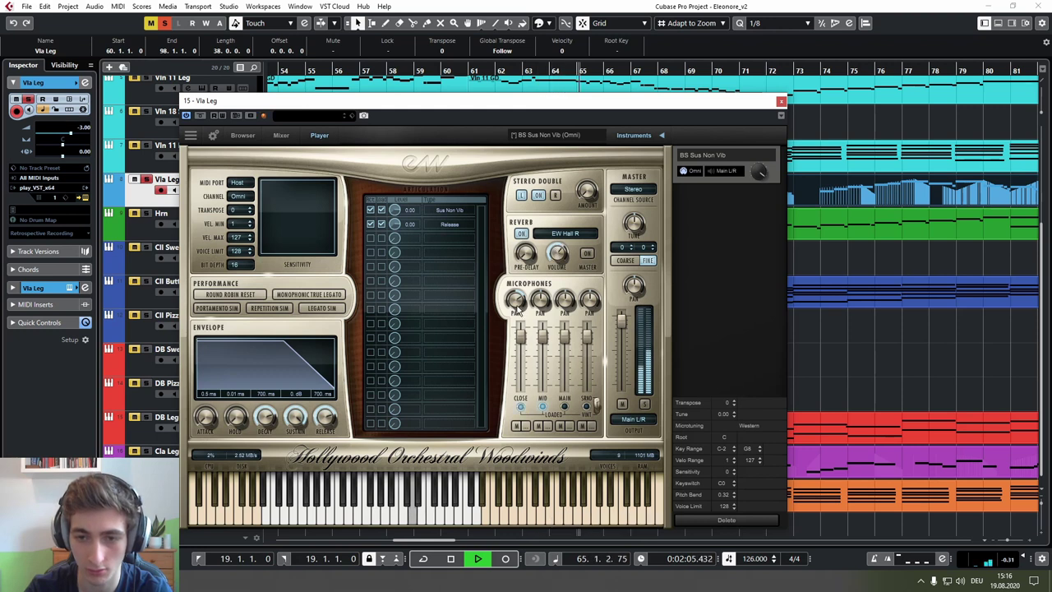
Step: Switch the bassoon's reverb to EW Hall LR and lower its close microphone level, closing the instrument when done
{"action": "left_click", "coordinate": [566, 233]}
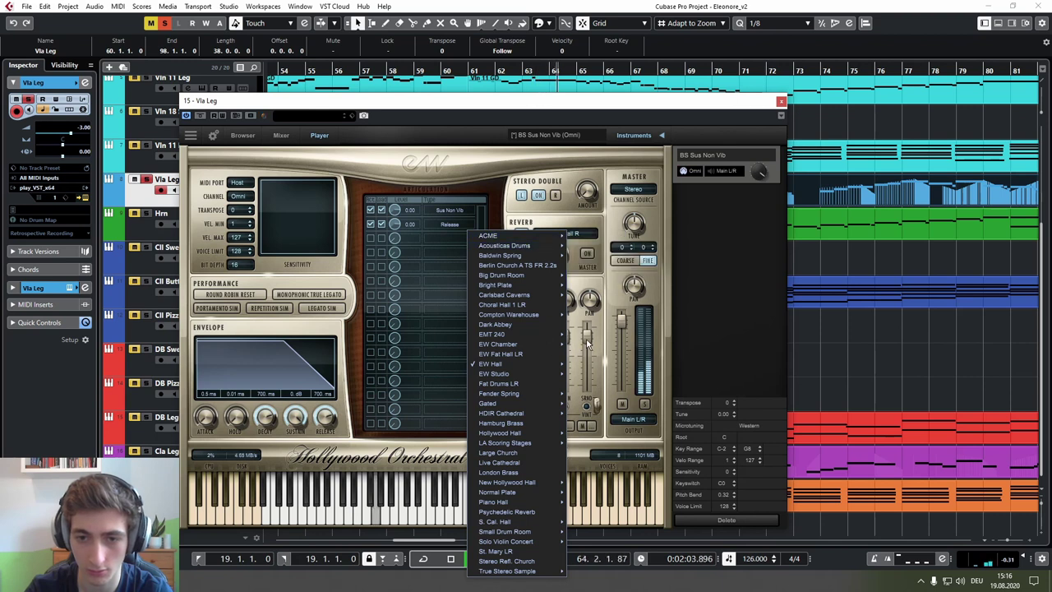
{"action": "mouse_move", "coordinate": [521, 375]}
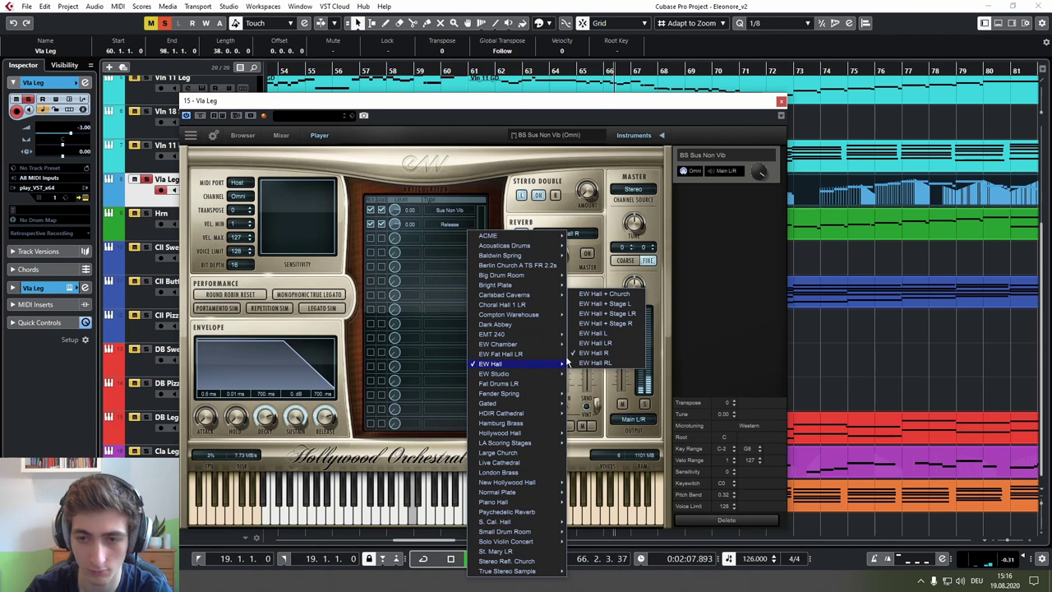
{"action": "left_click", "coordinate": [608, 344]}
{"action": "key", "text": "space"}
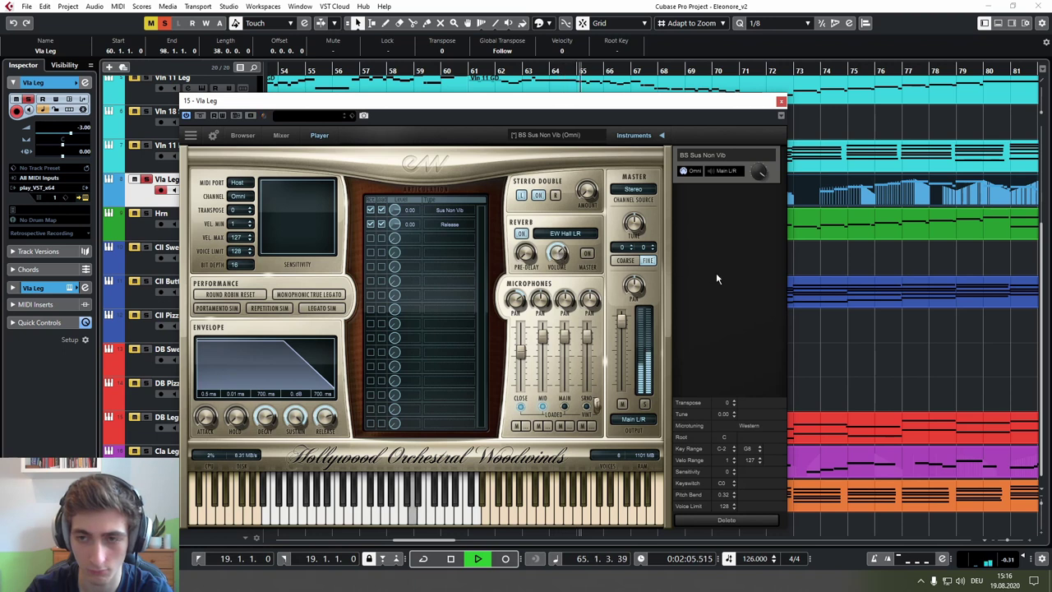
{"action": "key", "text": "space"}
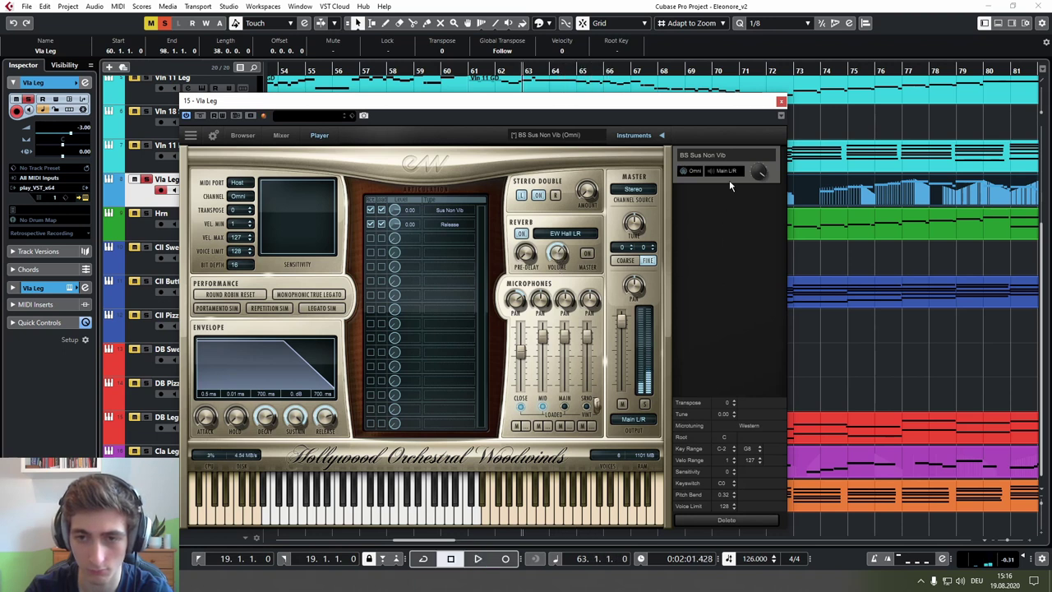
{"action": "left_click", "coordinate": [780, 101]}
Step: Take the Vla Leg track out of solo and set its volume to 0
{"action": "key", "text": "space"}
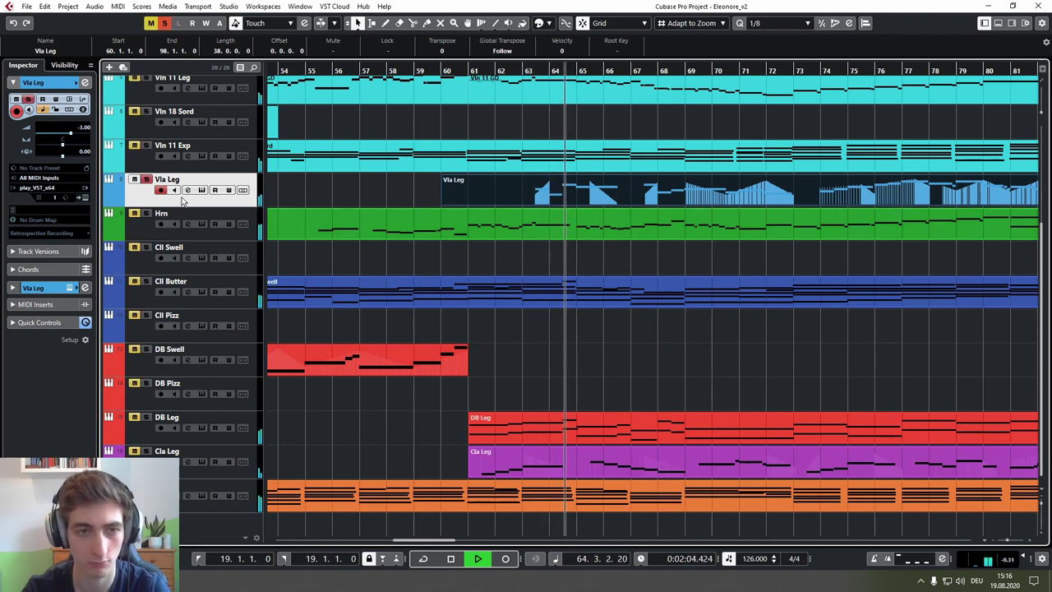
{"action": "key", "text": "space"}
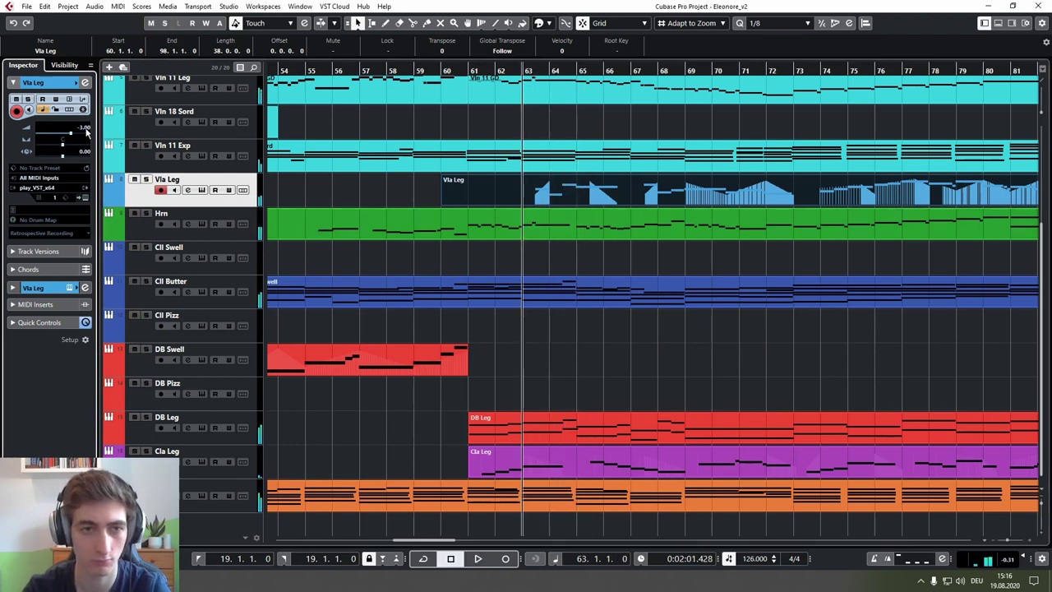
{"action": "key", "text": "space"}
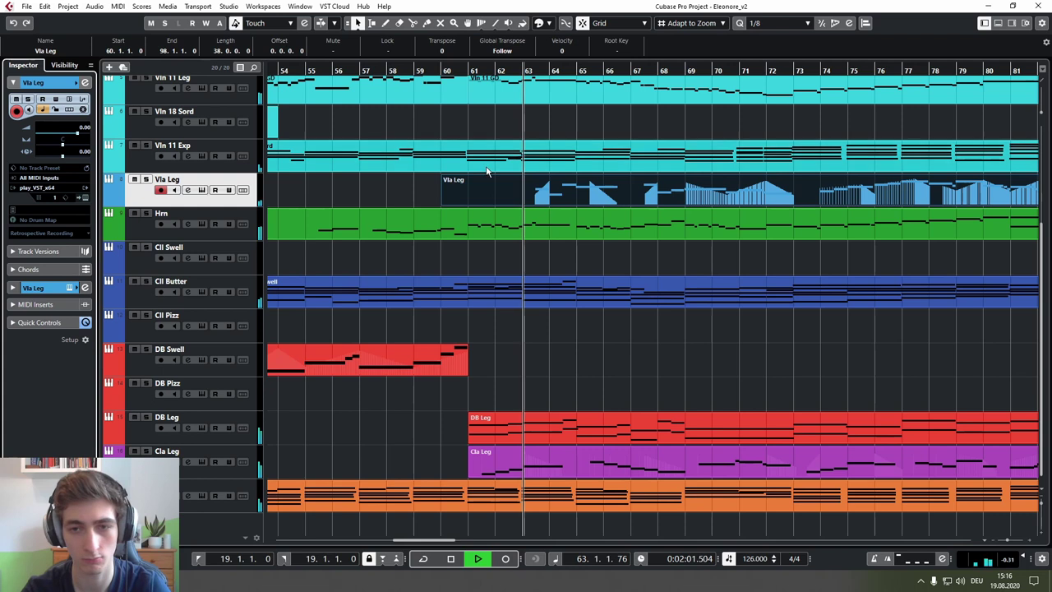
Step: Listen to the bassoon line within the full arrangement from bar 63
{"action": "left_click", "coordinate": [511, 129]}
{"action": "scroll", "coordinate": [512, 129], "scroll_direction": "down", "scroll_amount": 2}
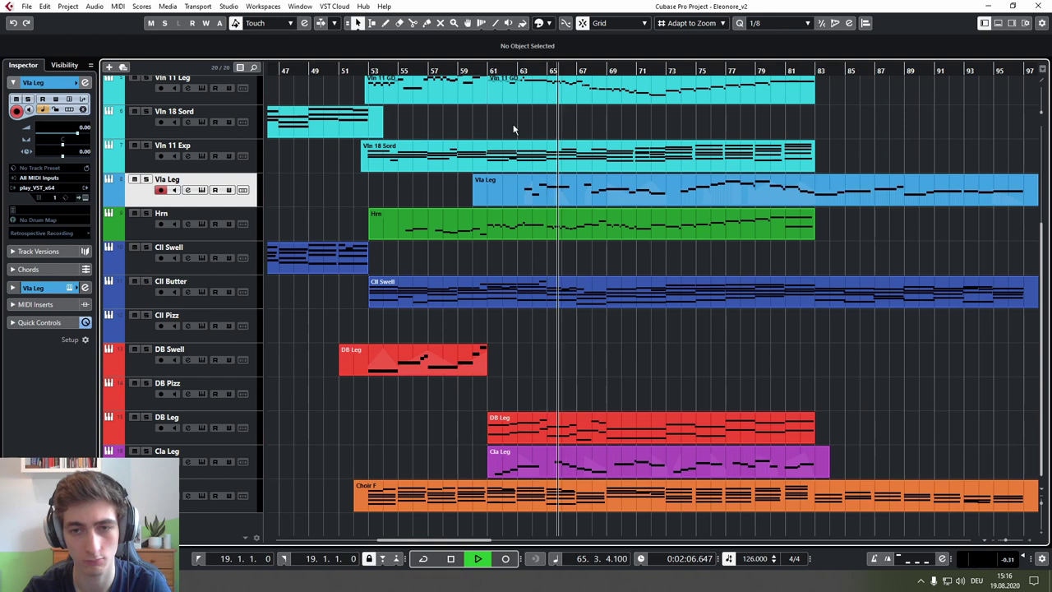
{"action": "scroll", "coordinate": [529, 124], "scroll_direction": "right", "scroll_amount": 2}
{"action": "scroll", "coordinate": [517, 125], "scroll_direction": "up", "scroll_amount": 2}
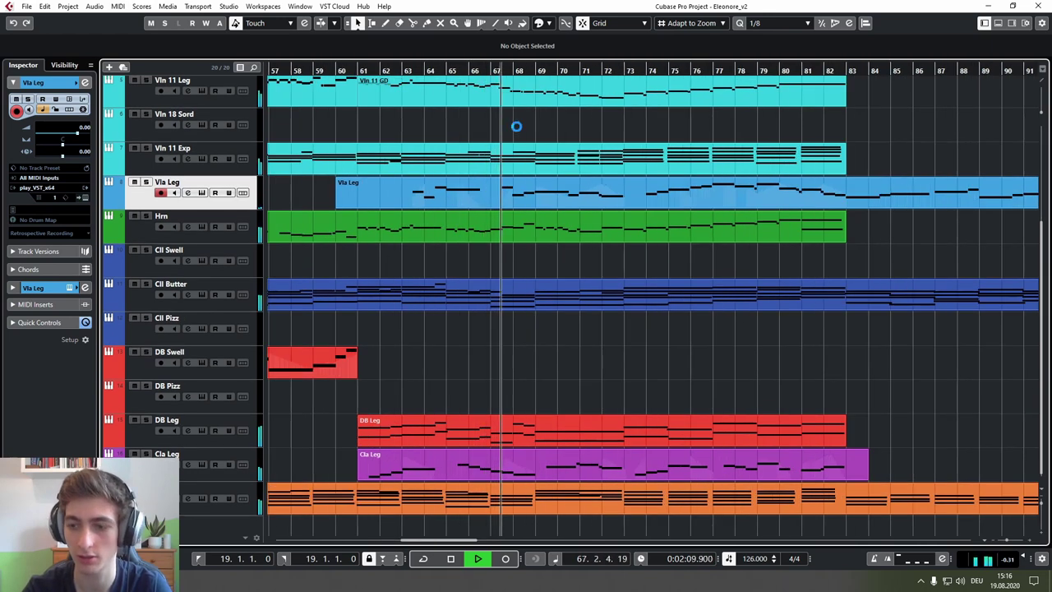
{"action": "scroll", "coordinate": [516, 125], "scroll_direction": "down", "scroll_amount": 2}
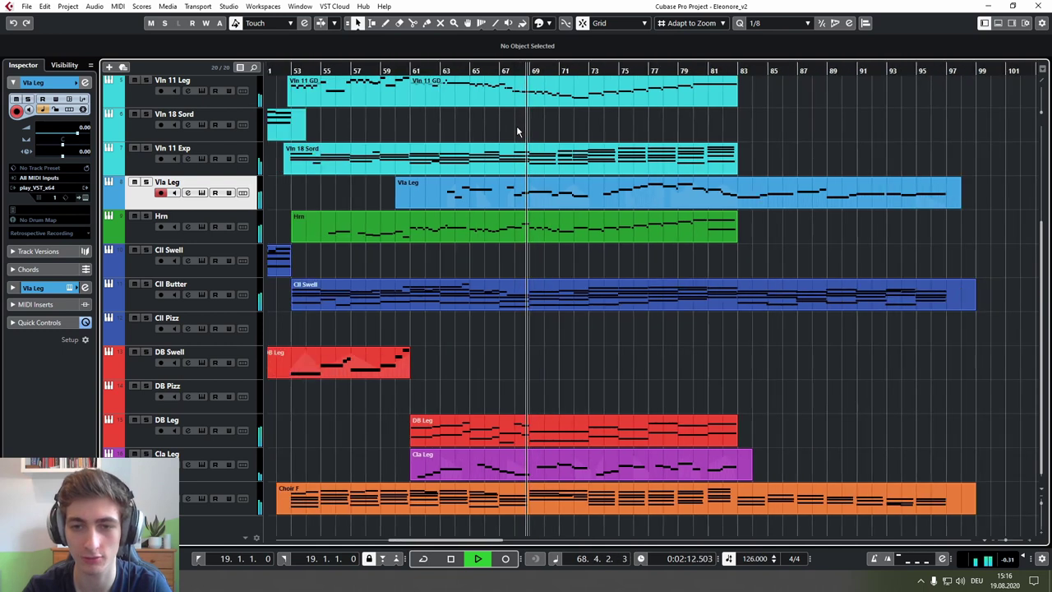
Step: Check the Cla Leg track briefly in solo and return to the full arrangement
{"action": "left_click", "coordinate": [221, 455]}
{"action": "key", "text": "s"}
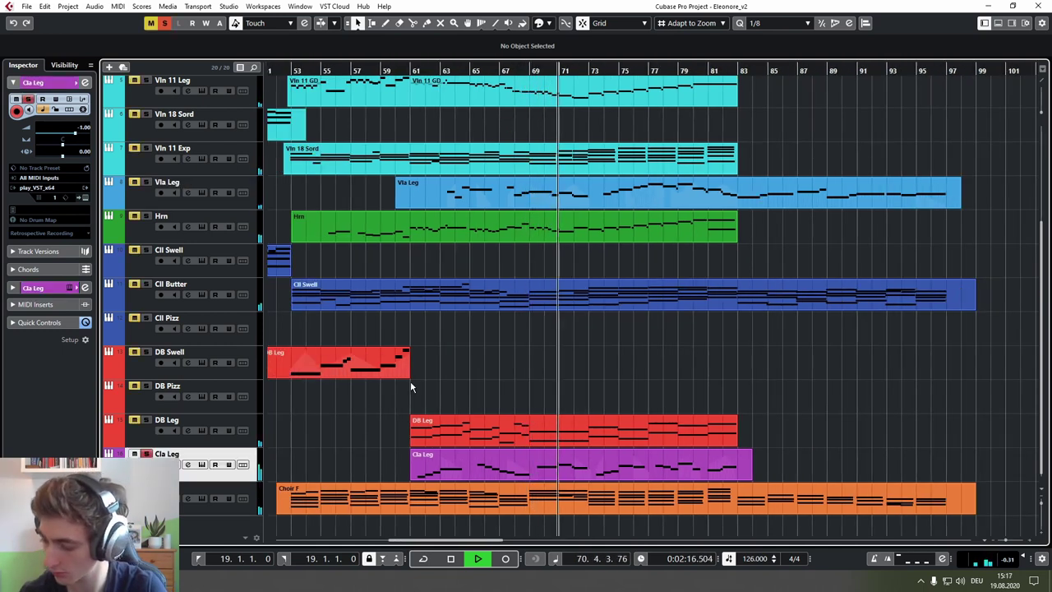
{"action": "key", "text": "s"}
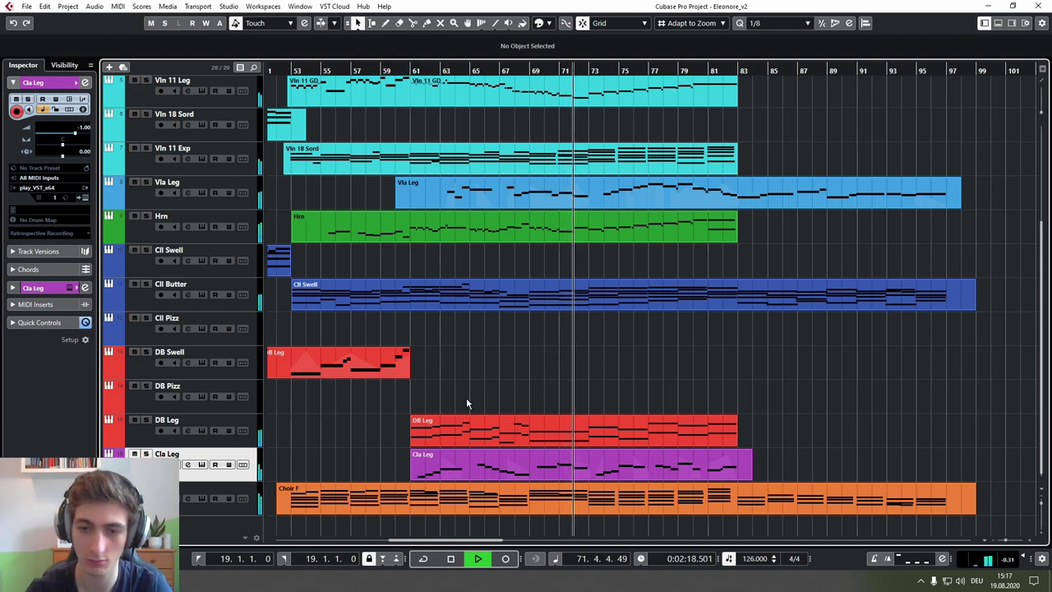
Step: Rename the Vla Leg track to Bsn Leg
{"action": "scroll", "coordinate": [657, 213], "scroll_direction": "up", "scroll_amount": 5}
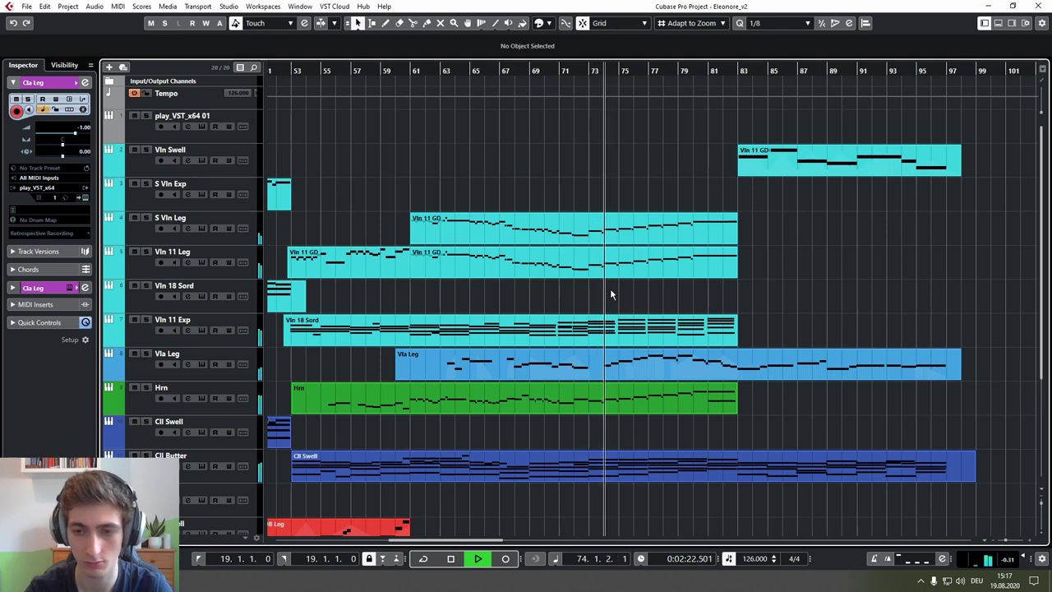
{"action": "left_click", "coordinate": [628, 364]}
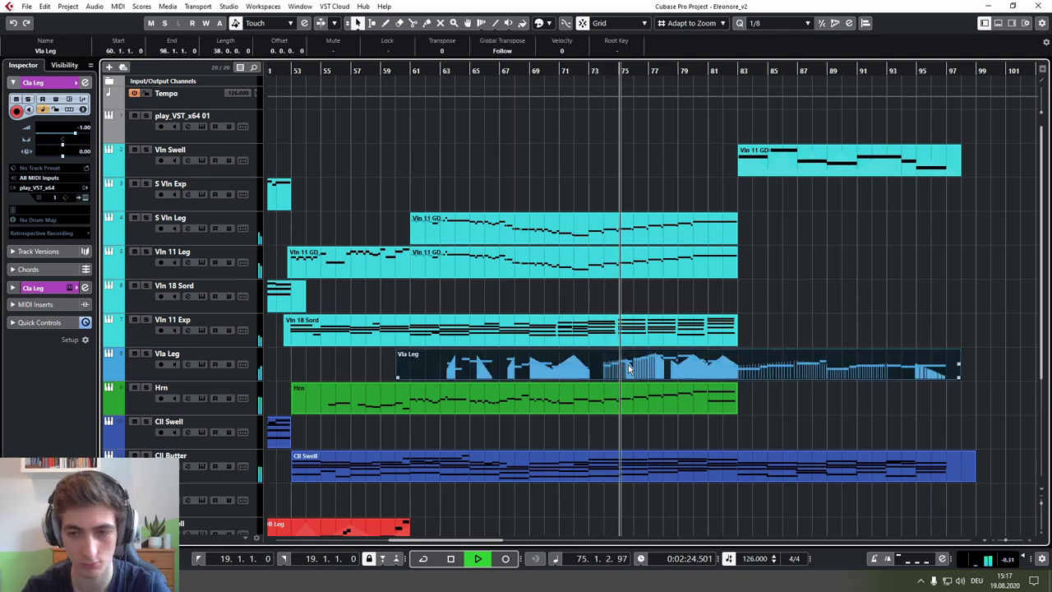
{"action": "left_click", "coordinate": [196, 370]}
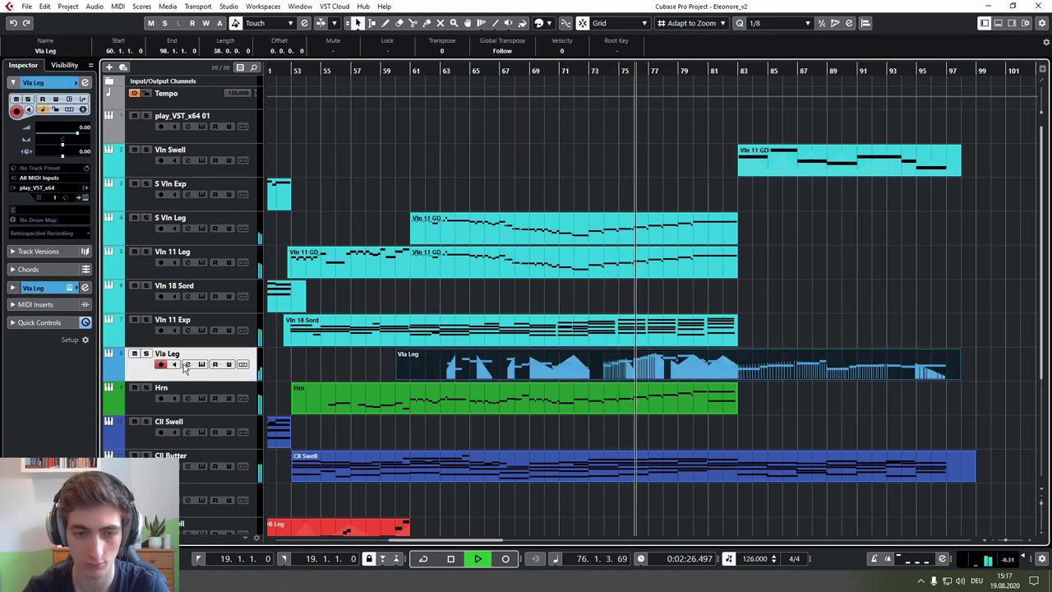
{"action": "double_click", "coordinate": [186, 358]}
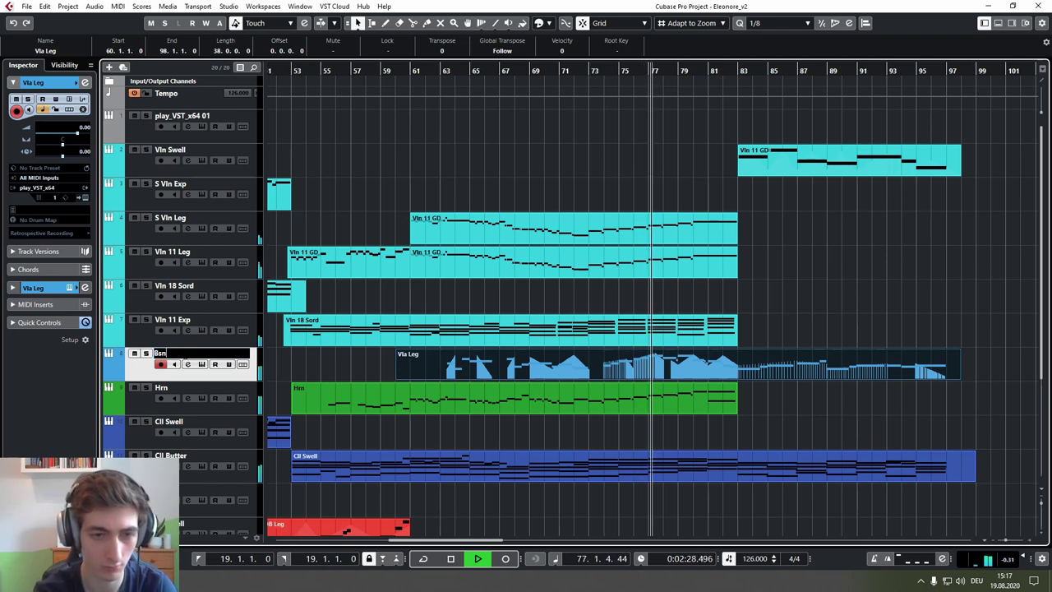
{"action": "type", "text": "Bsn"}
{"action": "key", "text": "Return"}
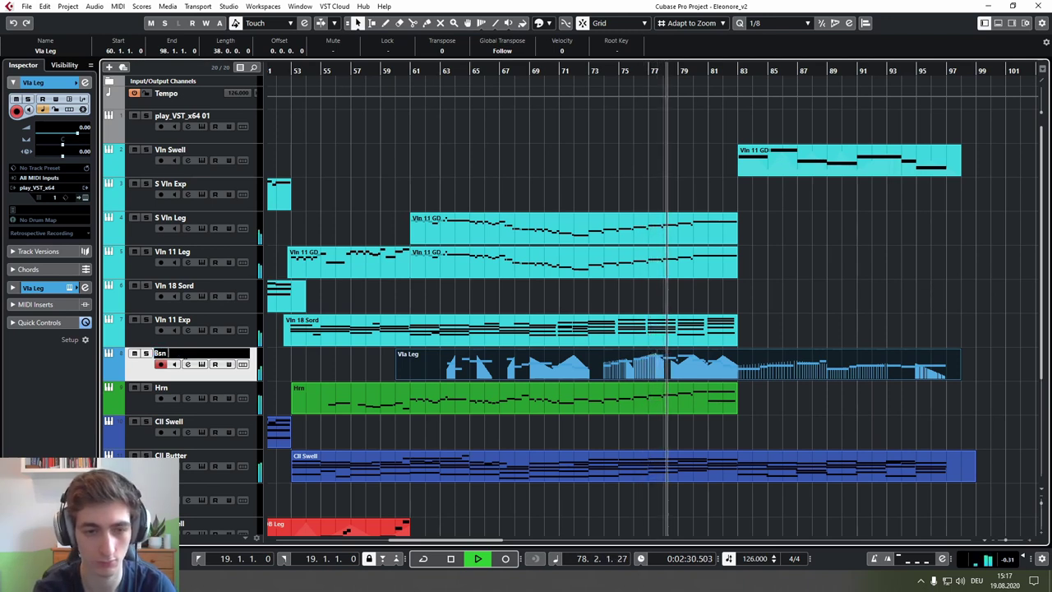
{"action": "type", "text": "Leg"}
{"action": "key", "text": "Return"}
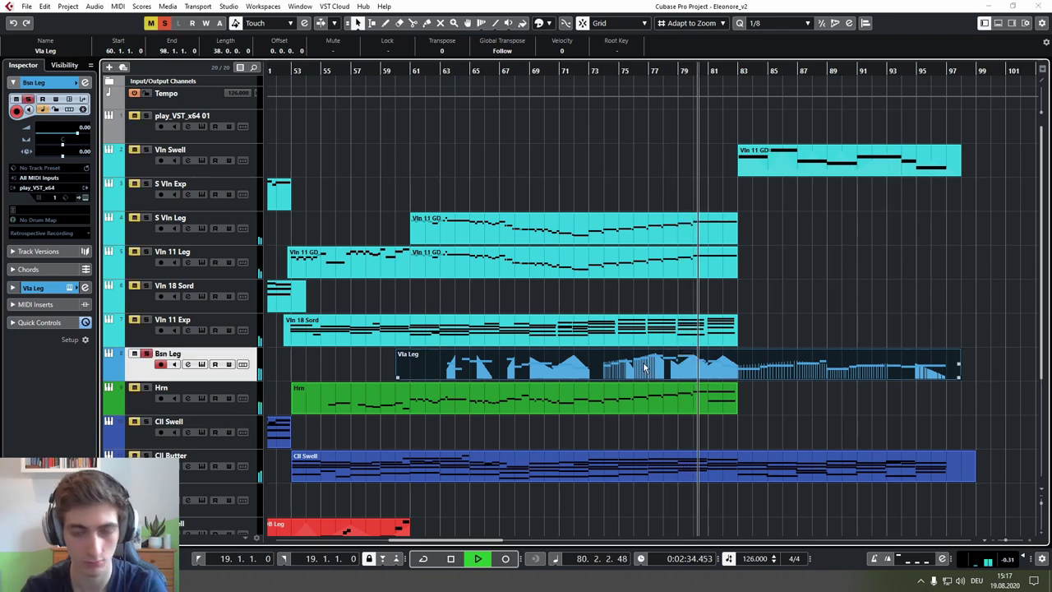
Step: Open the Vla Leg part for note editing and listen to the bassoon line from the middle of bar 82 into bar 84
{"action": "double_click", "coordinate": [649, 370]}
{"action": "scroll", "coordinate": [694, 272], "scroll_direction": "down", "scroll_amount": 4}
{"action": "key", "text": "space"}
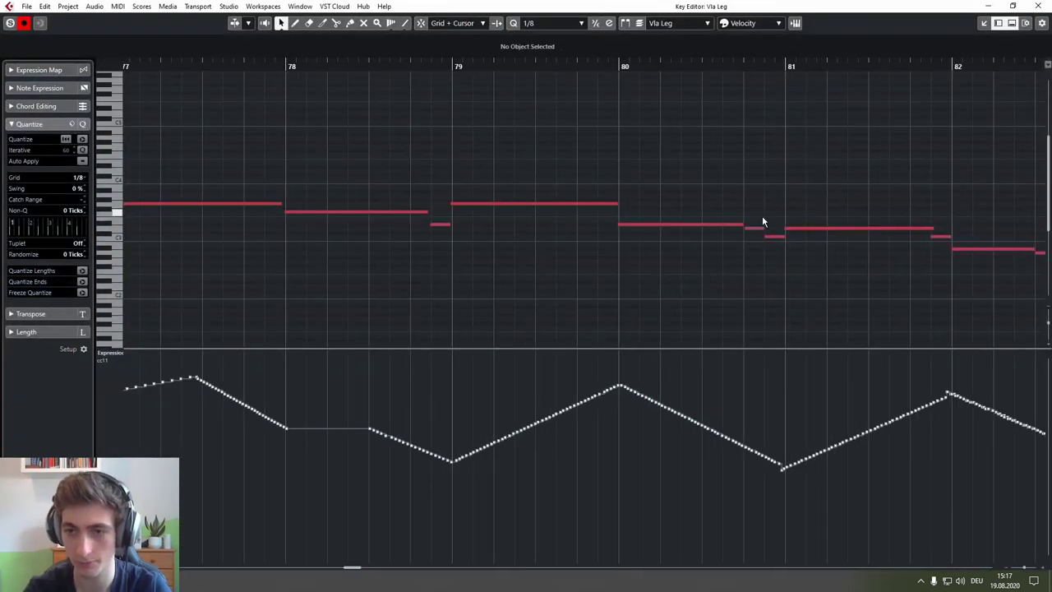
{"action": "scroll", "coordinate": [758, 231], "scroll_direction": "down", "scroll_amount": 3}
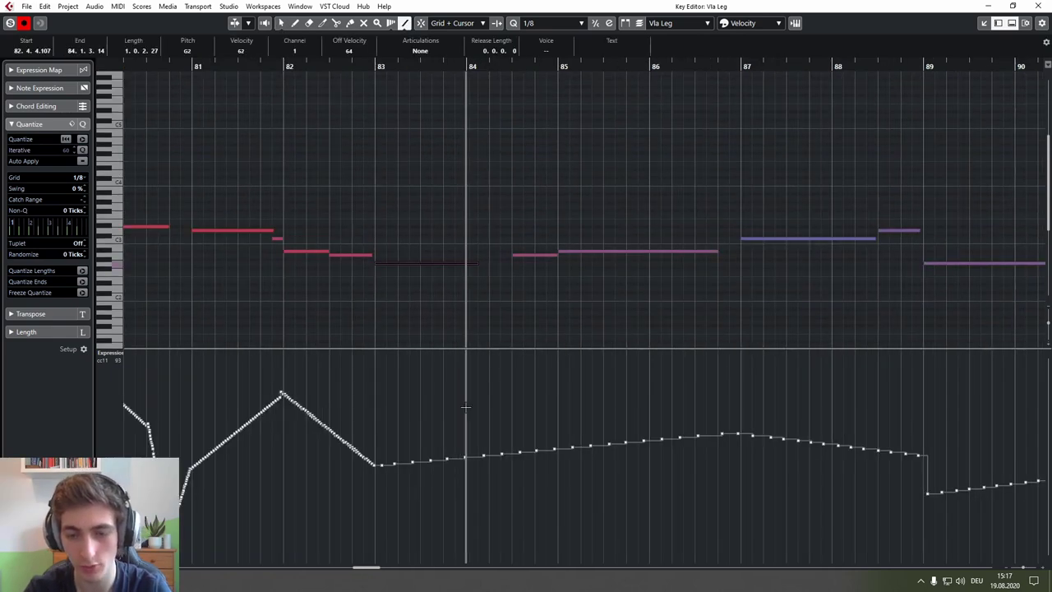
{"action": "right_click", "coordinate": [457, 366]}
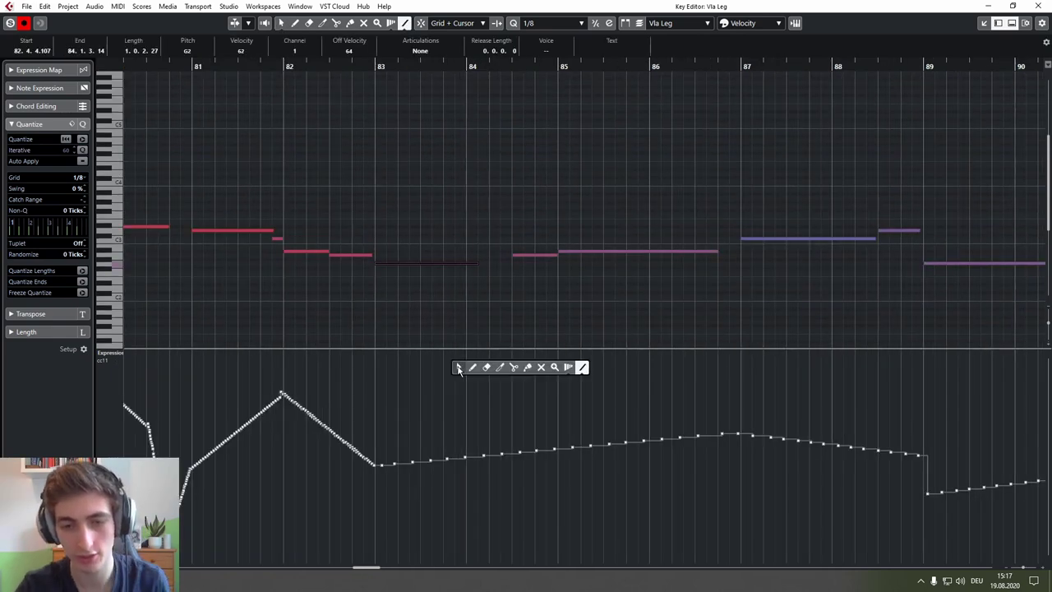
{"action": "left_click", "coordinate": [330, 68]}
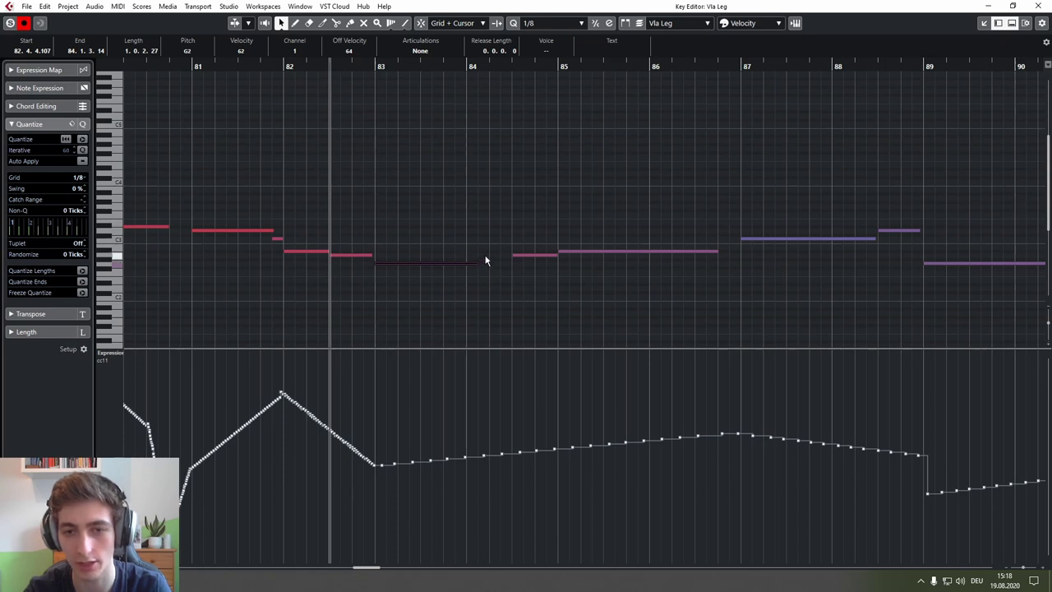
{"action": "key", "text": "space"}
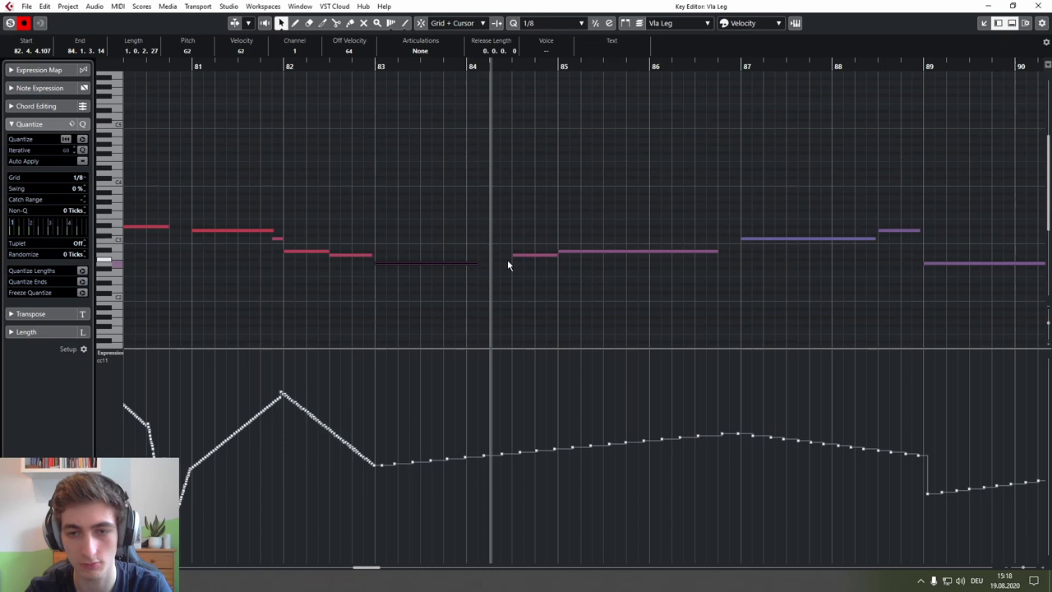
{"action": "key", "text": "space"}
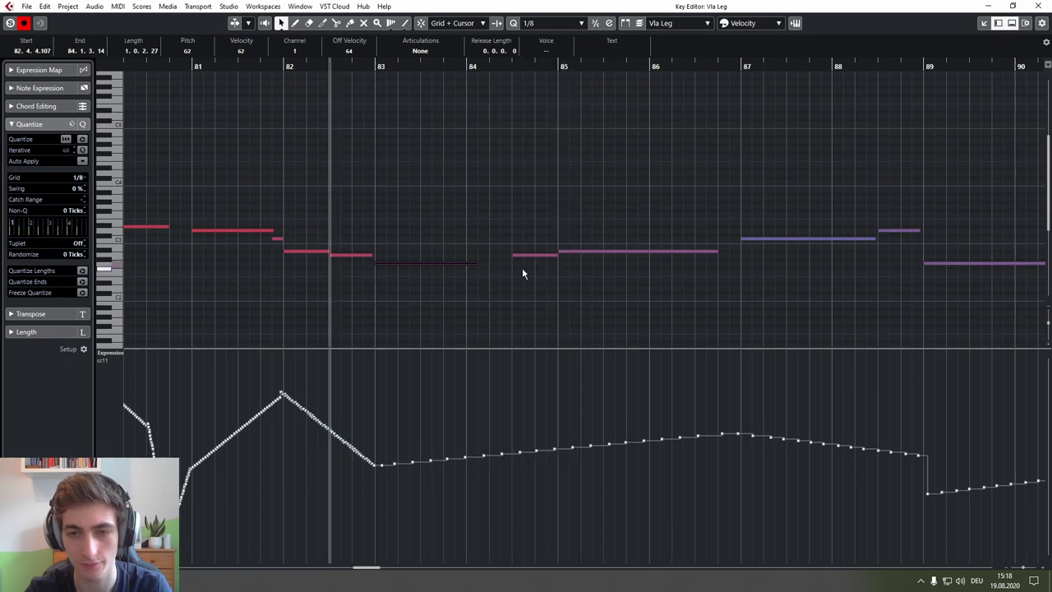
Step: Draw a dip in the CC 11 expression, falling to 0 from late bar 83 and rising again around the next note in bar 84
{"action": "right_click", "coordinate": [430, 228]}
{"action": "left_click", "coordinate": [552, 234]}
{"action": "left_click_drag", "start_coordinate": [444, 458], "coordinate": [478, 562]}
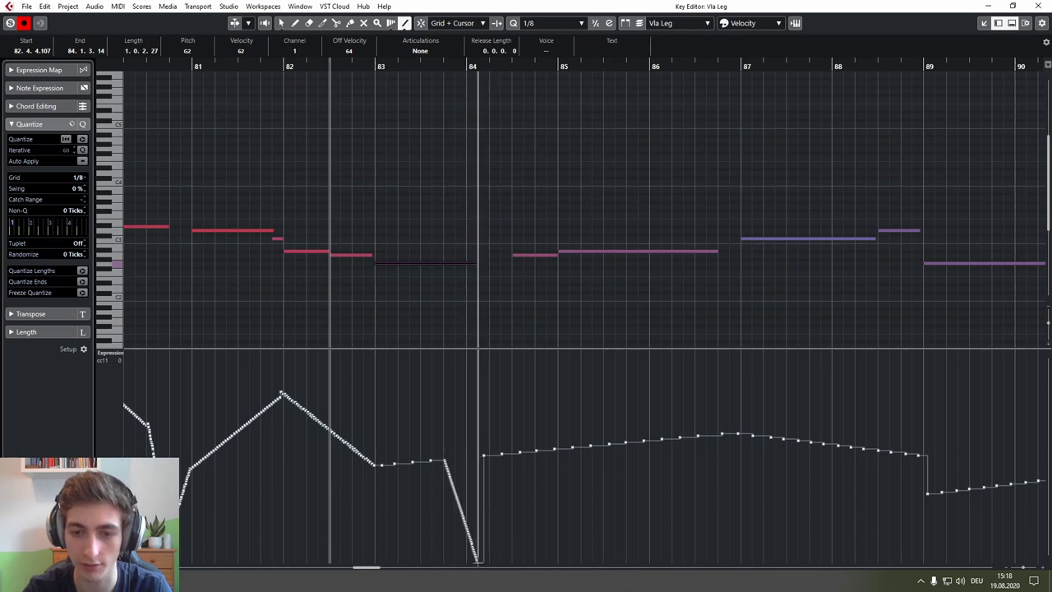
{"action": "mouse_move", "coordinate": [482, 562]}
{"action": "left_mouse_down"}
{"action": "mouse_move", "coordinate": [534, 497]}
{"action": "mouse_move", "coordinate": [532, 458]}
{"action": "mouse_move", "coordinate": [506, 567]}
{"action": "mouse_move", "coordinate": [527, 456]}
{"action": "left_mouse_up"}
{"action": "left_click_drag", "start_coordinate": [527, 456], "coordinate": [526, 456]}
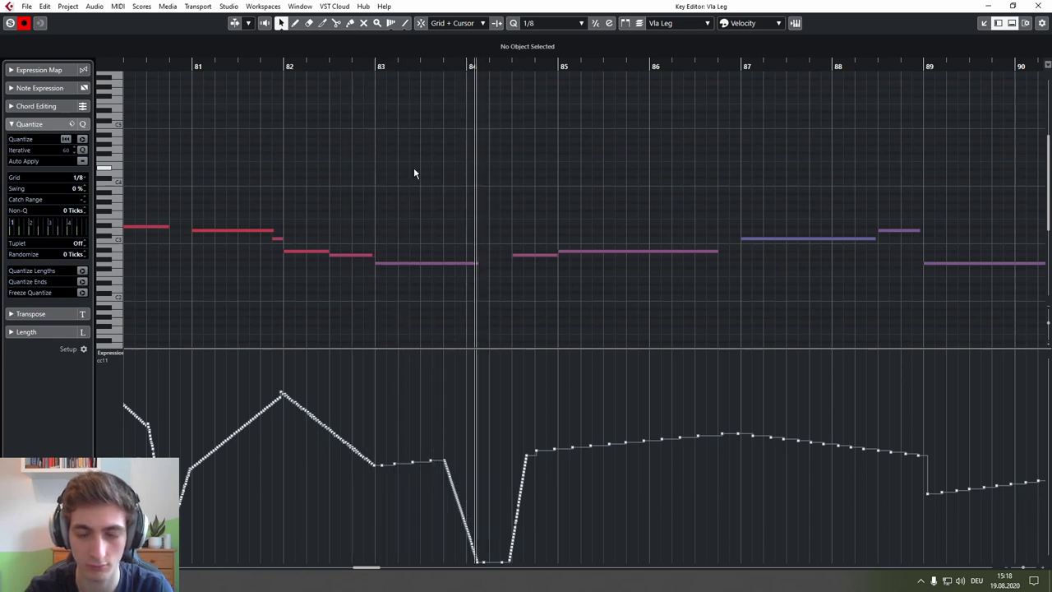
Step: Steepen both slopes of the expression dip in bar 84 to fit the rest between the notes, and replay the passage
{"action": "right_click", "coordinate": [533, 413]}
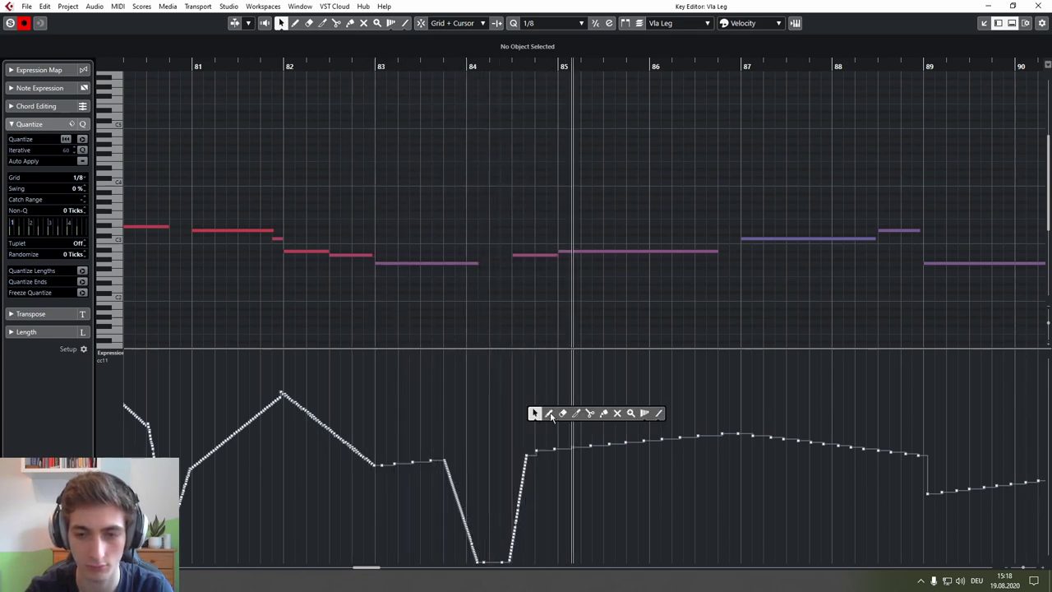
{"action": "left_click", "coordinate": [660, 414]}
{"action": "key", "text": "space"}
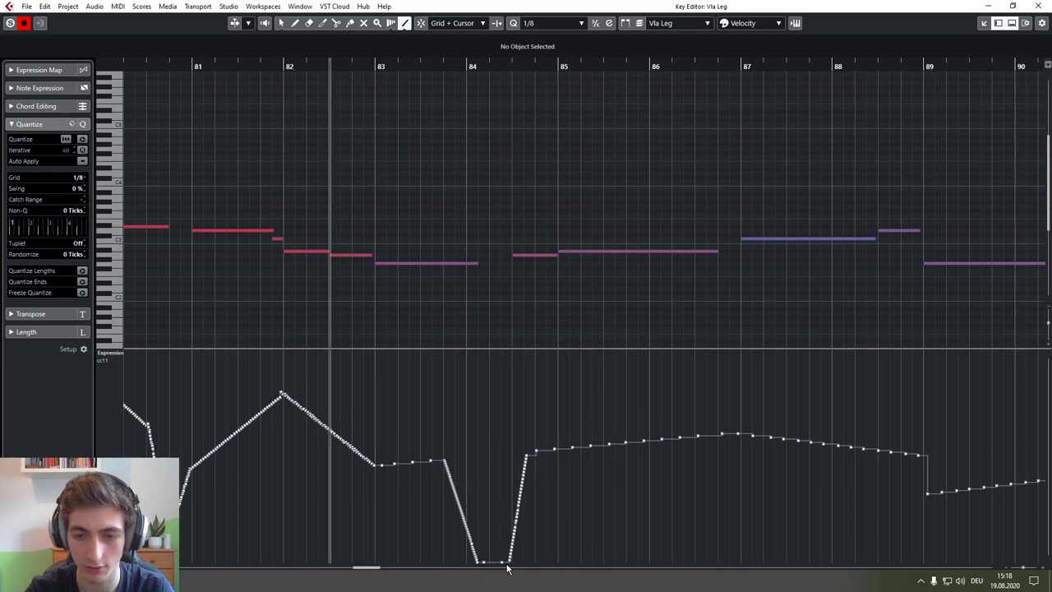
{"action": "left_click_drag", "start_coordinate": [506, 562], "coordinate": [528, 454]}
{"action": "left_click_drag", "start_coordinate": [434, 460], "coordinate": [459, 460]}
{"action": "key", "text": "1"}
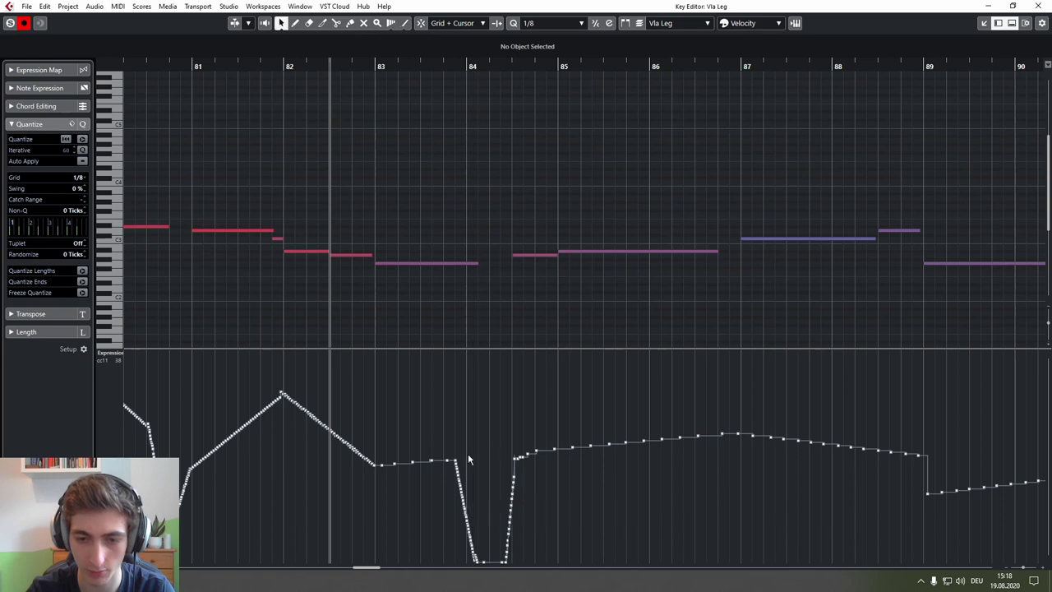
{"action": "left_click", "coordinate": [355, 68]}
{"action": "key", "text": "space"}
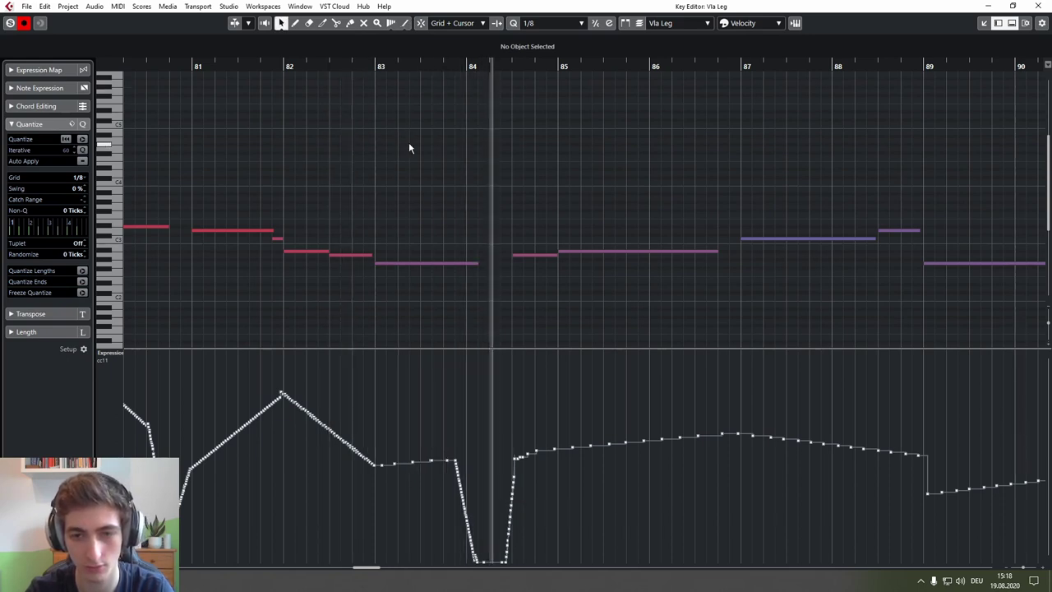
{"action": "key", "text": "space"}
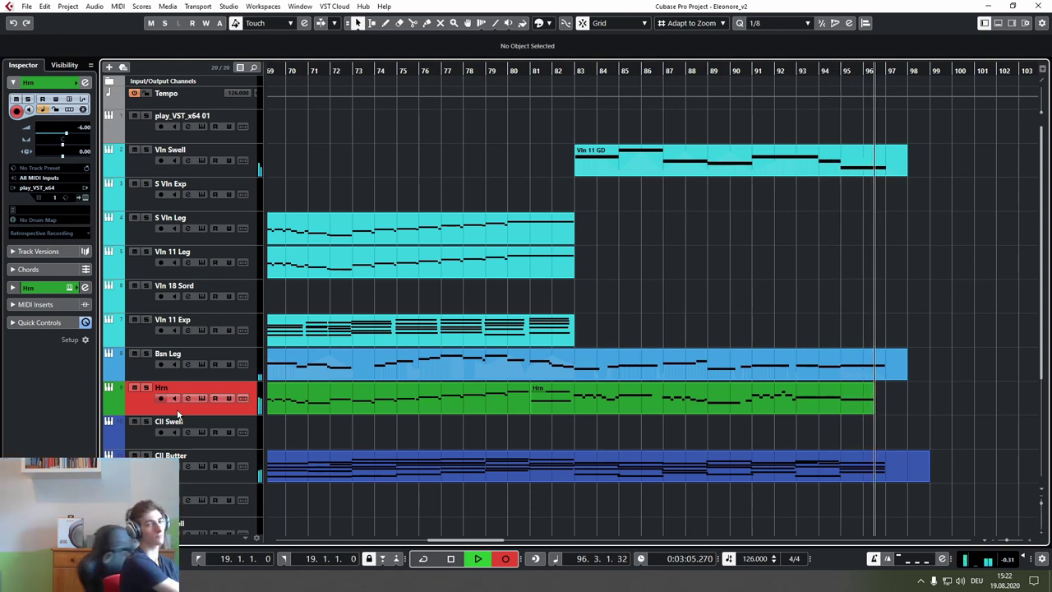
Step: Stop the horn recording, trim the new Hrn part to start at bar 83, and quantize all its notes to 1/8
{"action": "key", "text": "space"}
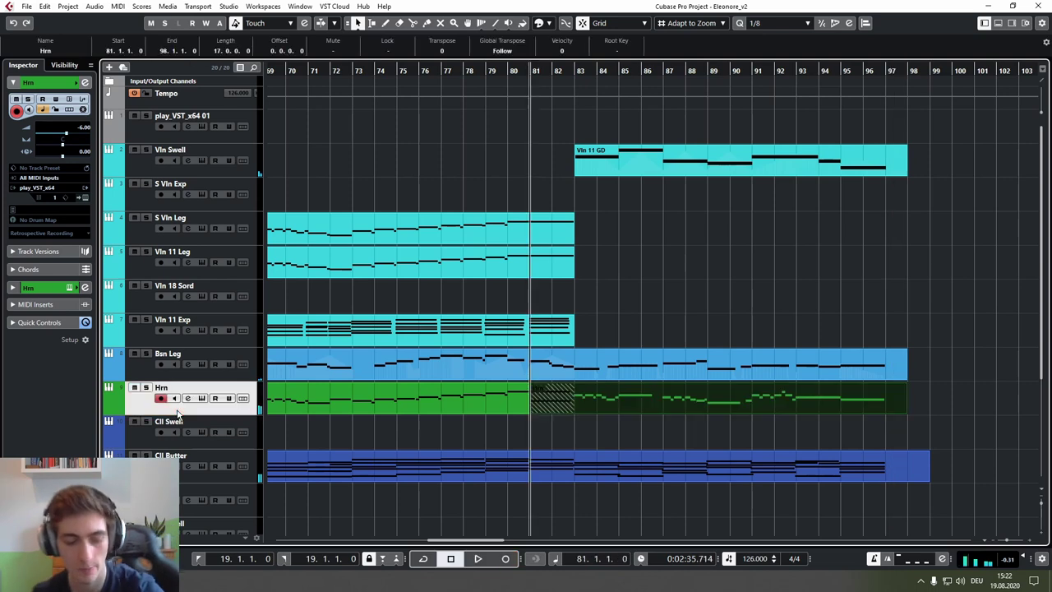
{"action": "left_click_drag", "start_coordinate": [528, 412], "coordinate": [575, 412]}
{"action": "double_click", "coordinate": [584, 404]}
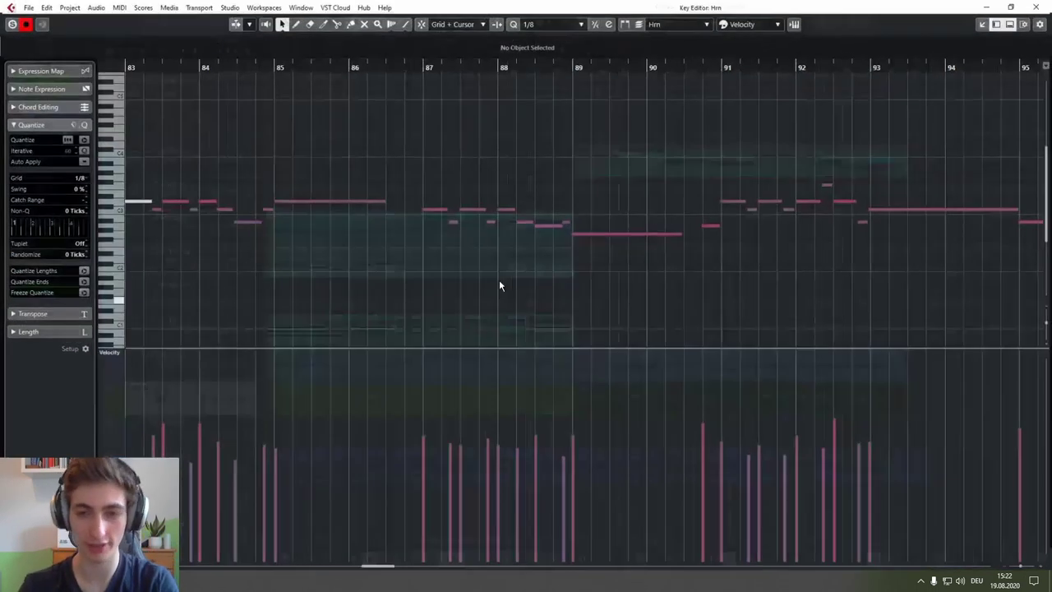
{"action": "key", "text": "ctrl+a"}
{"action": "key", "text": "q"}
{"action": "key", "text": "Return"}
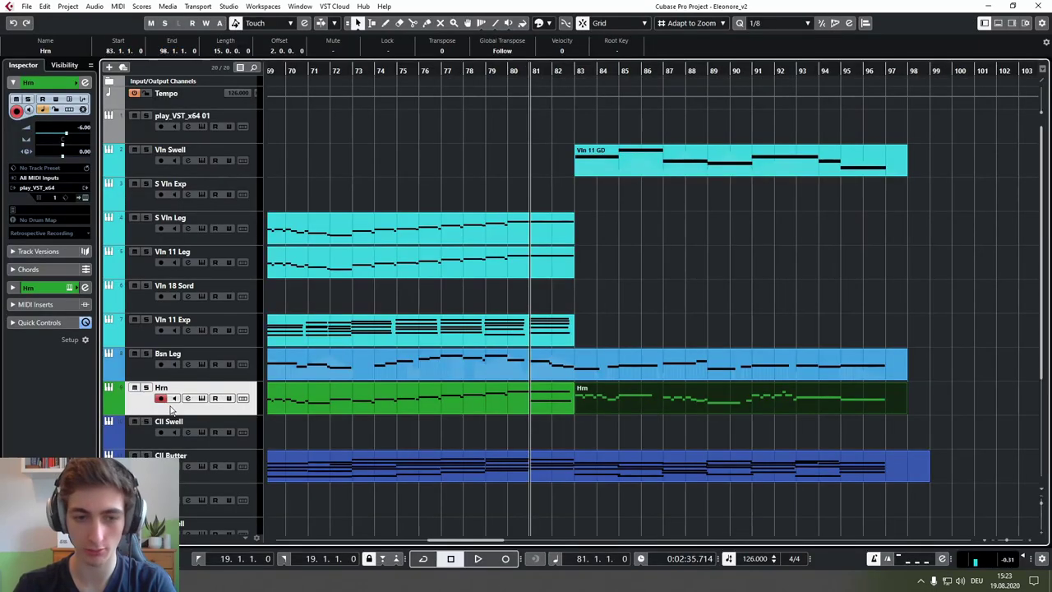
Step: Raise the Hrn track's volume automation to -3.16 over bars 83 to 98 and start playback
{"action": "left_click", "coordinate": [106, 417]}
{"action": "right_click", "coordinate": [571, 438]}
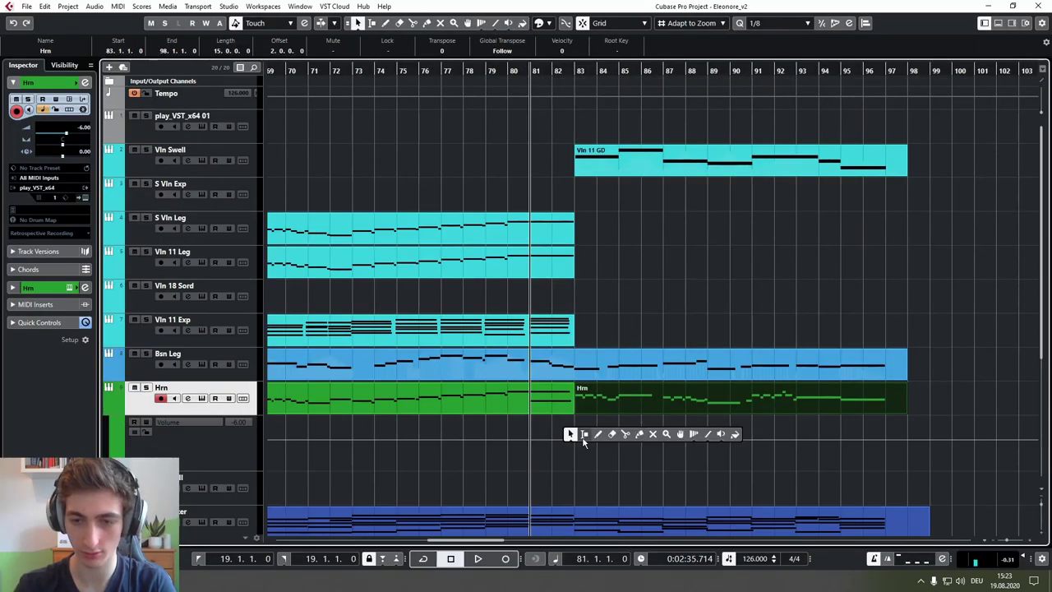
{"action": "left_click", "coordinate": [587, 443]}
{"action": "left_click_drag", "start_coordinate": [582, 429], "coordinate": [857, 424]}
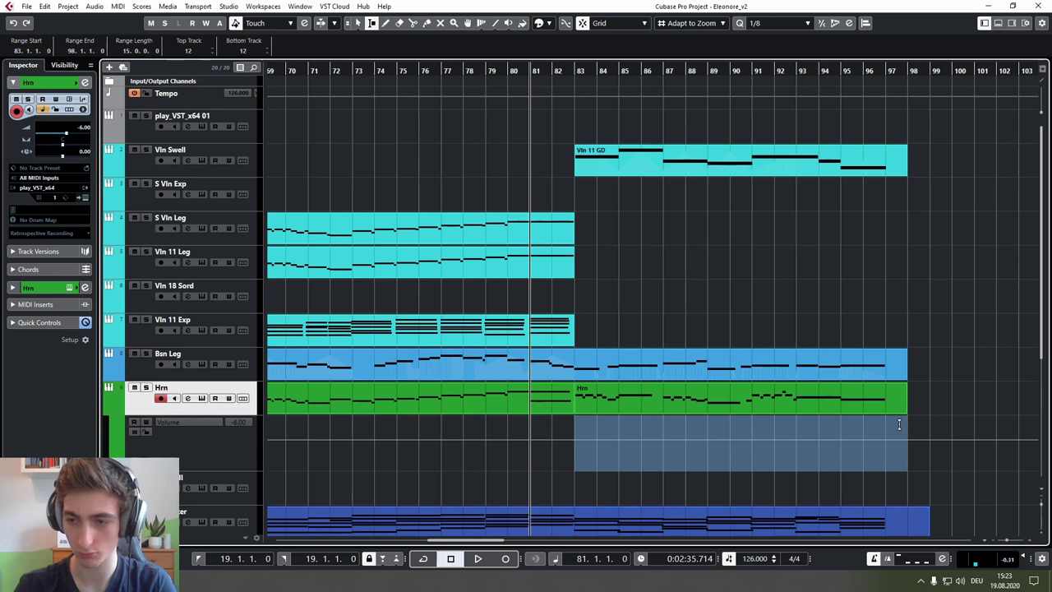
{"action": "left_click", "coordinate": [741, 418]}
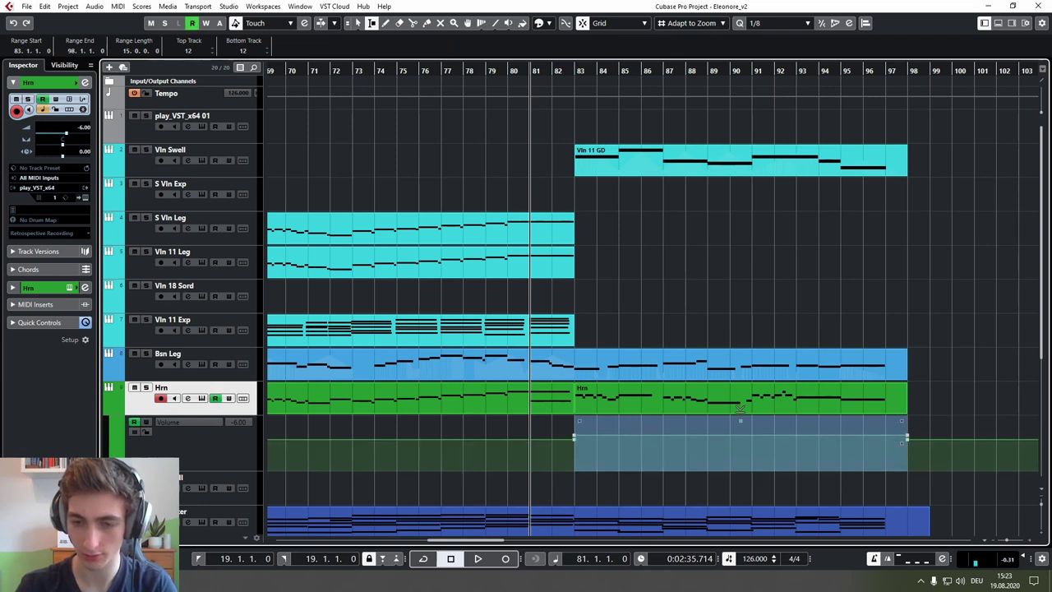
{"action": "key", "text": "space"}
{"action": "right_click", "coordinate": [632, 422]}
{"action": "left_click", "coordinate": [632, 421]}
Step: Try to lower the Bsn Leg track's volume automation over bars 83 to 98
{"action": "scroll", "coordinate": [633, 421], "scroll_direction": "down", "scroll_amount": 3}
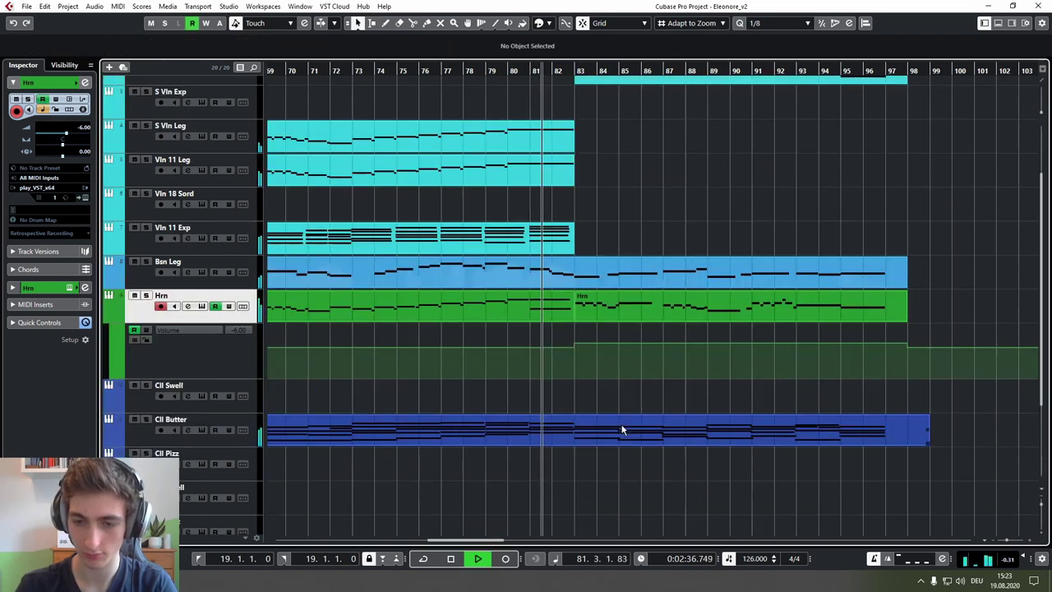
{"action": "left_click", "coordinate": [608, 277]}
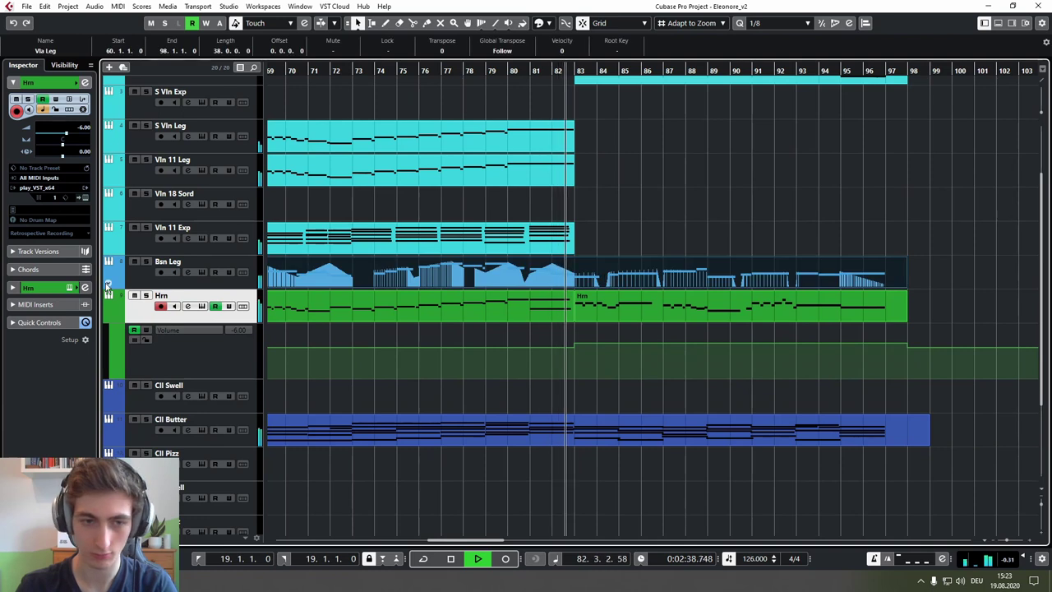
{"action": "left_click", "coordinate": [109, 286]}
{"action": "left_click", "coordinate": [180, 309]}
{"action": "right_click", "coordinate": [614, 319]}
{"action": "left_click", "coordinate": [616, 314]}
{"action": "left_click_drag", "start_coordinate": [578, 310], "coordinate": [908, 309]}
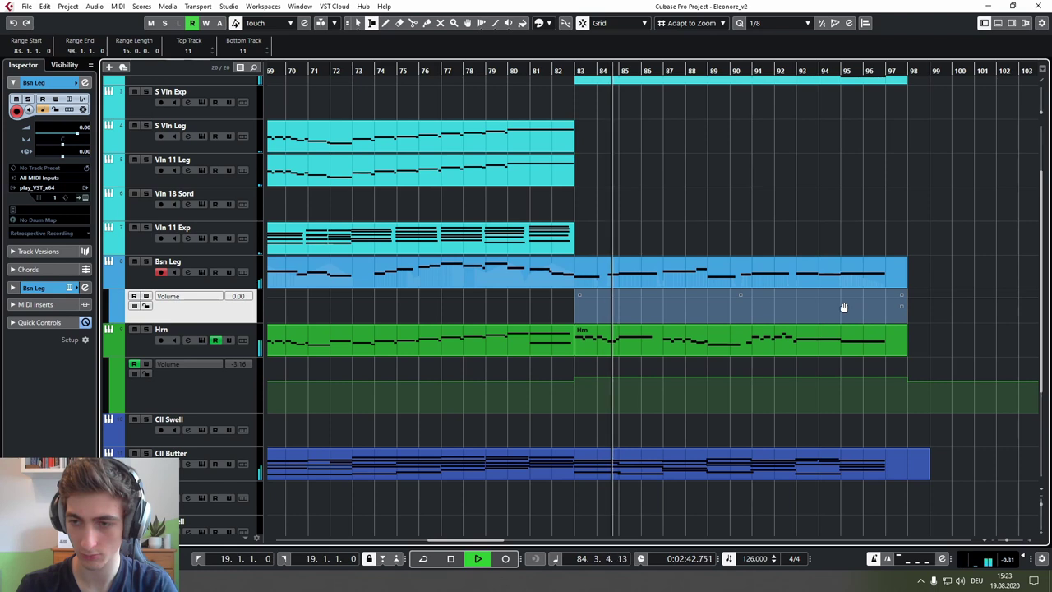
{"action": "left_click_drag", "start_coordinate": [741, 290], "coordinate": [741, 300]}
{"action": "key", "text": "ctrl+z"}
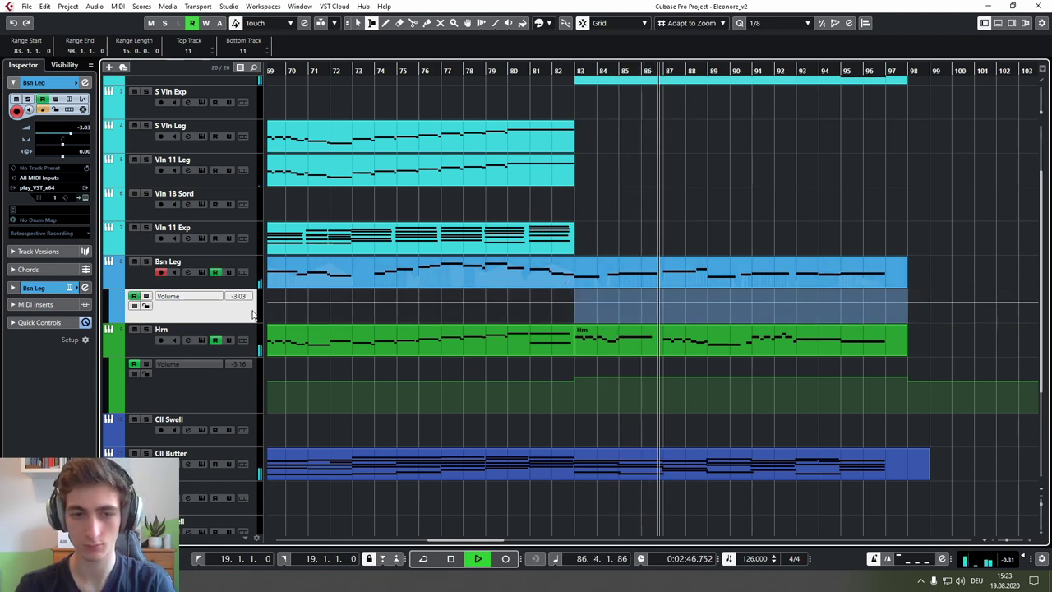
{"action": "key", "text": "ctrl+z"}
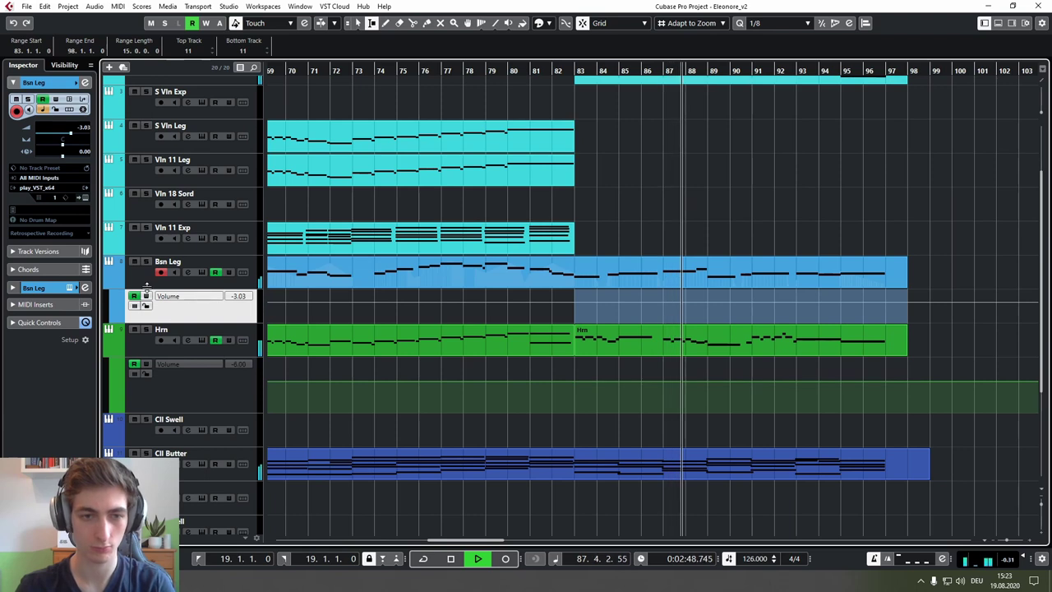
{"action": "key", "text": "ctrl+shift+z"}
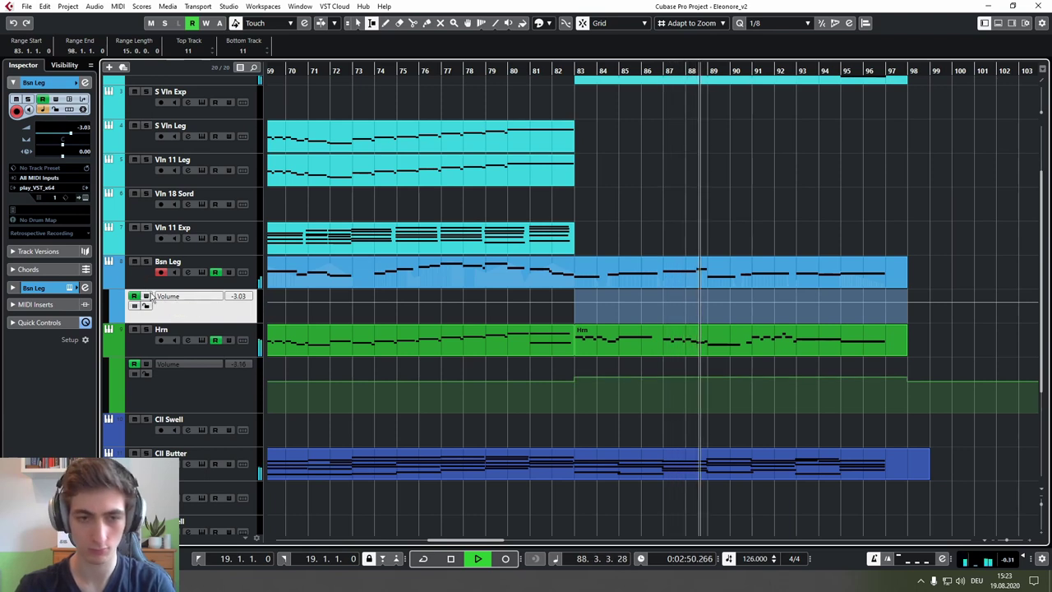
{"action": "left_click", "coordinate": [108, 285]}
Step: Open the bassoon part for note editing and play it around bar 83 with the expression curve through bar 97 in view
{"action": "double_click", "coordinate": [639, 279]}
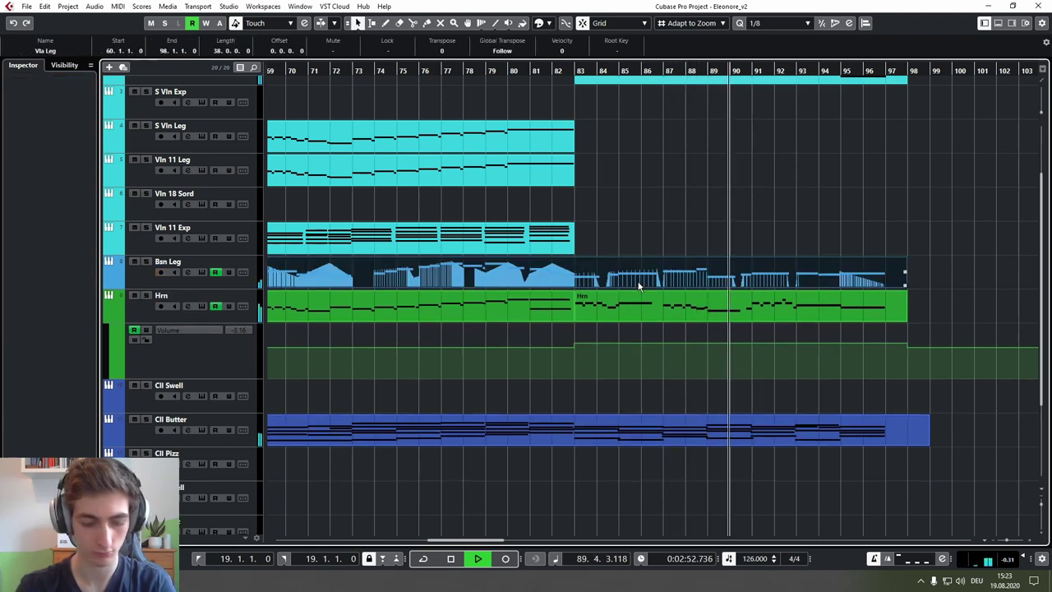
{"action": "key", "text": "g"}
{"action": "key", "text": "g"}
{"action": "key", "text": "g"}
{"action": "left_click_drag", "start_coordinate": [720, 217], "coordinate": [434, 313]}
{"action": "left_click", "coordinate": [418, 67]}
{"action": "scroll", "coordinate": [479, 165], "scroll_direction": "up", "scroll_amount": 4}
{"action": "left_click", "coordinate": [418, 196]}
{"action": "scroll", "coordinate": [418, 198], "scroll_direction": "down", "scroll_amount": 3}
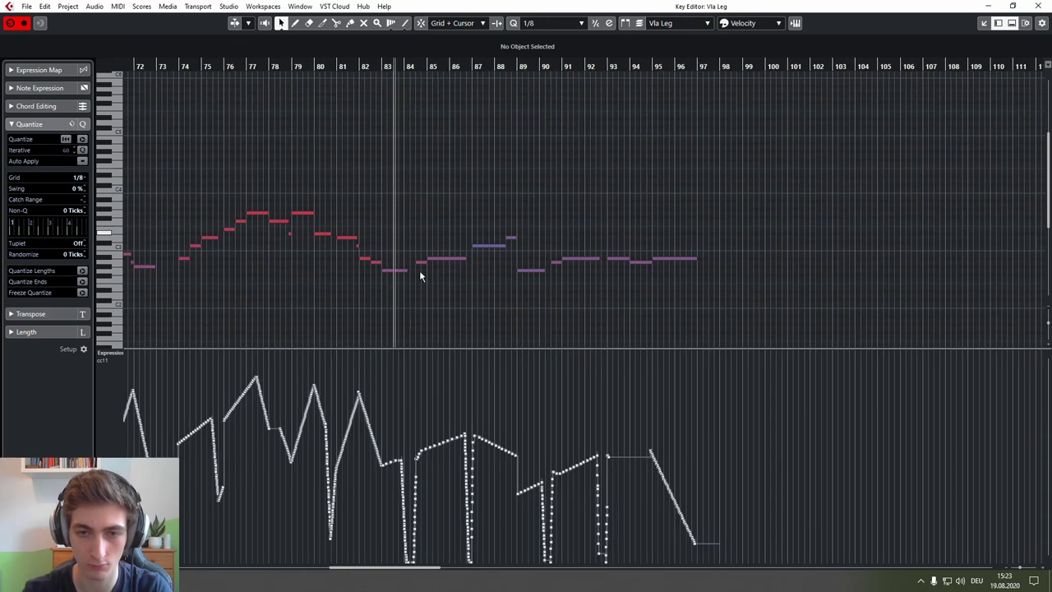
Step: Scale the bassoon's CC 11 expression curve from bar 83 to bar 97 down to about half its height and close the editor
{"action": "right_click", "coordinate": [425, 387]}
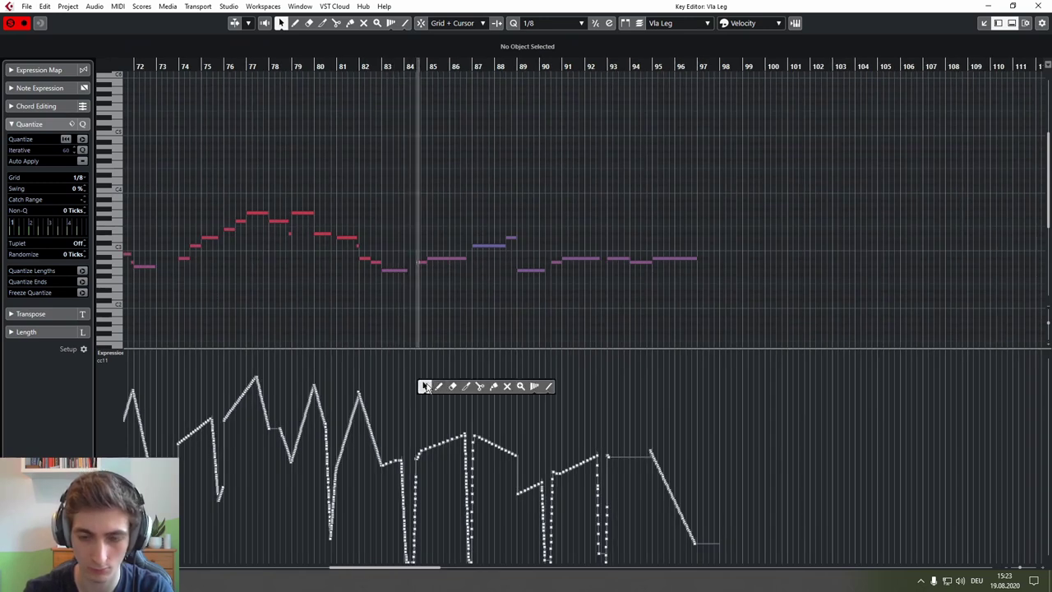
{"action": "left_click", "coordinate": [425, 386]}
{"action": "mouse_move", "coordinate": [789, 403]}
{"action": "left_mouse_down"}
{"action": "mouse_move", "coordinate": [386, 566]}
{"action": "mouse_move", "coordinate": [397, 517]}
{"action": "left_mouse_up"}
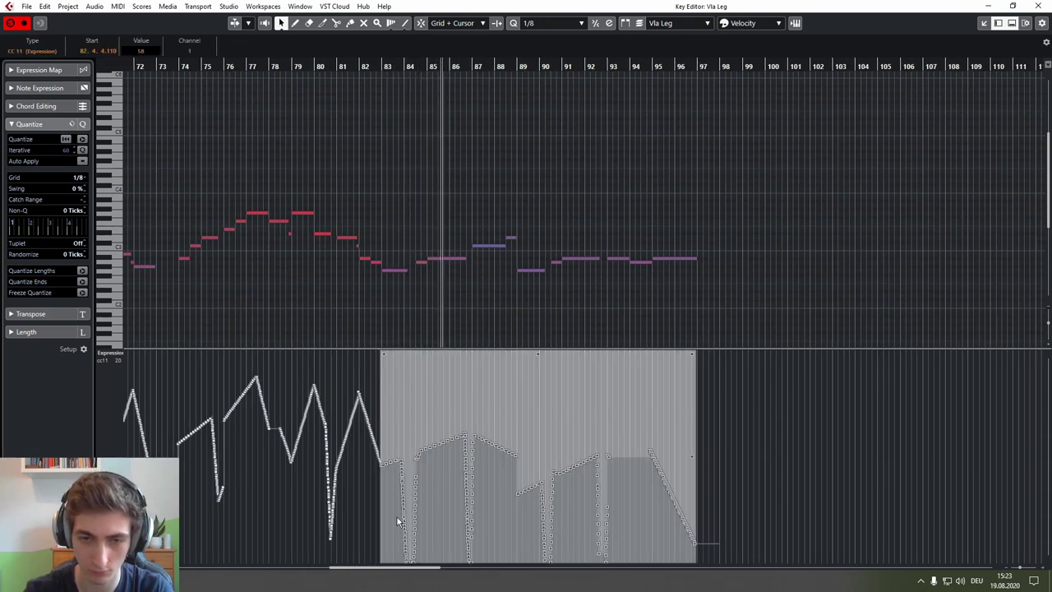
{"action": "scroll", "coordinate": [397, 518], "scroll_direction": "up", "scroll_amount": 3}
{"action": "scroll", "coordinate": [679, 398], "scroll_direction": "down", "scroll_amount": 2}
{"action": "left_click_drag", "start_coordinate": [751, 351], "coordinate": [753, 398]}
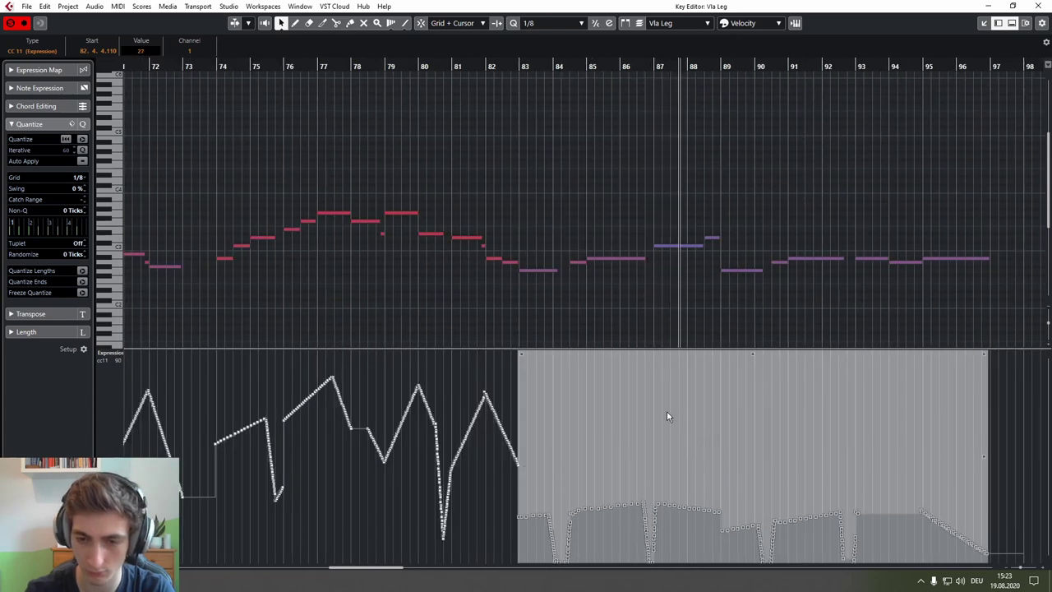
{"action": "left_click", "coordinate": [750, 209]}
{"action": "left_click", "coordinate": [1039, 5]}
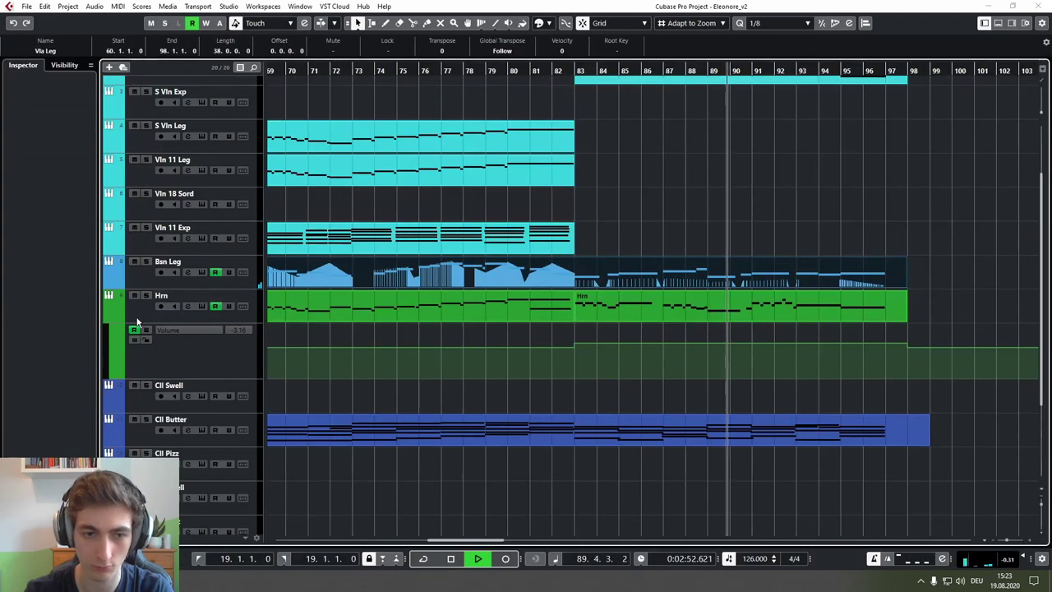
Step: Hide the Hrn volume automation lane and listen to the bassoon and horn within the arrangement after bar 83
{"action": "key", "text": "space"}
{"action": "left_click", "coordinate": [108, 318]}
{"action": "key", "text": "space"}
{"action": "double_click", "coordinate": [621, 266]}
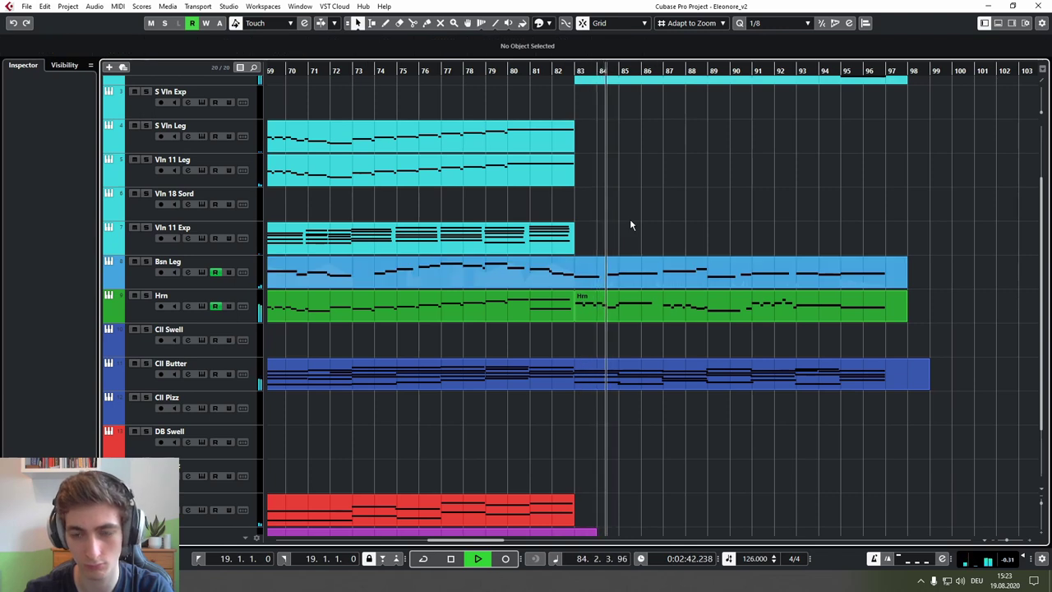
{"action": "scroll", "coordinate": [632, 225], "scroll_direction": "down", "scroll_amount": 2, "text": "ctrl"}
{"action": "scroll", "coordinate": [656, 332], "scroll_direction": "down", "scroll_amount": 3}
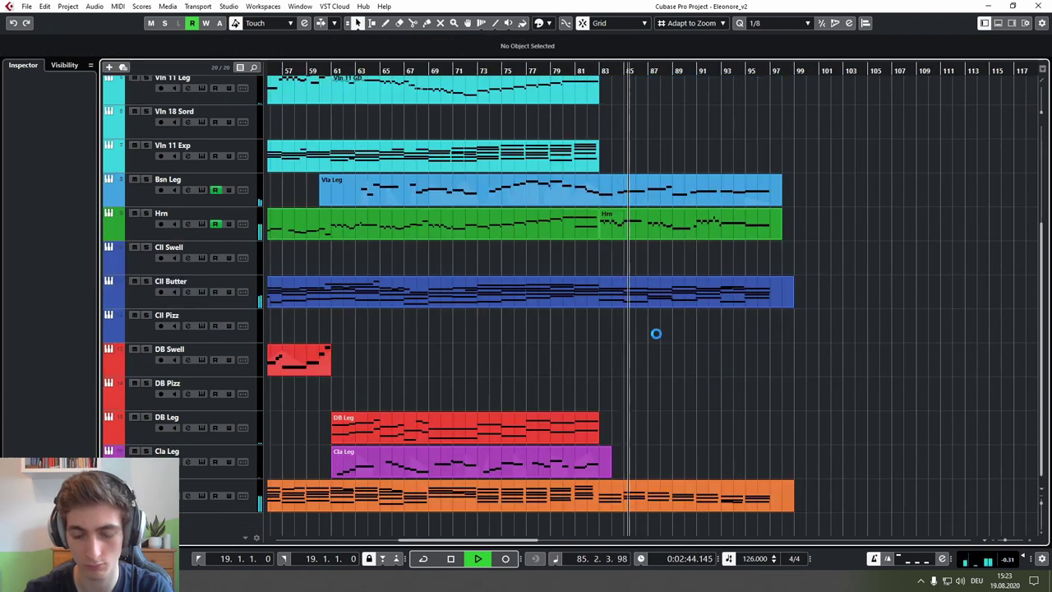
{"action": "scroll", "coordinate": [675, 338], "scroll_direction": "up", "scroll_amount": 2, "text": "ctrl"}
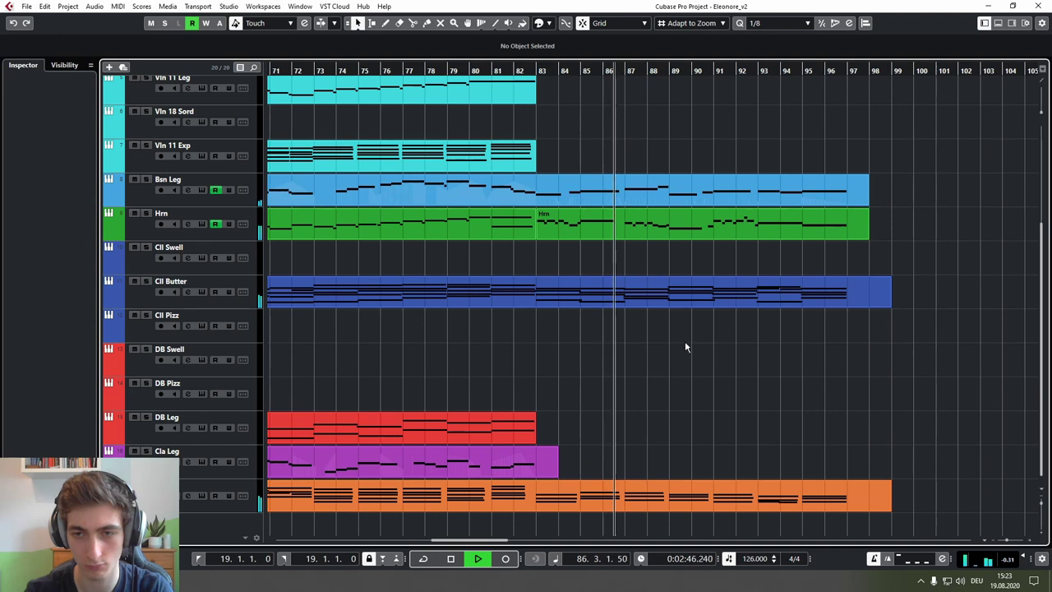
{"action": "scroll", "coordinate": [545, 345], "scroll_direction": "right", "scroll_amount": 2}
{"action": "scroll", "coordinate": [546, 344], "scroll_direction": "up", "scroll_amount": 2, "text": "ctrl"}
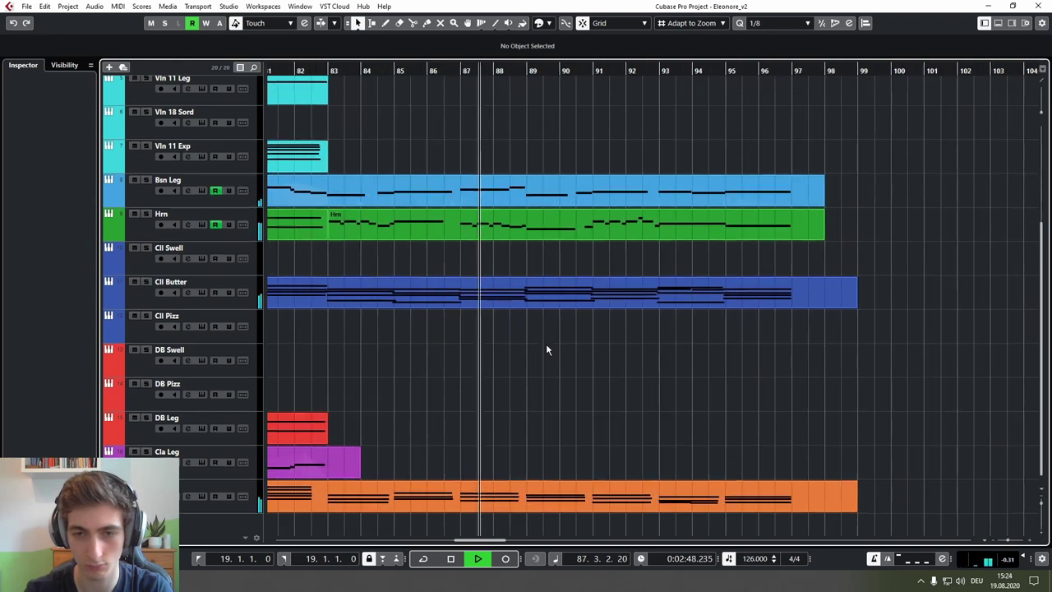
Step: Scale the bassoon part's CC 11 expression curve from bar 83 to bar 97 slightly up and close the editor
{"action": "scroll", "coordinate": [559, 437], "scroll_direction": "up", "scroll_amount": 3}
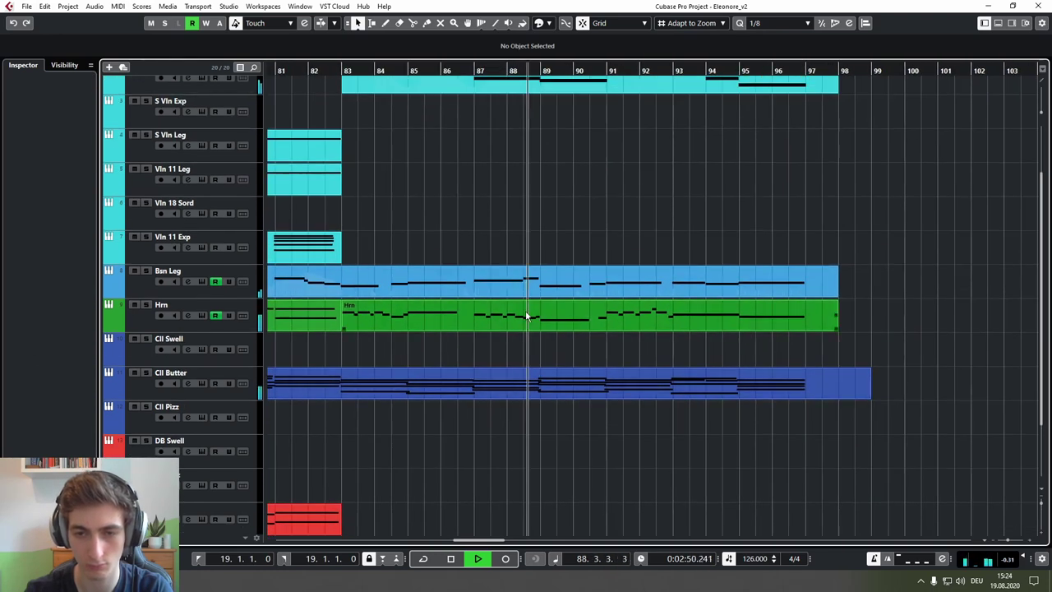
{"action": "double_click", "coordinate": [531, 288]}
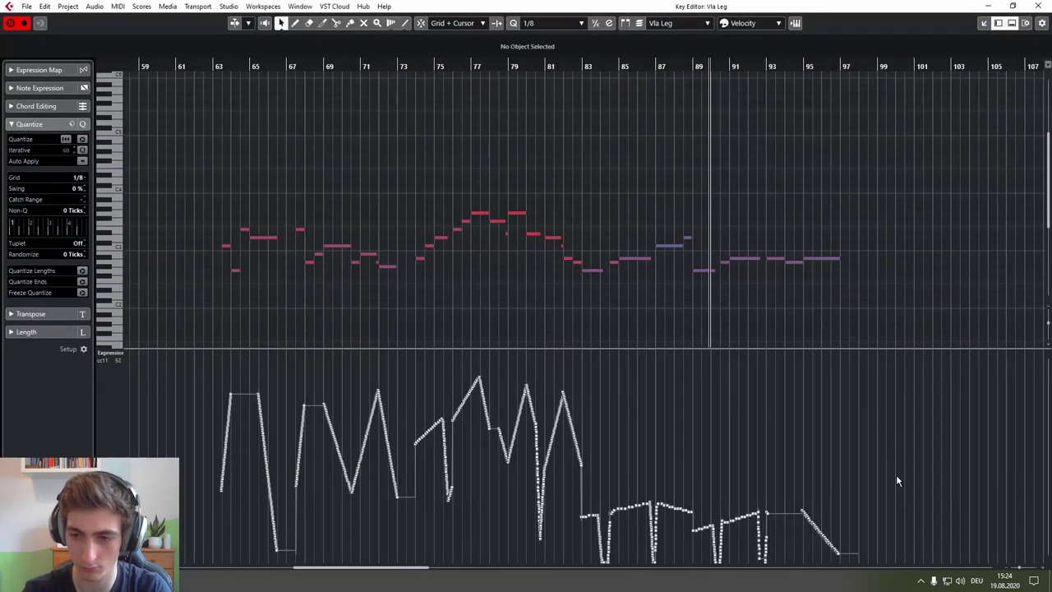
{"action": "left_click_drag", "start_coordinate": [907, 487], "coordinate": [570, 564]}
{"action": "scroll", "coordinate": [629, 516], "scroll_direction": "up", "scroll_amount": 2}
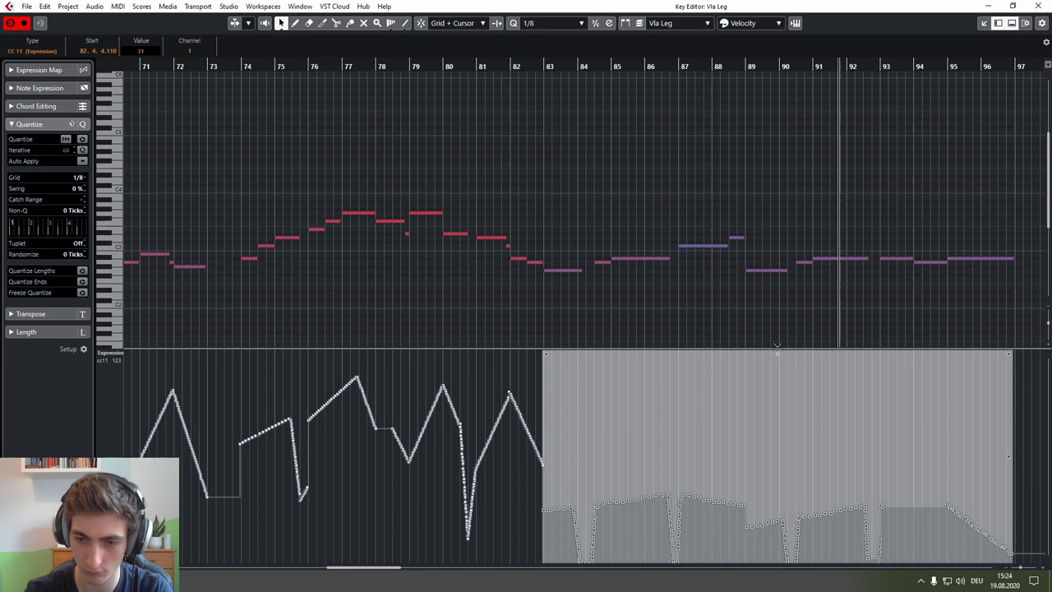
{"action": "left_click", "coordinate": [784, 330]}
{"action": "left_click", "coordinate": [1039, 6]}
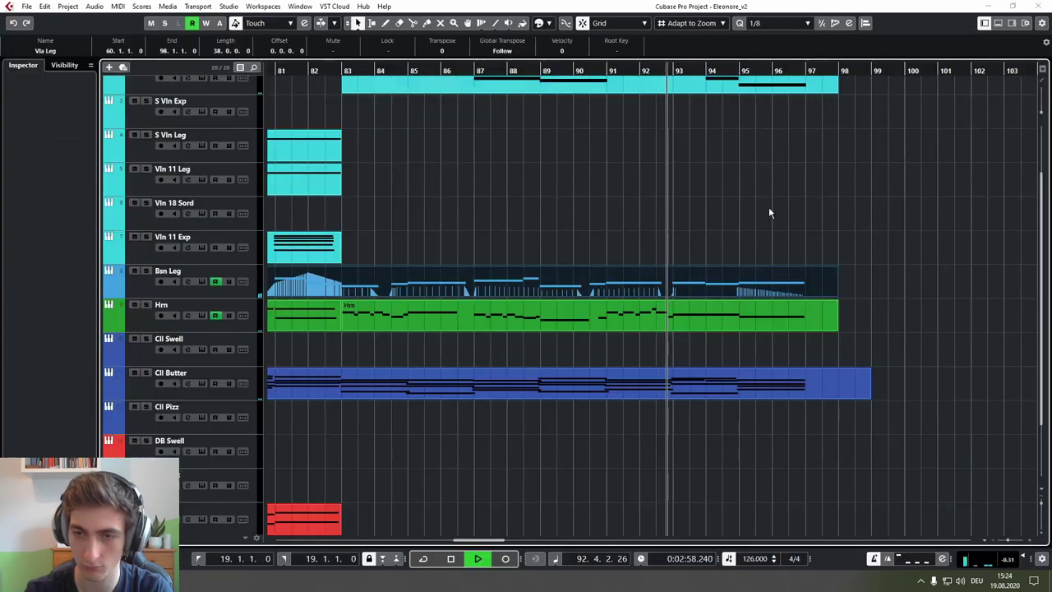
{"action": "left_click", "coordinate": [769, 207]}
{"action": "scroll", "coordinate": [673, 228], "scroll_direction": "down", "scroll_amount": 2}
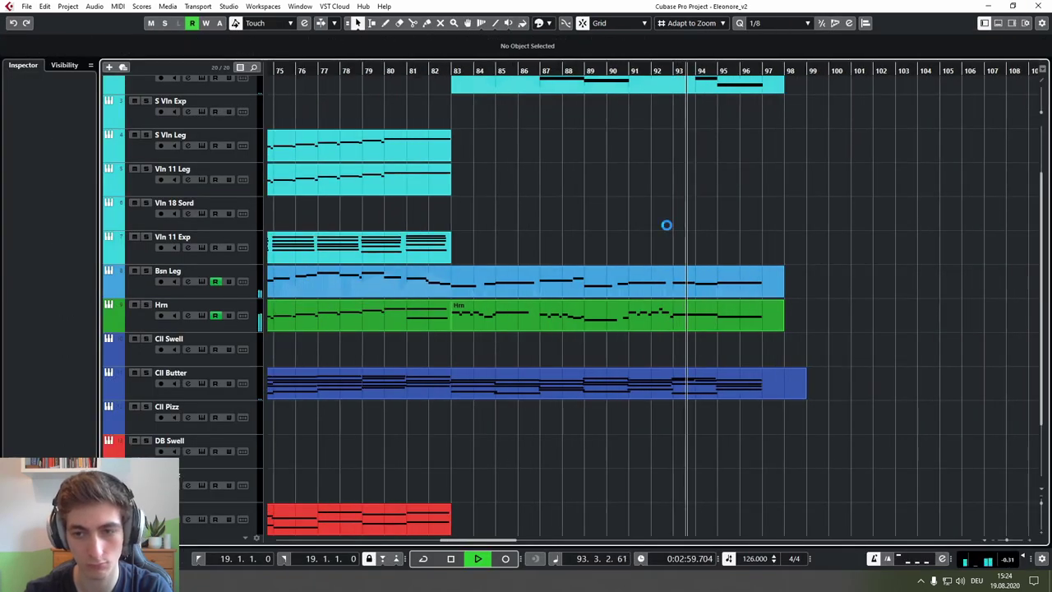
Step: Add a play_VST_x64 instrument track below Hrns and open the Gold Brass folder of EW Symphonic Orchestra Gold Complete
{"action": "left_click", "coordinate": [529, 311]}
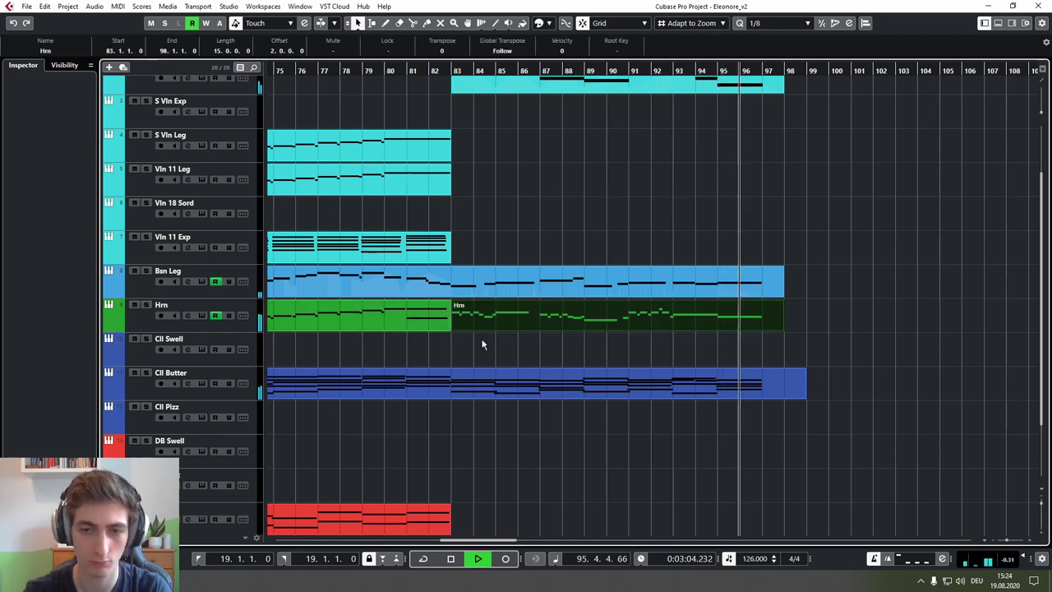
{"action": "scroll", "coordinate": [482, 341], "scroll_direction": "down", "scroll_amount": 2}
{"action": "key", "text": "space"}
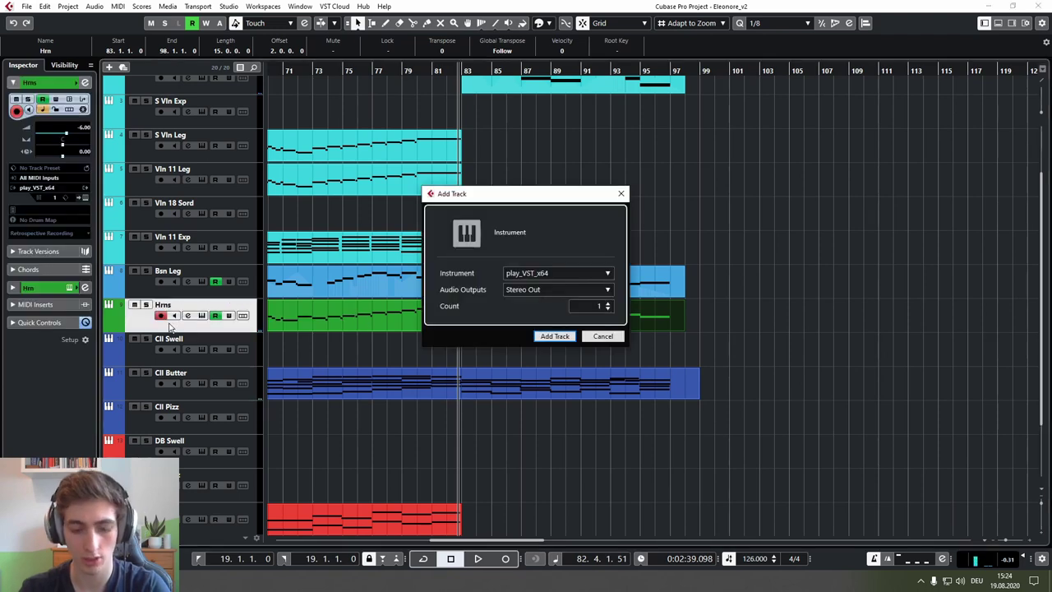
{"action": "key", "text": "Return"}
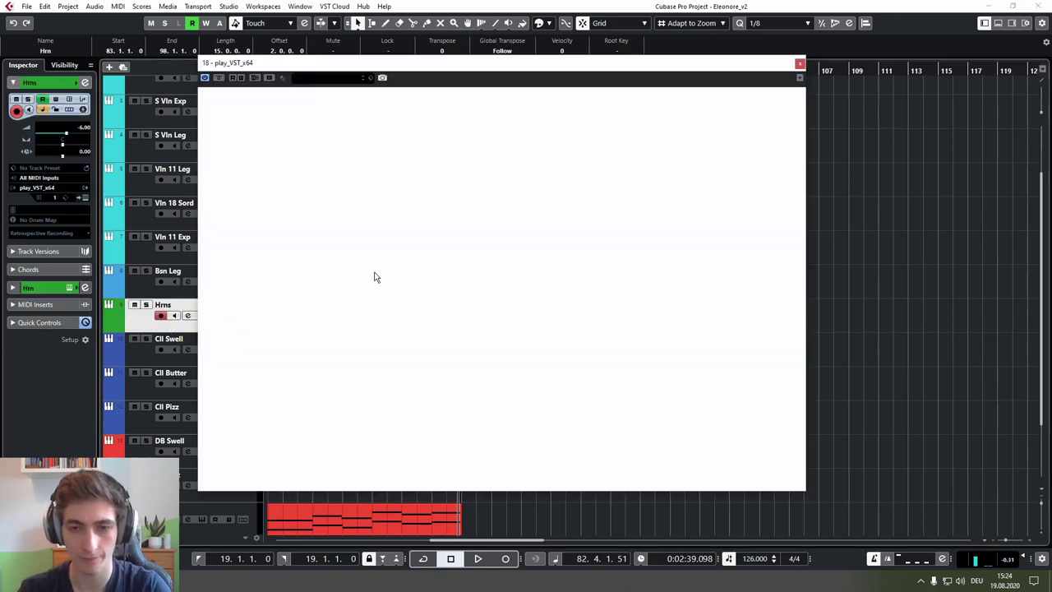
{"action": "left_click", "coordinate": [274, 362]}
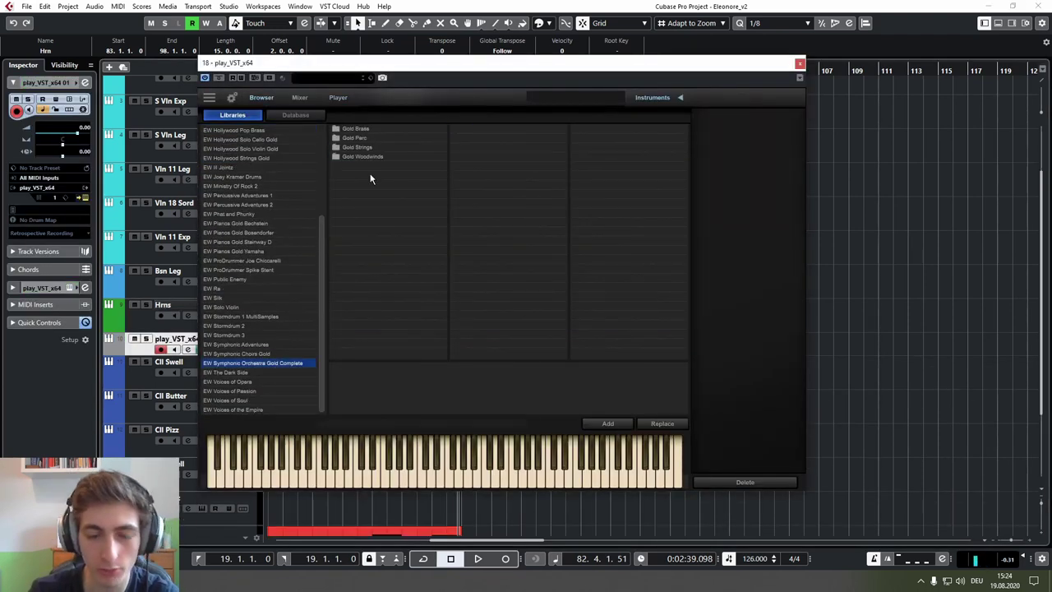
{"action": "left_click", "coordinate": [366, 130]}
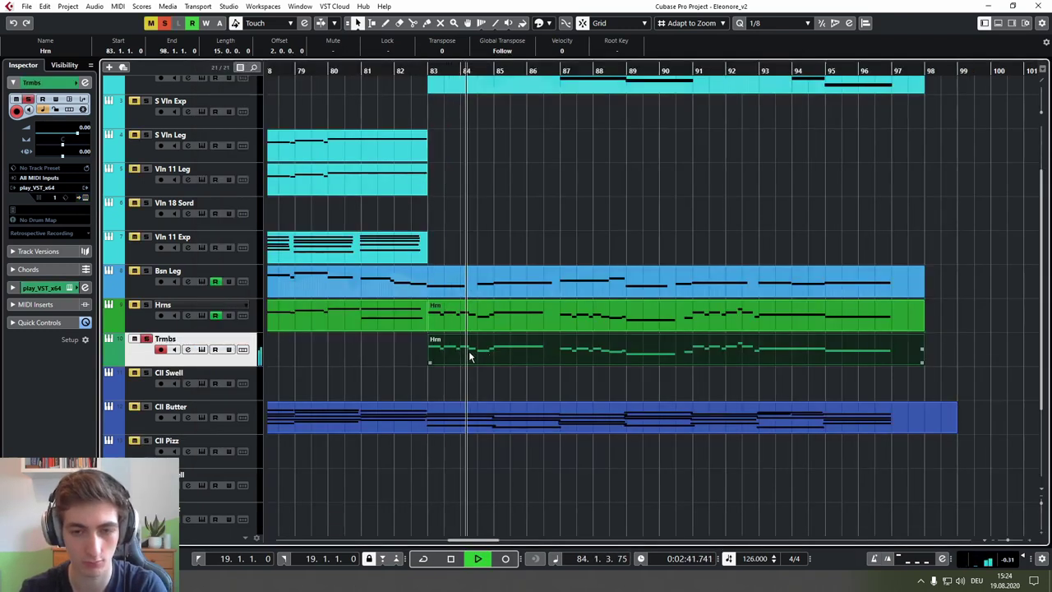
Step: Load the 4 Trombones patch 4TB Sus-Leg on the Trmbs track, show its player controls and close the instrument
{"action": "key", "text": "F11"}
{"action": "left_click", "coordinate": [603, 175]}
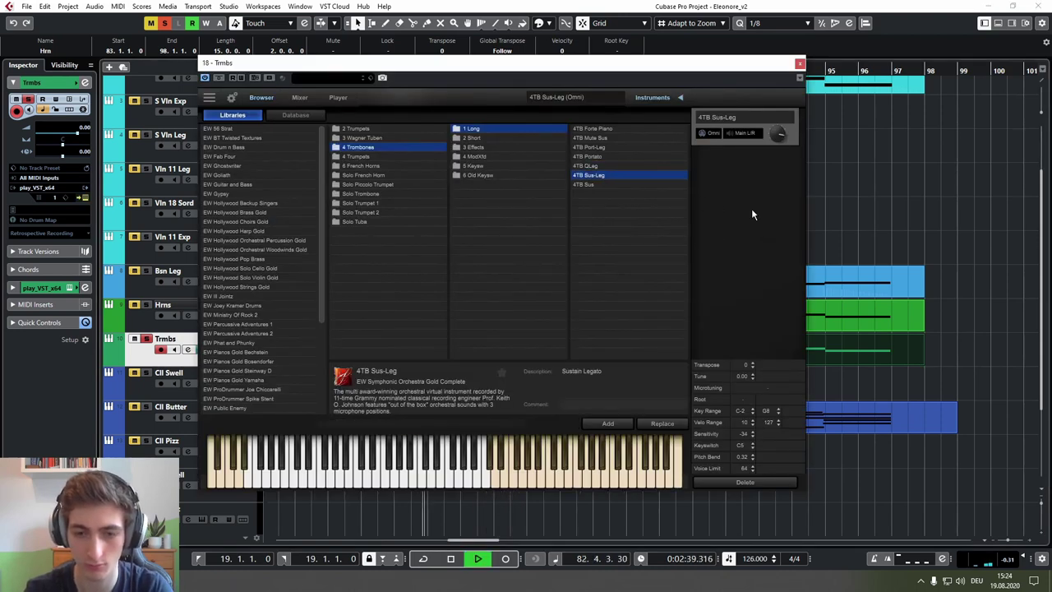
{"action": "left_click", "coordinate": [347, 98]}
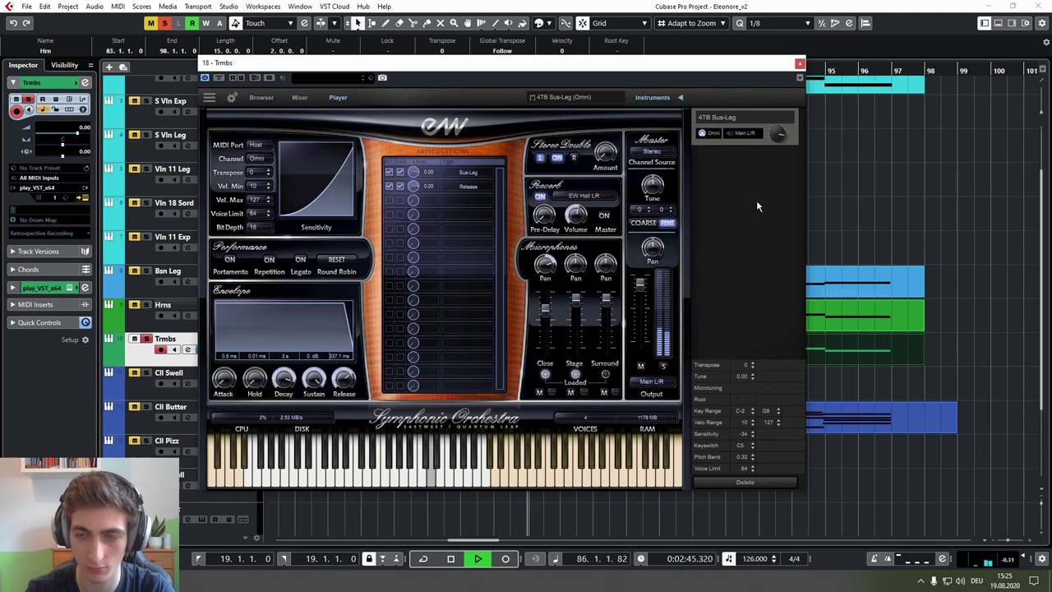
{"action": "left_click", "coordinate": [800, 65]}
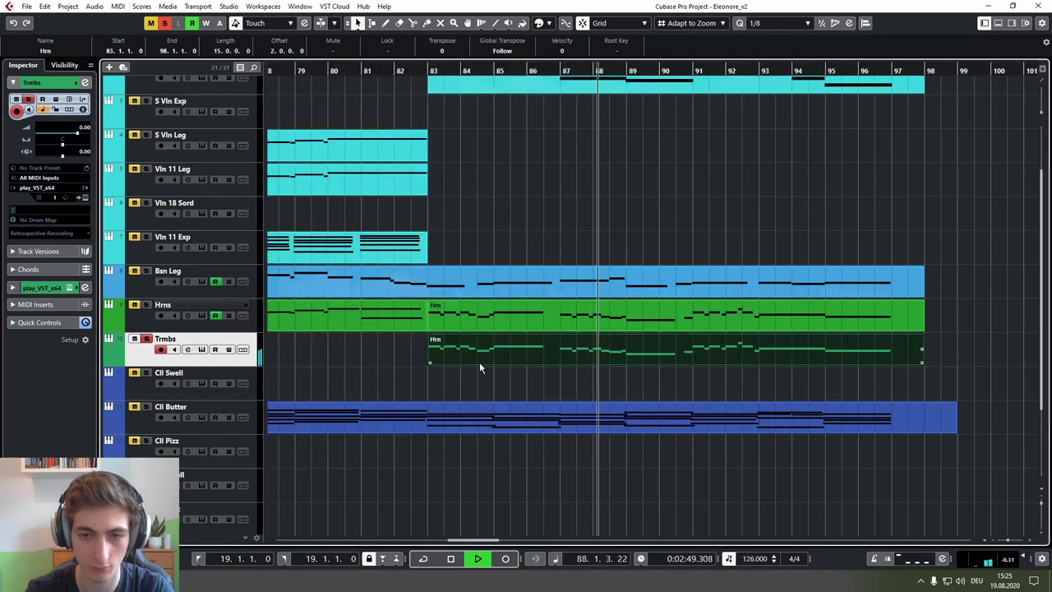
Step: Open the copied horn part on the Trmbs track, examine its notes from bar 83 to bar 97 and close the editor
{"action": "double_click", "coordinate": [561, 358]}
{"action": "scroll", "coordinate": [369, 239], "scroll_direction": "up", "scroll_amount": 8}
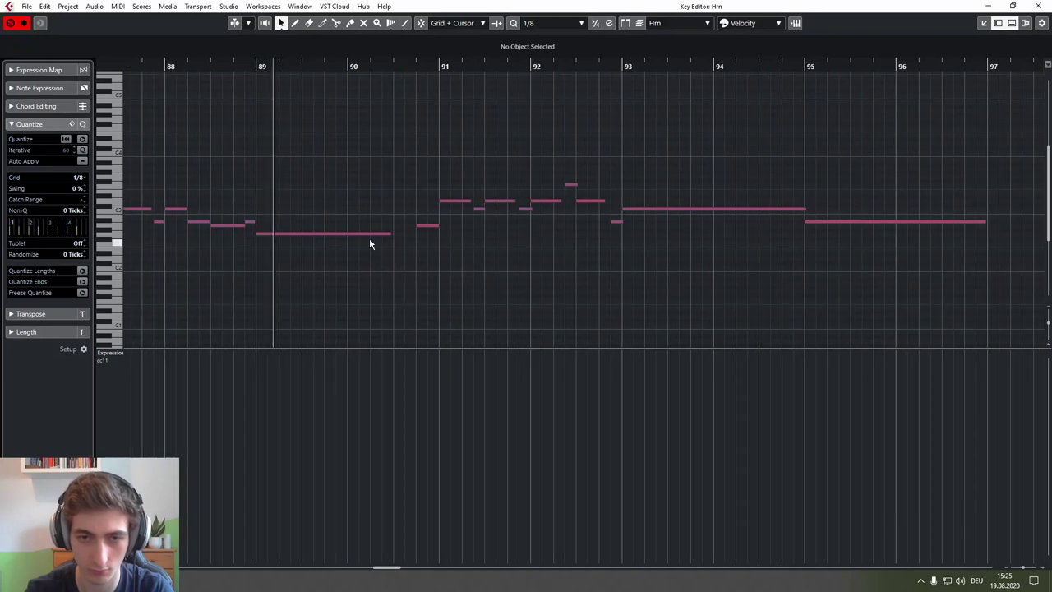
{"action": "scroll", "coordinate": [366, 251], "scroll_direction": "down", "scroll_amount": 4}
{"action": "left_click_drag", "start_coordinate": [361, 254], "coordinate": [571, 243]}
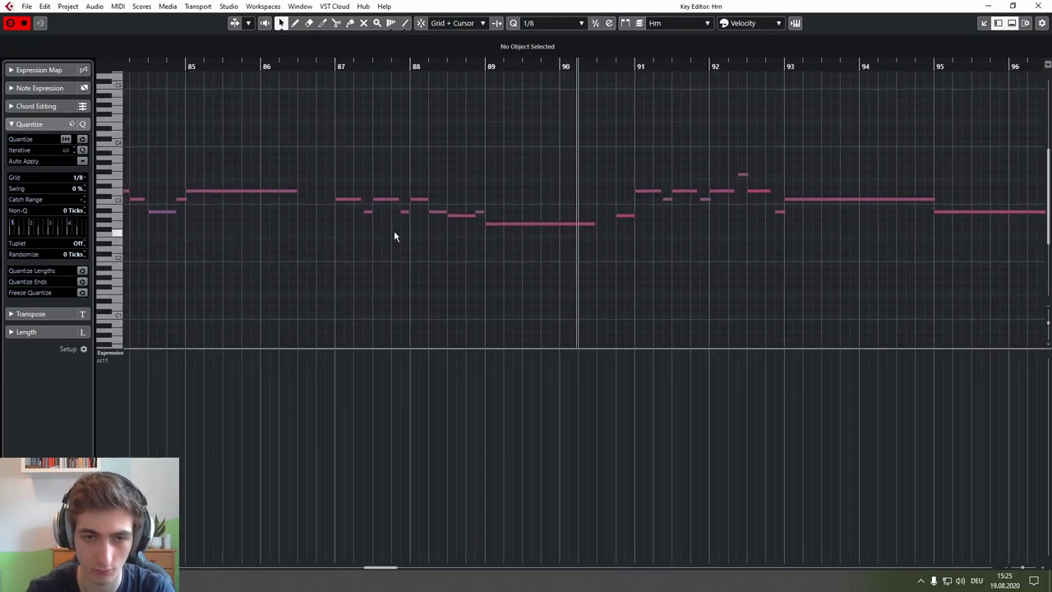
{"action": "scroll", "coordinate": [407, 243], "scroll_direction": "down", "scroll_amount": 4}
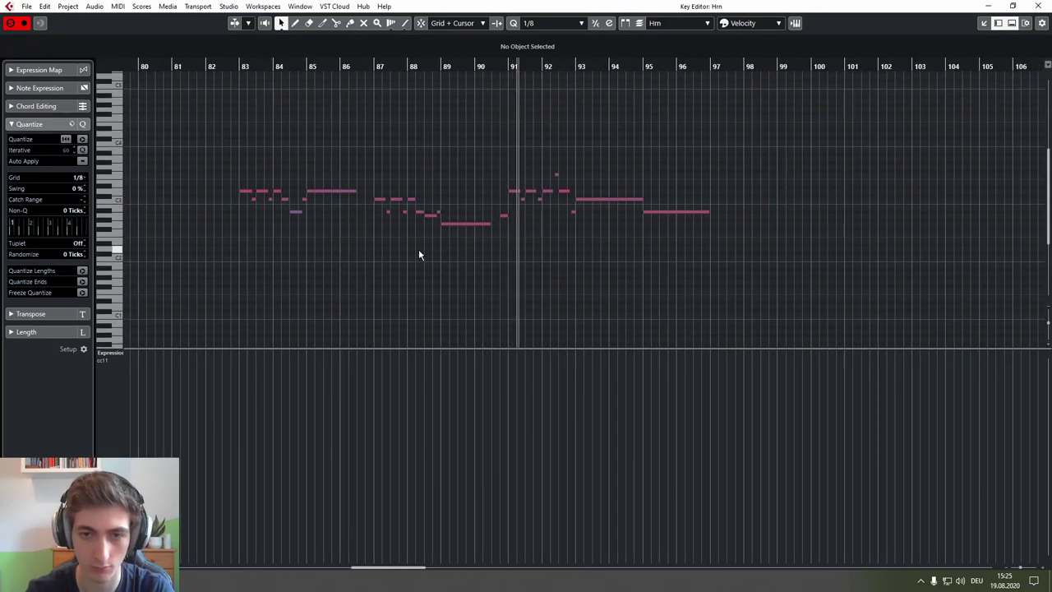
{"action": "key", "text": "Escape"}
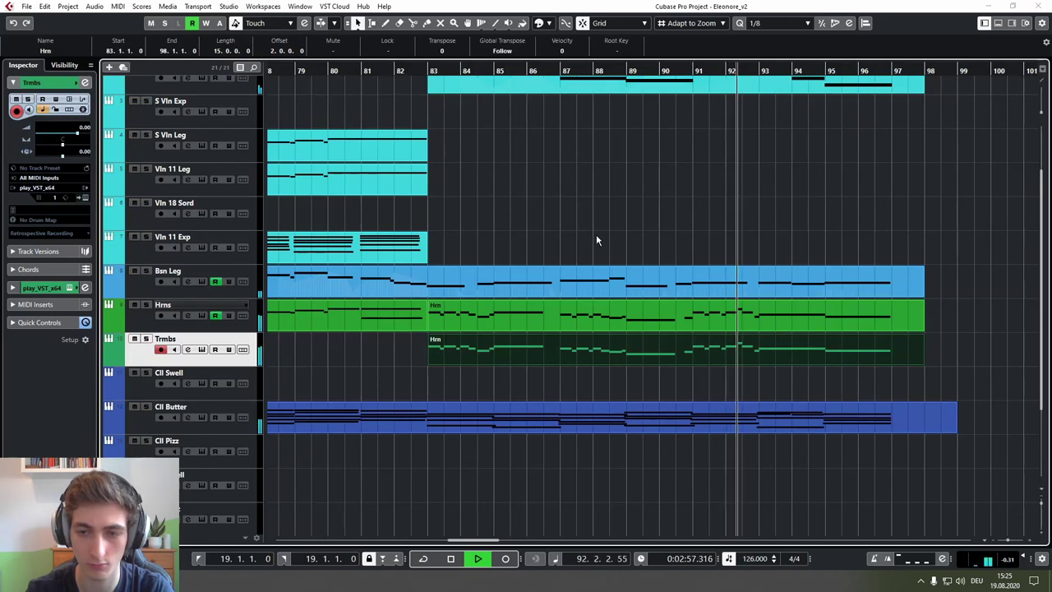
Step: Lower the Trmbs track's volume to -8.00, checking the balance soloed and in the full mix from around bar 83
{"action": "scroll", "coordinate": [597, 236], "scroll_direction": "down", "scroll_amount": 3}
{"action": "left_click_drag", "start_coordinate": [85, 137], "coordinate": [69, 134]}
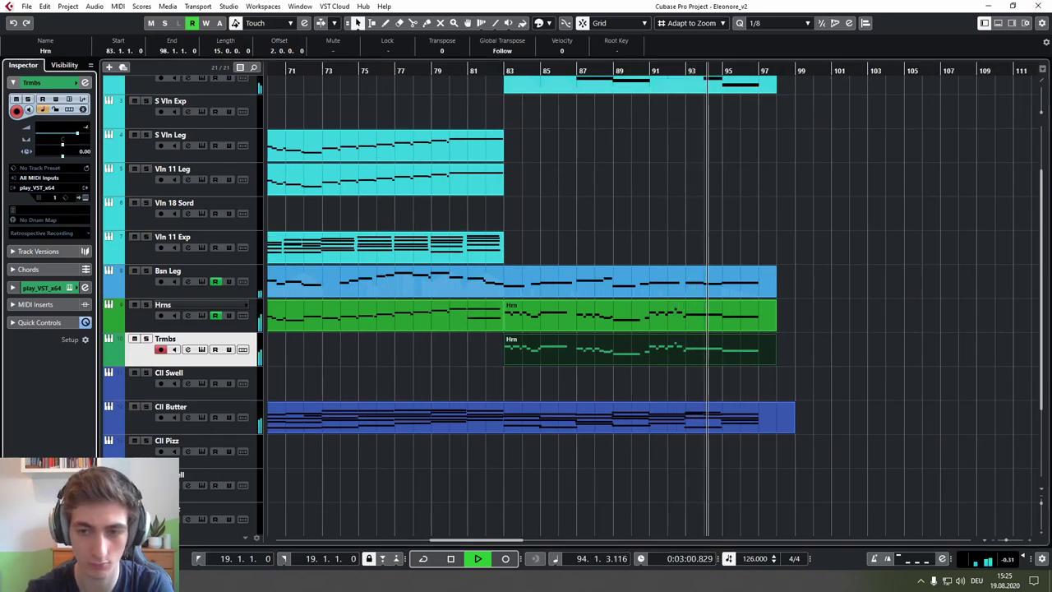
{"action": "left_click", "coordinate": [573, 166]}
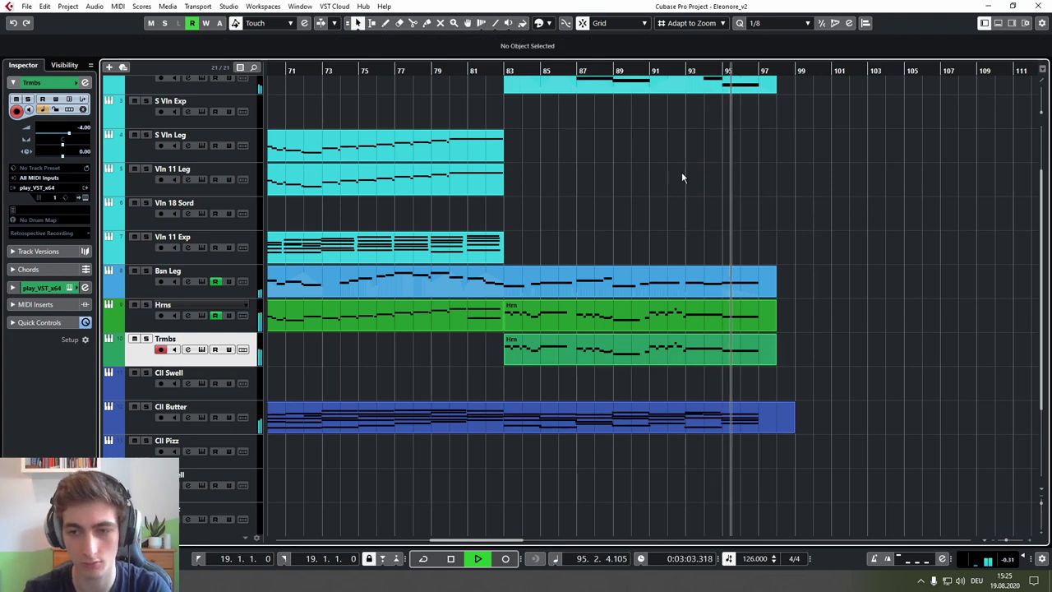
{"action": "key", "text": "space"}
{"action": "left_click", "coordinate": [504, 71]}
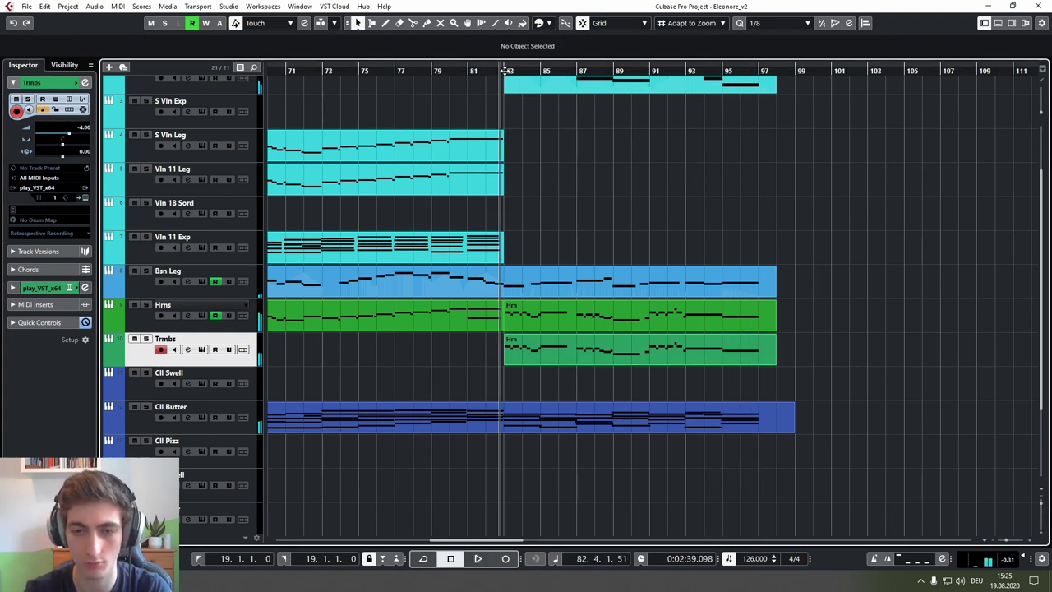
{"action": "key", "text": "space"}
{"action": "key", "text": "s"}
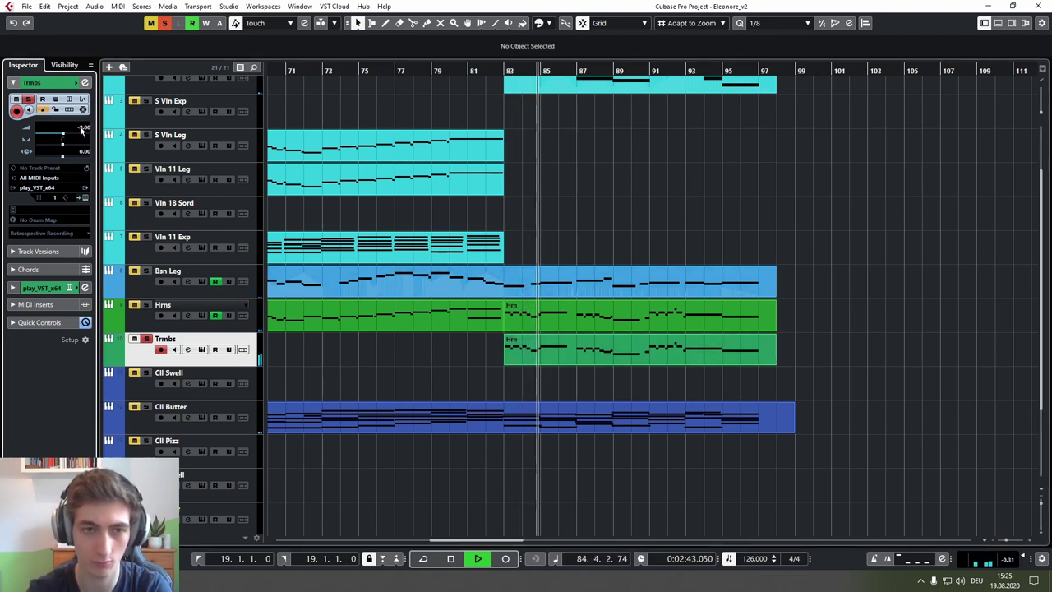
{"action": "key", "text": "s"}
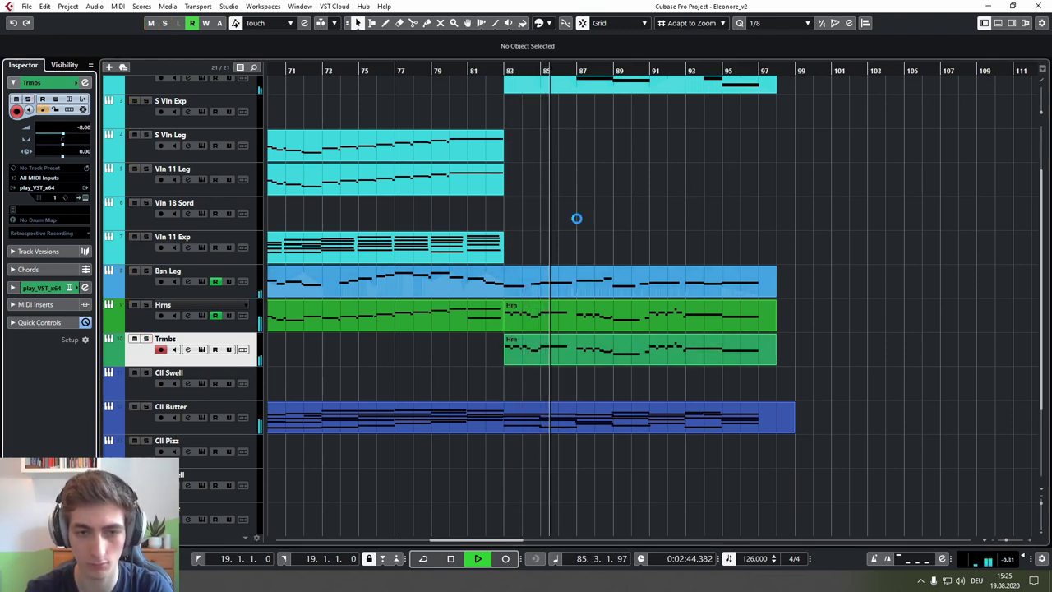
Step: Rename the Trmbs track as Trmbs Leg
{"action": "double_click", "coordinate": [169, 339]}
{"action": "key", "text": "End"}
{"action": "type", "text": "Leg"}
{"action": "key", "text": "Return"}
Step: Audition the 4TB Sus patch on the soloed Trmbs Leg track, go back to 4TB Sus-Leg and close the instrument
{"action": "left_click", "coordinate": [550, 346]}
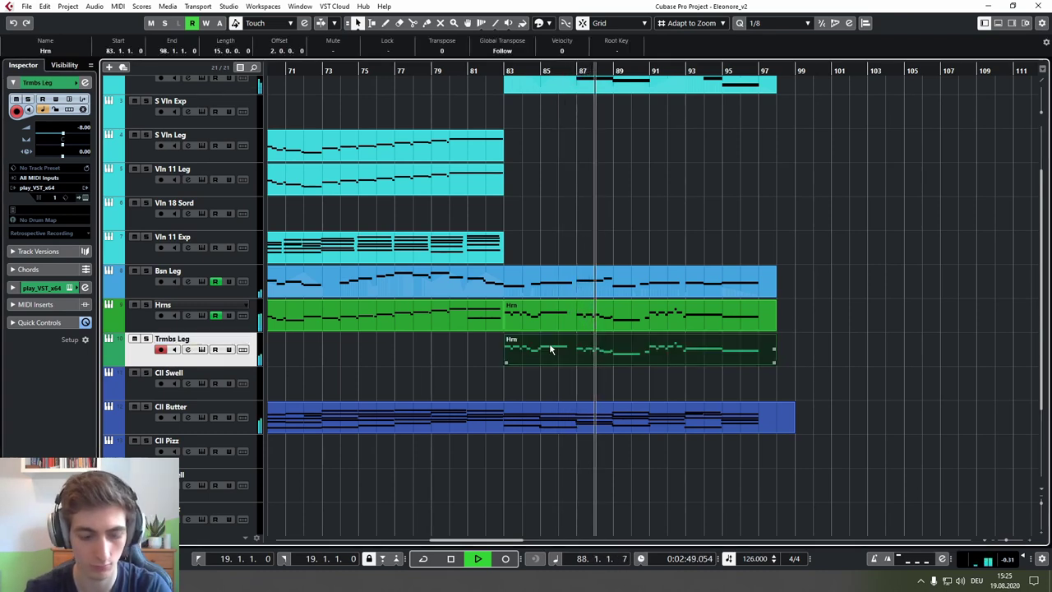
{"action": "key", "text": "e"}
{"action": "key", "text": "s"}
{"action": "left_click", "coordinate": [265, 98]}
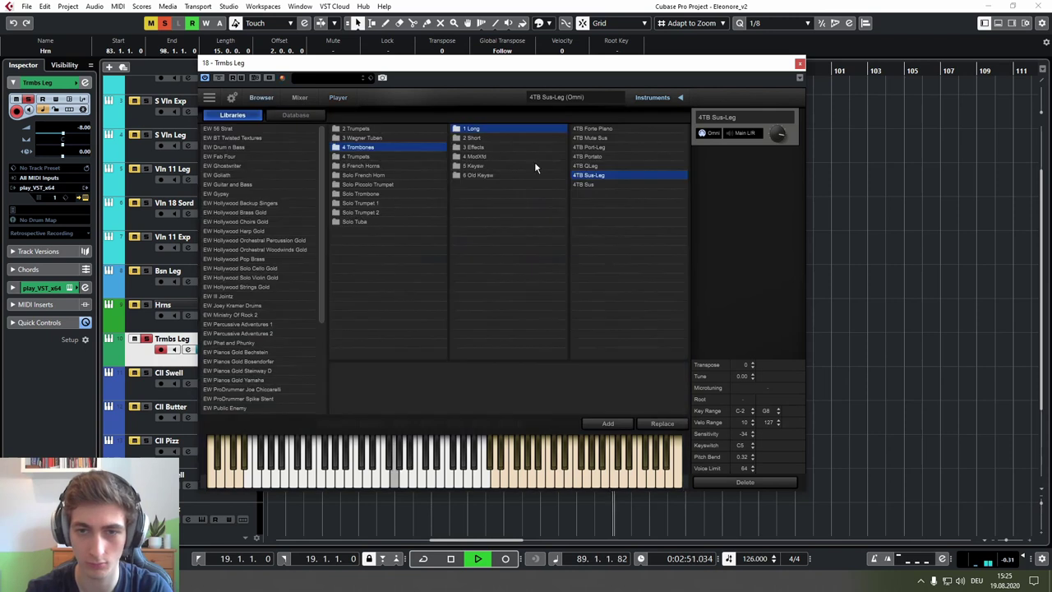
{"action": "left_click", "coordinate": [603, 184]}
{"action": "key", "text": "space"}
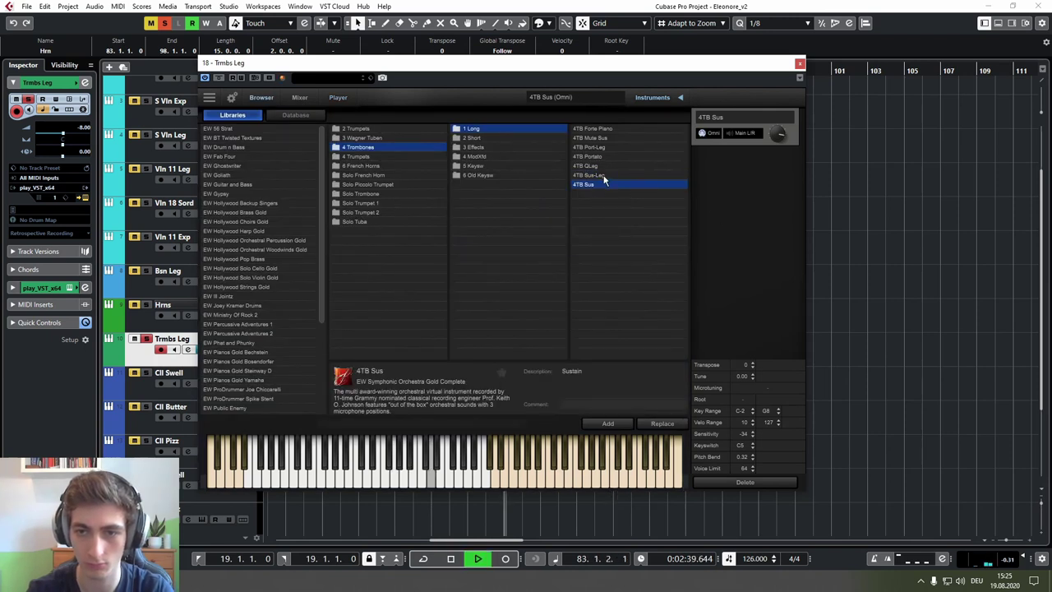
{"action": "left_click", "coordinate": [603, 175]}
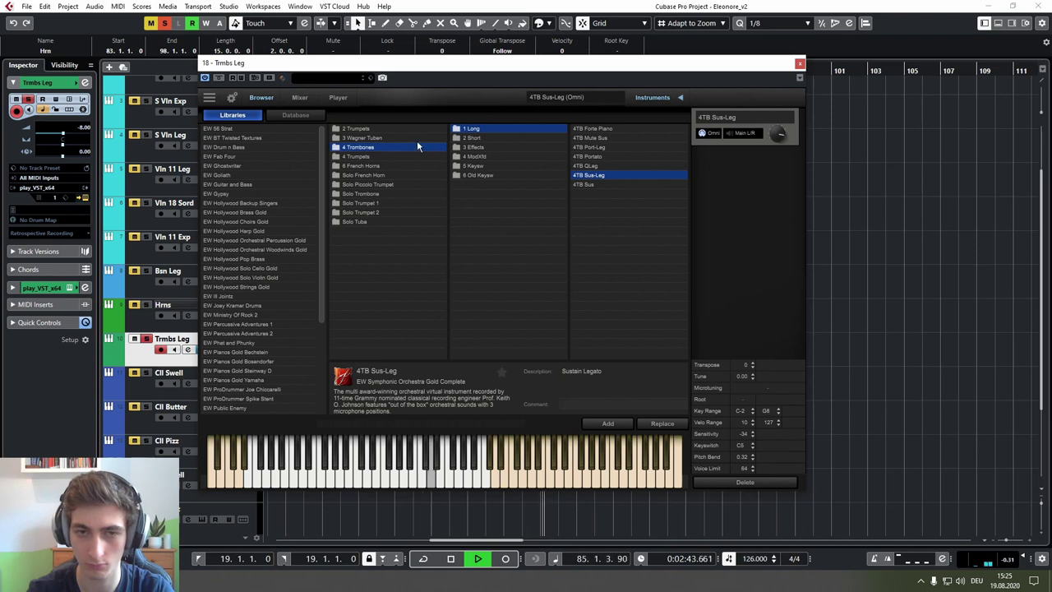
{"action": "left_click", "coordinate": [800, 64]}
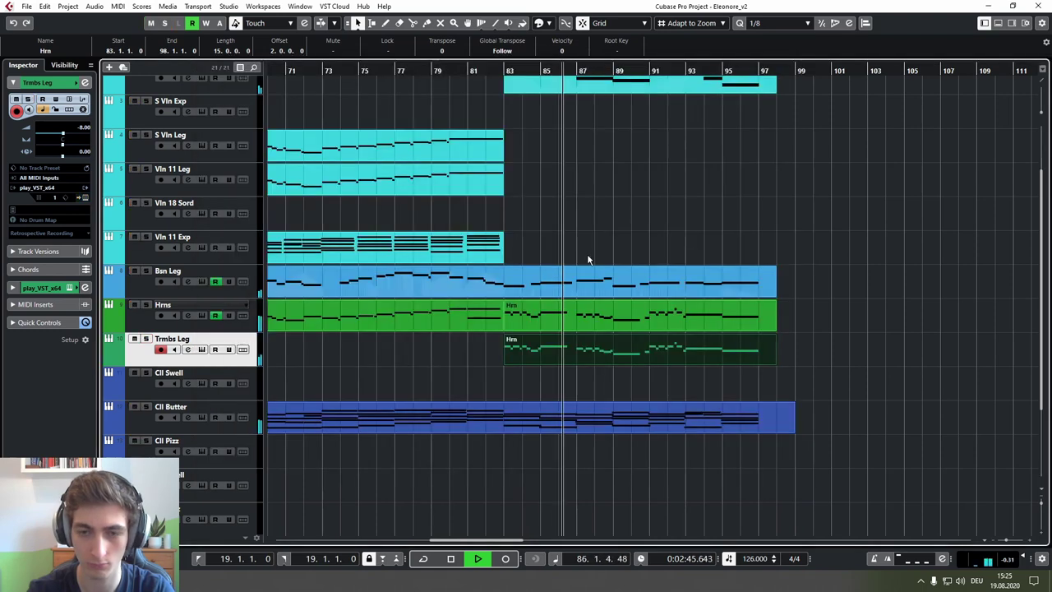
Step: Draw the trombone part's CC 11 expression level from before bar 91, falling from bar 95 to bar 97, and close the editor
{"action": "left_click", "coordinate": [608, 227]}
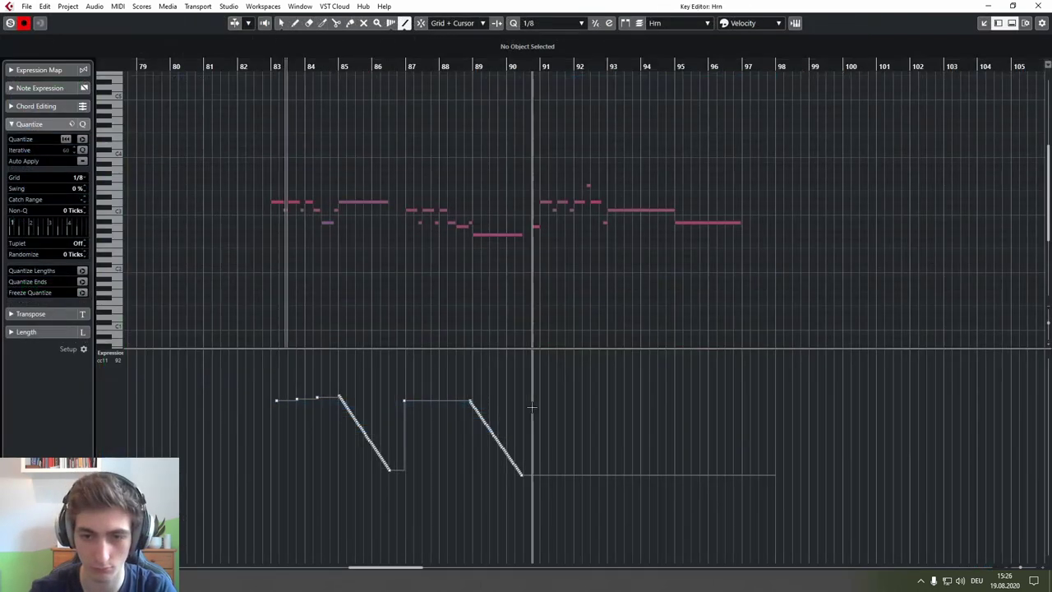
{"action": "left_click_drag", "start_coordinate": [532, 405], "coordinate": [736, 539]}
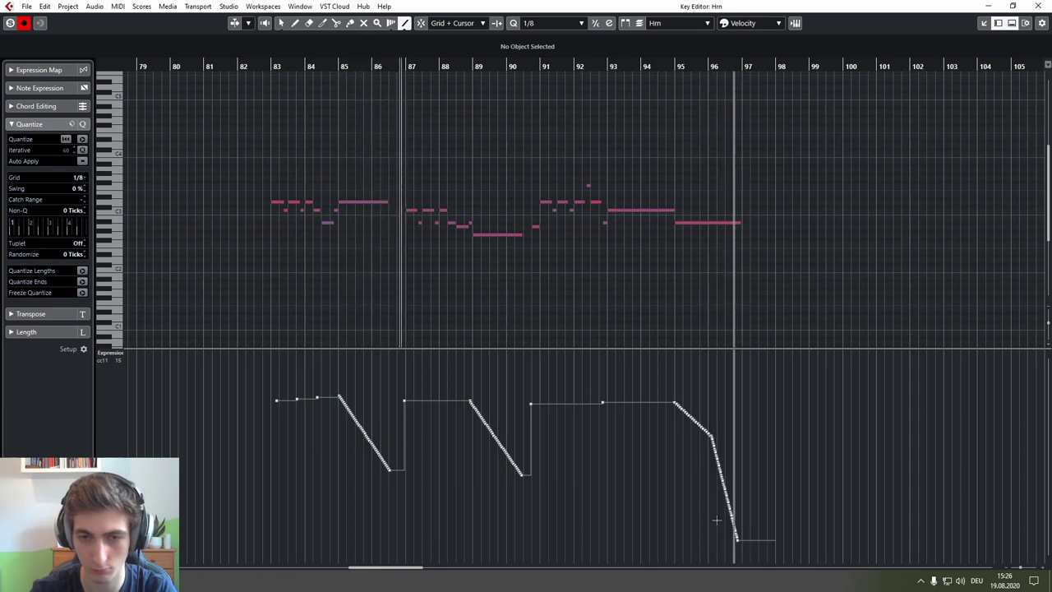
{"action": "key", "text": "1"}
{"action": "left_click", "coordinate": [1039, 6]}
{"action": "key", "text": "space"}
{"action": "left_click", "coordinate": [551, 347]}
{"action": "left_click", "coordinate": [554, 379]}
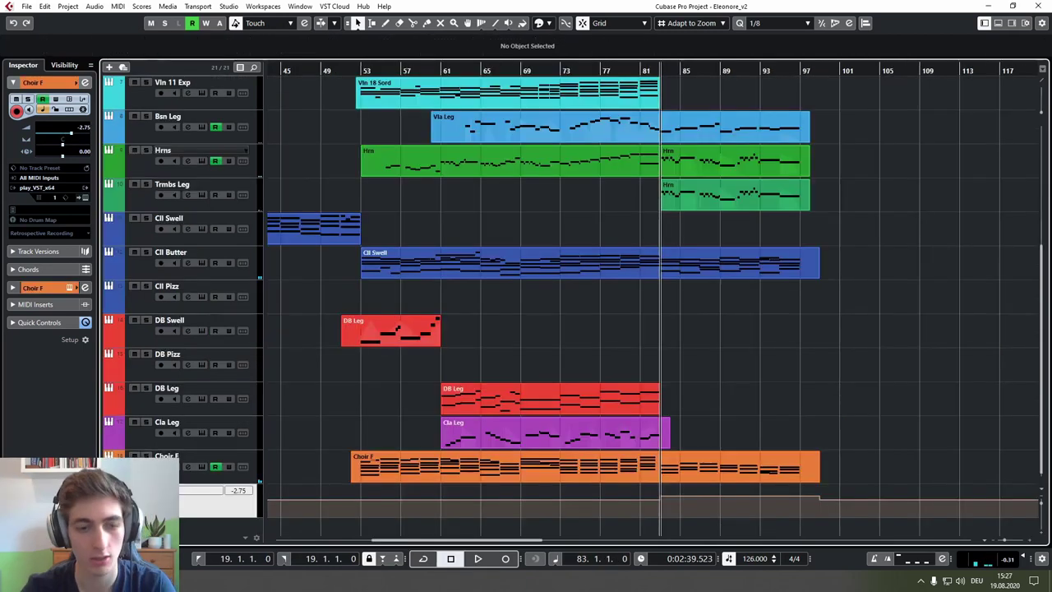
Step: Hide the Choir F volume automation lane and look over the arrangement around bar 83 up to the violin tracks
{"action": "key", "text": "shift+Delete"}
{"action": "scroll", "coordinate": [705, 340], "scroll_direction": "right", "scroll_amount": 3}
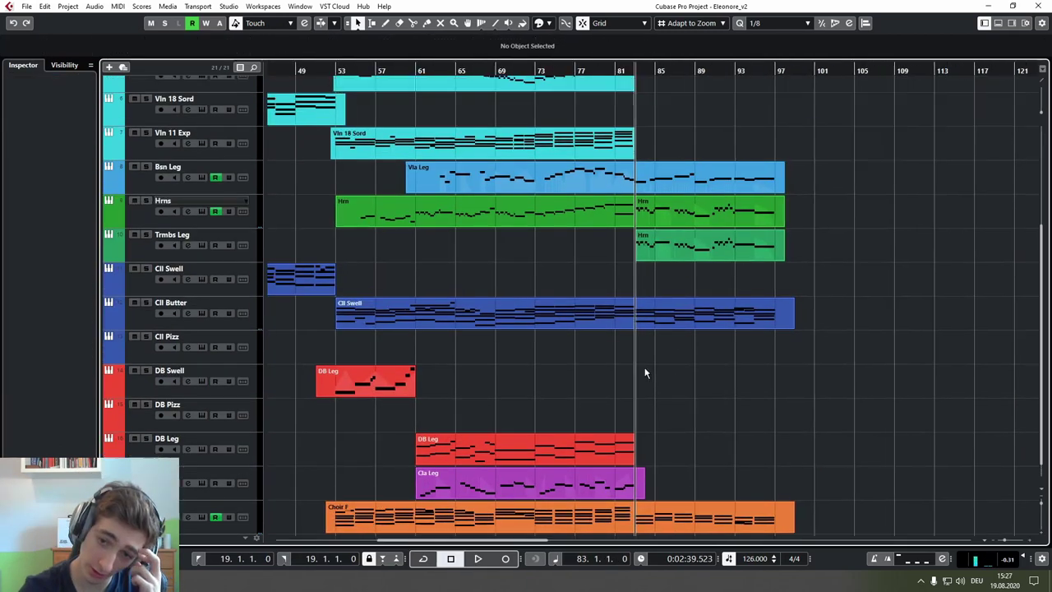
{"action": "scroll", "coordinate": [471, 321], "scroll_direction": "up", "scroll_amount": 3}
{"action": "left_click_drag", "start_coordinate": [514, 340], "coordinate": [567, 466]}
{"action": "left_click_drag", "start_coordinate": [671, 278], "coordinate": [502, 351]}
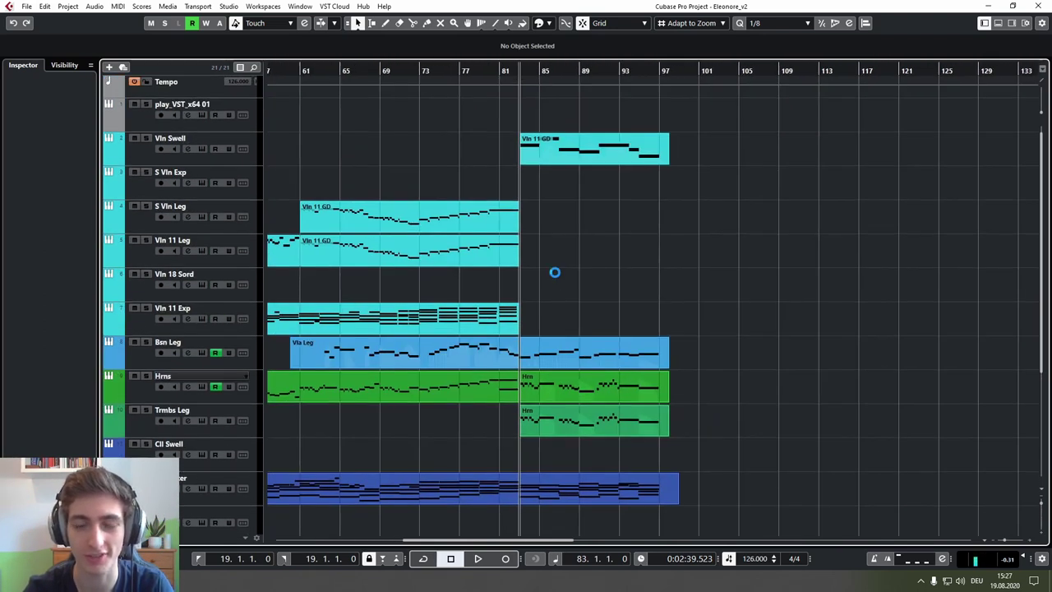
{"action": "left_click_drag", "start_coordinate": [466, 429], "coordinate": [648, 233]}
{"action": "left_click_drag", "start_coordinate": [544, 247], "coordinate": [462, 267]}
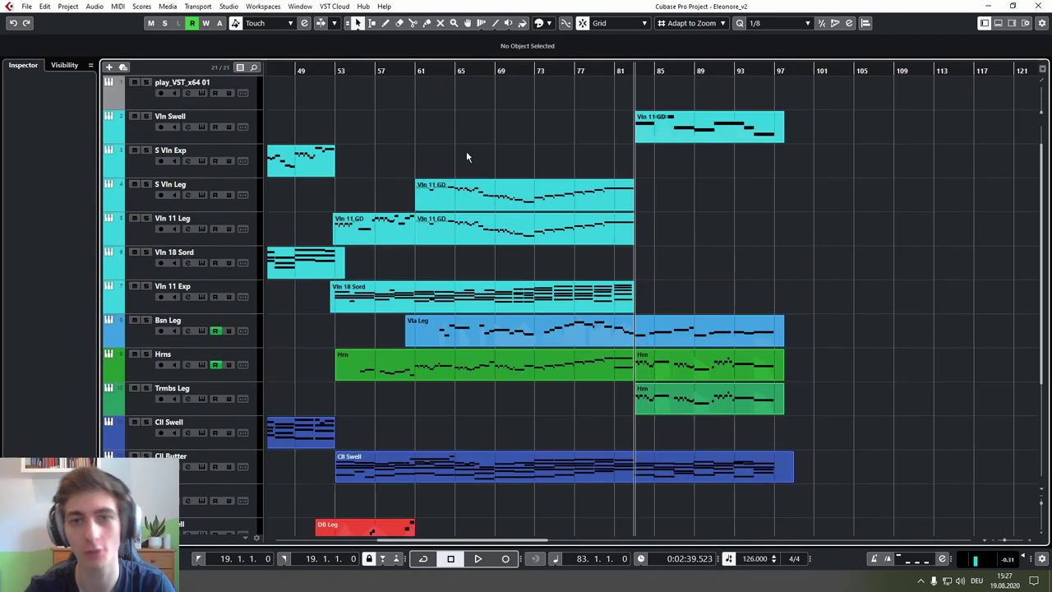